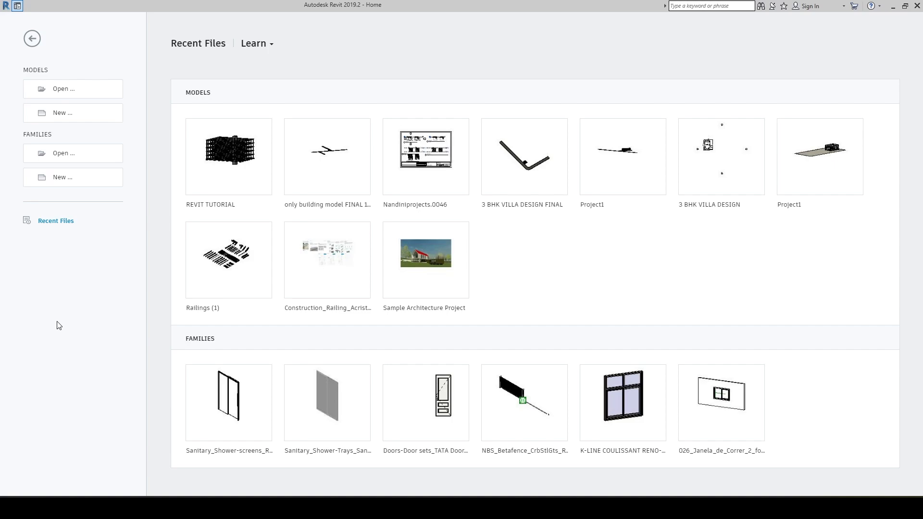
Create a new project from the Architectural Template.
{"action": "left_click", "coordinate": [72, 112]}
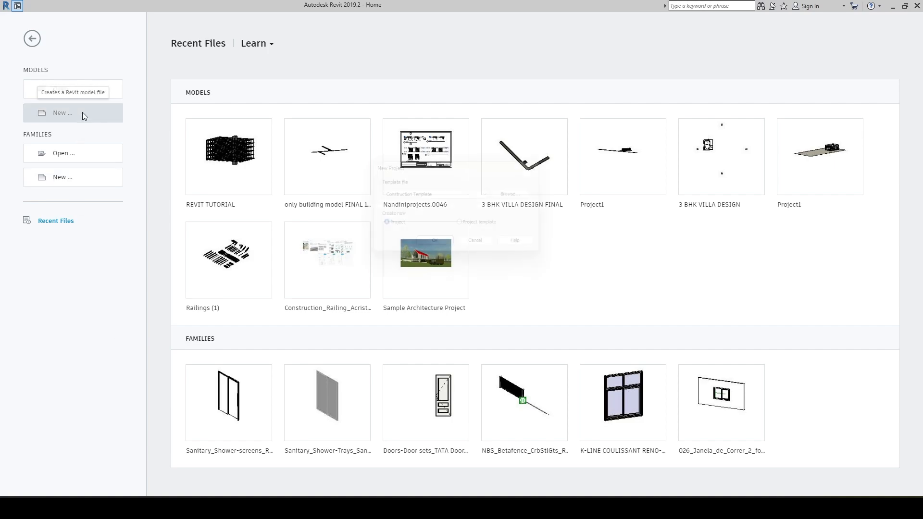
{"action": "left_click", "coordinate": [417, 195]}
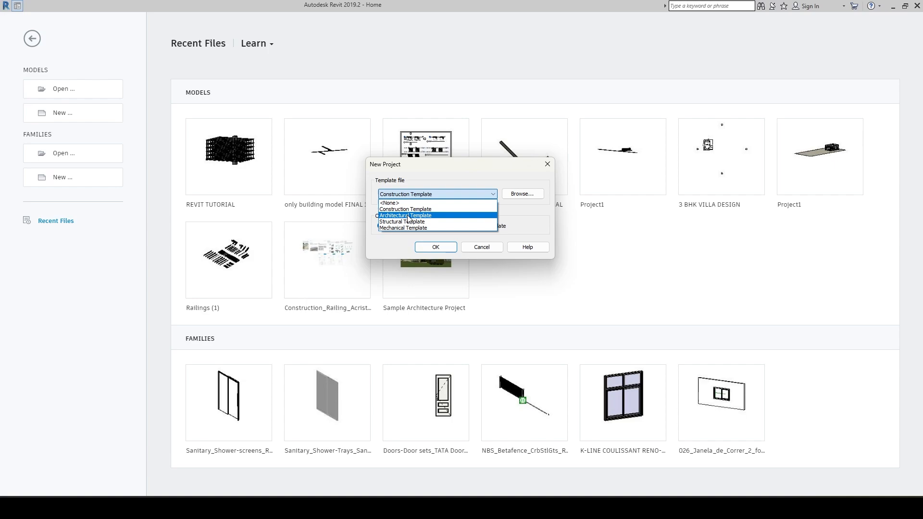
{"action": "left_click", "coordinate": [407, 215]}
{"action": "left_click", "coordinate": [439, 246]}
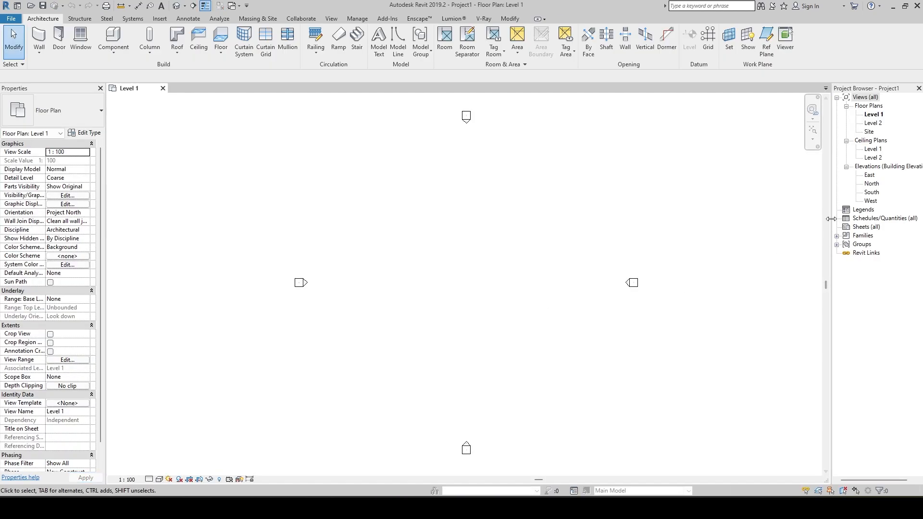
Open the East elevation and rename Level 1 as GROUND FLOOR, including its corresponding views.
{"action": "left_click_drag", "start_coordinate": [831, 218], "coordinate": [802, 224]}
{"action": "double_click", "coordinate": [841, 179]}
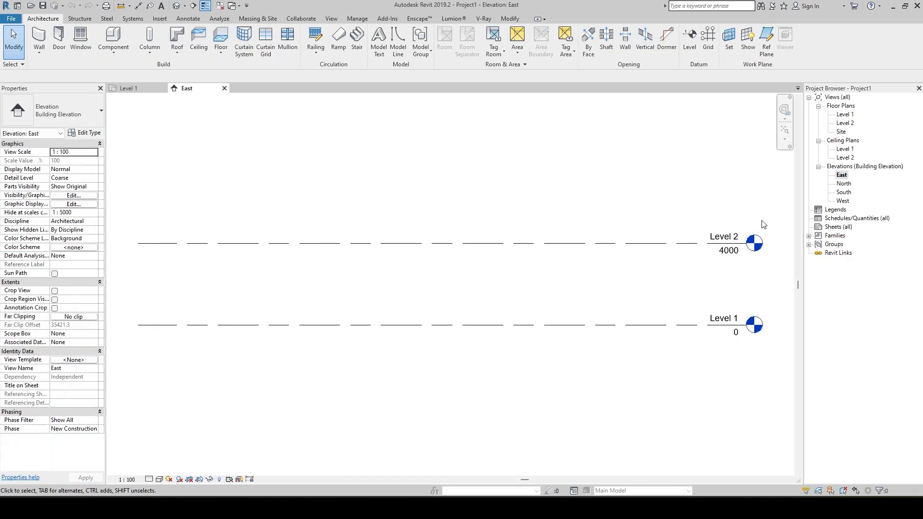
{"action": "double_click", "coordinate": [727, 321]}
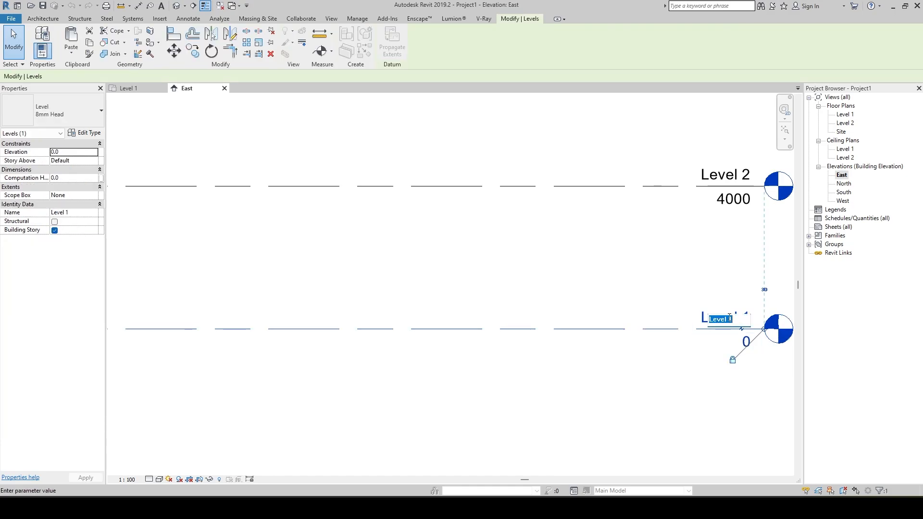
{"action": "type", "text": "GROU"}
{"action": "type", "text": "ND FLOOR"}
{"action": "key", "text": "Return"}
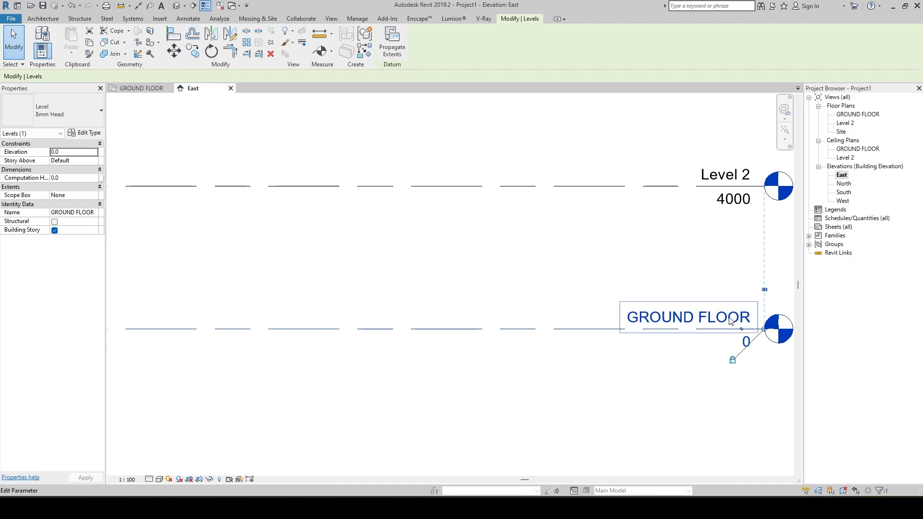
Rename Level 2 as 1ST FLOOR with its corresponding views, and open the GROUND FLOOR plan view.
{"action": "left_click", "coordinate": [725, 174]}
{"action": "left_click", "coordinate": [725, 174]}
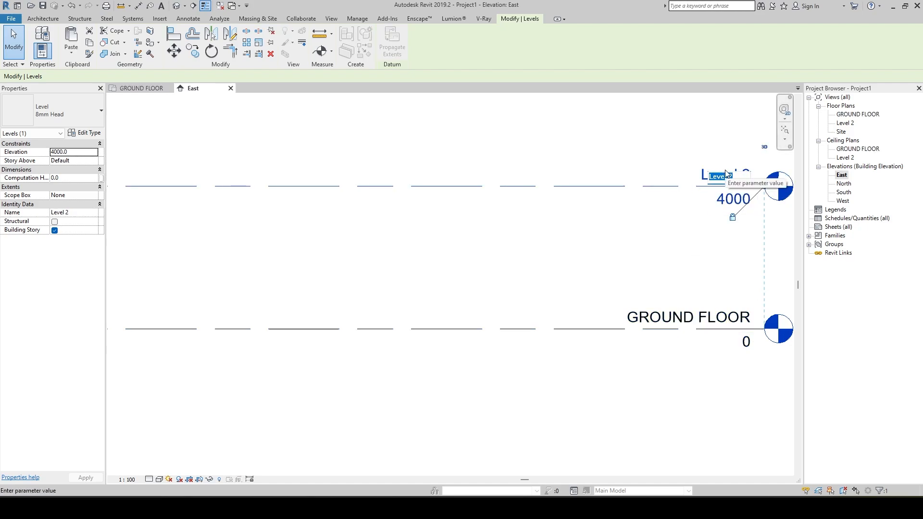
{"action": "type", "text": "1ST FLOOR"}
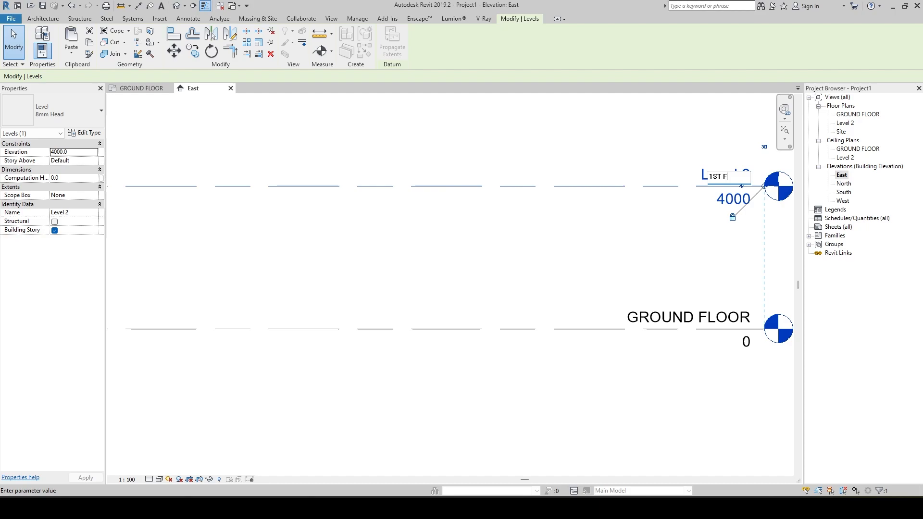
{"action": "key", "text": "Return"}
{"action": "left_click", "coordinate": [519, 267]}
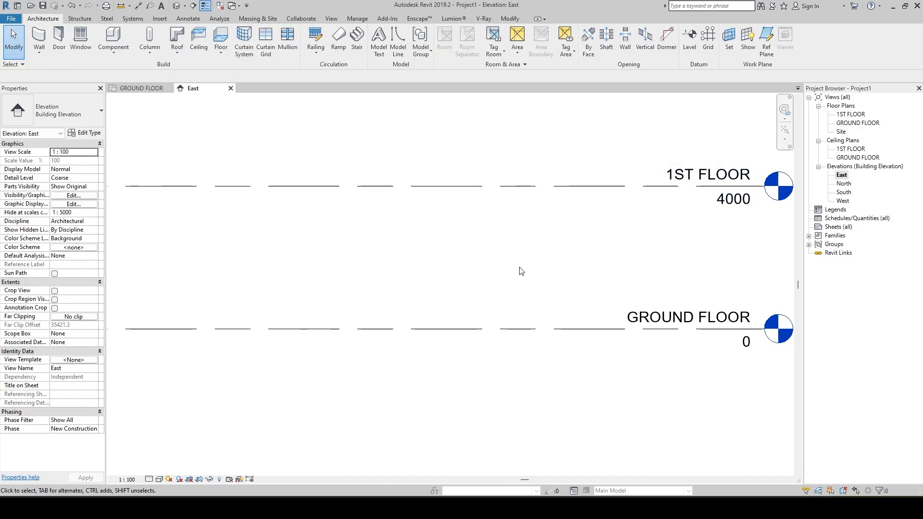
{"action": "double_click", "coordinate": [855, 123]}
{"action": "middle_click_drag", "start_coordinate": [455, 273], "coordinate": [449, 283]}
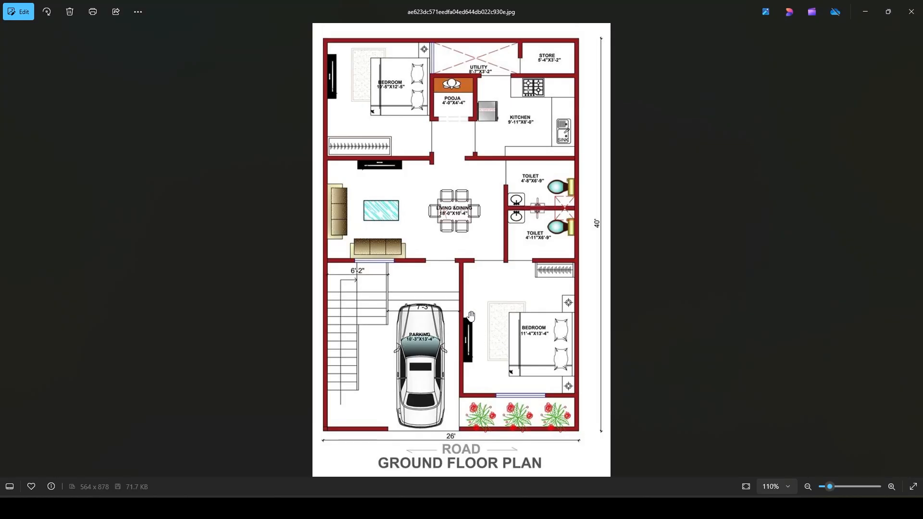
Examine the room layout, room sizes and overall plot dimensions in the ground floor plan image, then return to Revit.
{"action": "scroll", "coordinate": [471, 316], "scroll_direction": "up", "scroll_amount": 3}
{"action": "scroll", "coordinate": [498, 240], "scroll_direction": "down", "scroll_amount": 2}
{"action": "scroll", "coordinate": [495, 222], "scroll_direction": "down", "scroll_amount": 2}
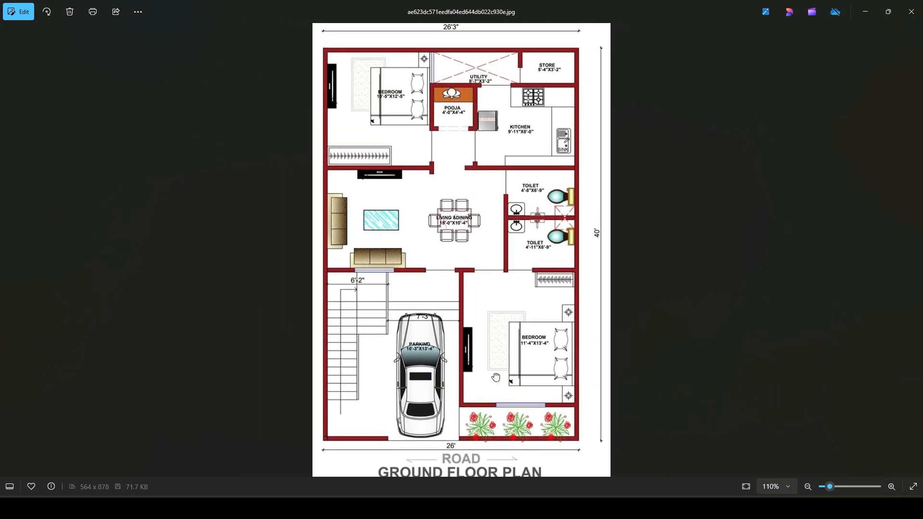
{"action": "scroll", "coordinate": [496, 277], "scroll_direction": "up", "scroll_amount": 3}
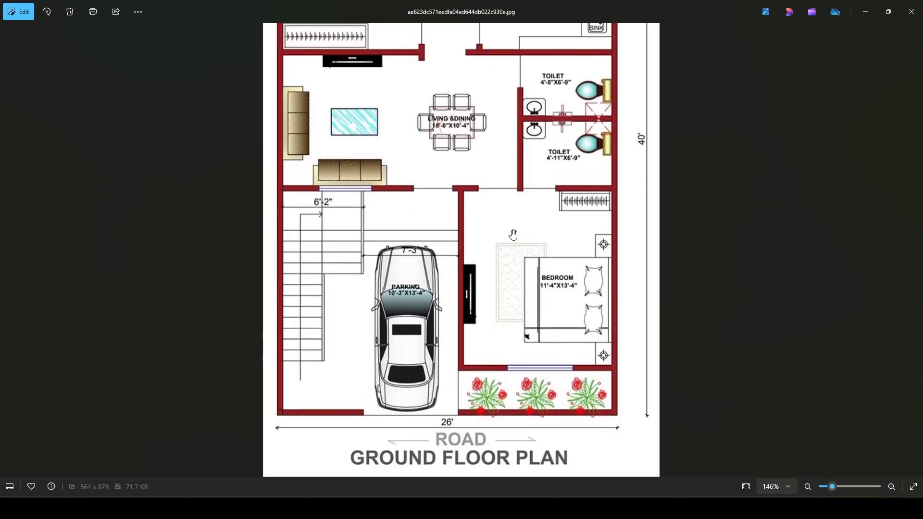
{"action": "left_click_drag", "start_coordinate": [517, 204], "coordinate": [518, 361]}
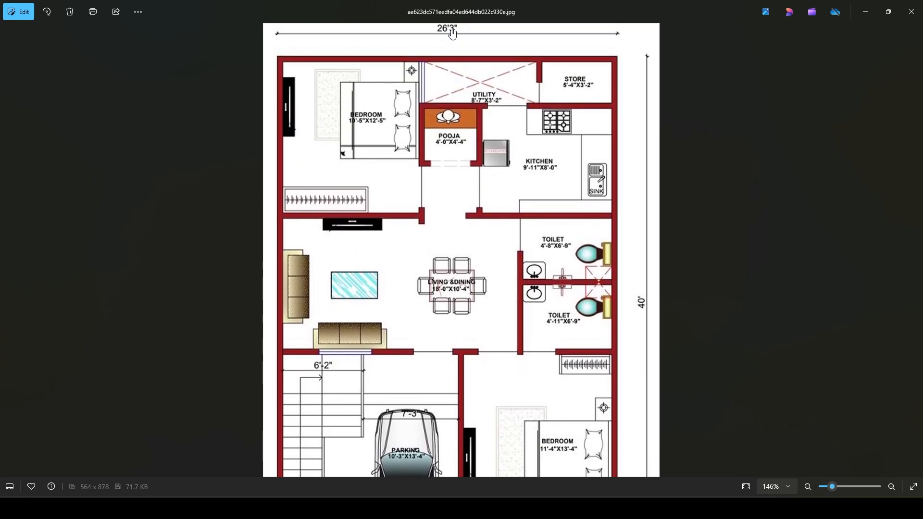
{"action": "left_click_drag", "start_coordinate": [529, 261], "coordinate": [529, 111]}
{"action": "scroll", "coordinate": [602, 177], "scroll_direction": "down", "scroll_amount": 3}
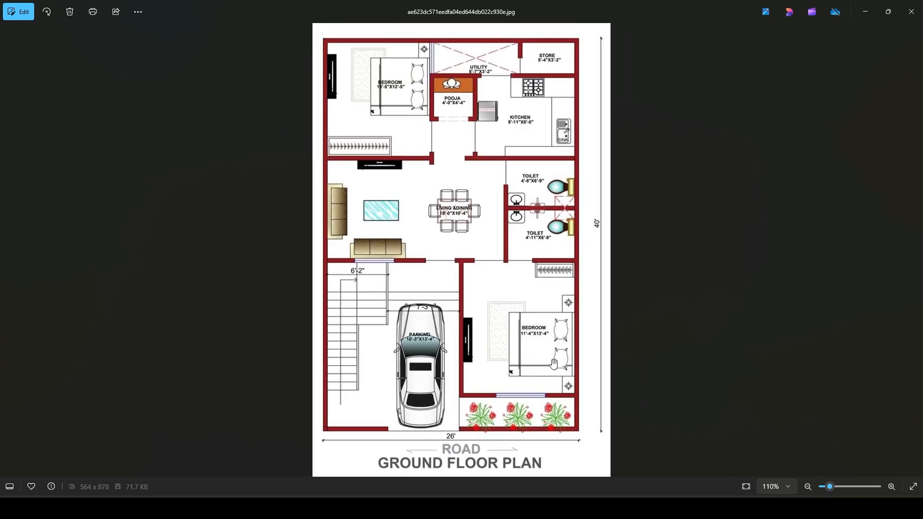
{"action": "key", "text": "alt+Tab"}
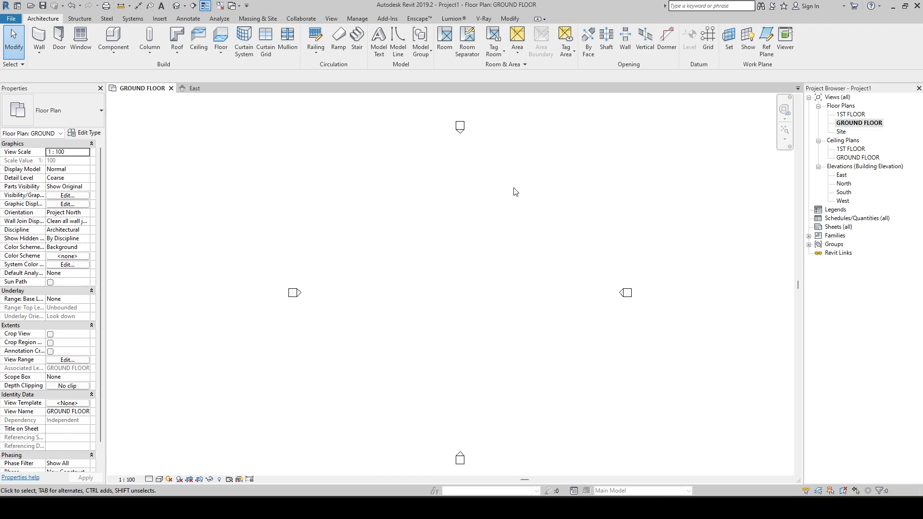
Start an architectural wall and duplicate the Generic - 200mm type as 230 MM WALL WITH PLASER.
{"action": "left_click", "coordinate": [40, 39]}
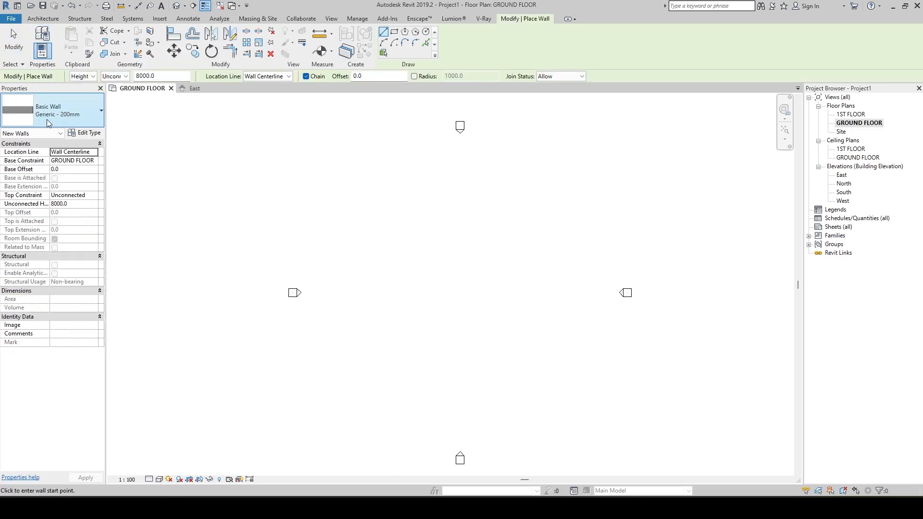
{"action": "left_click", "coordinate": [82, 133]}
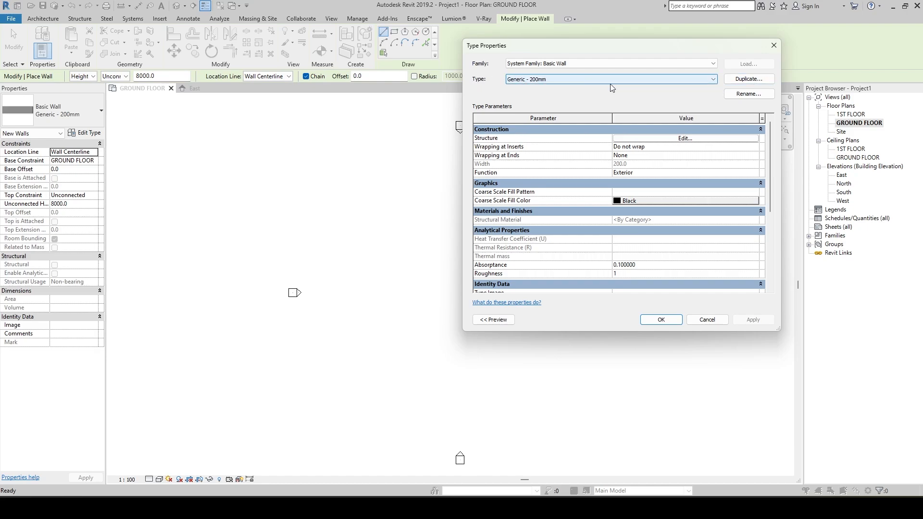
{"action": "left_click", "coordinate": [748, 79]}
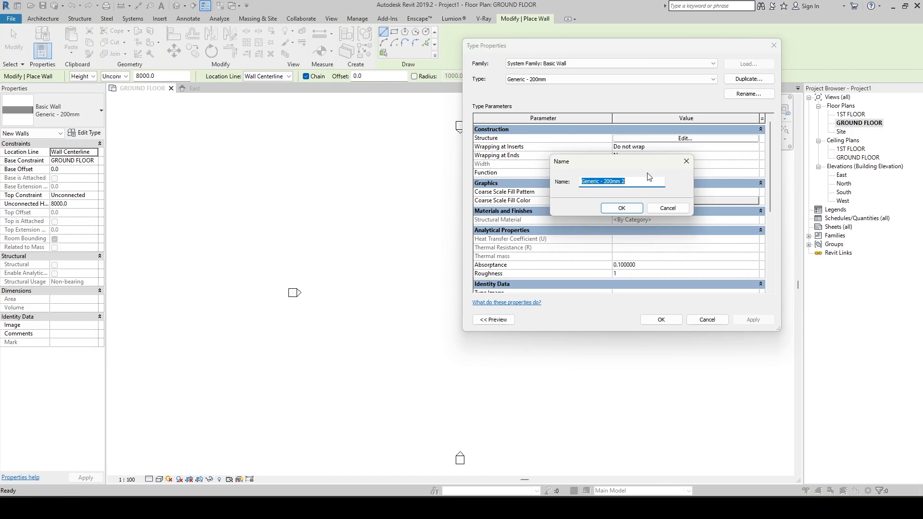
{"action": "type", "text": "230 MM WALL WITH PLASER"}
{"action": "left_click", "coordinate": [629, 207]}
Assign the Brick, Common material to the core structure layer of the new wall type.
{"action": "left_click", "coordinate": [684, 139]}
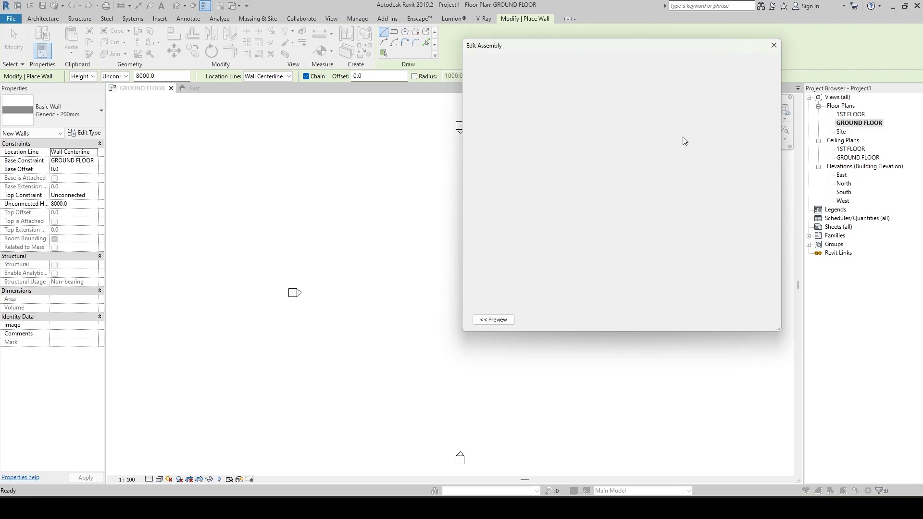
{"action": "left_click", "coordinate": [480, 135]}
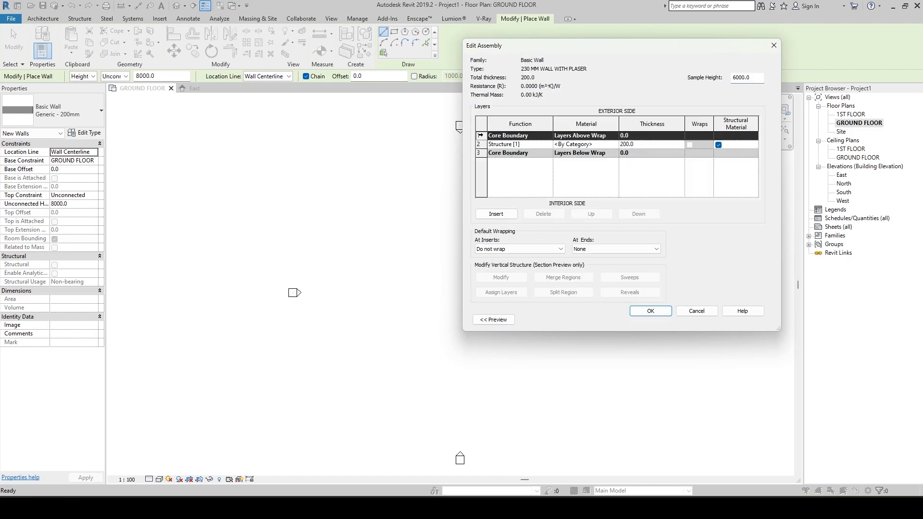
{"action": "left_click", "coordinate": [640, 145]}
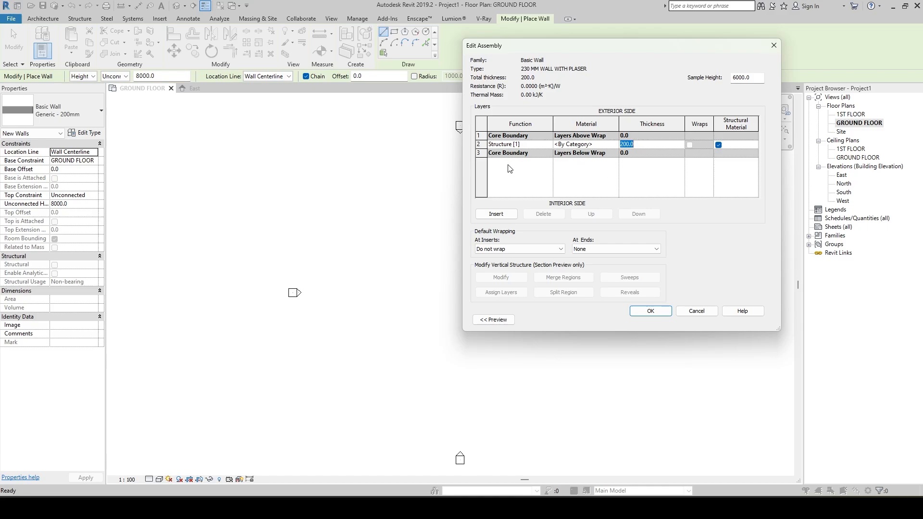
{"action": "left_click", "coordinate": [616, 145]}
{"action": "left_click", "coordinate": [615, 144]}
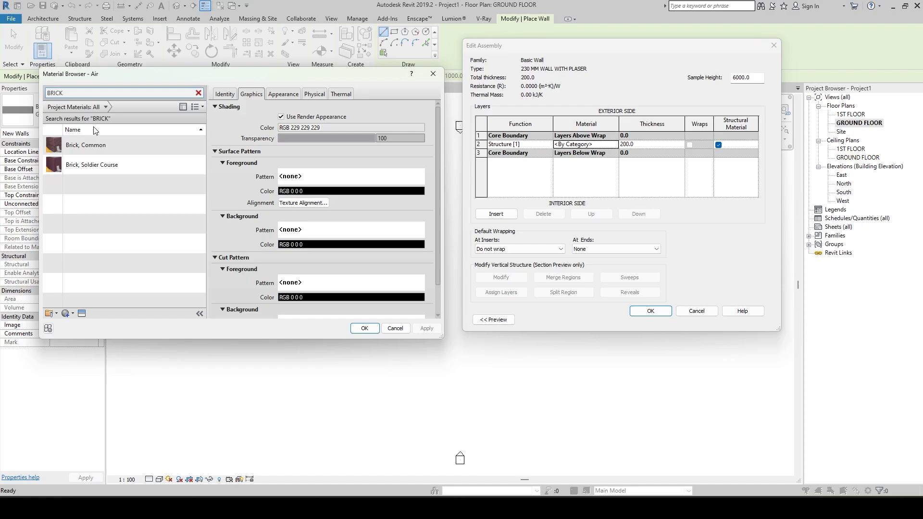
{"action": "left_click", "coordinate": [92, 142]}
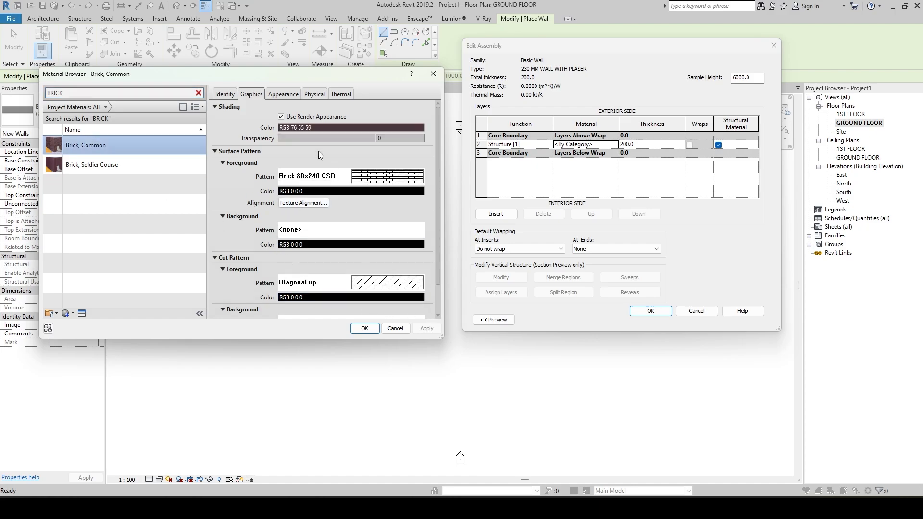
{"action": "left_click", "coordinate": [364, 328]}
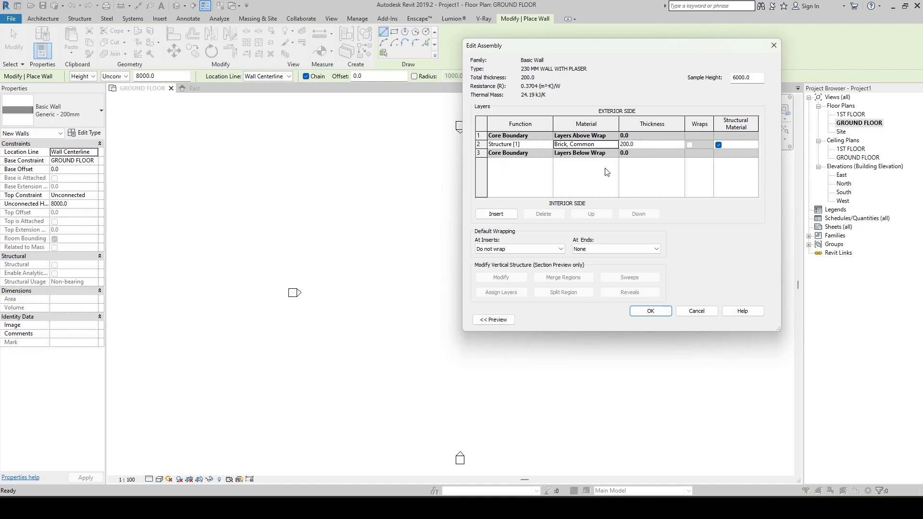
Insert a 15 mm thick layer on the exterior side of the wall, outside the core boundary.
{"action": "left_click", "coordinate": [482, 135]}
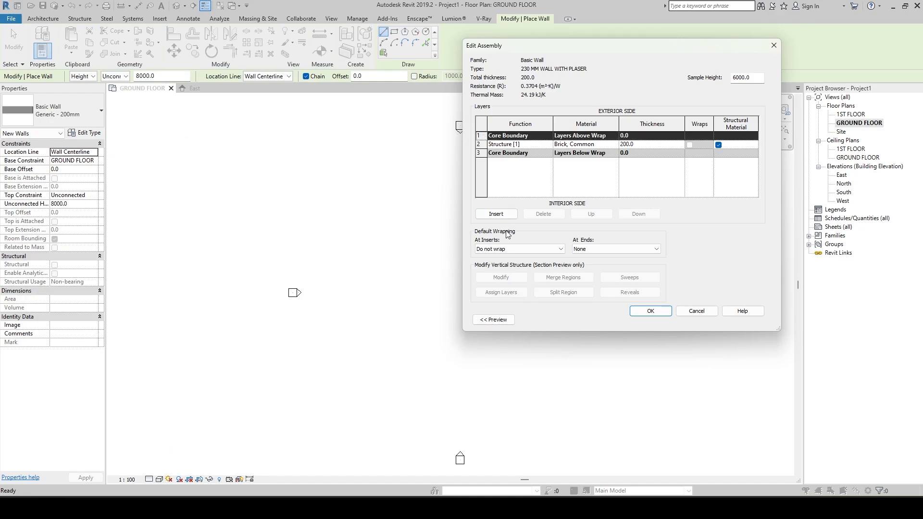
{"action": "left_click", "coordinate": [497, 214]}
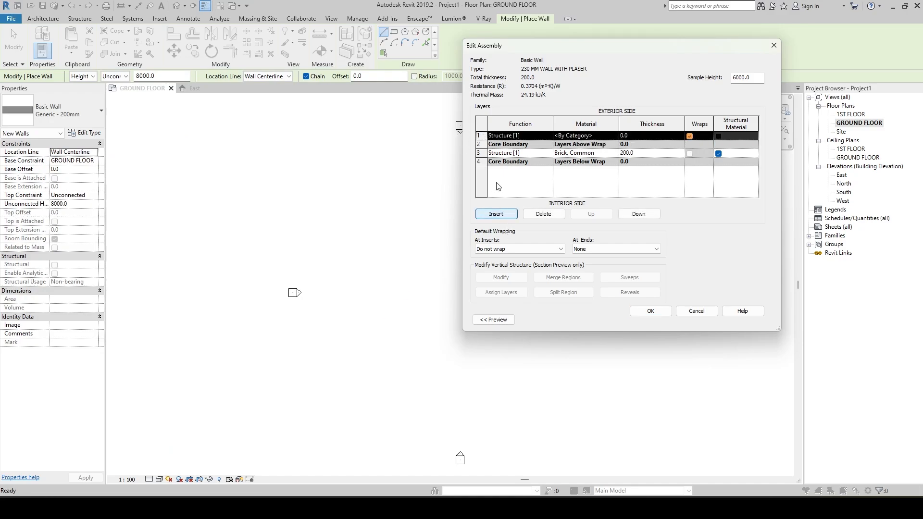
{"action": "left_click", "coordinate": [544, 136]}
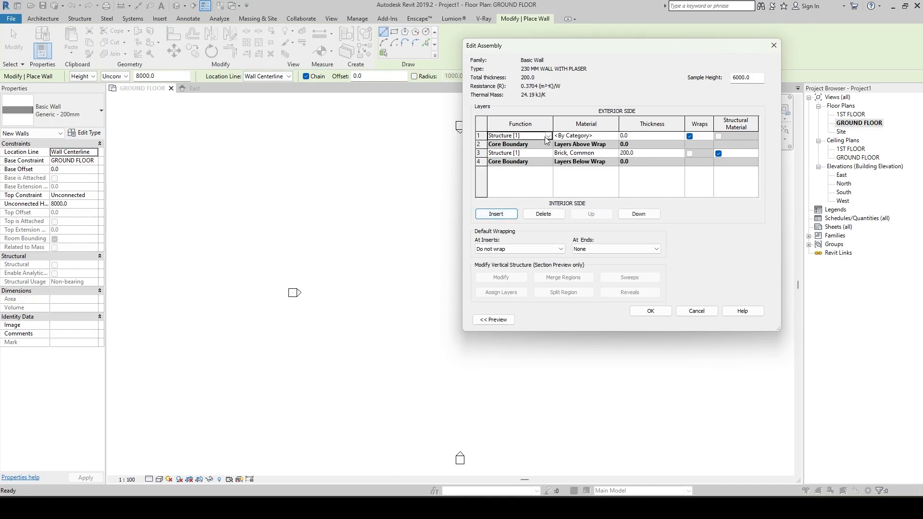
{"action": "left_click", "coordinate": [643, 137]}
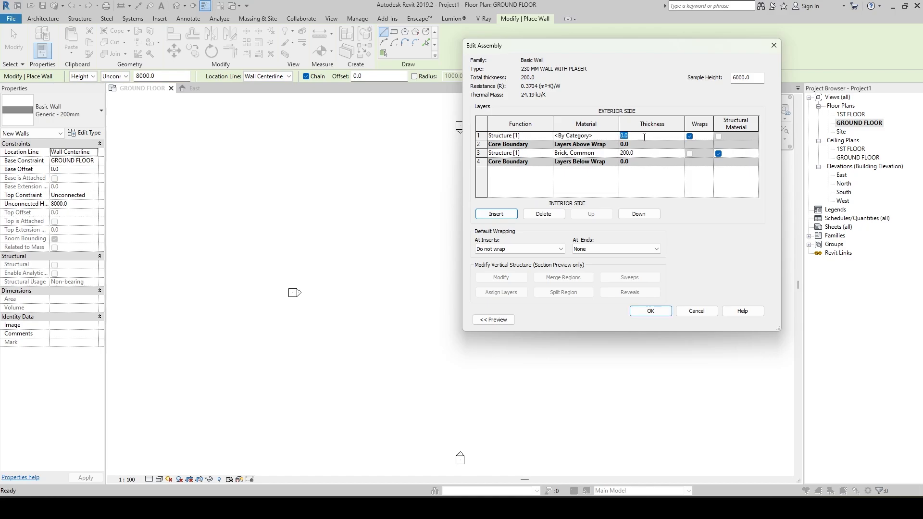
Add a 15 mm layer on the interior side outside the core boundary, and accept the wall type's structure and properties.
{"action": "left_click", "coordinate": [484, 161]}
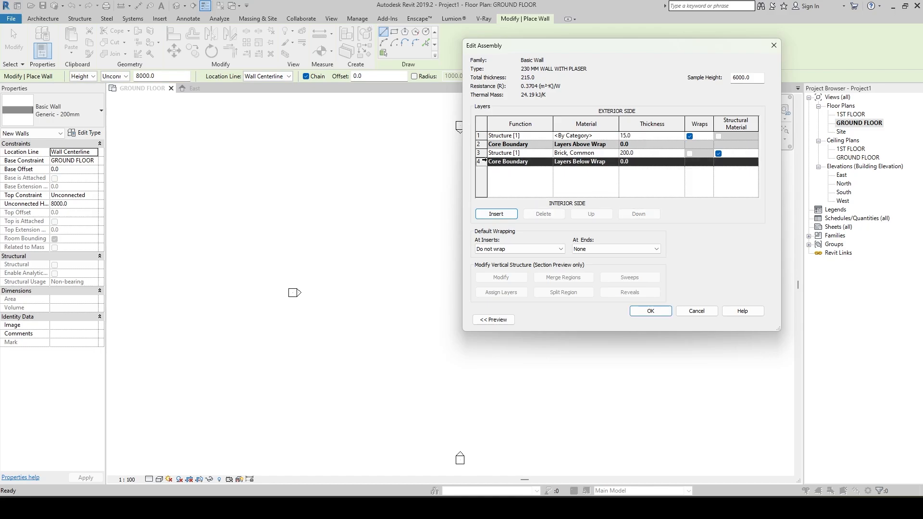
{"action": "left_click", "coordinate": [496, 214]}
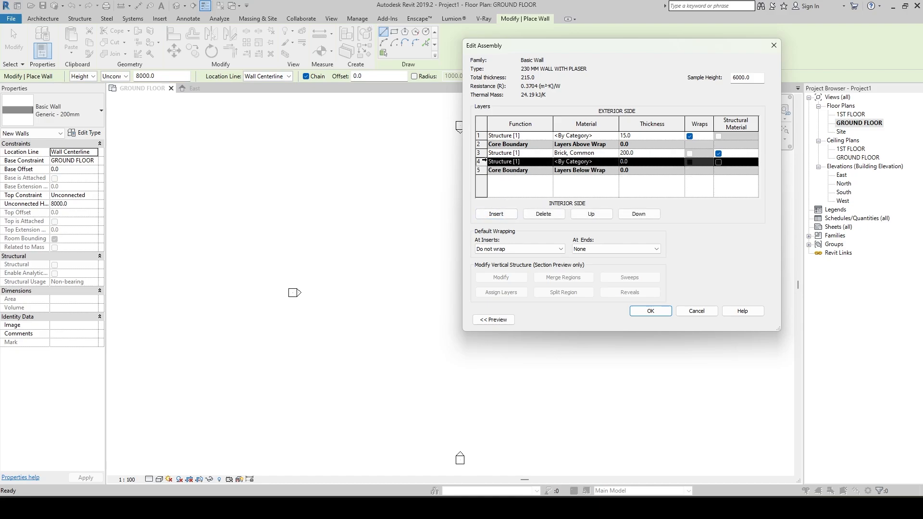
{"action": "left_click", "coordinate": [638, 213]}
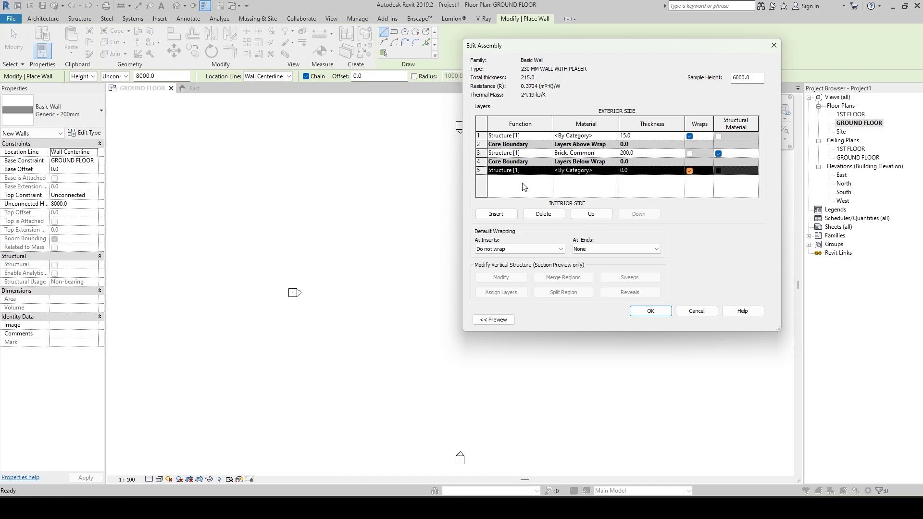
{"action": "left_click", "coordinate": [633, 170]}
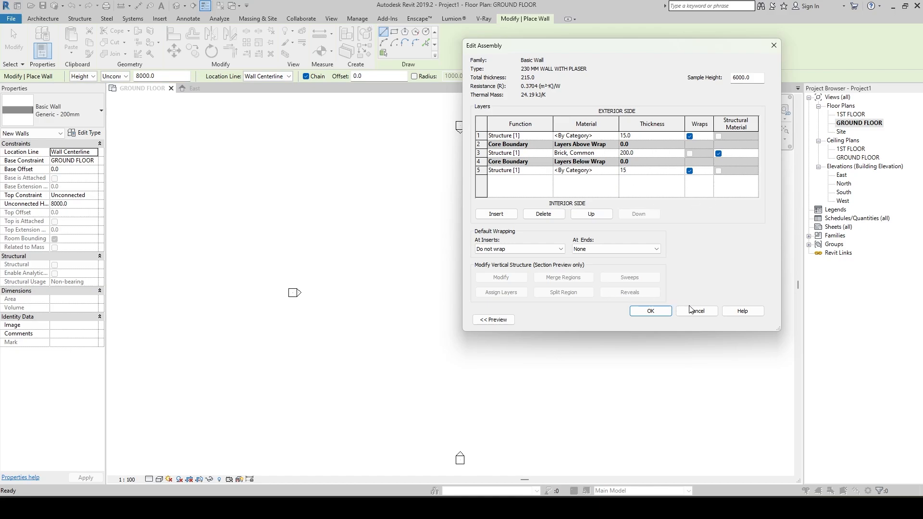
{"action": "left_click", "coordinate": [651, 190]}
{"action": "left_click", "coordinate": [651, 311]}
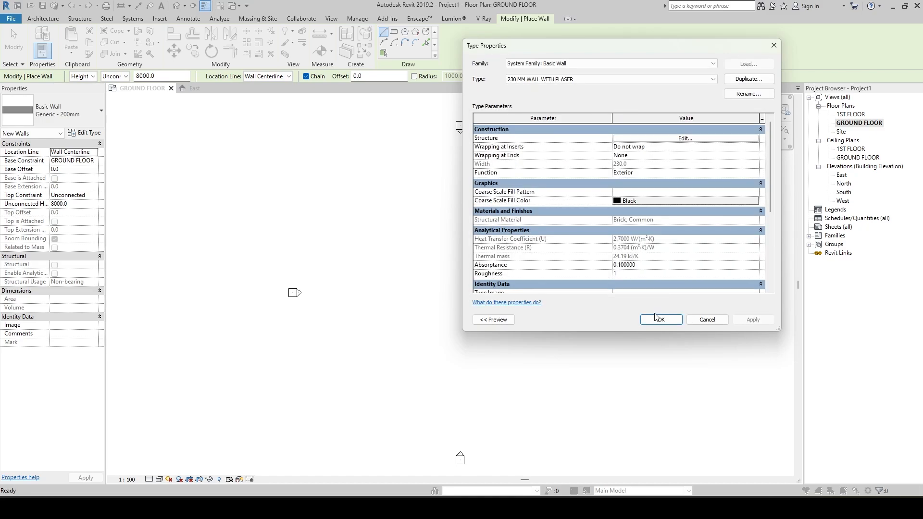
{"action": "left_click", "coordinate": [660, 319]}
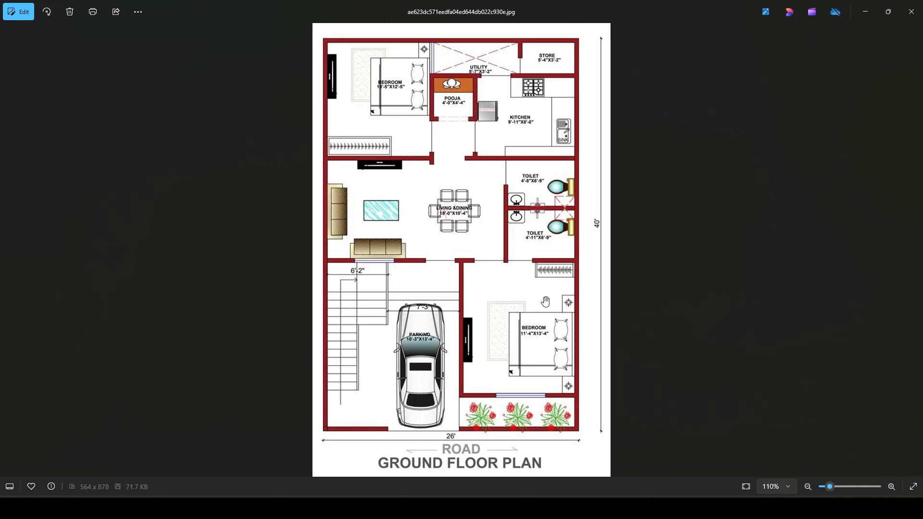
Check the ground floor plan image, return to Revit, and draw a rectangular loop of 230 MM WALL WITH PLASER walls, about 28000 by 34000 mm.
{"action": "scroll", "coordinate": [424, 408], "scroll_direction": "up", "scroll_amount": 3}
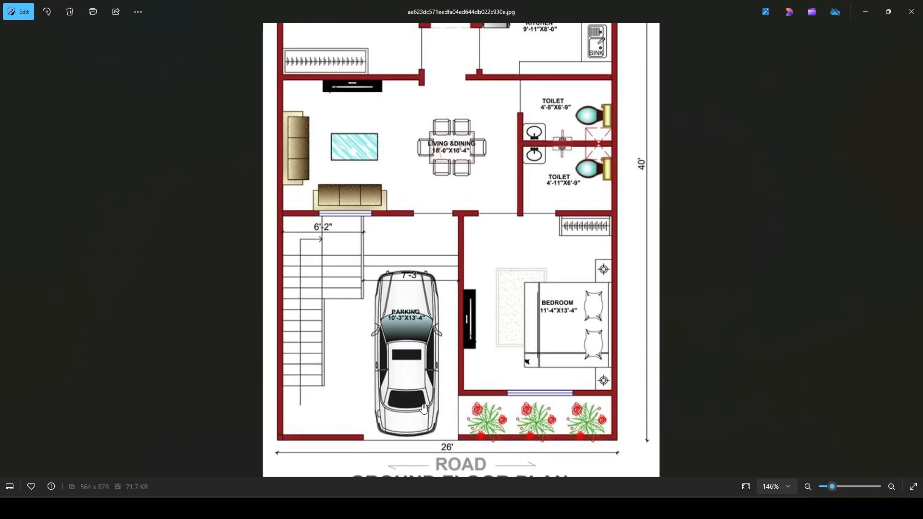
{"action": "left_click_drag", "start_coordinate": [428, 327], "coordinate": [424, 247]}
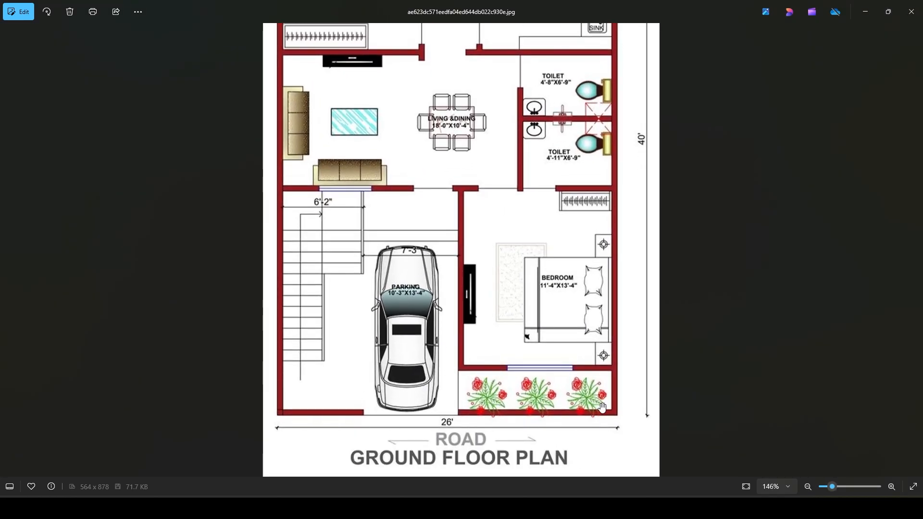
{"action": "left_click_drag", "start_coordinate": [531, 253], "coordinate": [530, 416]}
{"action": "key", "text": "alt+Tab"}
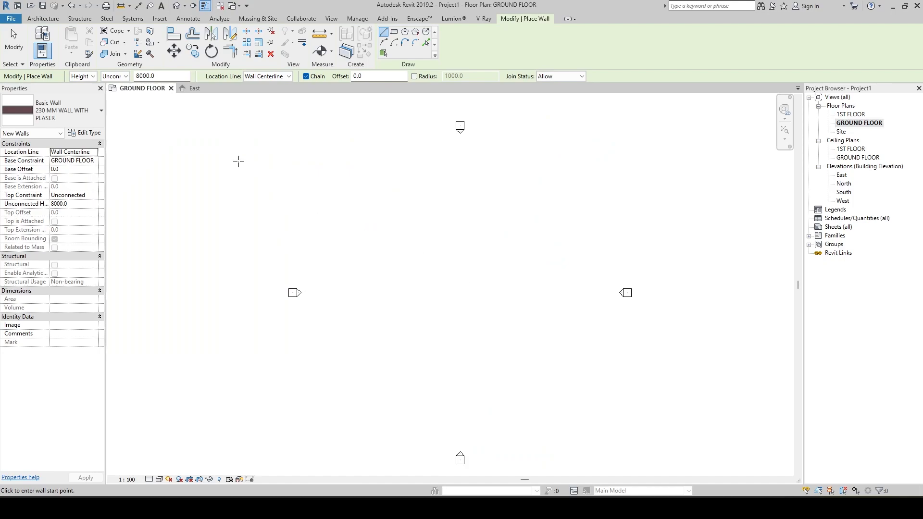
{"action": "left_click", "coordinate": [394, 32]}
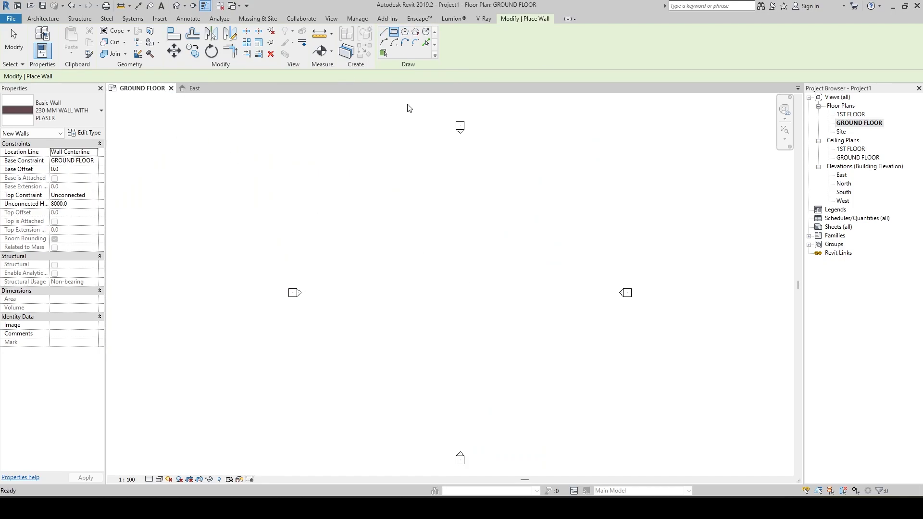
{"action": "left_click", "coordinate": [364, 172]}
{"action": "mouse_move", "coordinate": [517, 376]}
{"action": "middle_mouse_down"}
{"action": "mouse_move", "coordinate": [506, 306]}
{"action": "mouse_move", "coordinate": [533, 390]}
{"action": "middle_mouse_up"}
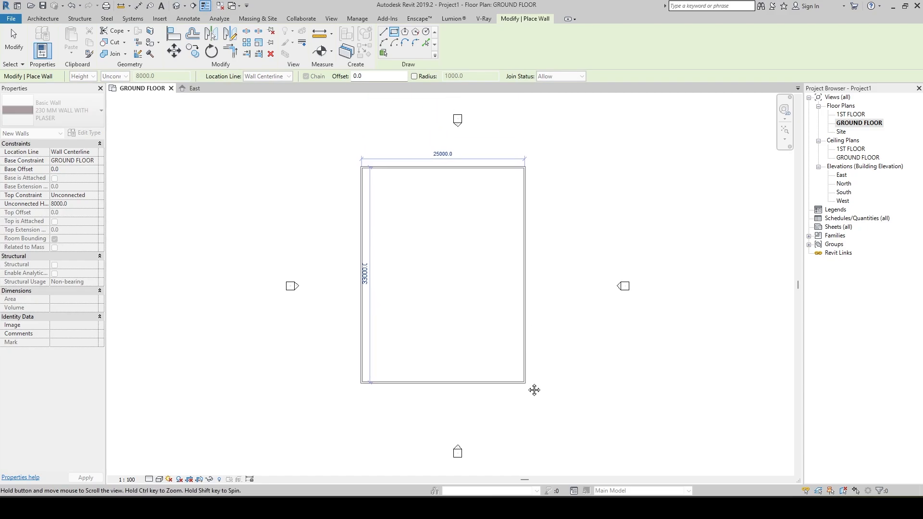
{"action": "left_click", "coordinate": [545, 389]}
{"action": "key", "text": "Escape"}
{"action": "key", "text": "Escape"}
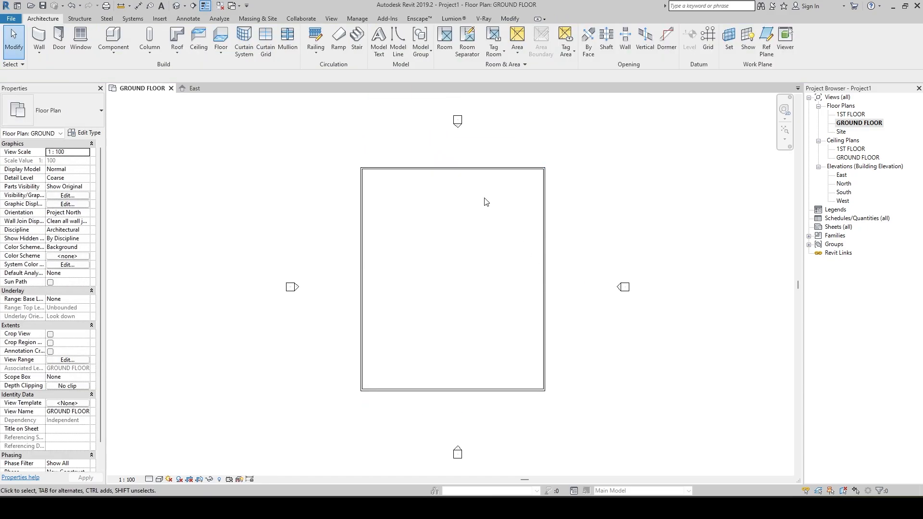
Select the connected chain of outer walls and examine their height against the floor levels in the 3D view.
{"action": "middle_click_drag", "start_coordinate": [435, 293], "coordinate": [463, 371]}
{"action": "scroll", "coordinate": [526, 345], "scroll_direction": "up", "scroll_amount": 2}
{"action": "middle_click_drag", "start_coordinate": [527, 346], "coordinate": [500, 338]}
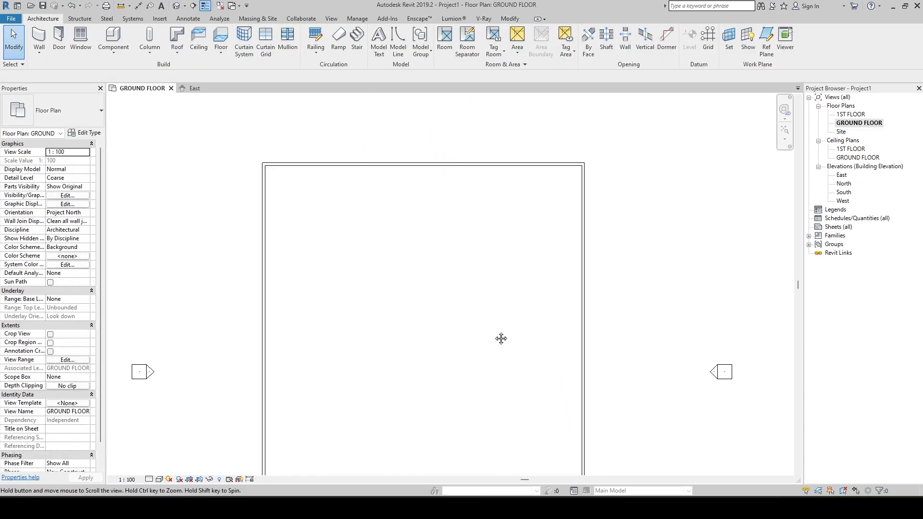
{"action": "scroll", "coordinate": [495, 327], "scroll_direction": "down", "scroll_amount": 1}
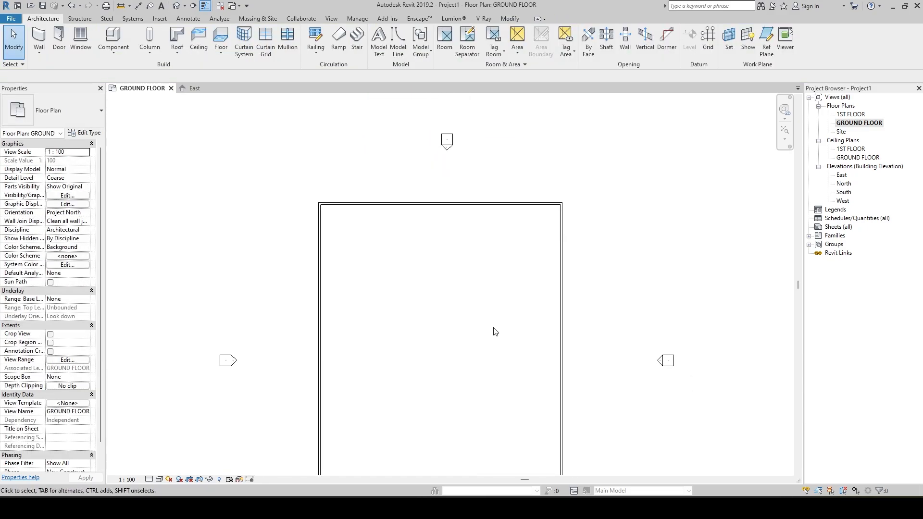
{"action": "left_click", "coordinate": [352, 205]}
{"action": "key", "text": "Tab"}
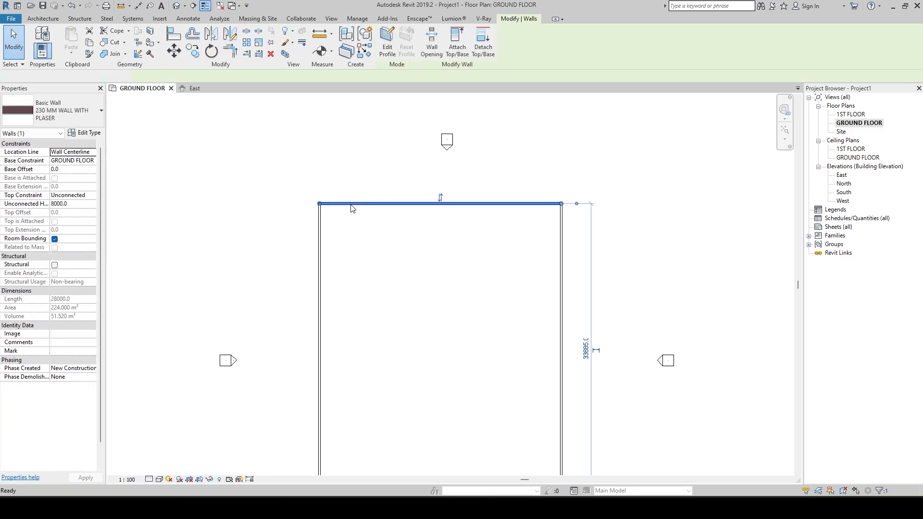
{"action": "left_click", "coordinate": [352, 206]}
{"action": "left_click", "coordinate": [176, 6]}
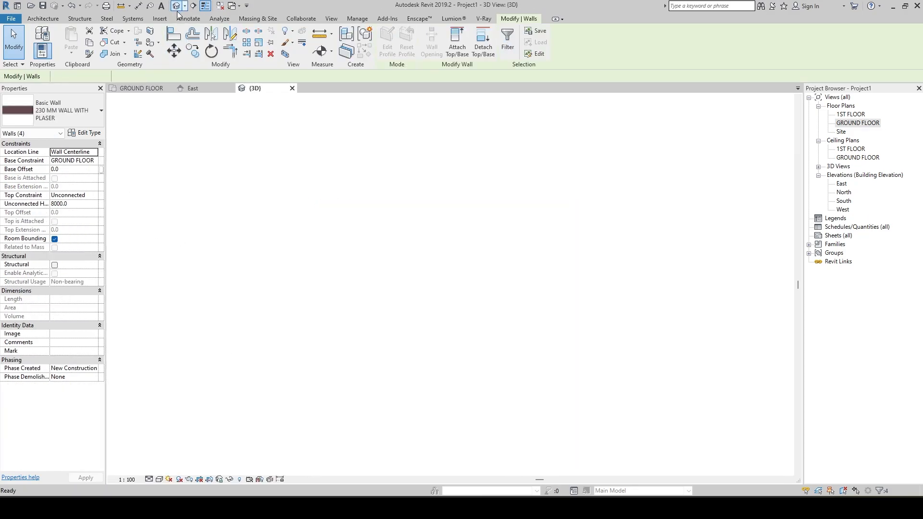
{"action": "scroll", "coordinate": [301, 279], "scroll_direction": "up", "scroll_amount": 4}
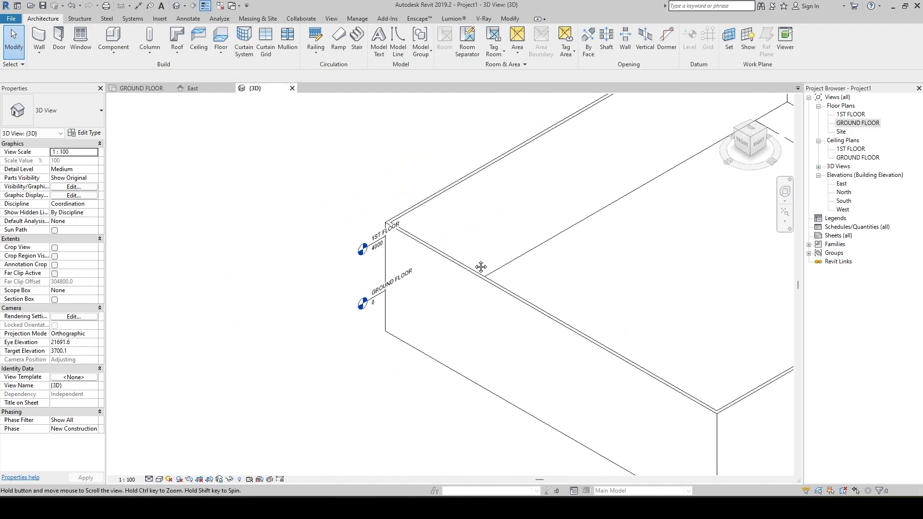
{"action": "middle_click_drag", "start_coordinate": [457, 313], "coordinate": [241, 124], "text": "shift"}
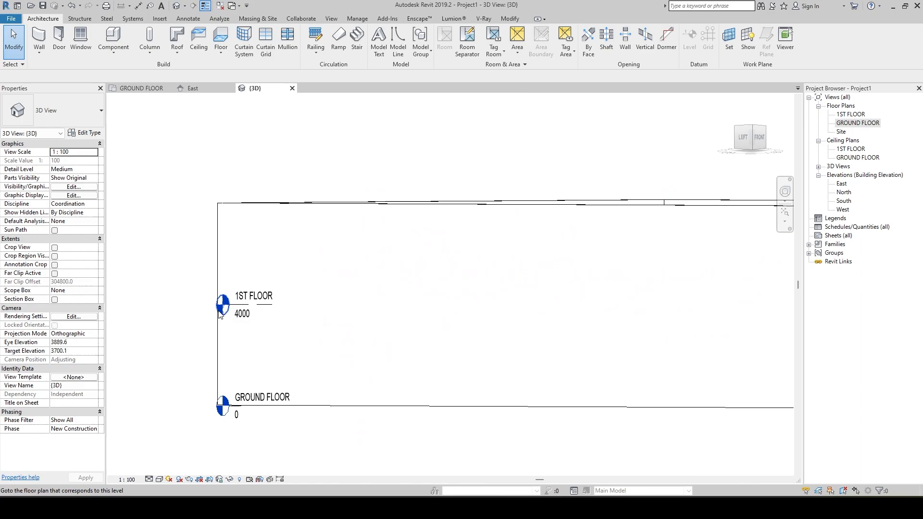
{"action": "left_click", "coordinate": [745, 140]}
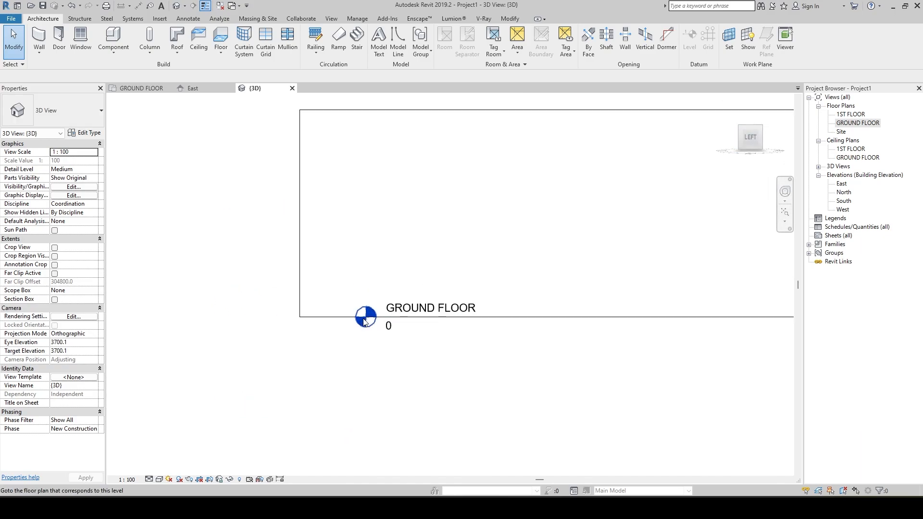
{"action": "left_click", "coordinate": [734, 138]}
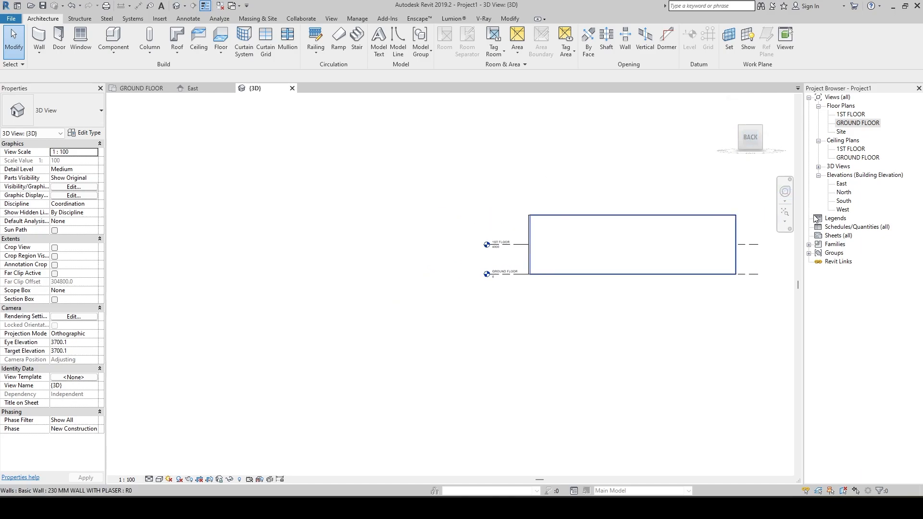
In the East elevation, constrain the tops of all four outer walls up to level 1ST FLOOR.
{"action": "double_click", "coordinate": [842, 183]}
{"action": "scroll", "coordinate": [606, 315], "scroll_direction": "down", "scroll_amount": 2}
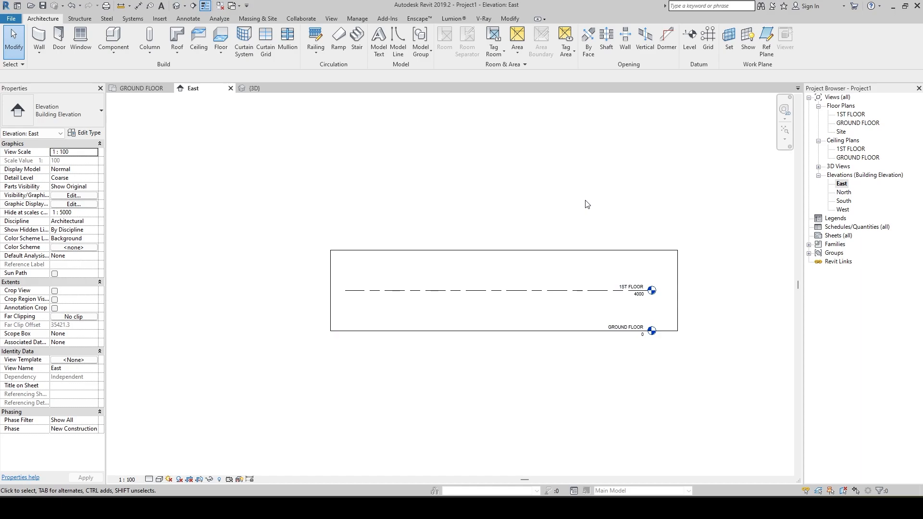
{"action": "left_click", "coordinate": [552, 249]}
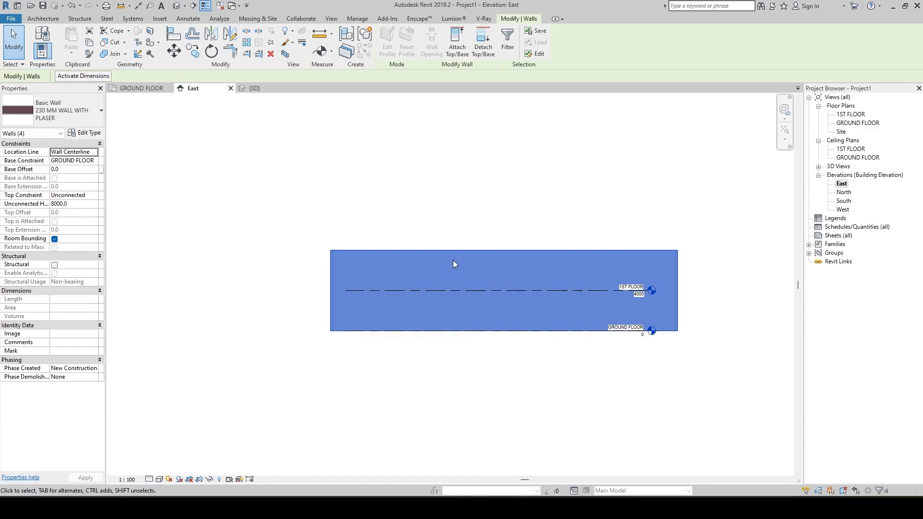
{"action": "left_click", "coordinate": [95, 196]}
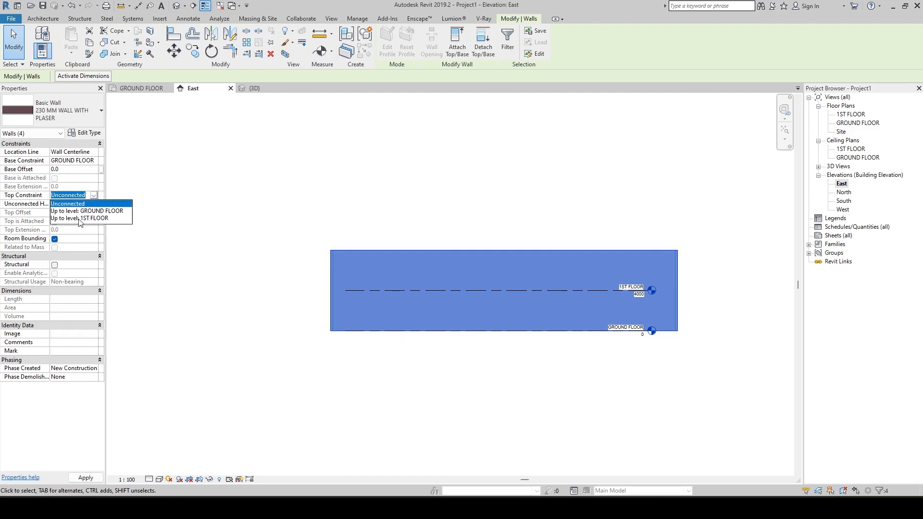
{"action": "left_click", "coordinate": [93, 218]}
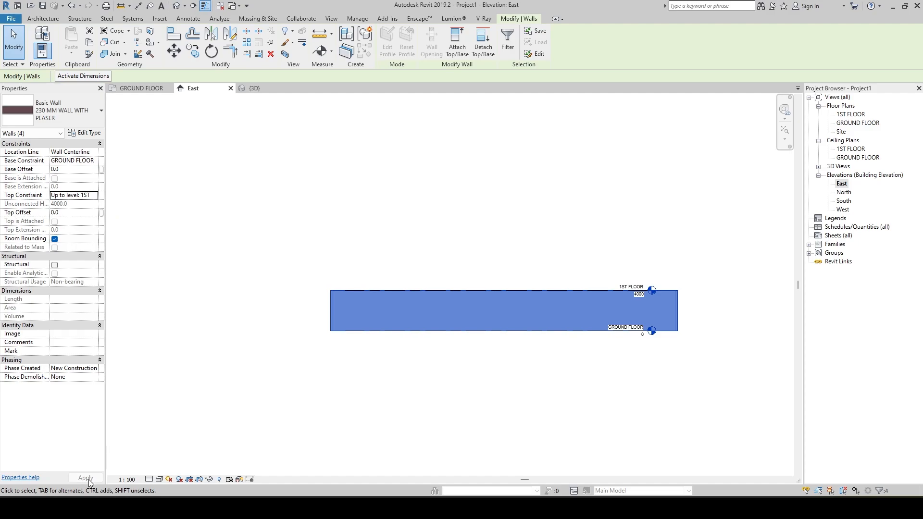
{"action": "left_click", "coordinate": [232, 374]}
{"action": "scroll", "coordinate": [503, 400], "scroll_direction": "down", "scroll_amount": 1}
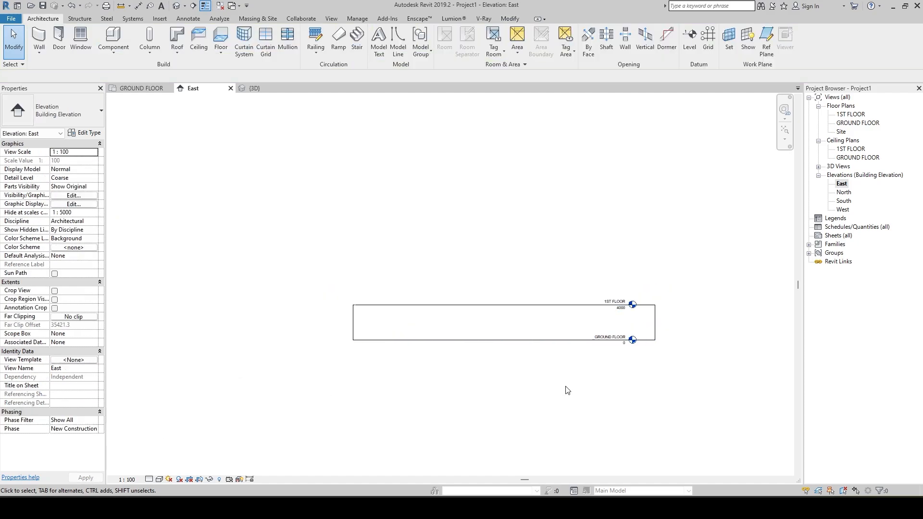
{"action": "left_click", "coordinate": [492, 308]}
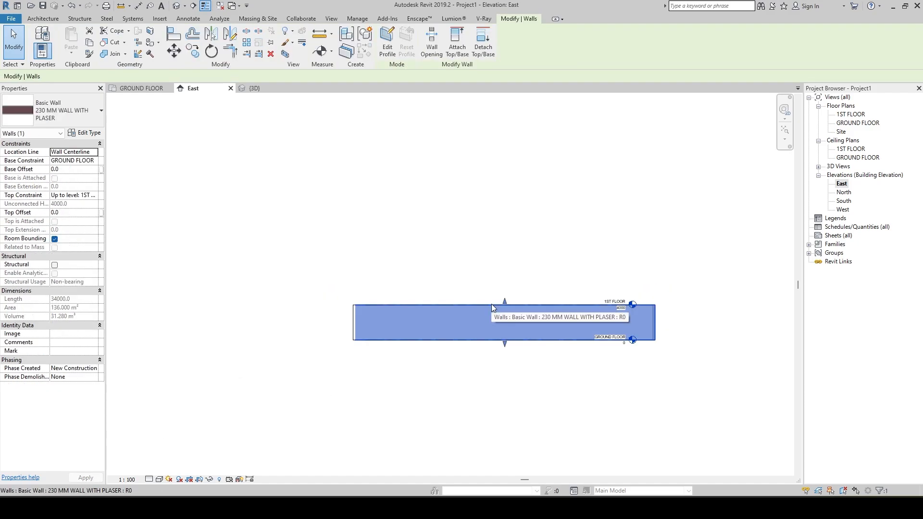
Return to the GROUND FLOOR plan and start an aligned dimension for the outer walls.
{"action": "left_click", "coordinate": [140, 88]}
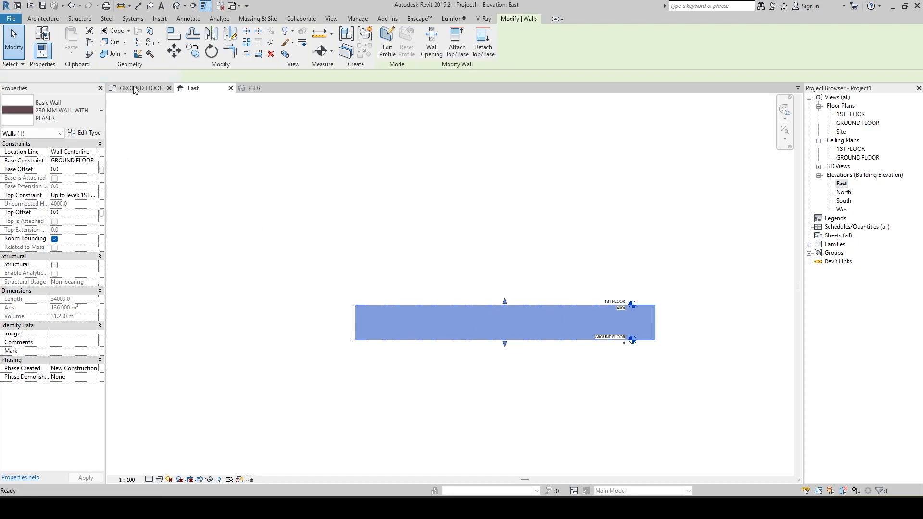
{"action": "scroll", "coordinate": [411, 266], "scroll_direction": "down", "scroll_amount": 1}
{"action": "middle_click_drag", "start_coordinate": [435, 306], "coordinate": [434, 271]}
{"action": "scroll", "coordinate": [370, 247], "scroll_direction": "up", "scroll_amount": 1}
{"action": "middle_click_drag", "start_coordinate": [443, 233], "coordinate": [427, 252]}
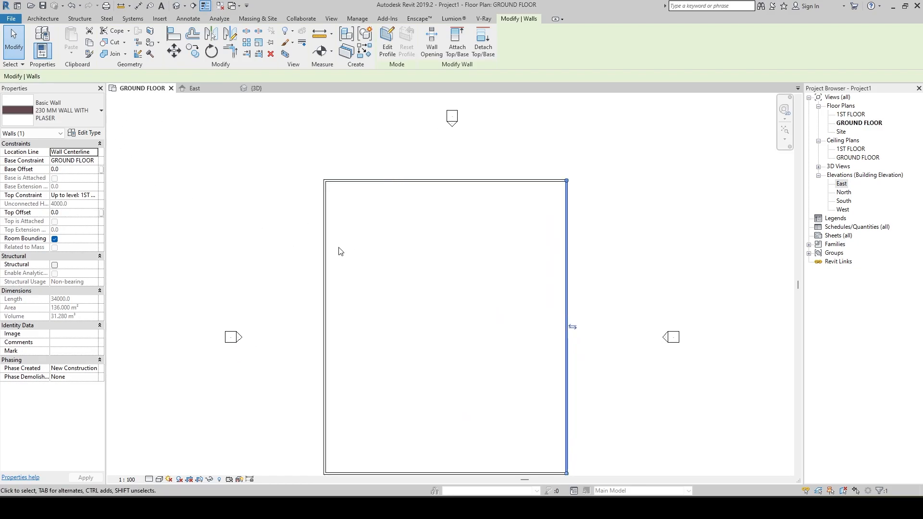
{"action": "key", "text": "d"}
{"action": "key", "text": "i"}
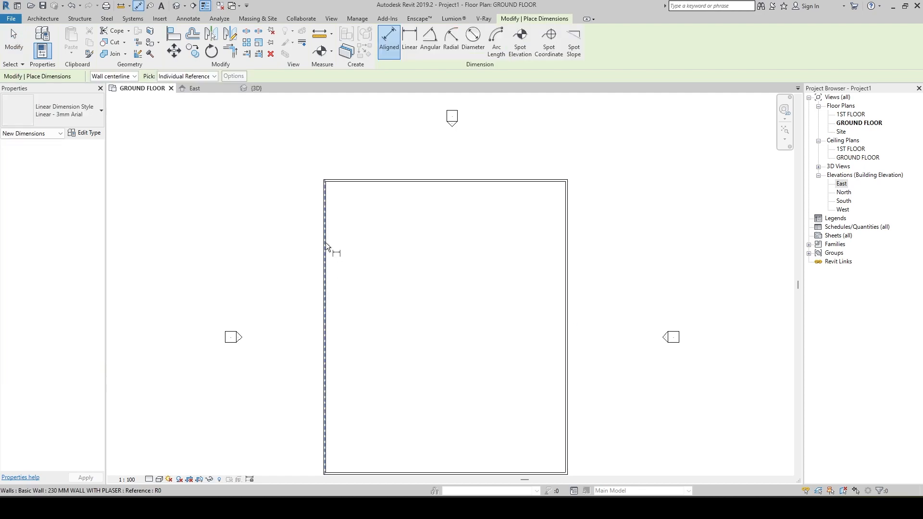
{"action": "left_click", "coordinate": [321, 243]}
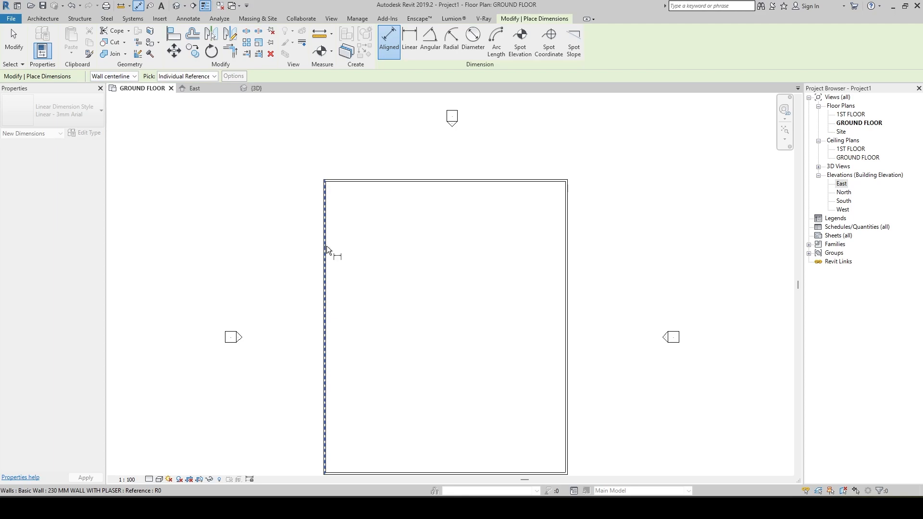
{"action": "scroll", "coordinate": [327, 246], "scroll_direction": "up", "scroll_amount": 3}
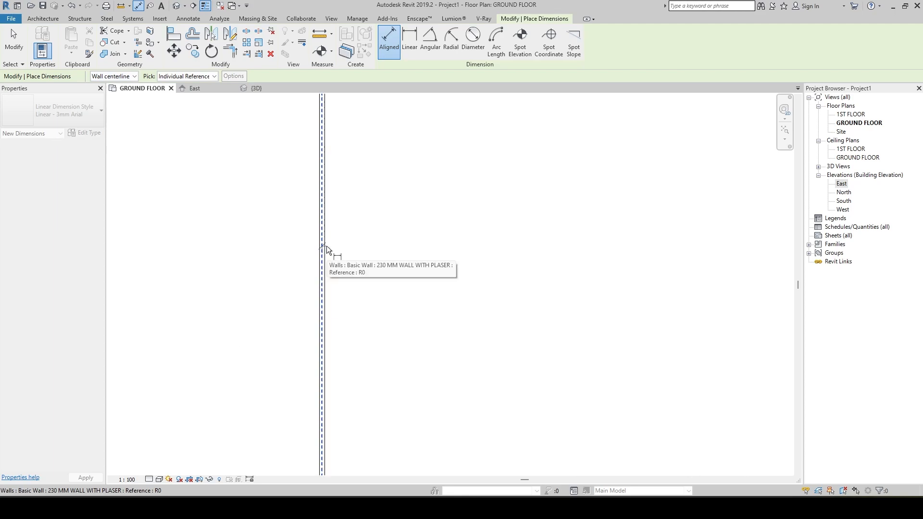
{"action": "scroll", "coordinate": [327, 246], "scroll_direction": "down", "scroll_amount": 3}
{"action": "middle_click_drag", "start_coordinate": [330, 251], "coordinate": [348, 286]}
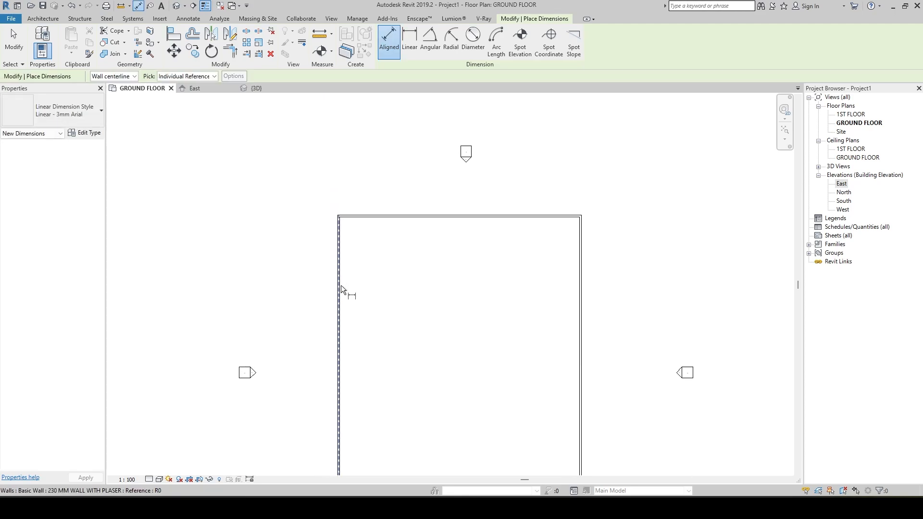
Dimension the overall width between the outer faces of the west and east walls using Wall faces references, placed beyond the north wall.
{"action": "left_click", "coordinate": [134, 76]}
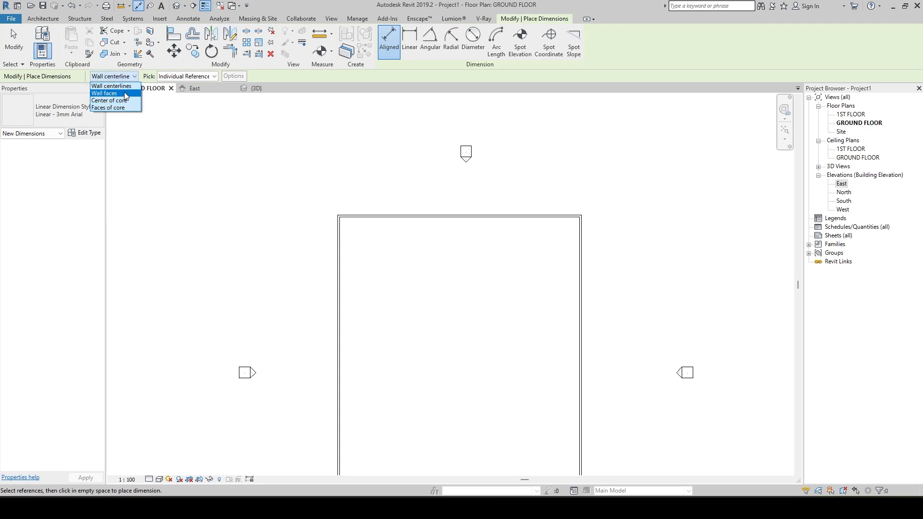
{"action": "left_click", "coordinate": [124, 93]}
{"action": "scroll", "coordinate": [336, 244], "scroll_direction": "up", "scroll_amount": 3}
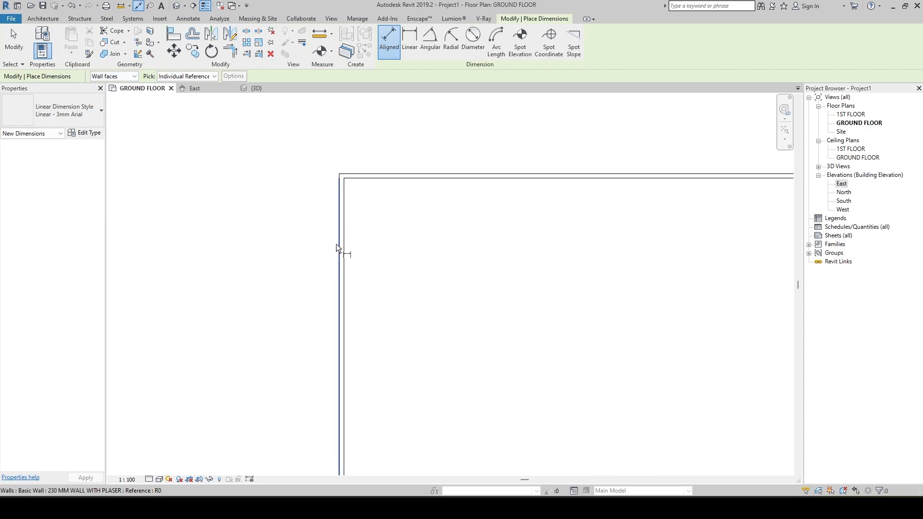
{"action": "left_click", "coordinate": [336, 243]}
{"action": "scroll", "coordinate": [262, 230], "scroll_direction": "down", "scroll_amount": 3}
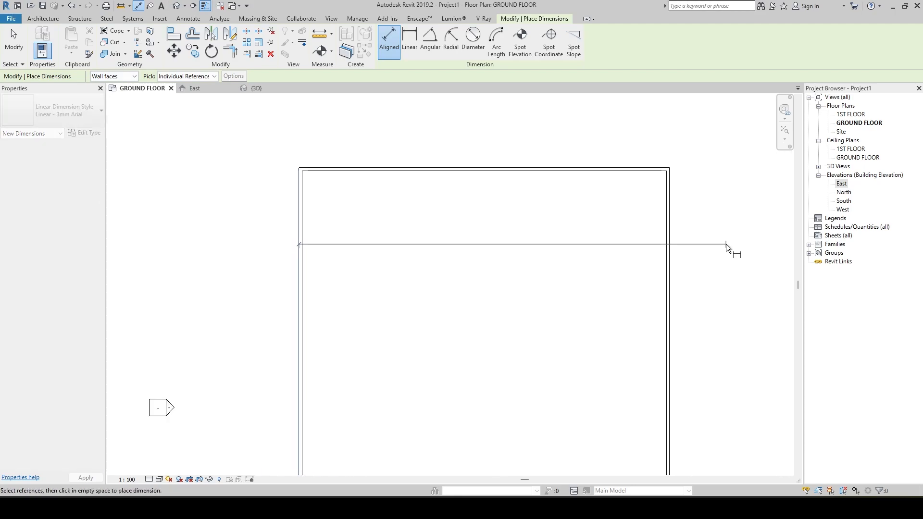
{"action": "left_click", "coordinate": [670, 240]}
{"action": "left_click", "coordinate": [623, 128]}
{"action": "key", "text": "Escape"}
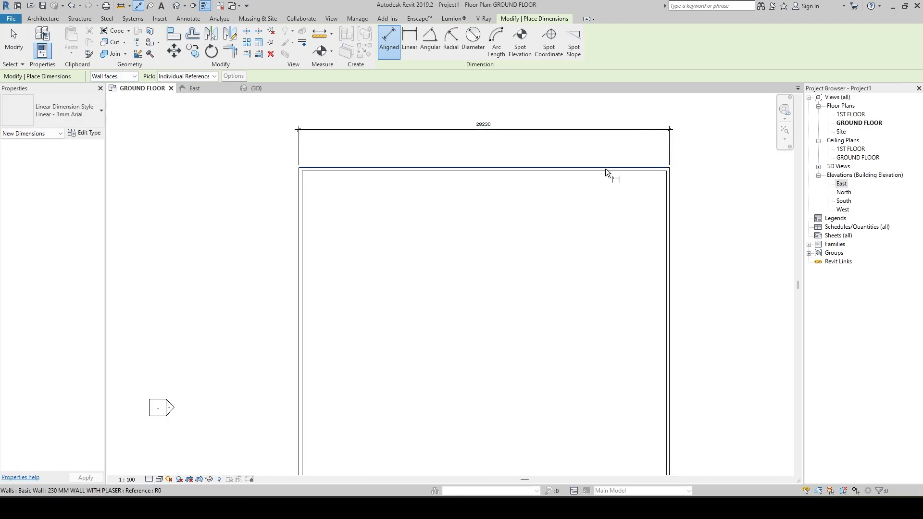
{"action": "key", "text": "Escape"}
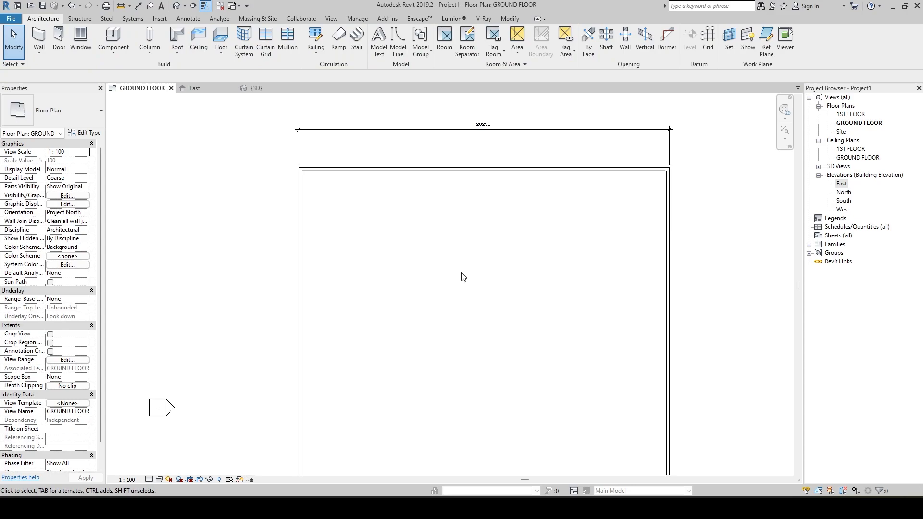
Move the east wall by setting the overall outer width dimension to 26'3".
{"action": "left_click", "coordinate": [669, 281]}
{"action": "middle_click_drag", "start_coordinate": [514, 225], "coordinate": [521, 311]}
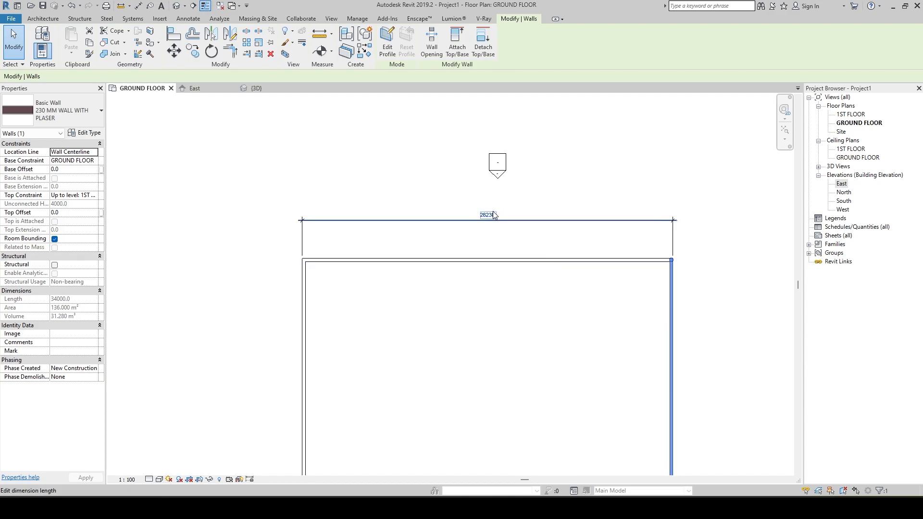
{"action": "scroll", "coordinate": [478, 225], "scroll_direction": "up", "scroll_amount": 3}
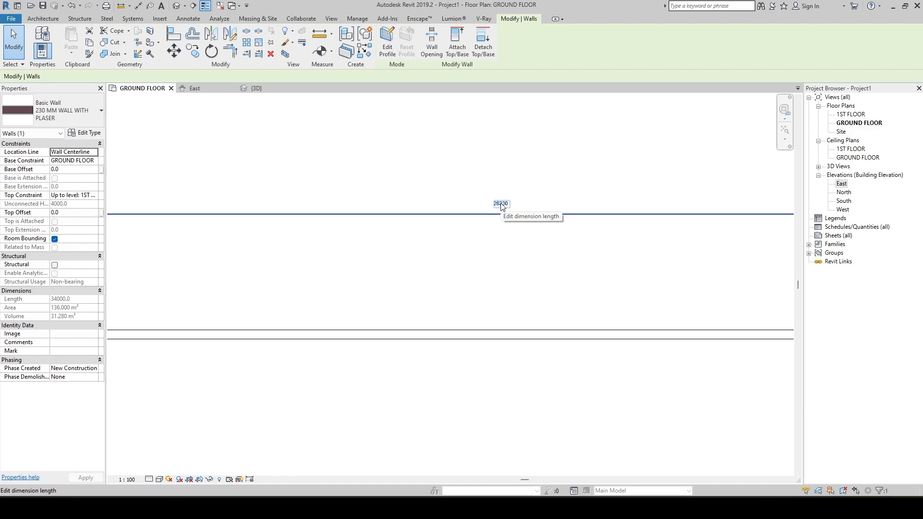
{"action": "left_click", "coordinate": [501, 204]}
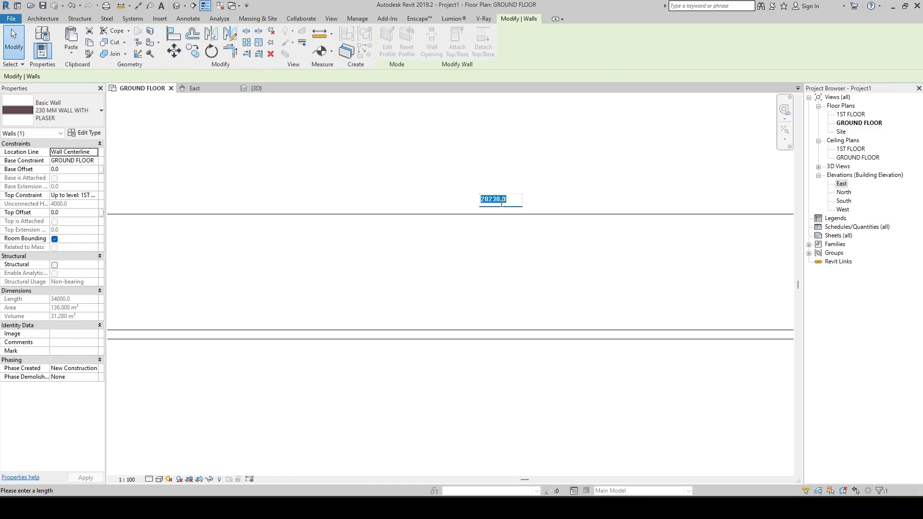
{"action": "type", "text": "26'3\""}
{"action": "key", "text": "Return"}
{"action": "scroll", "coordinate": [538, 264], "scroll_direction": "down", "scroll_amount": 4}
{"action": "key", "text": "Escape"}
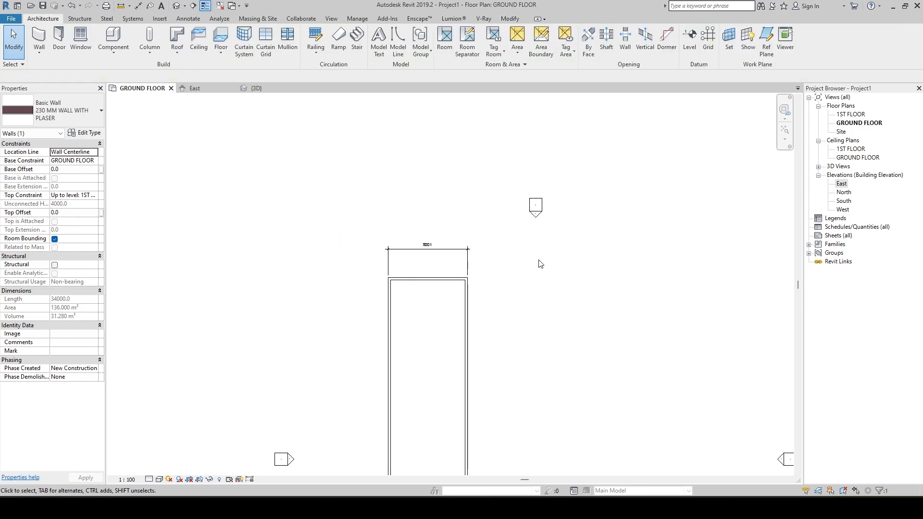
Dimension the overall length between the outer faces of the north and south walls, placed just outside the west wall.
{"action": "scroll", "coordinate": [434, 315], "scroll_direction": "up", "scroll_amount": 5}
{"action": "middle_click_drag", "start_coordinate": [434, 315], "coordinate": [418, 235]}
{"action": "scroll", "coordinate": [424, 252], "scroll_direction": "down", "scroll_amount": 4}
{"action": "middle_click_drag", "start_coordinate": [438, 423], "coordinate": [421, 318]}
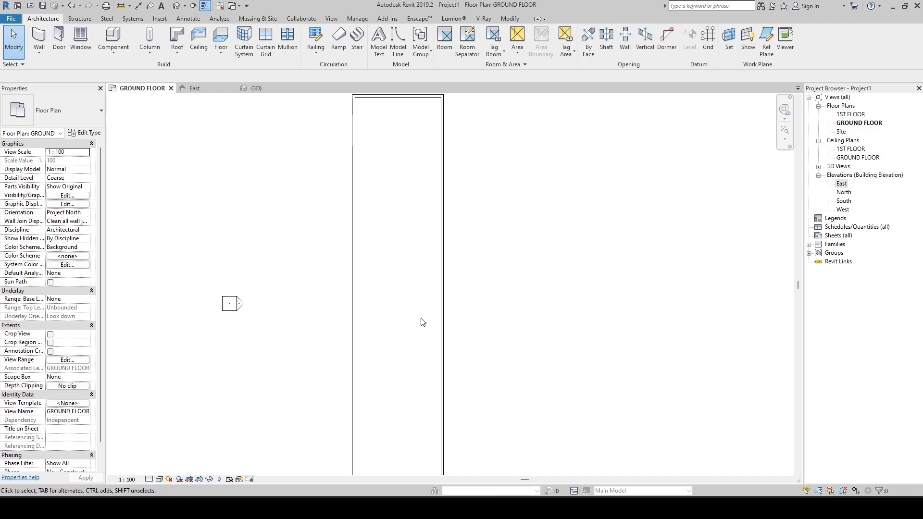
{"action": "scroll", "coordinate": [423, 321], "scroll_direction": "down", "scroll_amount": 3}
{"action": "mouse_move", "coordinate": [422, 238]}
{"action": "middle_mouse_down"}
{"action": "mouse_move", "coordinate": [422, 177]}
{"action": "mouse_move", "coordinate": [457, 292]}
{"action": "middle_mouse_up"}
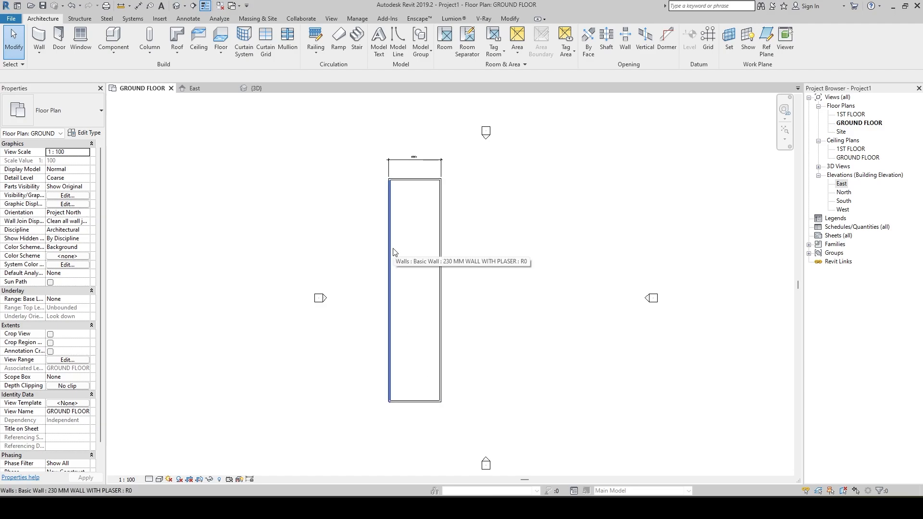
{"action": "key", "text": "d"}
{"action": "key", "text": "i"}
{"action": "scroll", "coordinate": [414, 420], "scroll_direction": "up", "scroll_amount": 1}
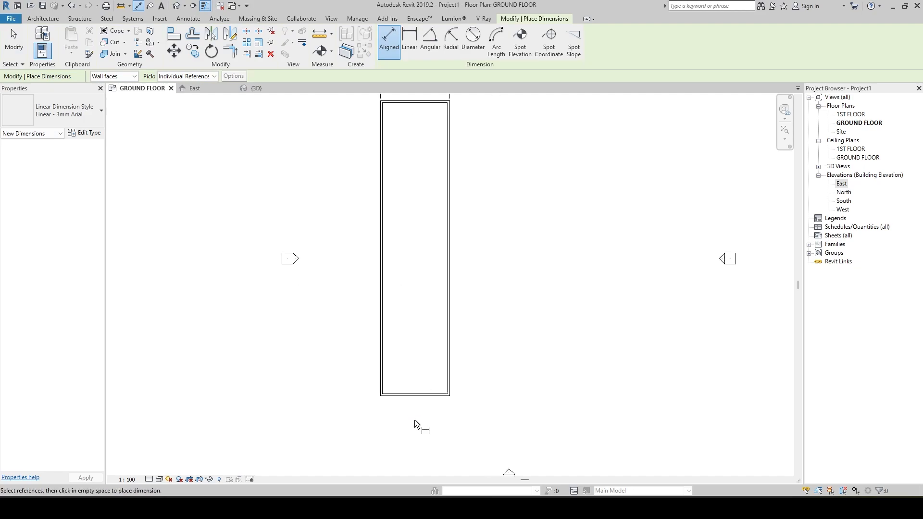
{"action": "scroll", "coordinate": [414, 421], "scroll_direction": "up", "scroll_amount": 3}
{"action": "middle_click_drag", "start_coordinate": [440, 295], "coordinate": [438, 431]}
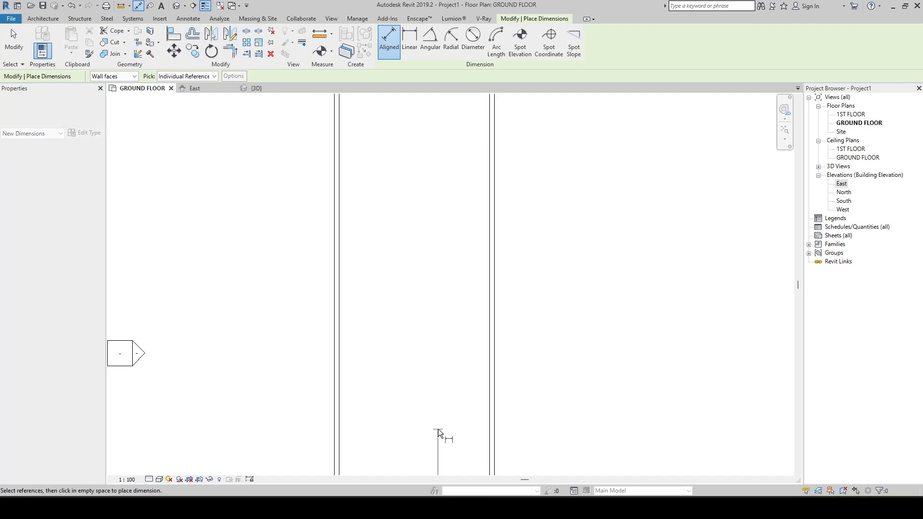
{"action": "scroll", "coordinate": [417, 347], "scroll_direction": "down", "scroll_amount": 3}
{"action": "scroll", "coordinate": [426, 251], "scroll_direction": "up", "scroll_amount": 5}
{"action": "middle_click_drag", "start_coordinate": [424, 150], "coordinate": [505, 198]}
{"action": "left_click", "coordinate": [504, 199]}
{"action": "scroll", "coordinate": [504, 199], "scroll_direction": "down", "scroll_amount": 2}
{"action": "left_click", "coordinate": [393, 204]}
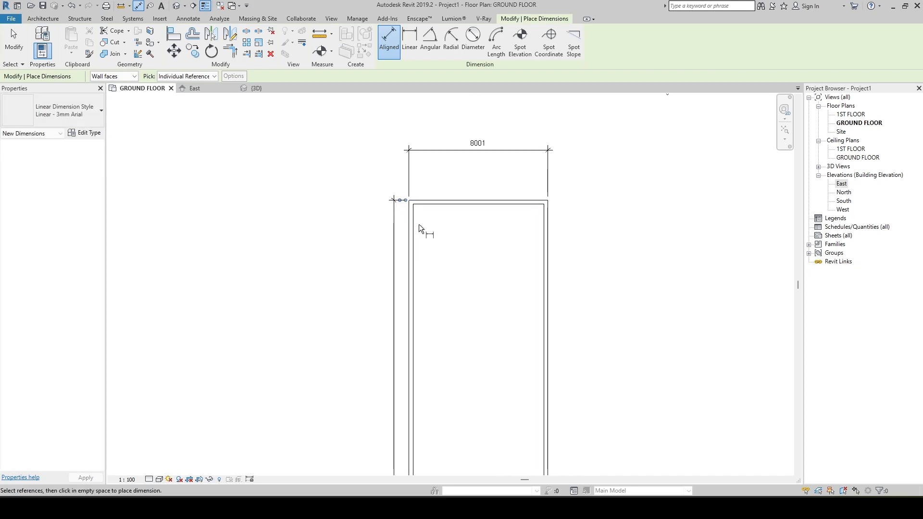
{"action": "middle_click_drag", "start_coordinate": [405, 275], "coordinate": [448, 147]}
{"action": "scroll", "coordinate": [449, 147], "scroll_direction": "down", "scroll_amount": 3}
{"action": "middle_click_drag", "start_coordinate": [495, 223], "coordinate": [486, 185]}
{"action": "key", "text": "Escape"}
{"action": "key", "text": "Escape"}
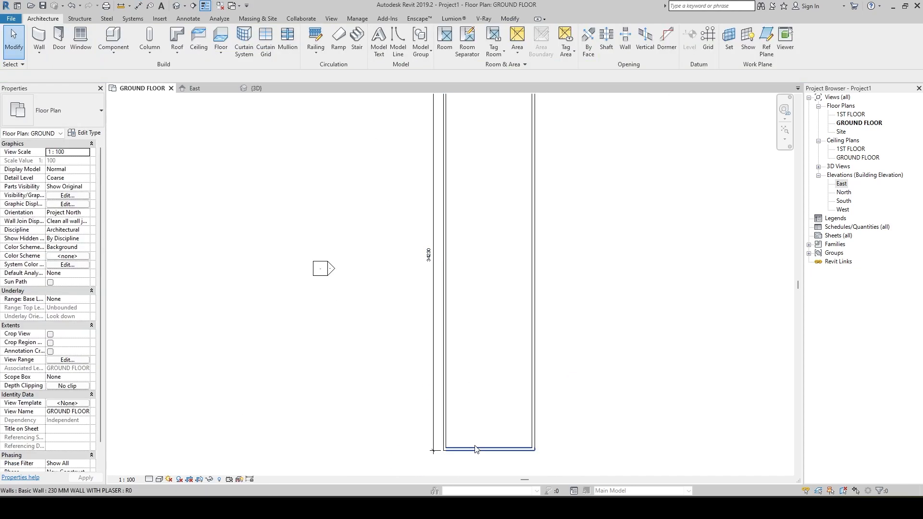
Move the south wall by setting the overall outer length dimension to 40'.
{"action": "left_click", "coordinate": [475, 449]}
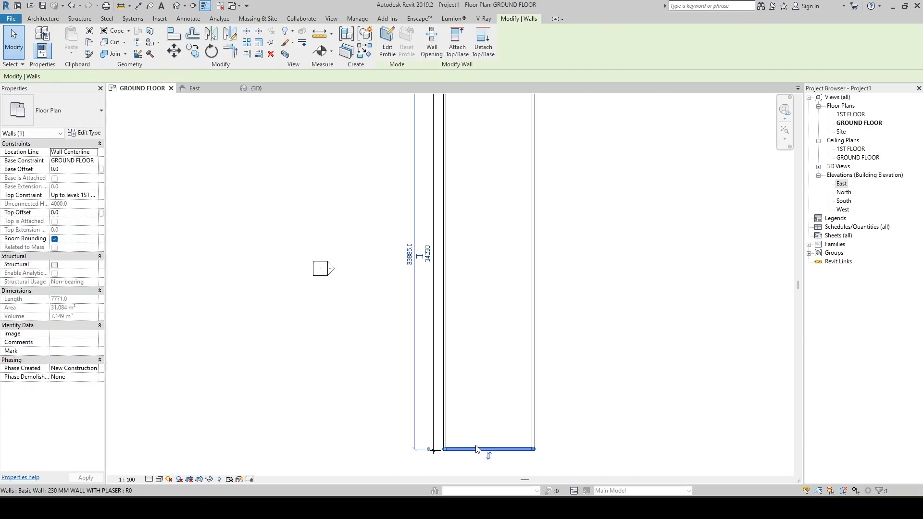
{"action": "left_click", "coordinate": [427, 255]}
{"action": "type", "text": "40"}
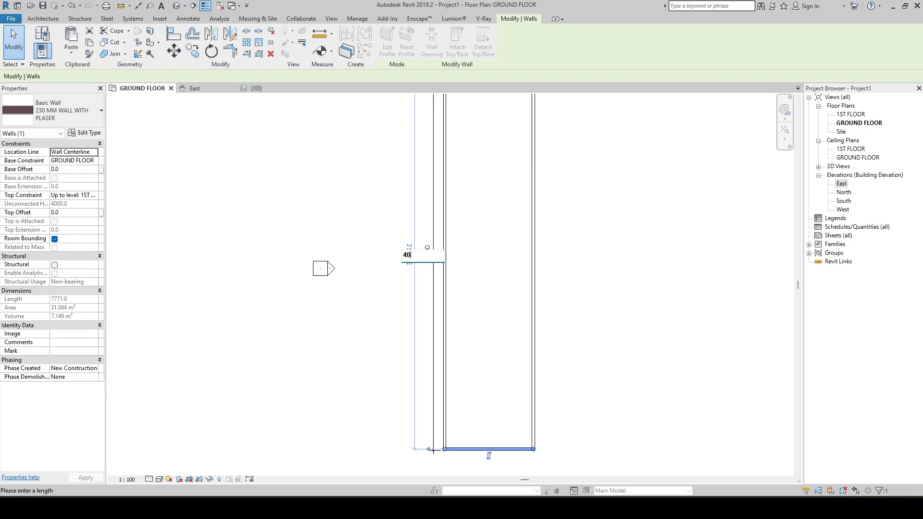
{"action": "type", "text": "'"}
{"action": "key", "text": "Return"}
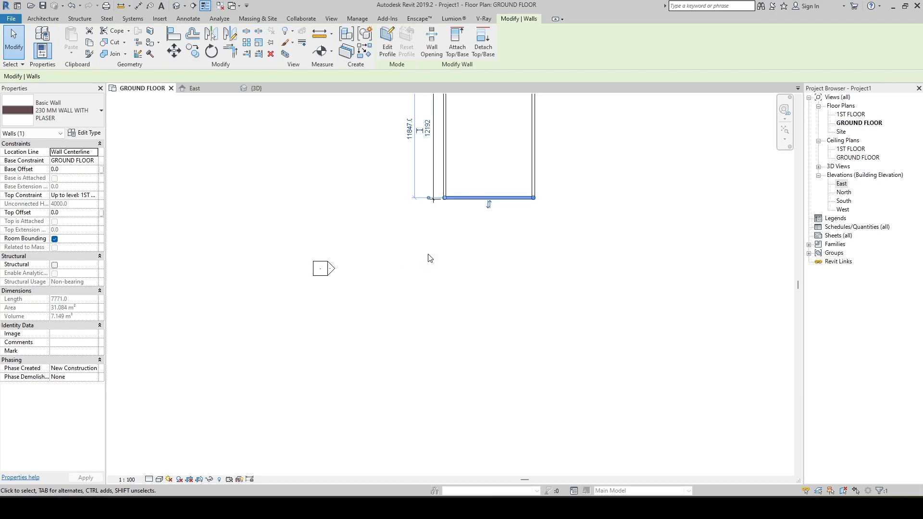
{"action": "scroll", "coordinate": [428, 254], "scroll_direction": "down", "scroll_amount": 2}
{"action": "middle_click_drag", "start_coordinate": [428, 254], "coordinate": [400, 352]}
{"action": "left_click", "coordinate": [590, 362]}
{"action": "middle_click_drag", "start_coordinate": [595, 359], "coordinate": [580, 287]}
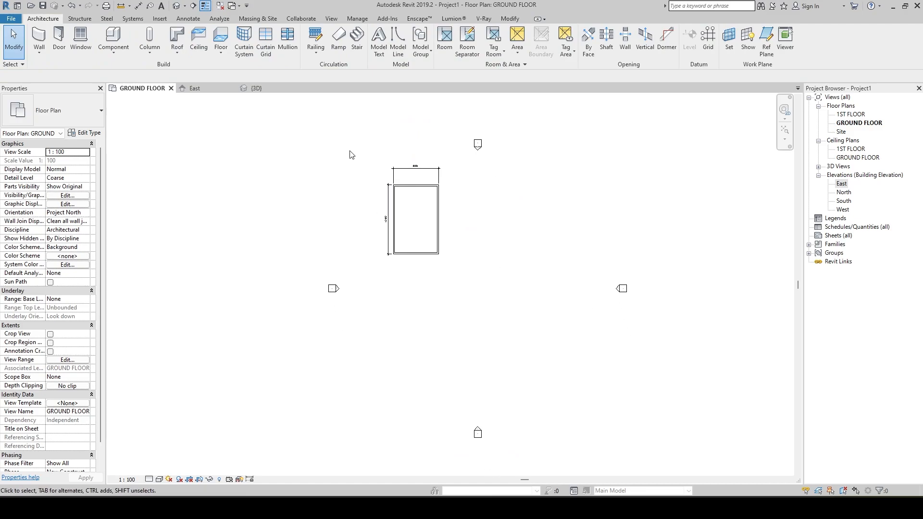
Move all four outer walls and both dimensions together to the middle of the area between the four elevation markers.
{"action": "left_click_drag", "start_coordinate": [339, 147], "coordinate": [468, 296]}
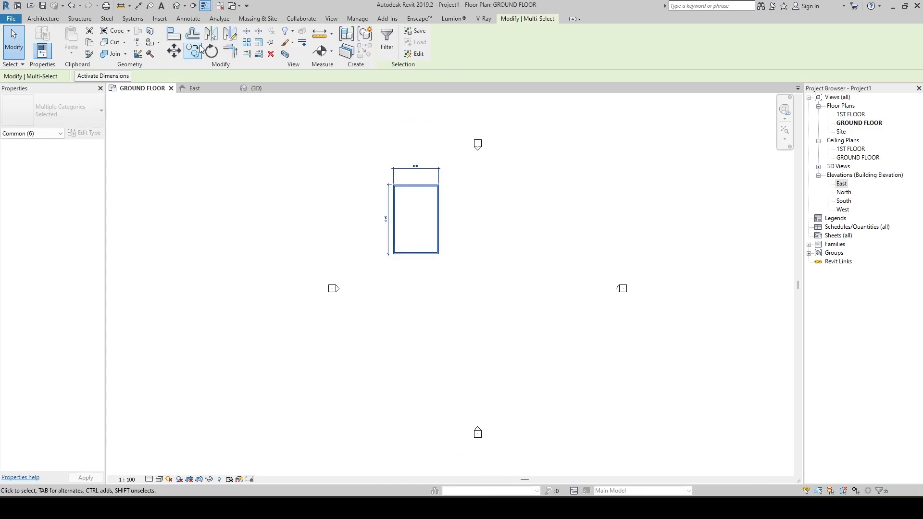
{"action": "left_click", "coordinate": [175, 51]}
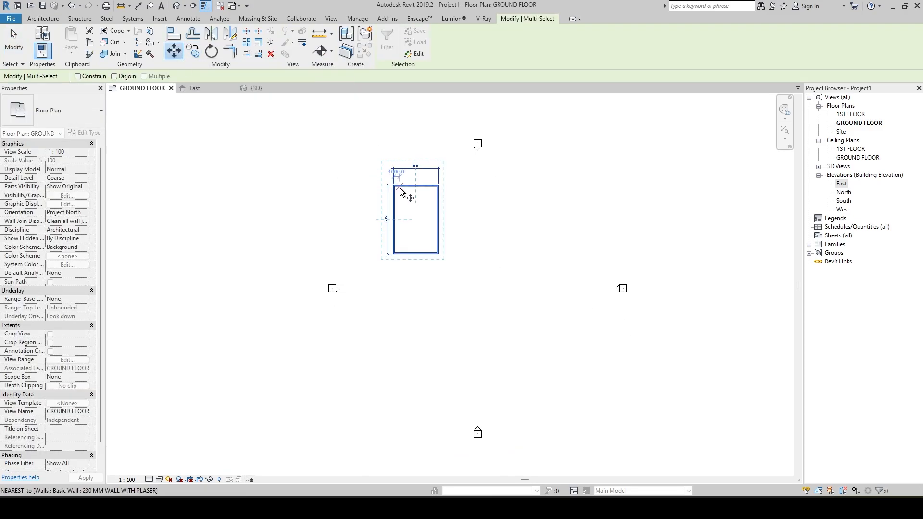
{"action": "left_click", "coordinate": [393, 186]}
{"action": "left_click", "coordinate": [466, 265]}
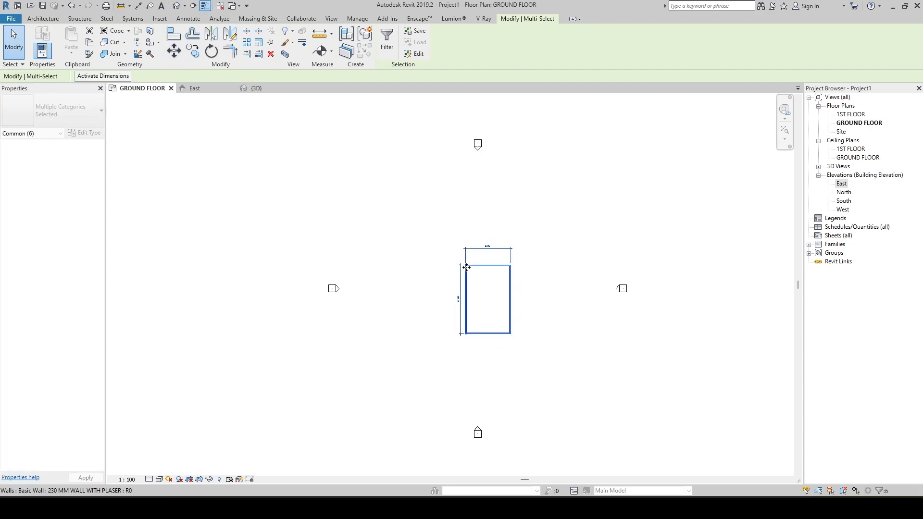
{"action": "left_click", "coordinate": [540, 309]}
{"action": "scroll", "coordinate": [540, 309], "scroll_direction": "up", "scroll_amount": 1}
{"action": "scroll", "coordinate": [540, 308], "scroll_direction": "up", "scroll_amount": 4}
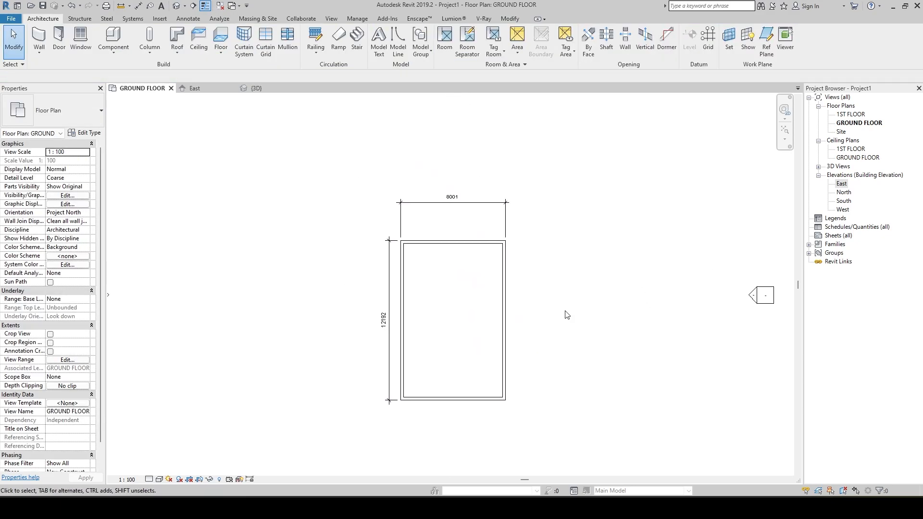
Switch to the ground floor plan image and examine the room layout and sizes around the bedroom, utility, store, pooja and kitchen.
{"action": "key", "text": "alt+Tab"}
{"action": "scroll", "coordinate": [518, 275], "scroll_direction": "down", "scroll_amount": 3}
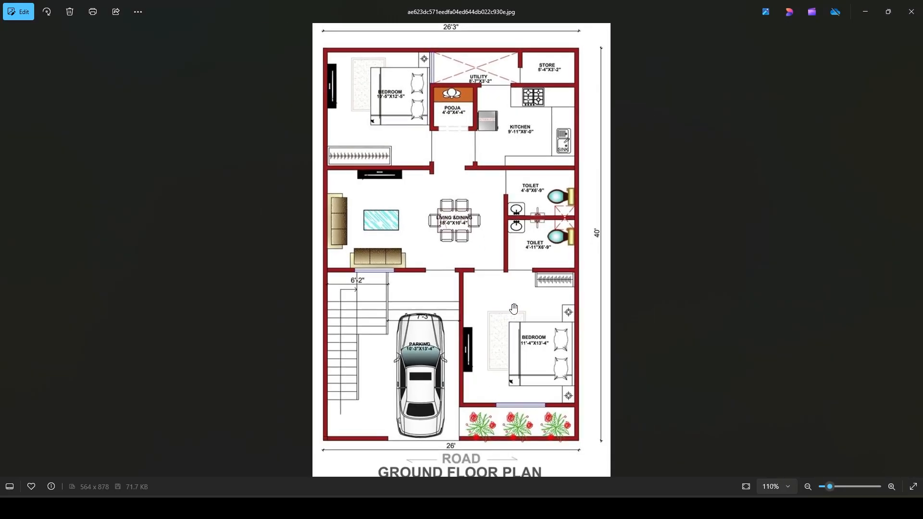
{"action": "left_click_drag", "start_coordinate": [495, 196], "coordinate": [489, 286]}
{"action": "scroll", "coordinate": [374, 86], "scroll_direction": "up", "scroll_amount": 5}
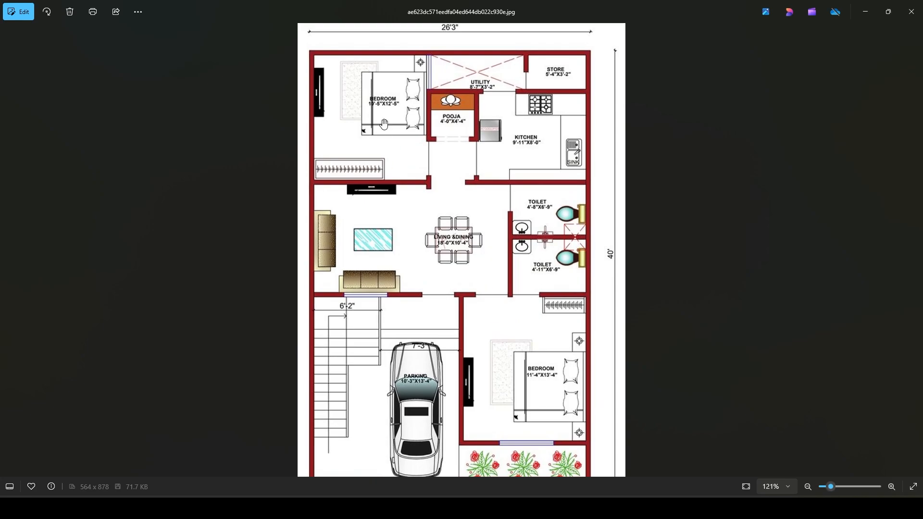
{"action": "left_click_drag", "start_coordinate": [373, 86], "coordinate": [458, 277]}
{"action": "scroll", "coordinate": [298, 159], "scroll_direction": "up", "scroll_amount": 5}
{"action": "left_click_drag", "start_coordinate": [333, 179], "coordinate": [442, 223]}
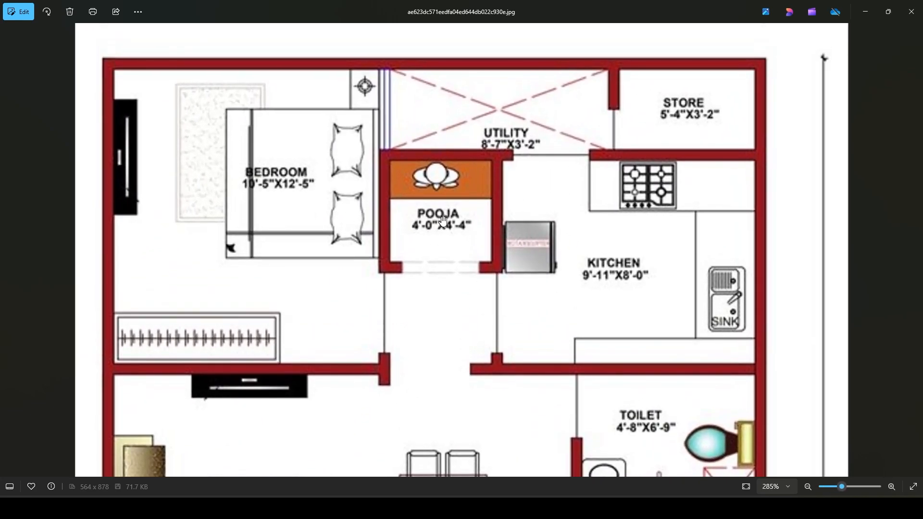
{"action": "scroll", "coordinate": [435, 227], "scroll_direction": "down", "scroll_amount": 3}
{"action": "scroll", "coordinate": [436, 227], "scroll_direction": "down", "scroll_amount": 1}
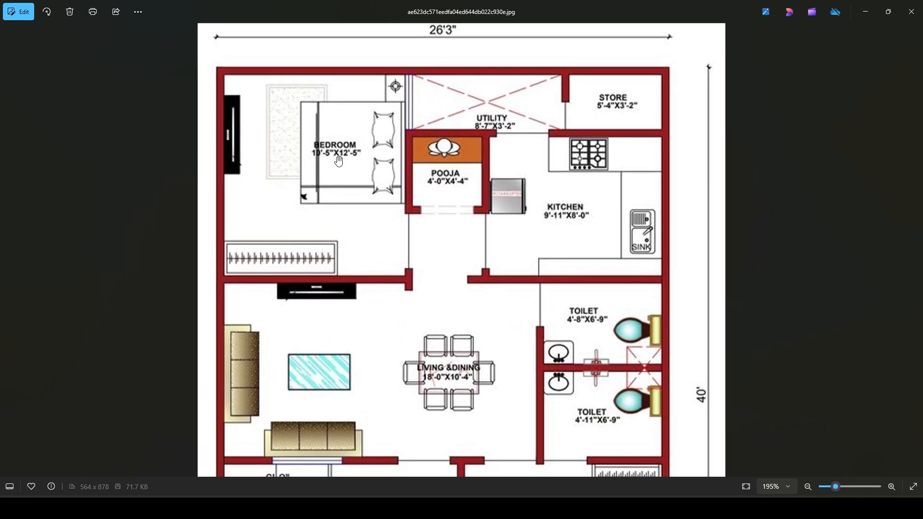
{"action": "key", "text": "alt+Tab"}
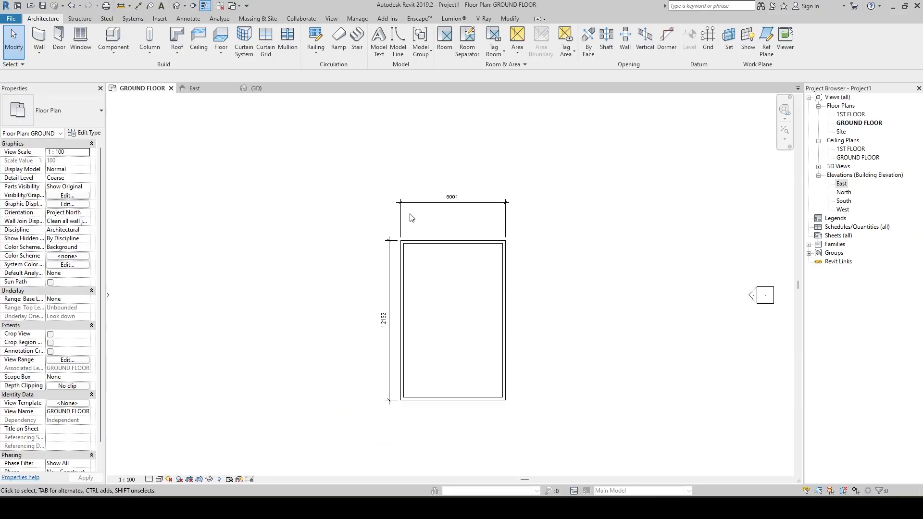
Back in Revit, enclose the northwest bedroom with matching 230 mm walls, about 3015 mm east from the west wall, then north to the outer wall.
{"action": "middle_click_drag", "start_coordinate": [434, 258], "coordinate": [471, 272]}
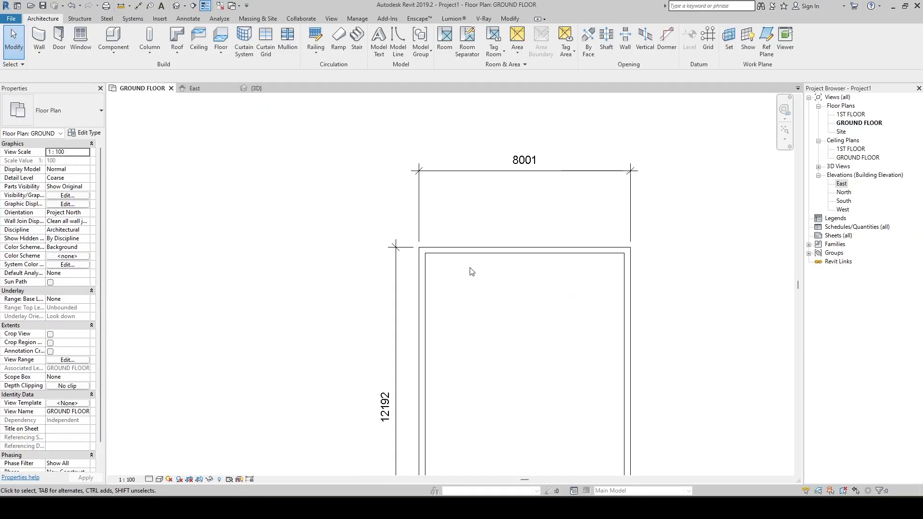
{"action": "left_click", "coordinate": [464, 249]}
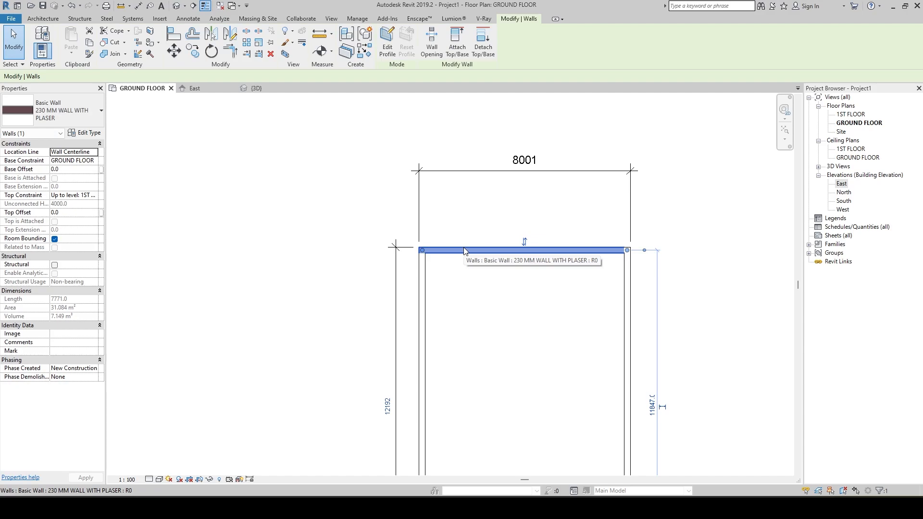
{"action": "key", "text": "c"}
{"action": "key", "text": "s"}
{"action": "middle_click_drag", "start_coordinate": [454, 297], "coordinate": [451, 234]}
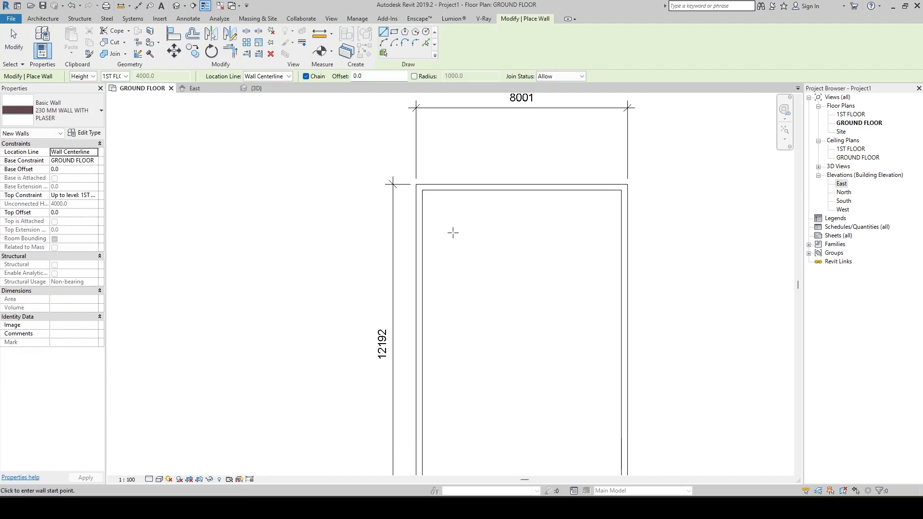
{"action": "left_click", "coordinate": [424, 303]}
{"action": "left_click", "coordinate": [498, 302]}
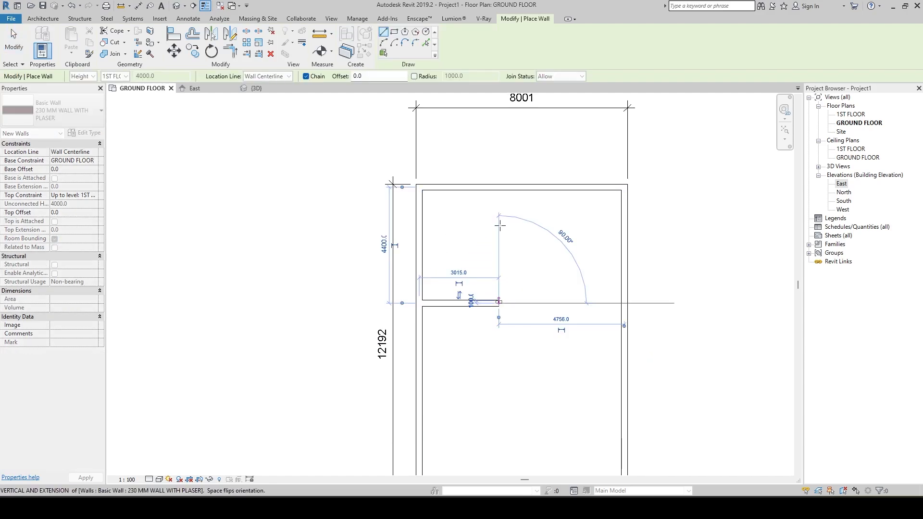
{"action": "left_click", "coordinate": [497, 184]}
{"action": "key", "text": "alt+Tab"}
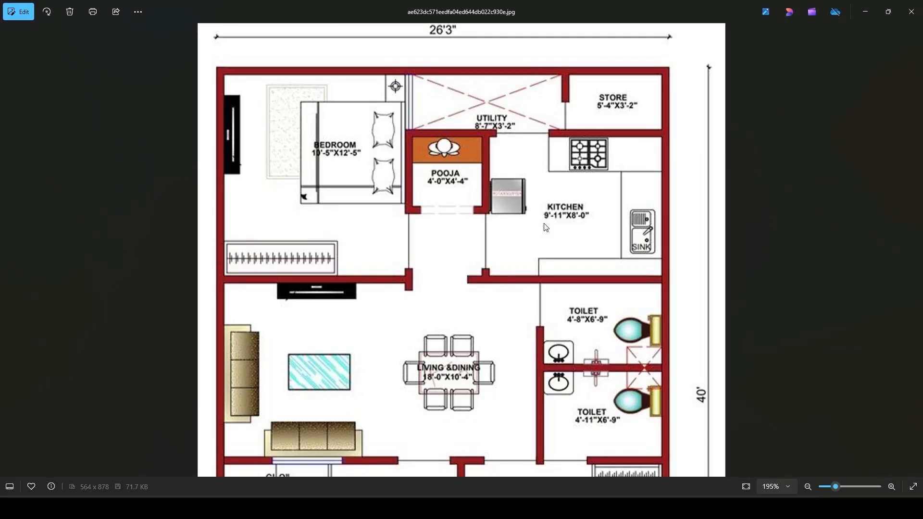
{"action": "key", "text": "alt+Tab"}
{"action": "key", "text": "alt+Tab"}
{"action": "key", "text": "alt+Tab"}
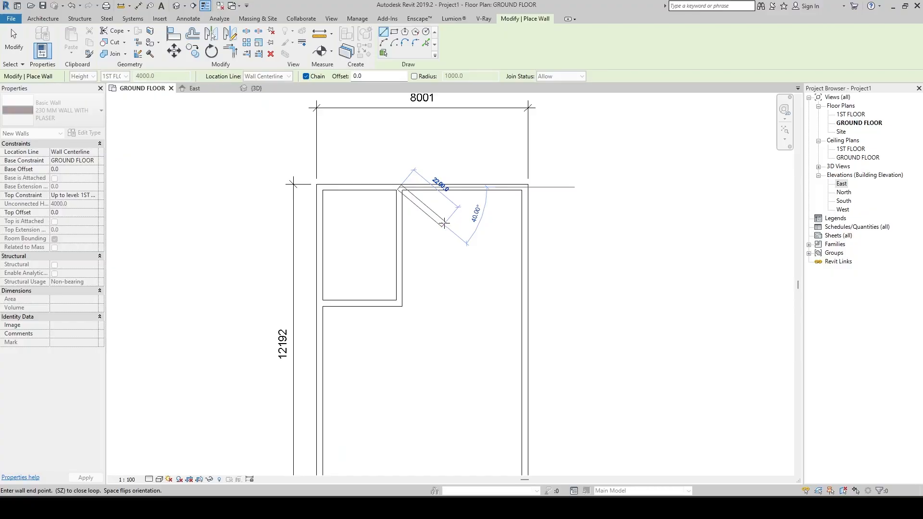
{"action": "key", "text": "Escape"}
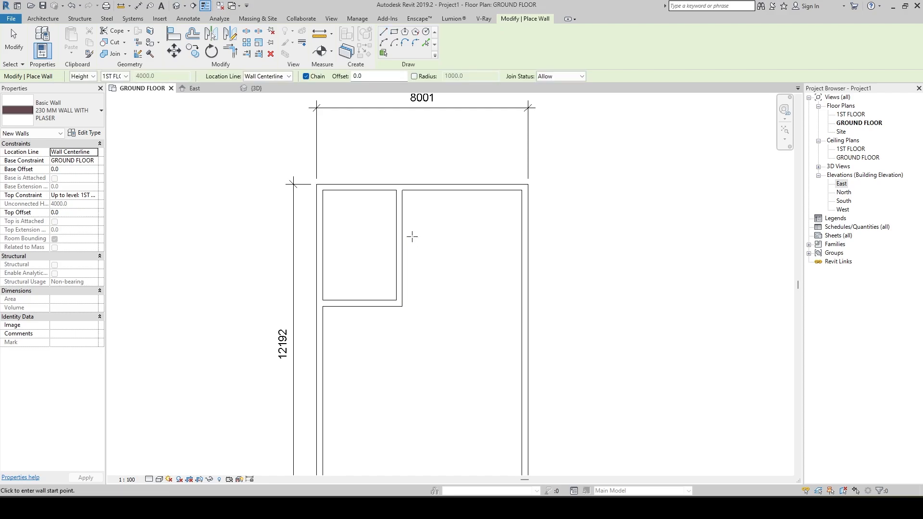
Draw the south wall of the utility and store, running east from the bedroom's east wall to the outer east wall.
{"action": "key", "text": "alt+Tab"}
{"action": "key", "text": "alt+Tab"}
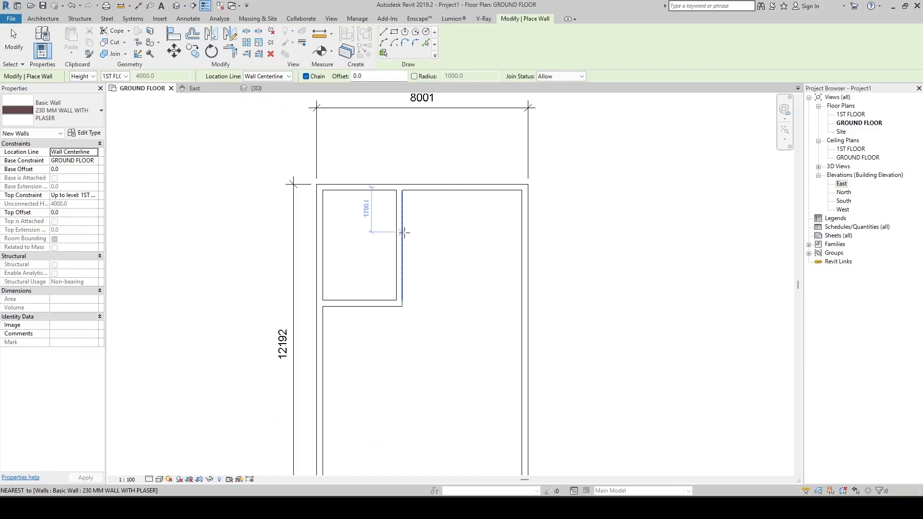
{"action": "left_click", "coordinate": [402, 229]}
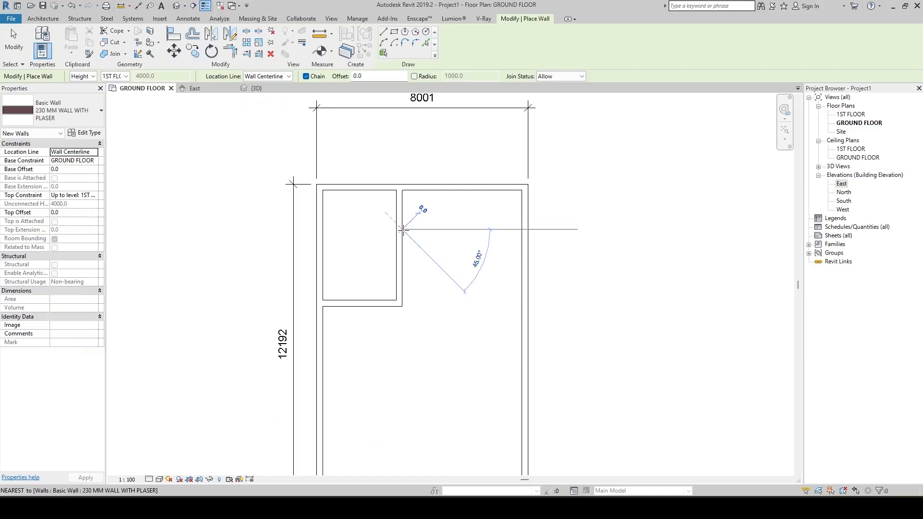
{"action": "left_click", "coordinate": [521, 229]}
{"action": "key", "text": "alt+Tab"}
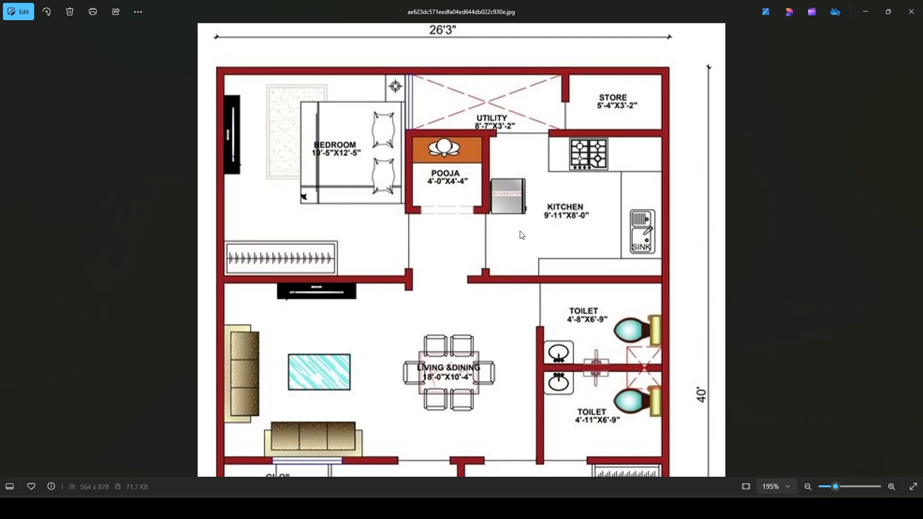
{"action": "key", "text": "alt+Tab"}
{"action": "key", "text": "Escape"}
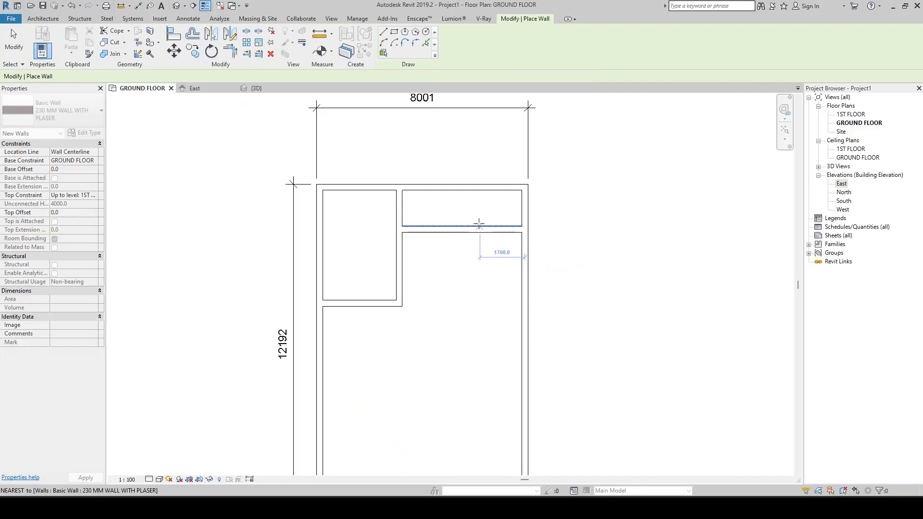
Draw the partition between utility and store up to the north wall, about 1800 mm west of the east wall.
{"action": "left_click", "coordinate": [477, 230]}
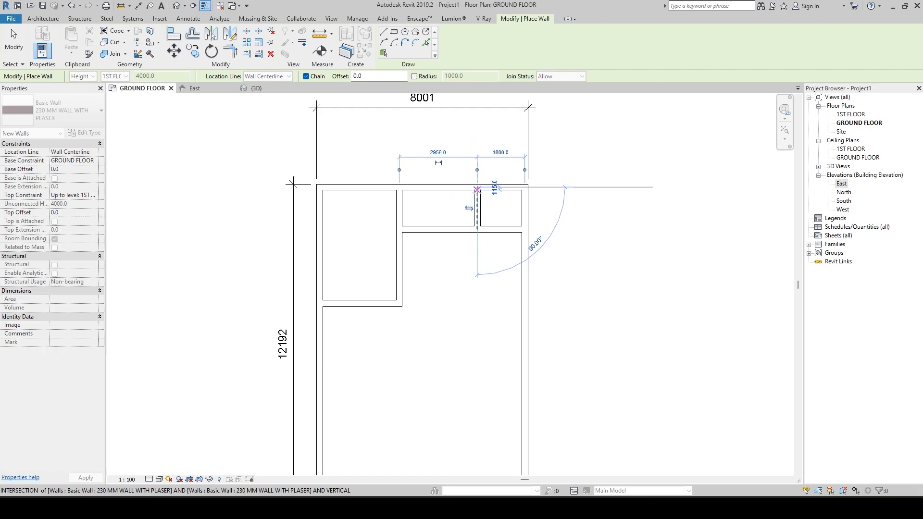
{"action": "key", "text": "alt+Tab"}
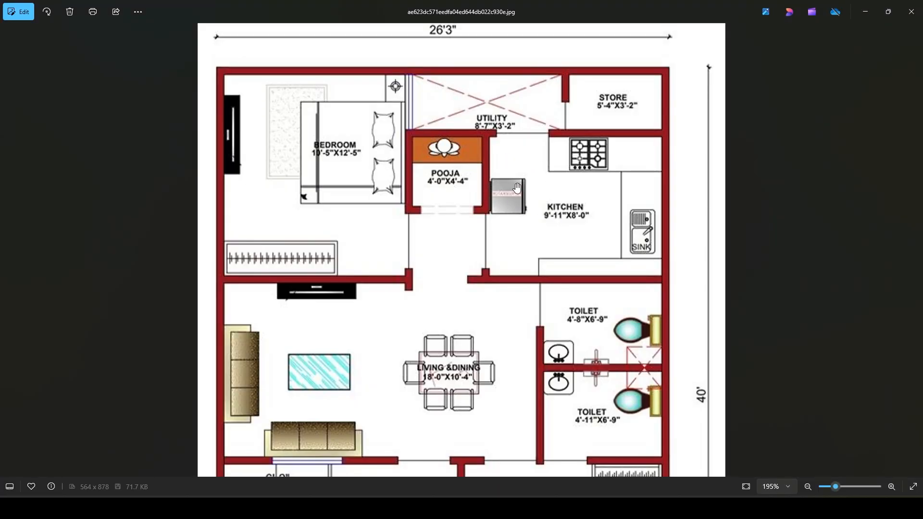
{"action": "key", "text": "alt+Tab"}
{"action": "key", "text": "Escape"}
Back in Revit, enclose the pooja room with a wall running south from the utility's south wall and west to the bedroom's east wall.
{"action": "key", "text": "alt+Tab"}
{"action": "key", "text": "alt+Tab"}
{"action": "left_click", "coordinate": [448, 236]}
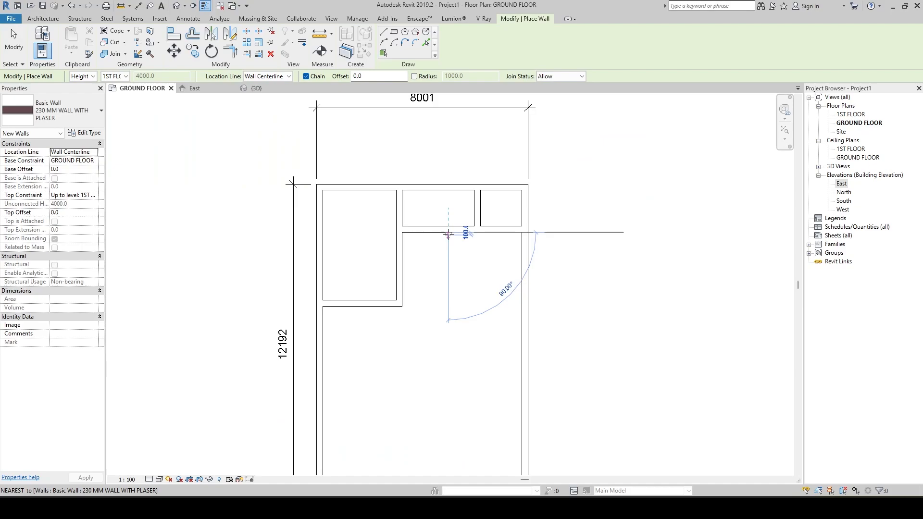
{"action": "left_click", "coordinate": [448, 266]}
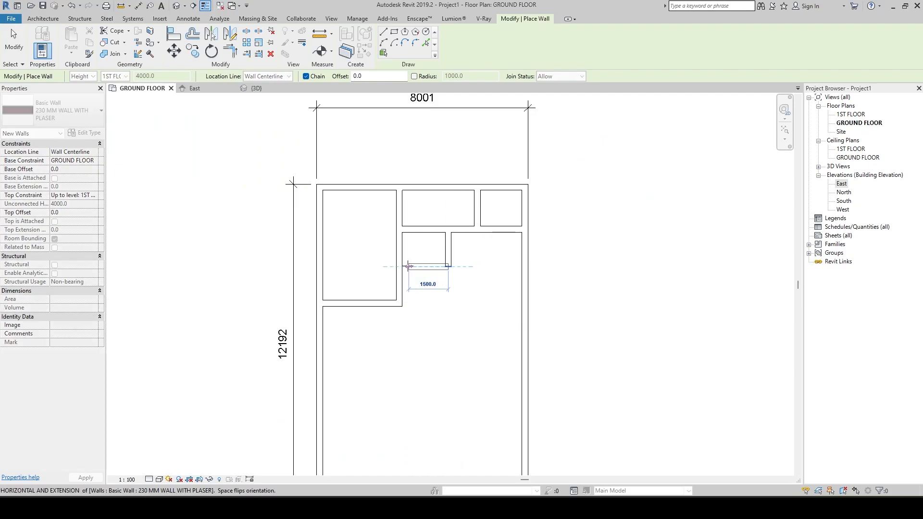
{"action": "key", "text": "alt+Tab"}
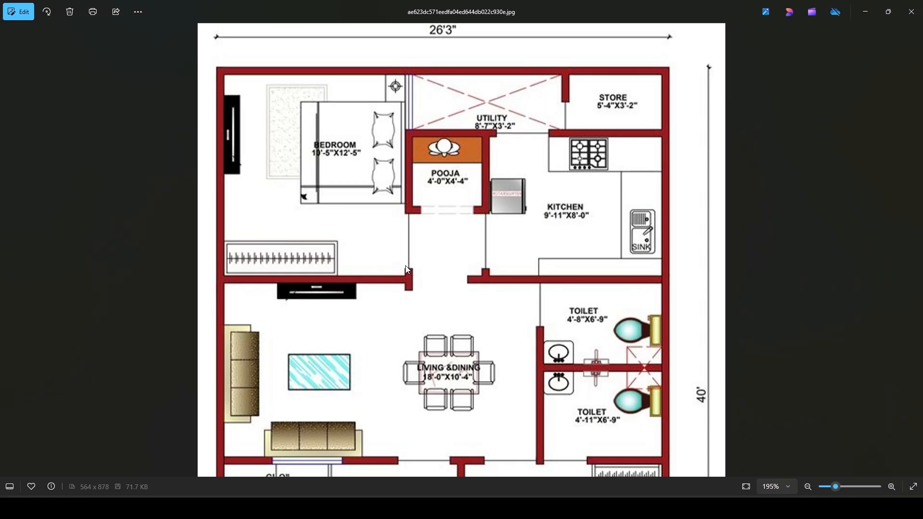
{"action": "key", "text": "alt+Tab"}
{"action": "key", "text": "Escape"}
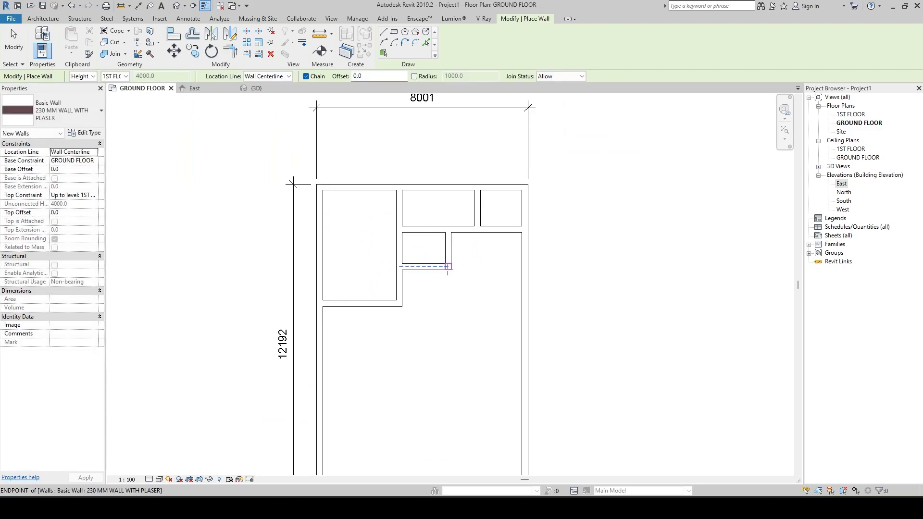
Draw the kitchen walls from the pooja's southeast corner south to the bedroom's south wall line and east to the outer east wall.
{"action": "scroll", "coordinate": [449, 266], "scroll_direction": "up", "scroll_amount": 2}
{"action": "left_click", "coordinate": [449, 265]}
{"action": "middle_click_drag", "start_coordinate": [449, 308], "coordinate": [444, 279]}
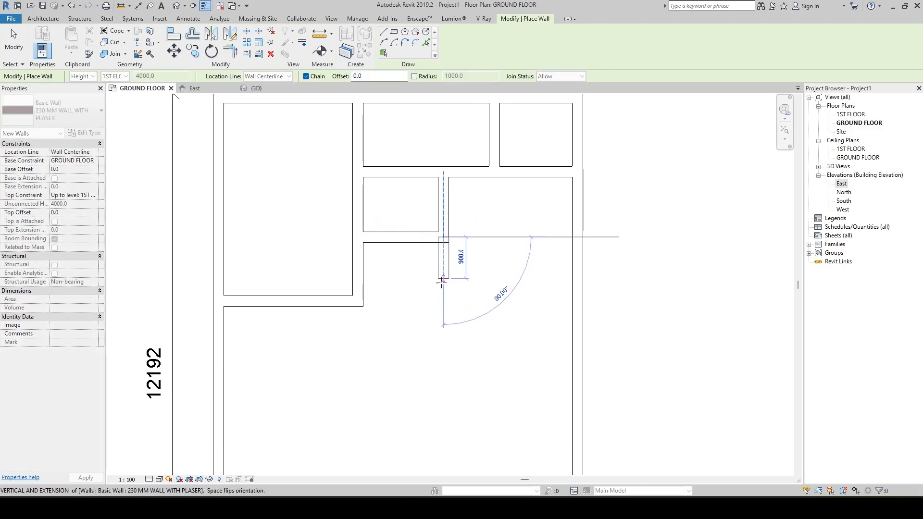
{"action": "left_click", "coordinate": [443, 301]}
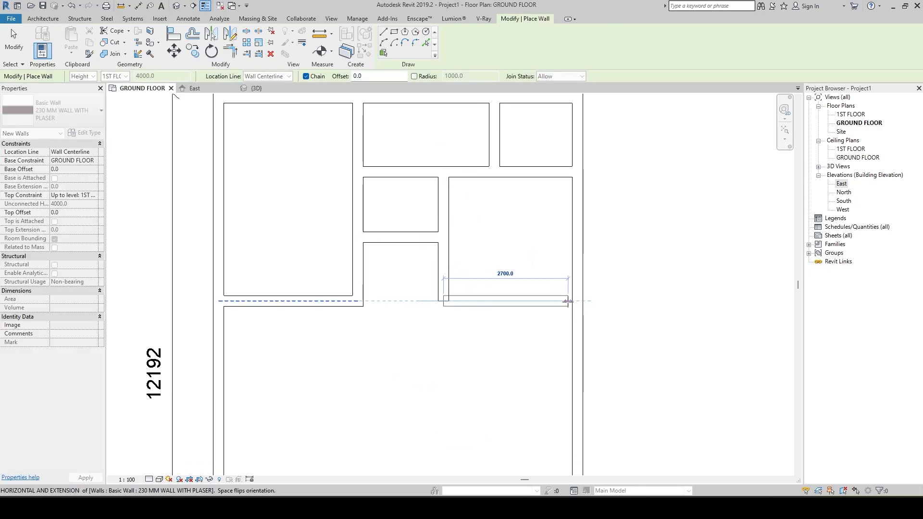
{"action": "key", "text": "alt+Tab"}
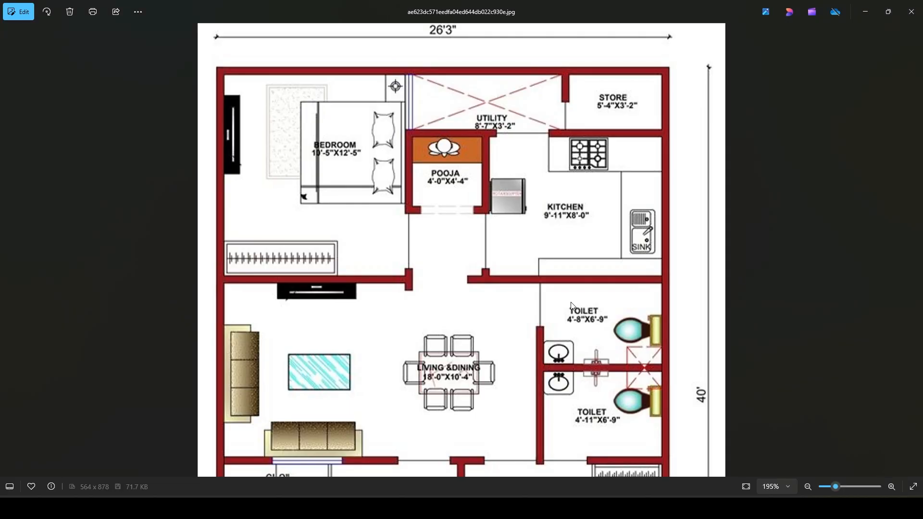
{"action": "key", "text": "alt+Tab"}
{"action": "left_click", "coordinate": [576, 304]}
{"action": "scroll", "coordinate": [490, 288], "scroll_direction": "down", "scroll_amount": 3}
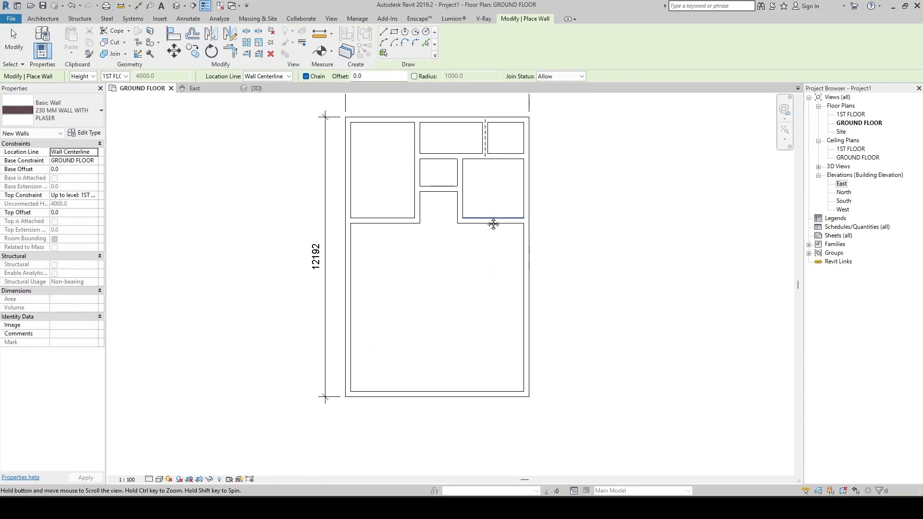
Draw the living and dining room's south wall from the west wall and its east wall about 3500 mm north to the kitchen's south wall.
{"action": "key", "text": "alt+Tab"}
{"action": "scroll", "coordinate": [467, 267], "scroll_direction": "down", "scroll_amount": 1}
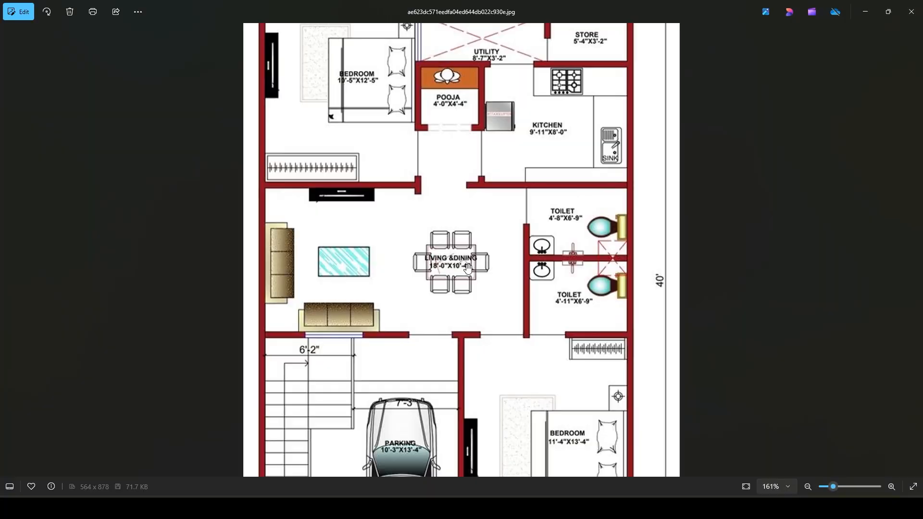
{"action": "key", "text": "alt+Tab"}
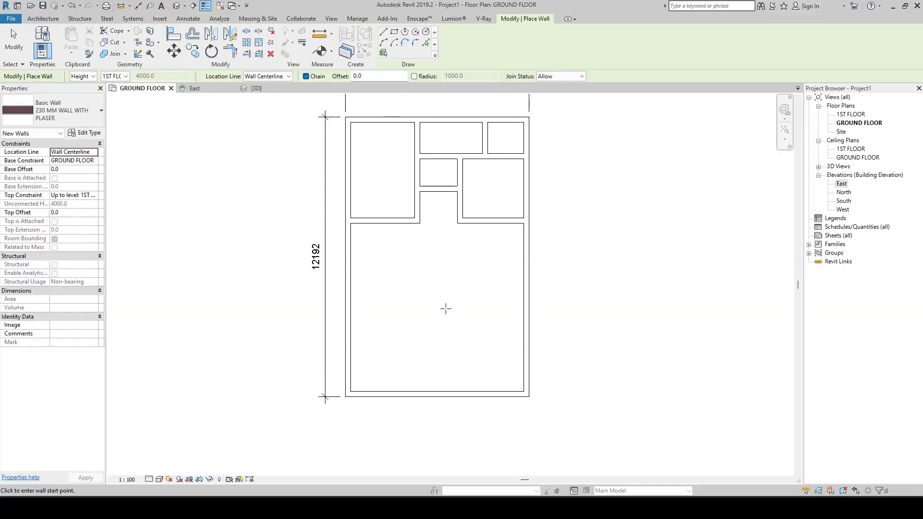
{"action": "left_click", "coordinate": [351, 301]}
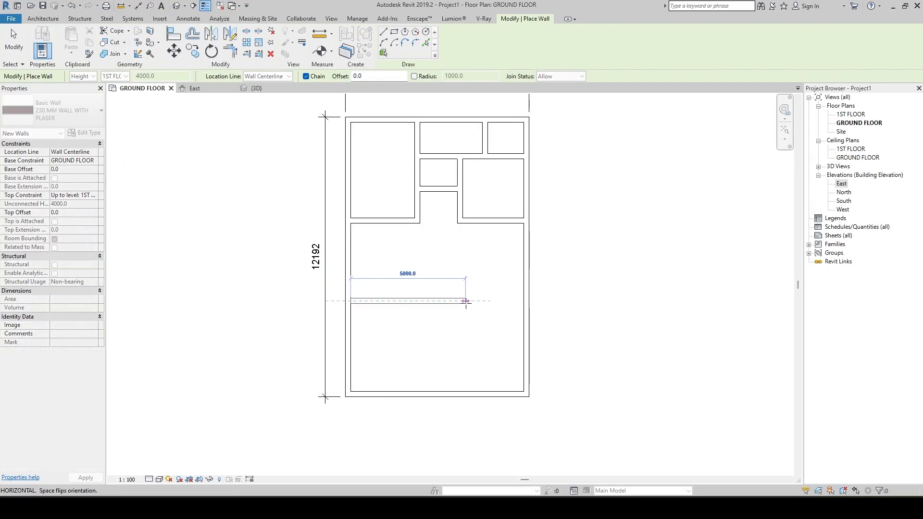
{"action": "key", "text": "alt+Tab"}
{"action": "key", "text": "alt+Tab"}
{"action": "left_click", "coordinate": [470, 301]}
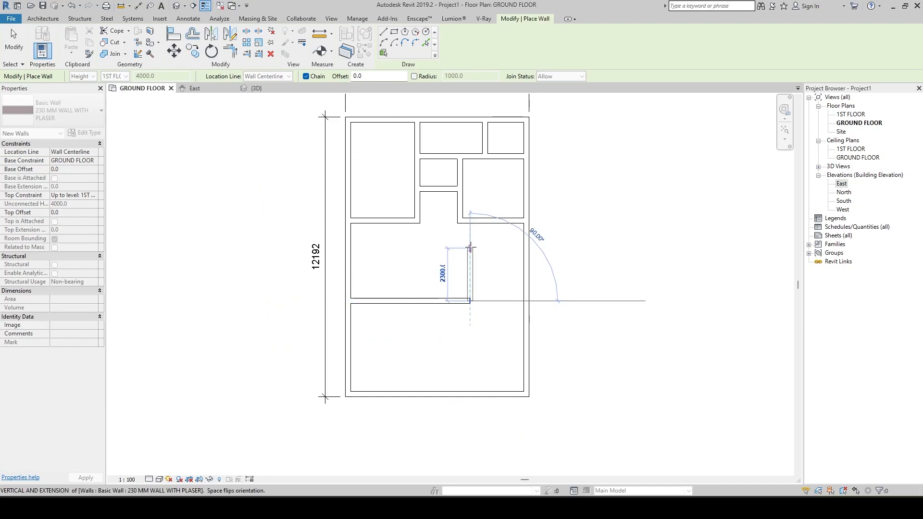
{"action": "key", "text": "alt+Tab"}
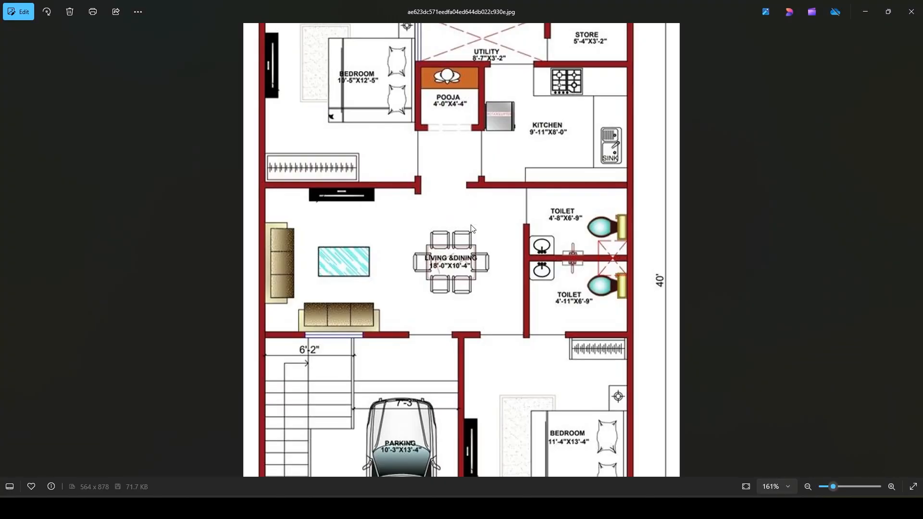
{"action": "key", "text": "alt+Tab"}
{"action": "key", "text": "Escape"}
{"action": "key", "text": "Escape"}
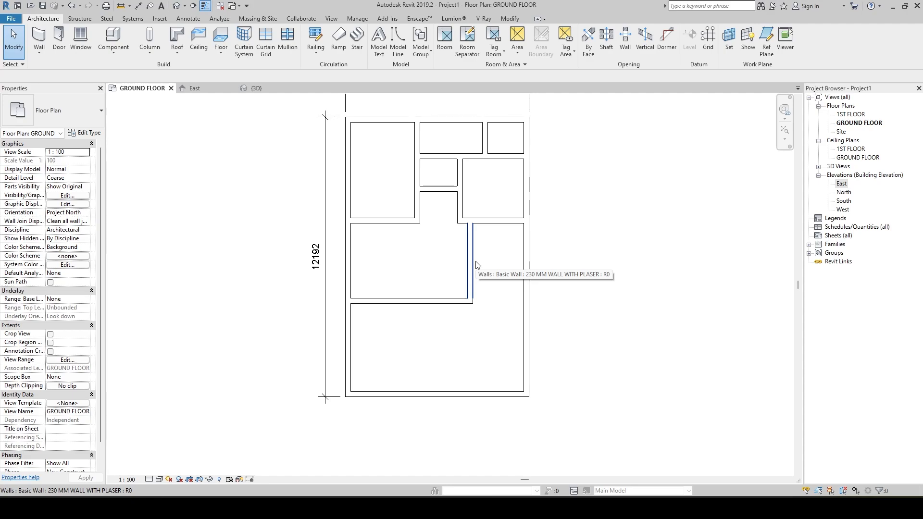
Draw a matching 230 mm wall between the two toilets, about 2000 mm south of the kitchen's south wall, running east to the outer wall.
{"action": "left_click", "coordinate": [475, 262]}
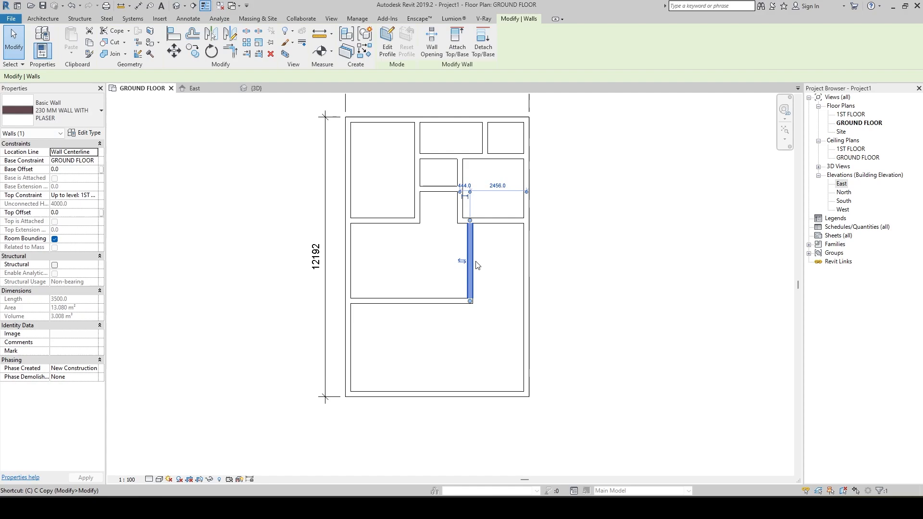
{"action": "key", "text": "s"}
{"action": "left_click", "coordinate": [470, 267]}
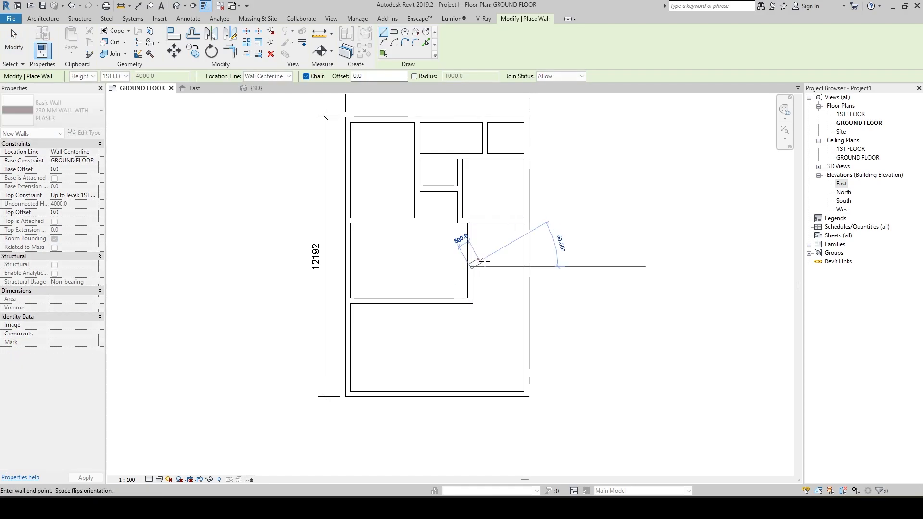
{"action": "left_click", "coordinate": [525, 267]}
{"action": "key", "text": "alt+Tab"}
{"action": "key", "text": "alt+Tab"}
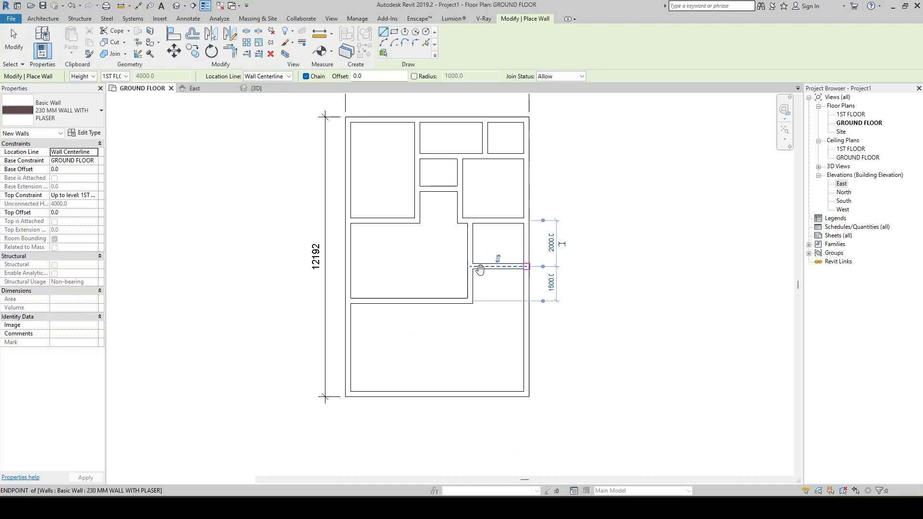
Draw the lower toilet's south wall from the living room's southeast corner to the outer east wall, in line with the living room's south wall.
{"action": "middle_click_drag", "start_coordinate": [497, 297], "coordinate": [496, 262]}
{"action": "left_click", "coordinate": [473, 267]}
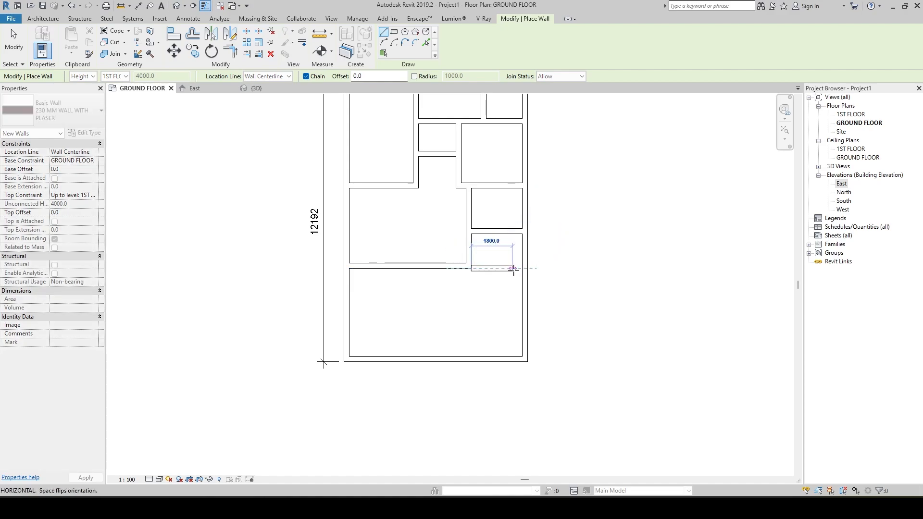
{"action": "key", "text": "Escape"}
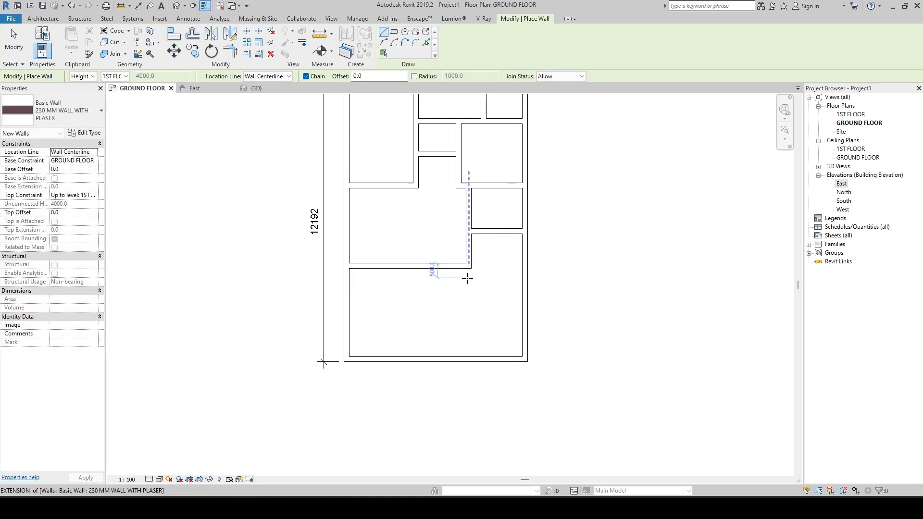
{"action": "scroll", "coordinate": [468, 277], "scroll_direction": "up", "scroll_amount": 5}
{"action": "left_click", "coordinate": [470, 244]}
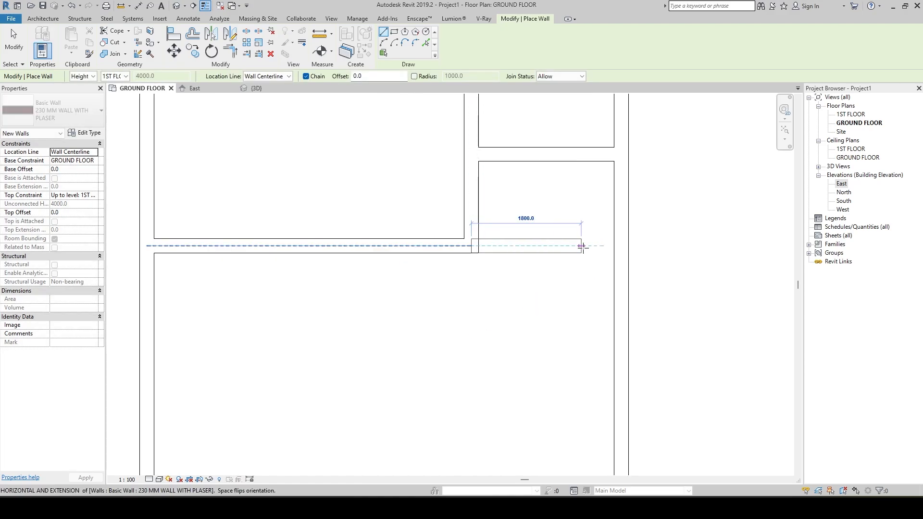
{"action": "left_click", "coordinate": [613, 245]}
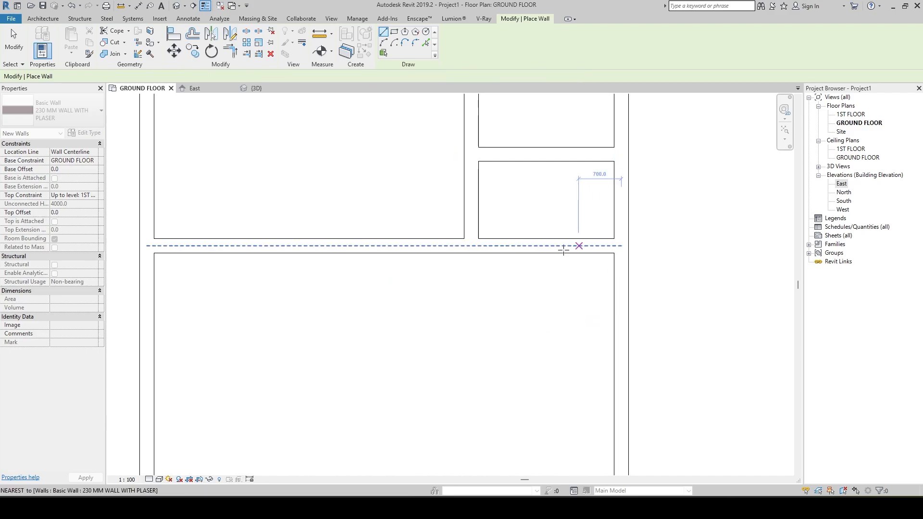
{"action": "key", "text": "Escape"}
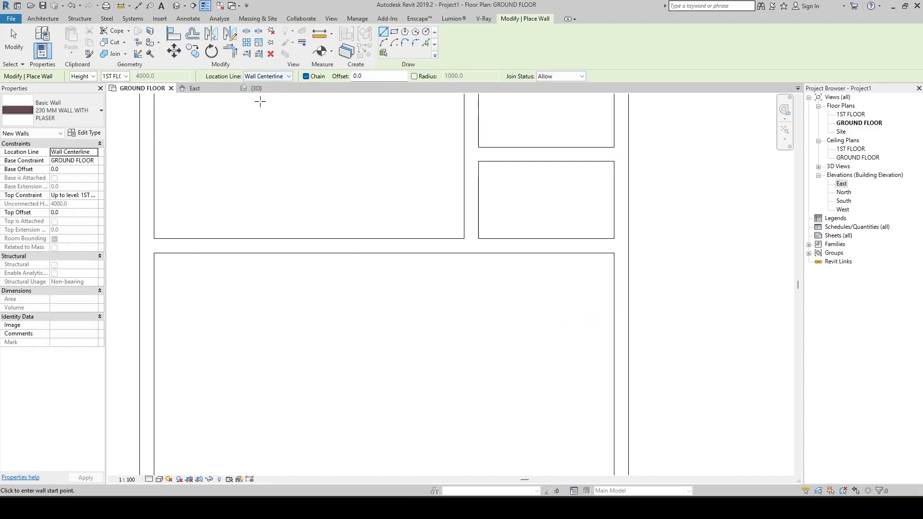
{"action": "scroll", "coordinate": [411, 237], "scroll_direction": "down", "scroll_amount": 3}
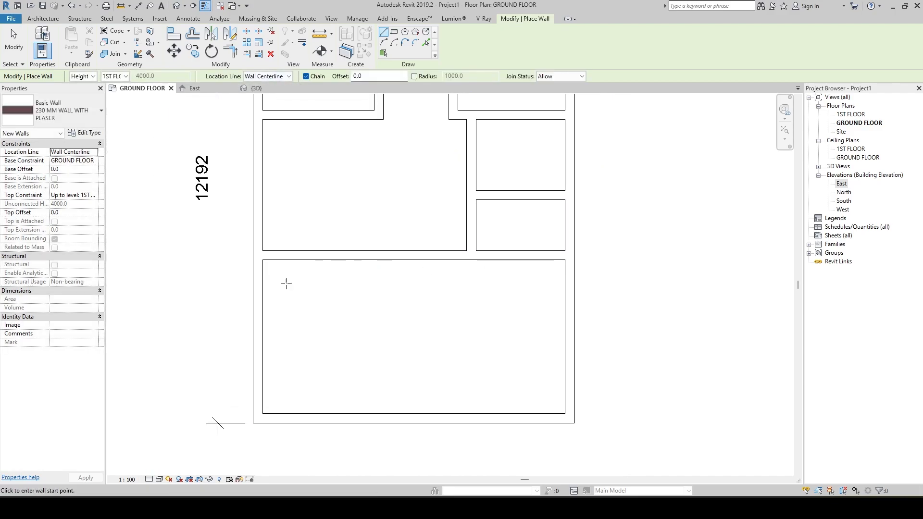
Consult the plan image's southern half and draw the parking-bedroom partition from the living room to the outer south wall, about 3885 mm from the west wall.
{"action": "key", "text": "alt+Tab"}
{"action": "scroll", "coordinate": [414, 258], "scroll_direction": "down", "scroll_amount": 2}
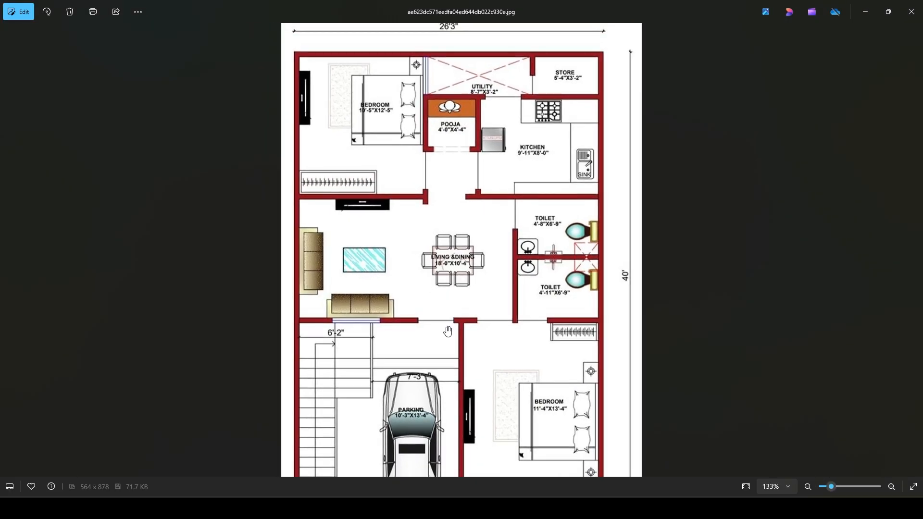
{"action": "left_click_drag", "start_coordinate": [447, 325], "coordinate": [443, 225]}
{"action": "key", "text": "alt+Tab"}
{"action": "middle_click_drag", "start_coordinate": [387, 269], "coordinate": [394, 204]}
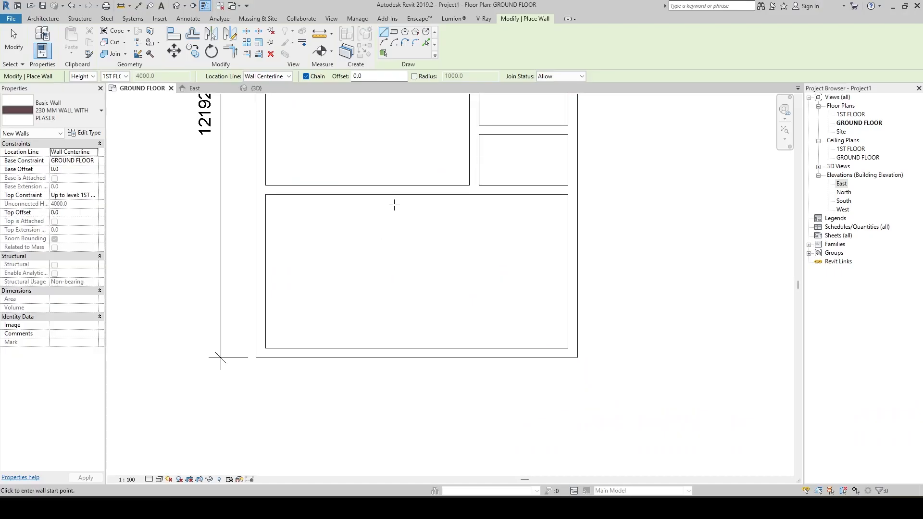
{"action": "key", "text": "alt+Tab"}
{"action": "key", "text": "alt+Tab"}
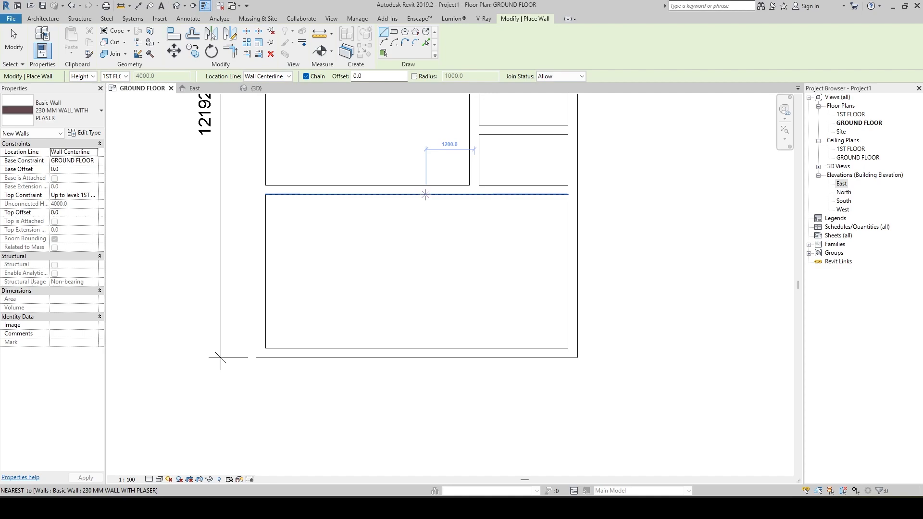
{"action": "left_click", "coordinate": [417, 196]}
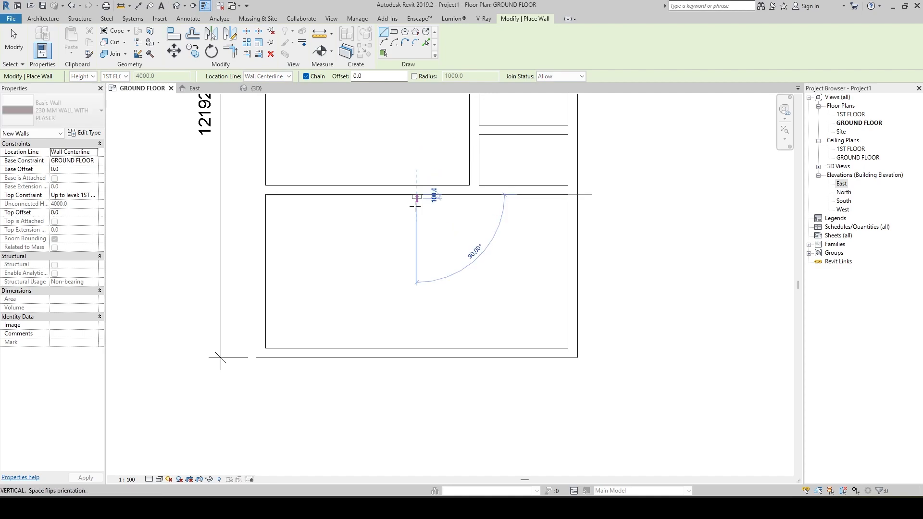
{"action": "left_click", "coordinate": [417, 348]}
{"action": "key", "text": "alt+Tab"}
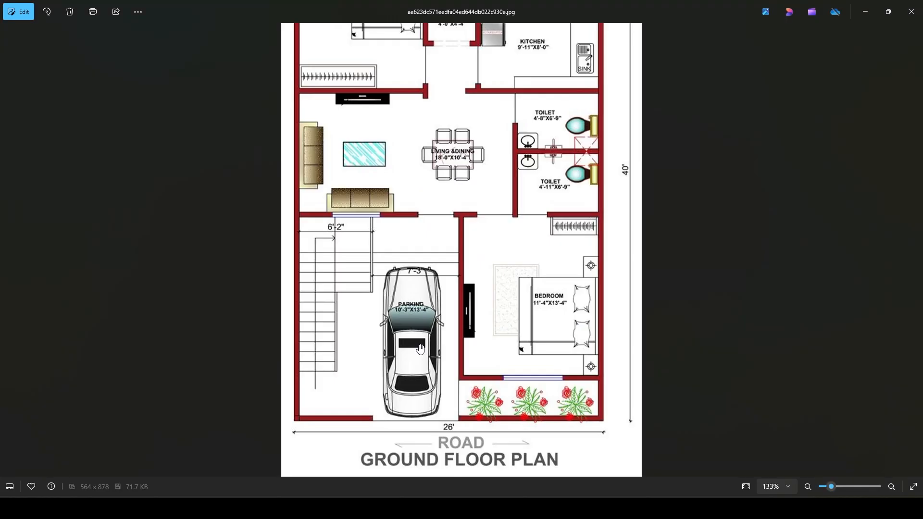
{"action": "key", "text": "alt+Tab"}
{"action": "key", "text": "Escape"}
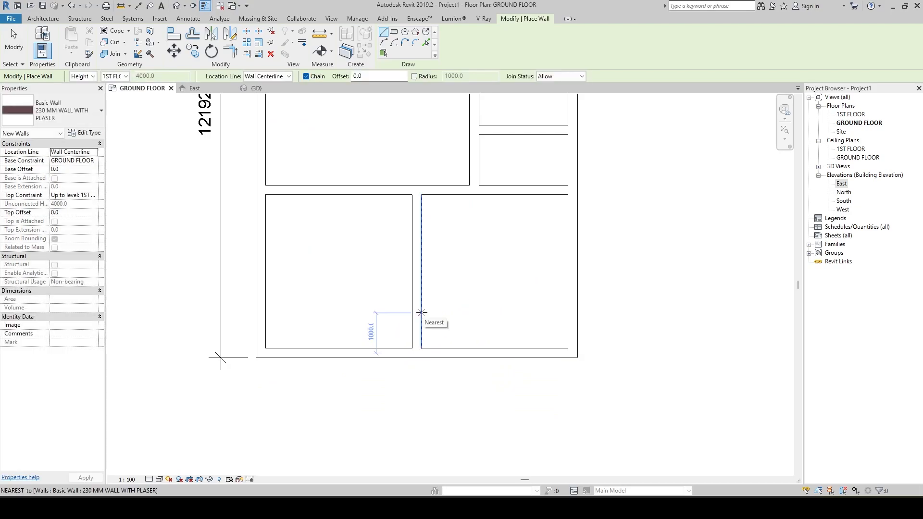
{"action": "key", "text": "Escape"}
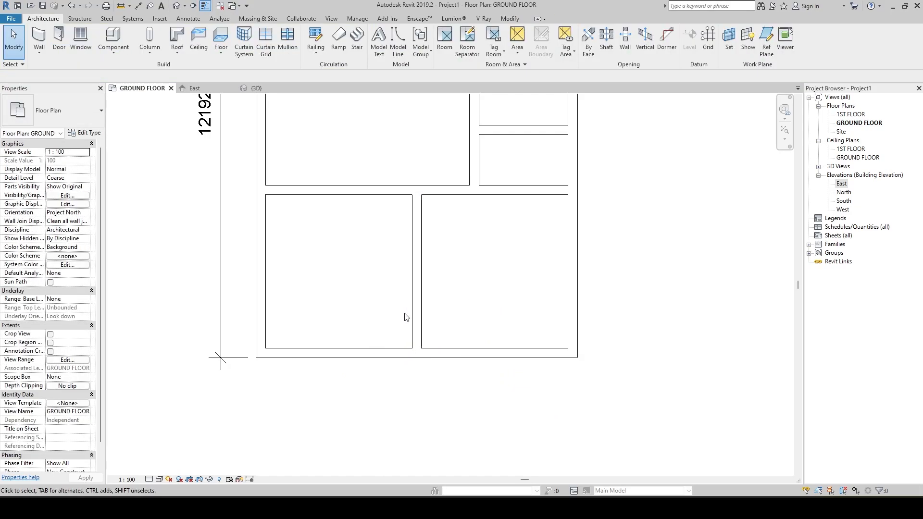
Draw a matching wall between the southern bedroom and the planter strip, running from the parking partition east to the outer wall.
{"action": "scroll", "coordinate": [406, 317], "scroll_direction": "down", "scroll_amount": 2}
{"action": "key", "text": "alt+Tab"}
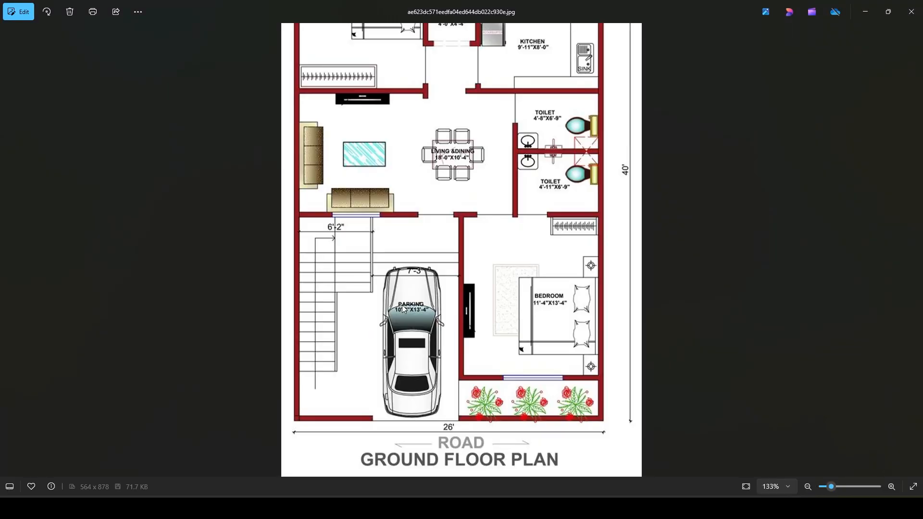
{"action": "key", "text": "alt+Tab"}
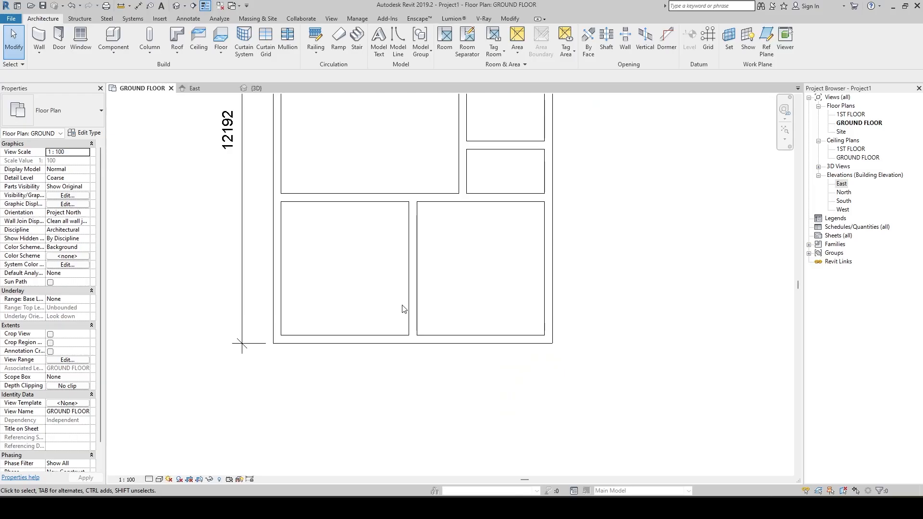
{"action": "left_click", "coordinate": [416, 295]}
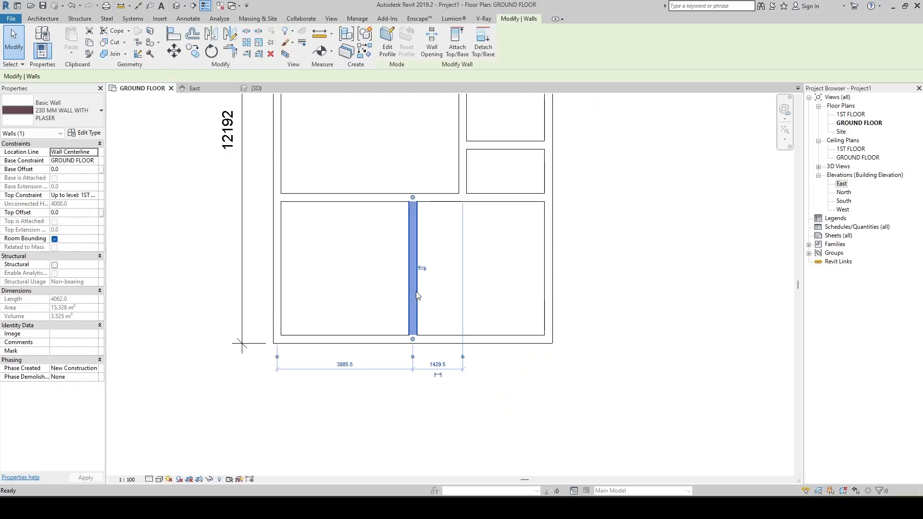
{"action": "key", "text": "Delete"}
{"action": "key", "text": "w"}
{"action": "key", "text": "a"}
{"action": "left_click", "coordinate": [417, 301]}
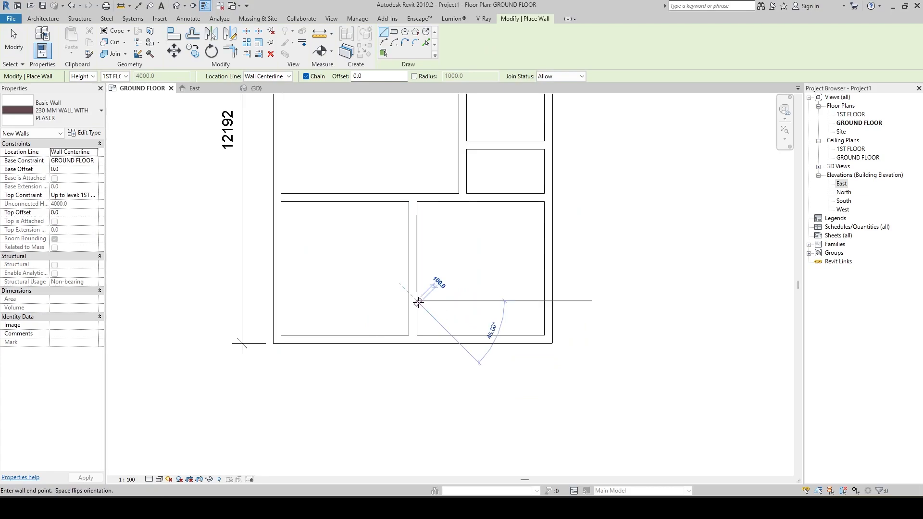
{"action": "left_click", "coordinate": [545, 301]}
{"action": "key", "text": "Escape"}
{"action": "scroll", "coordinate": [508, 324], "scroll_direction": "down", "scroll_amount": 2}
{"action": "scroll", "coordinate": [495, 346], "scroll_direction": "down", "scroll_amount": 2}
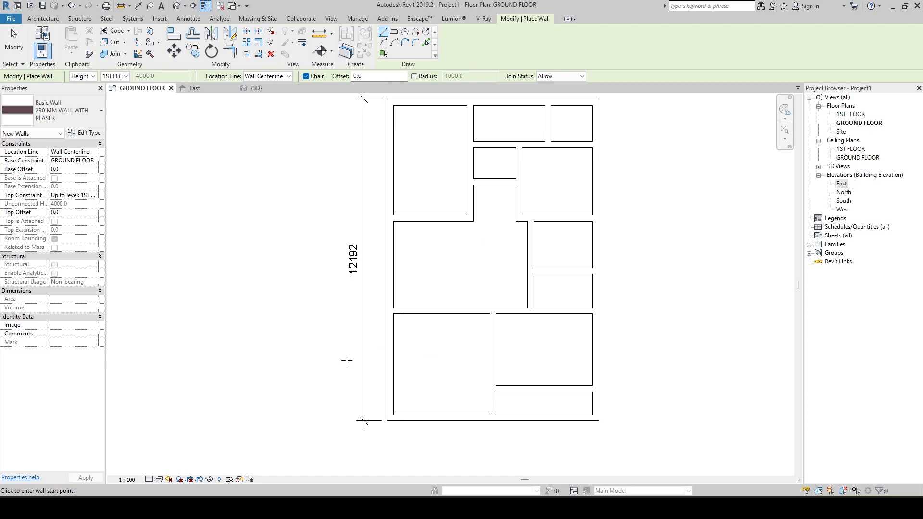
Finish wall placement and set the ground floor plan's detail level to Fine.
{"action": "scroll", "coordinate": [346, 362], "scroll_direction": "up", "scroll_amount": 3}
{"action": "key", "text": "Escape"}
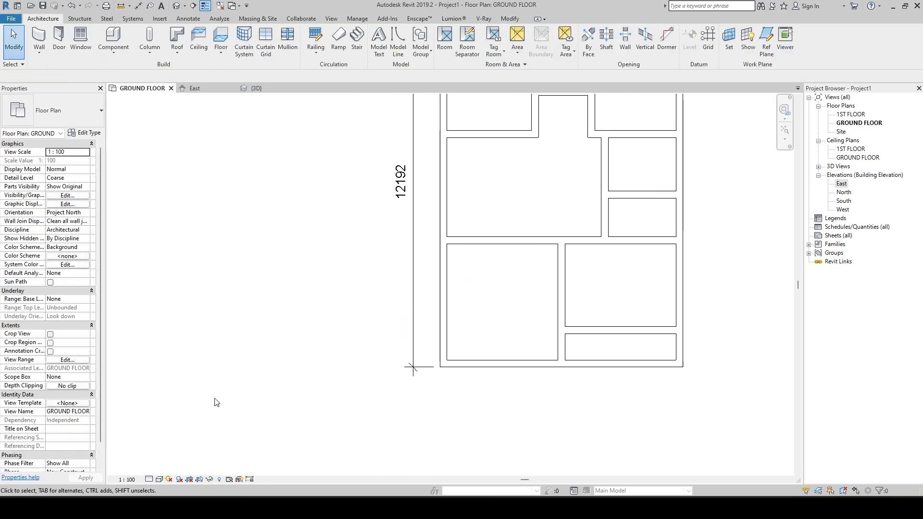
{"action": "left_click", "coordinate": [150, 480]}
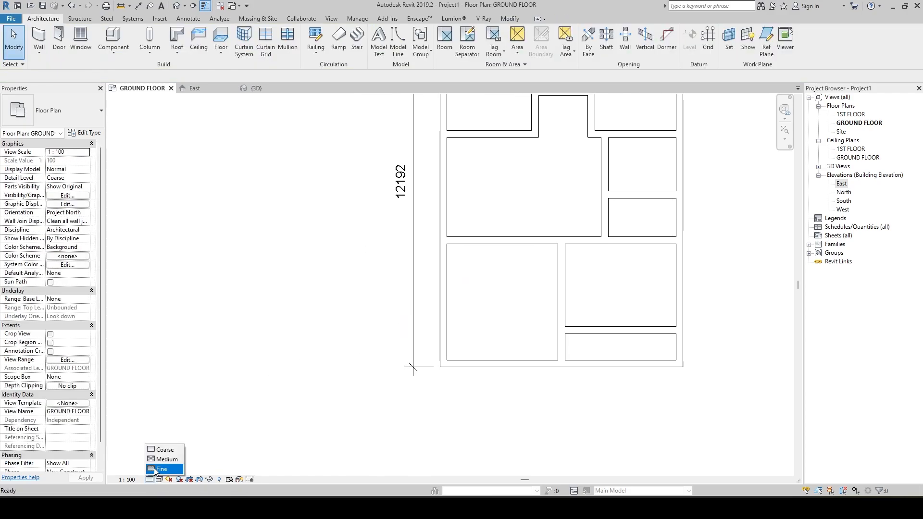
{"action": "left_click", "coordinate": [155, 472]}
{"action": "scroll", "coordinate": [326, 380], "scroll_direction": "up", "scroll_amount": 5}
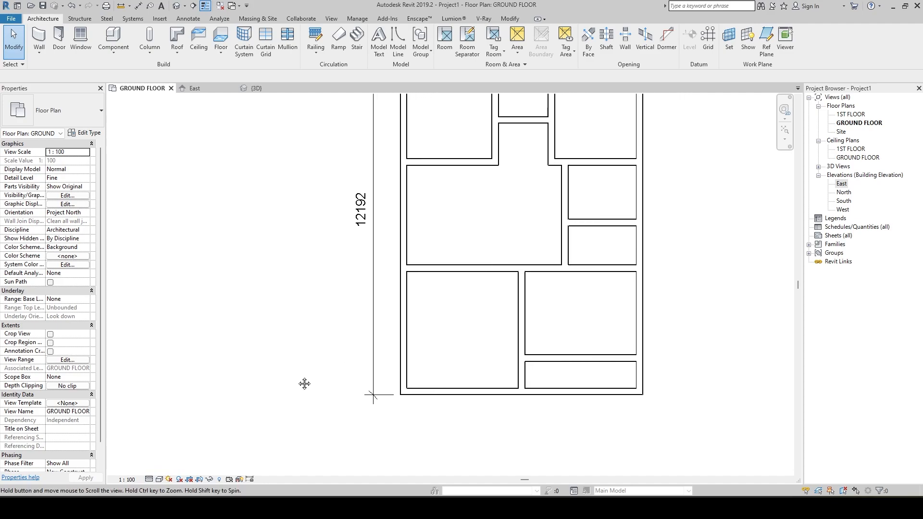
{"action": "scroll", "coordinate": [403, 343], "scroll_direction": "up", "scroll_amount": 2}
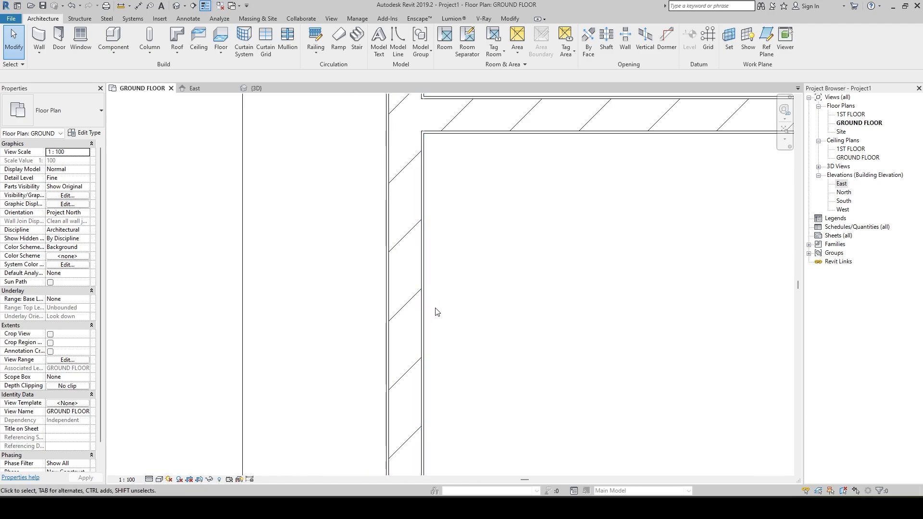
Try the Shaded visual style on the floor plan and return it to Hidden Line.
{"action": "left_click", "coordinate": [159, 479]}
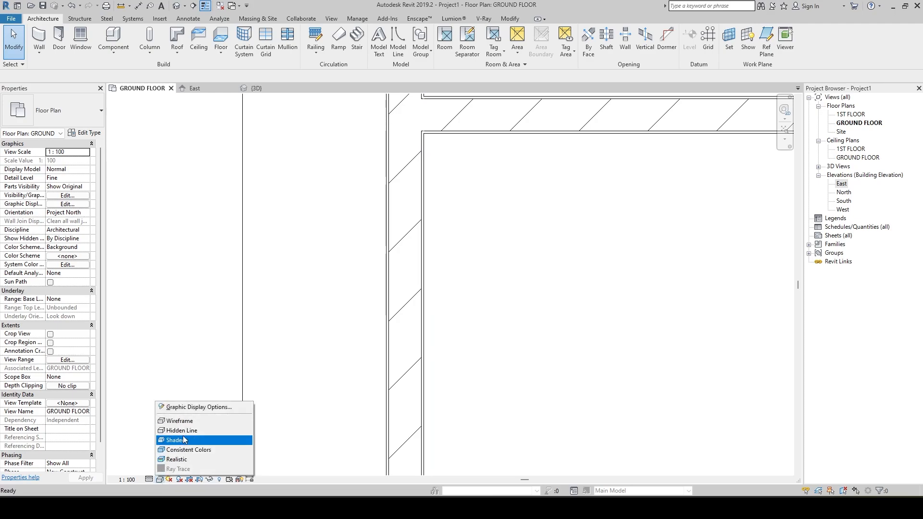
{"action": "left_click", "coordinate": [183, 440]}
{"action": "left_click", "coordinate": [159, 479]}
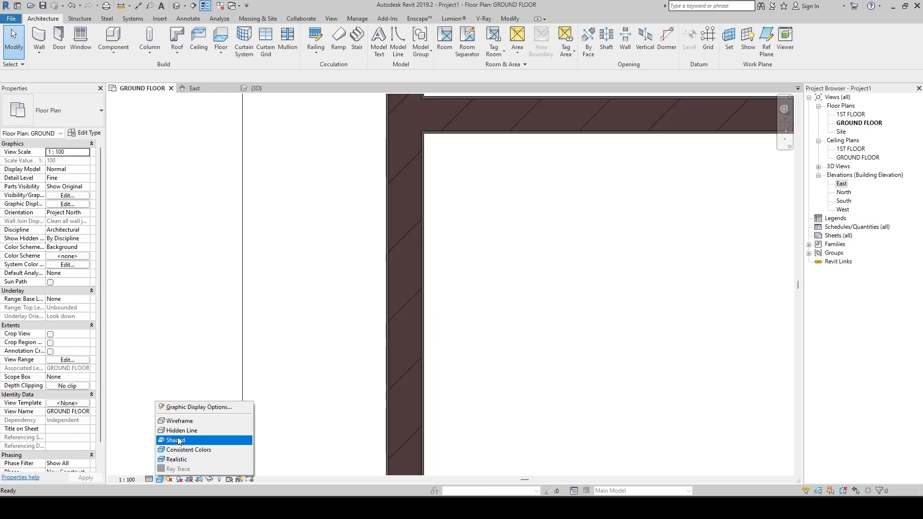
{"action": "left_click", "coordinate": [182, 429]}
{"action": "scroll", "coordinate": [274, 324], "scroll_direction": "down", "scroll_amount": 5}
{"action": "scroll", "coordinate": [408, 342], "scroll_direction": "down", "scroll_amount": 8}
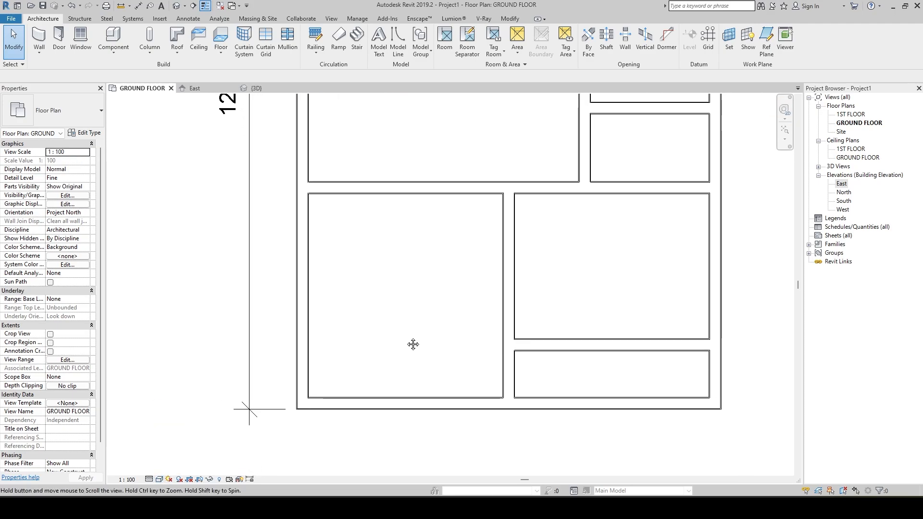
Consult the plan image's parking area and dimension the parking's clear width between the inner faces of its west wall and the bedroom partition.
{"action": "key", "text": "alt+Tab"}
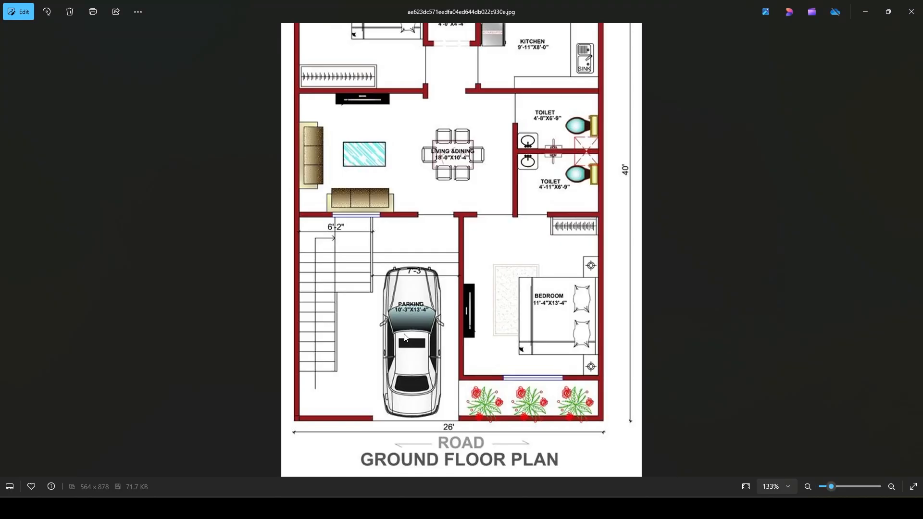
{"action": "scroll", "coordinate": [404, 326], "scroll_direction": "up", "scroll_amount": 5}
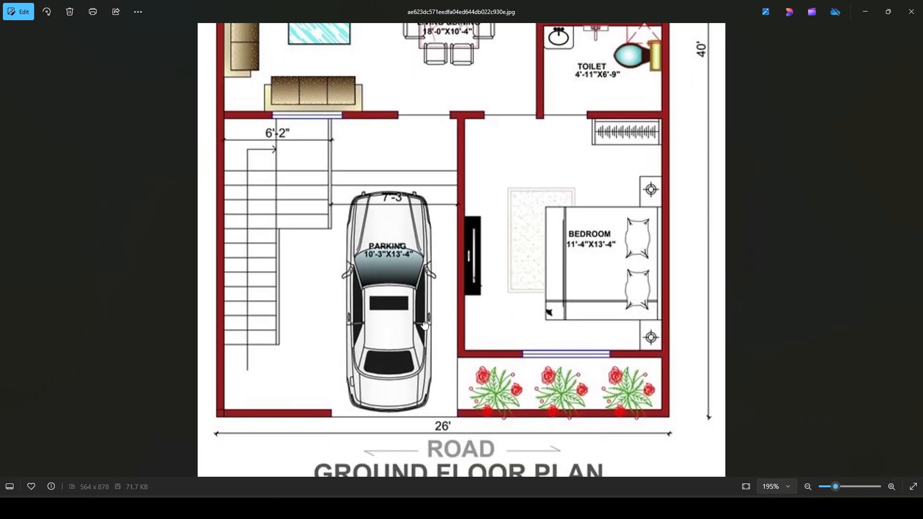
{"action": "key", "text": "alt+Tab"}
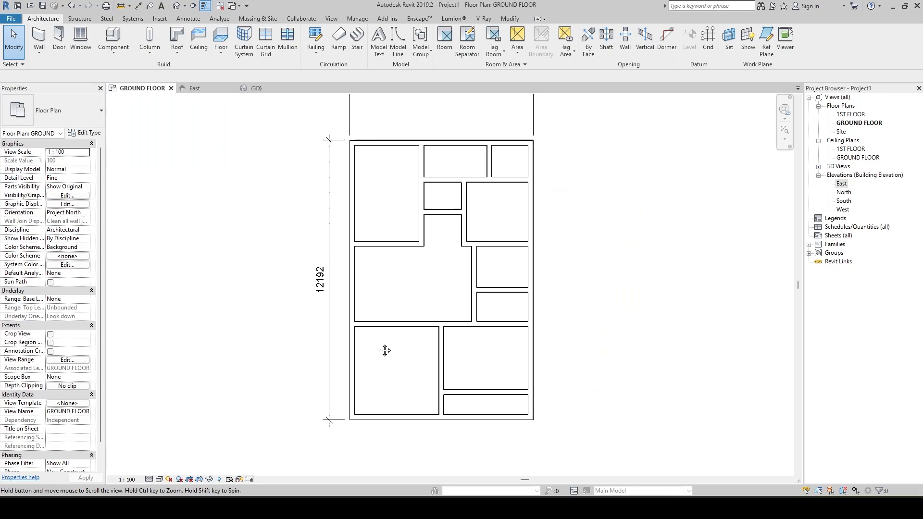
{"action": "scroll", "coordinate": [383, 350], "scroll_direction": "up", "scroll_amount": 4}
{"action": "key", "text": "d"}
{"action": "key", "text": "i"}
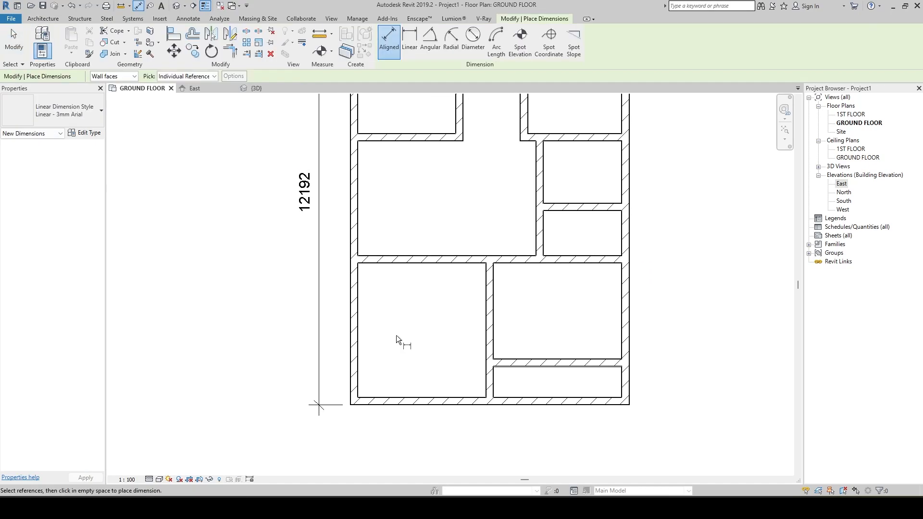
{"action": "left_click", "coordinate": [357, 344]}
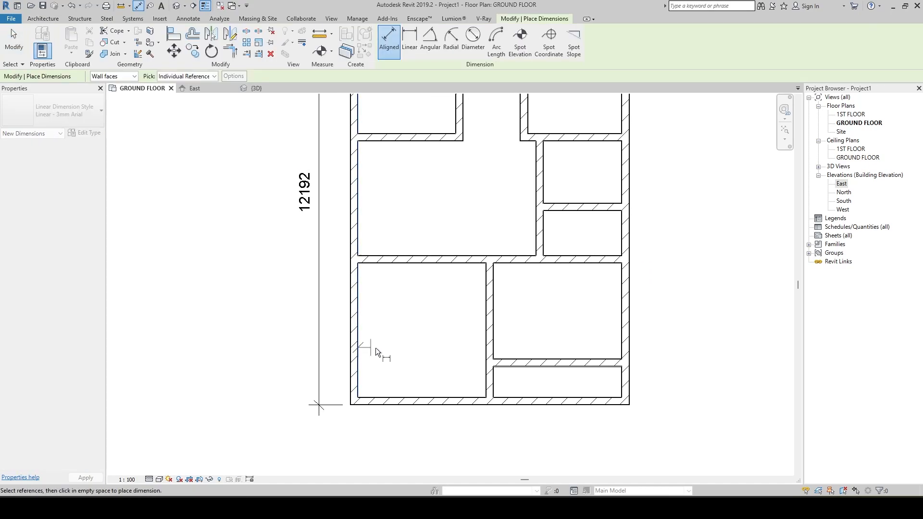
{"action": "left_click", "coordinate": [488, 361]}
{"action": "left_click", "coordinate": [478, 320]}
{"action": "key", "text": "Escape"}
{"action": "key", "text": "Escape"}
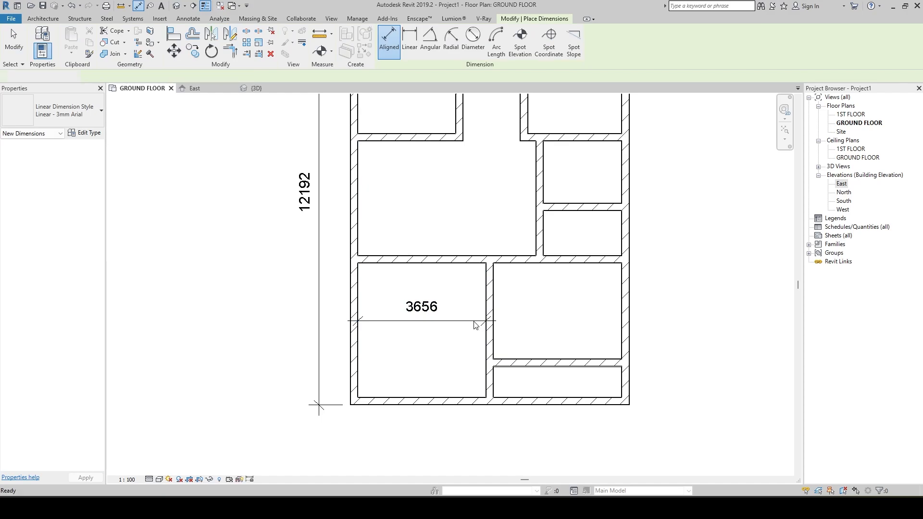
Set the parking's clear width to 10'3" by moving the parking-bedroom partition, checking the size against the plan image.
{"action": "scroll", "coordinate": [350, 310], "scroll_direction": "down", "scroll_amount": 3}
{"action": "middle_click_drag", "start_coordinate": [364, 337], "coordinate": [375, 405]}
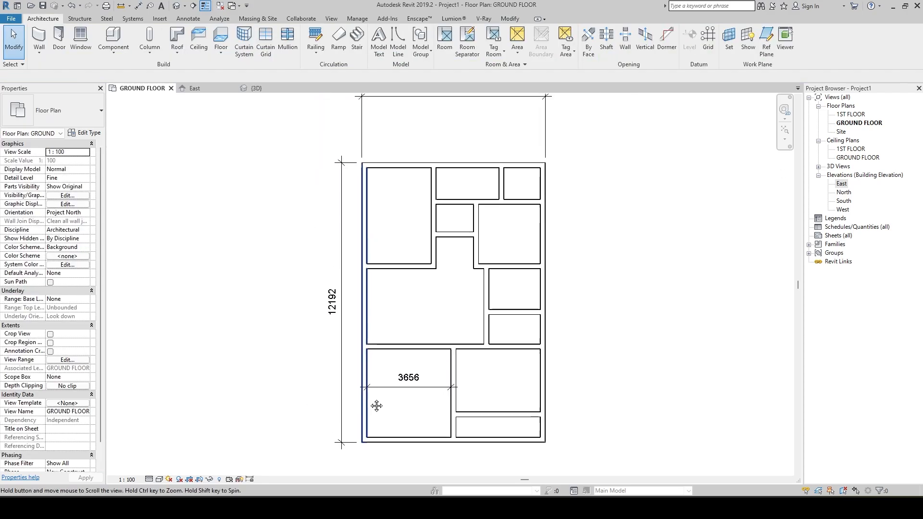
{"action": "scroll", "coordinate": [411, 419], "scroll_direction": "up", "scroll_amount": 4}
{"action": "middle_click_drag", "start_coordinate": [422, 426], "coordinate": [408, 367]}
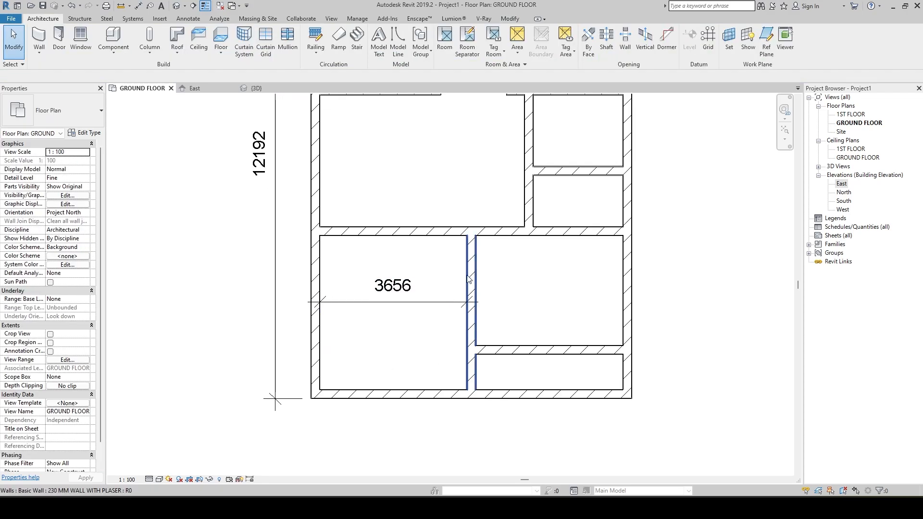
{"action": "left_click", "coordinate": [469, 279]}
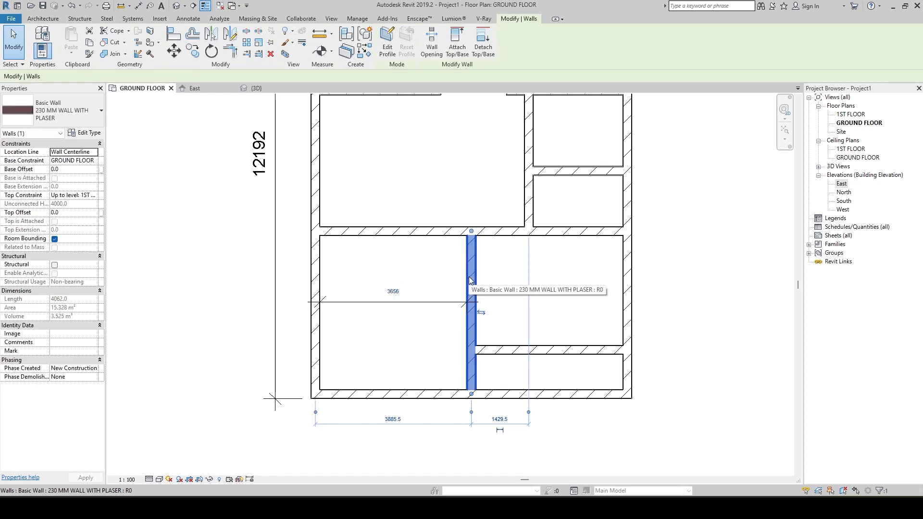
{"action": "left_click", "coordinate": [393, 293]}
{"action": "type", "text": "10'3"}
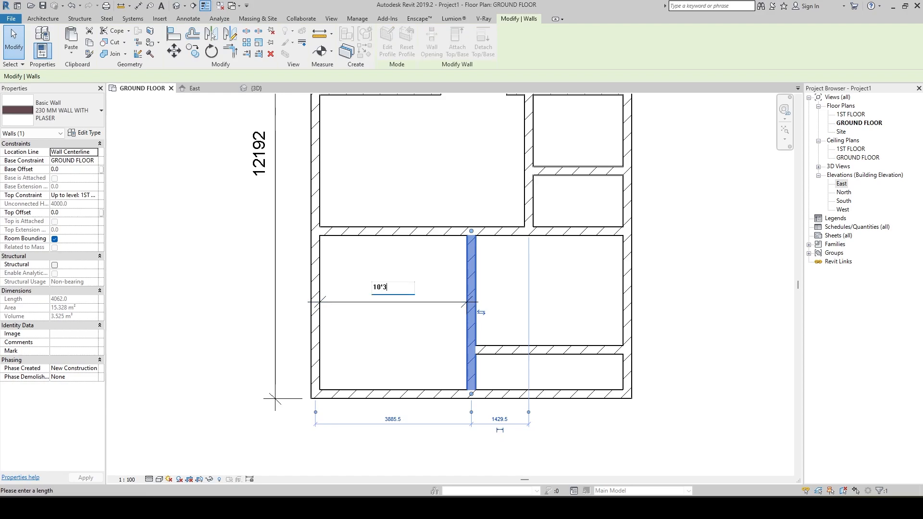
{"action": "key", "text": "alt+Tab"}
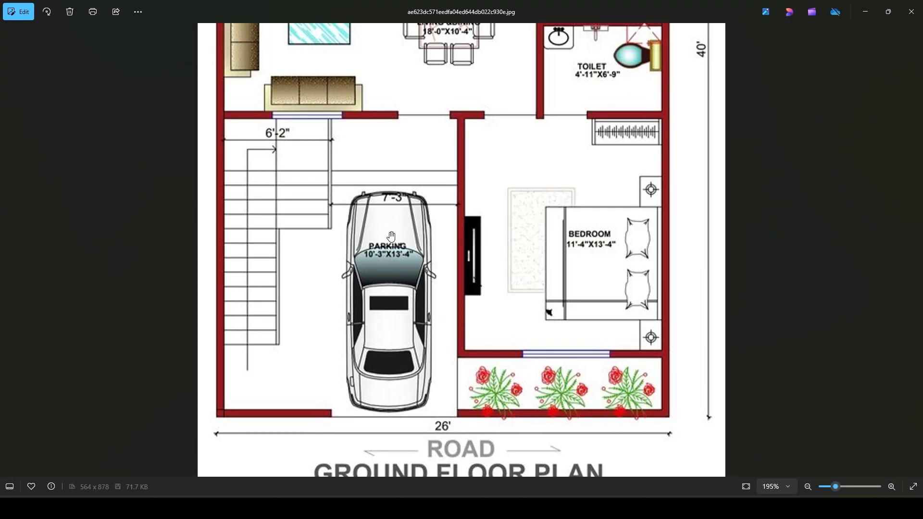
{"action": "key", "text": "alt+Tab"}
{"action": "middle_click_drag", "start_coordinate": [404, 265], "coordinate": [419, 325]}
{"action": "key", "text": "Escape"}
Dimension the parking's clear depth between the living room's south wall and the outer south wall.
{"action": "left_click", "coordinate": [399, 299]}
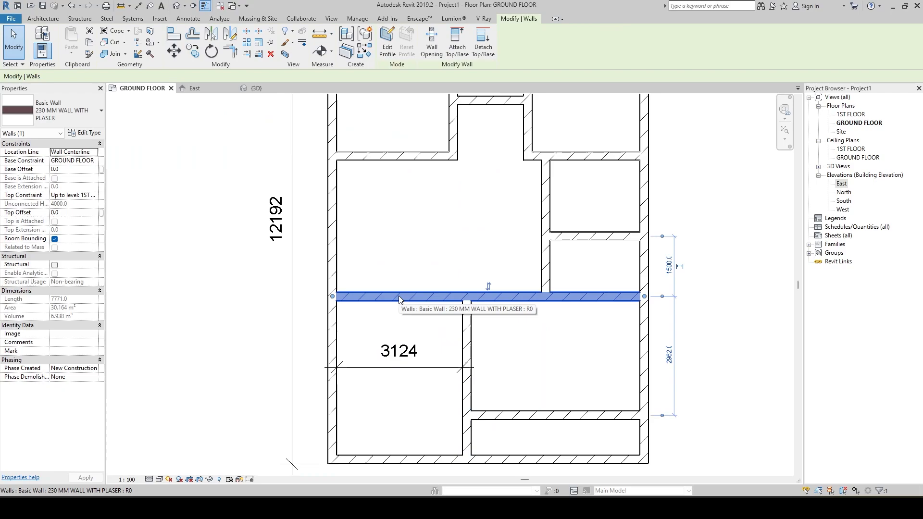
{"action": "key", "text": "d"}
{"action": "key", "text": "i"}
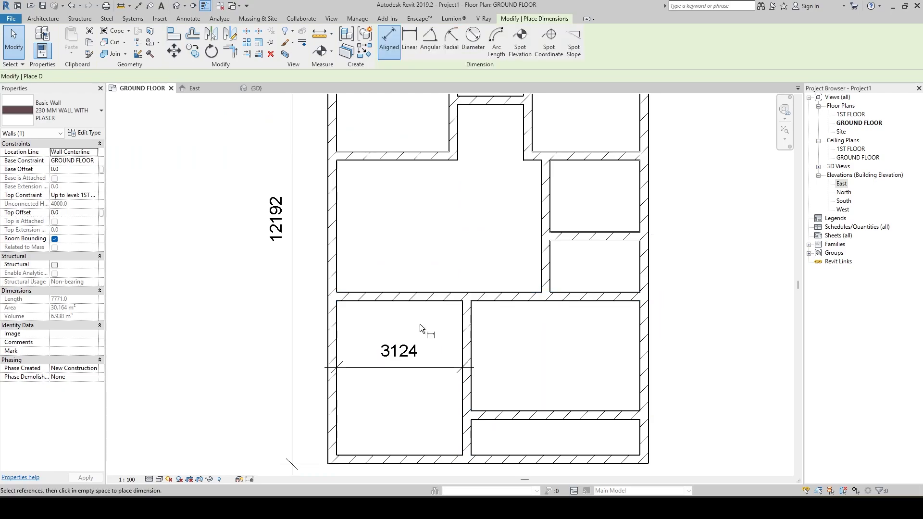
{"action": "left_click", "coordinate": [355, 453]}
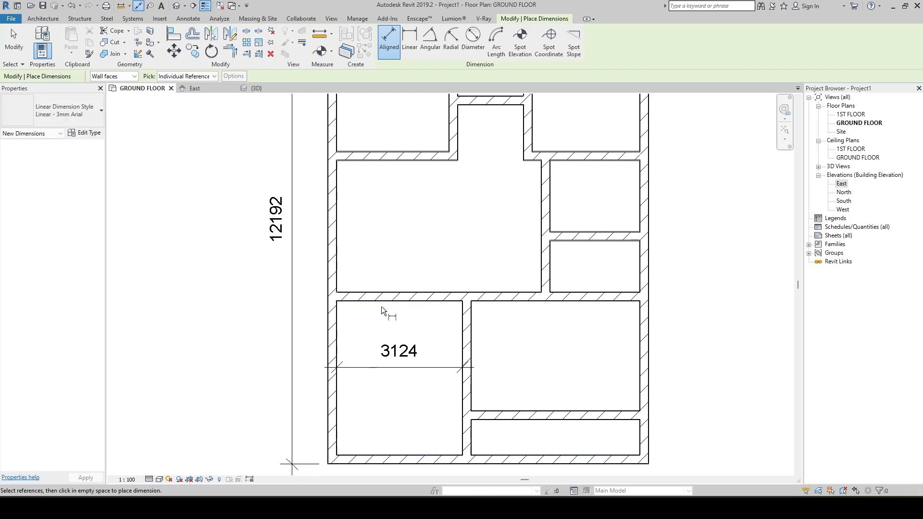
{"action": "left_click", "coordinate": [373, 302]}
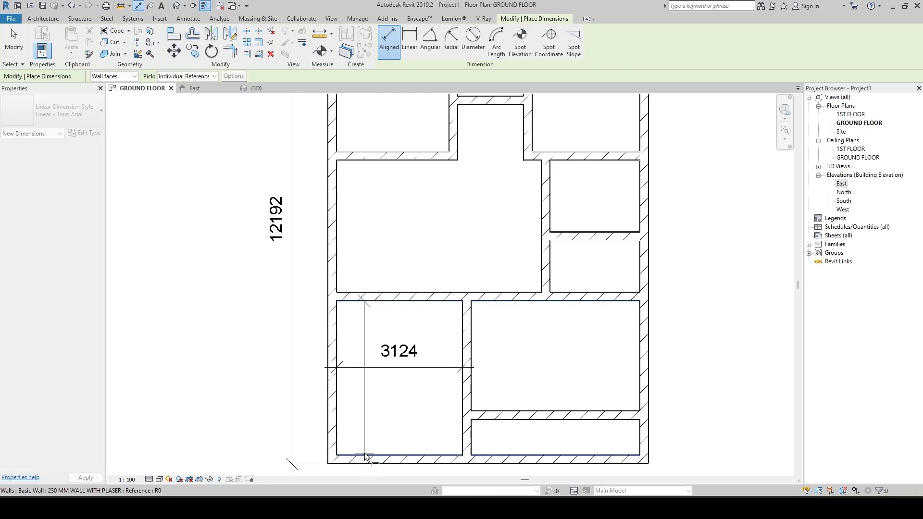
{"action": "left_click", "coordinate": [429, 431]}
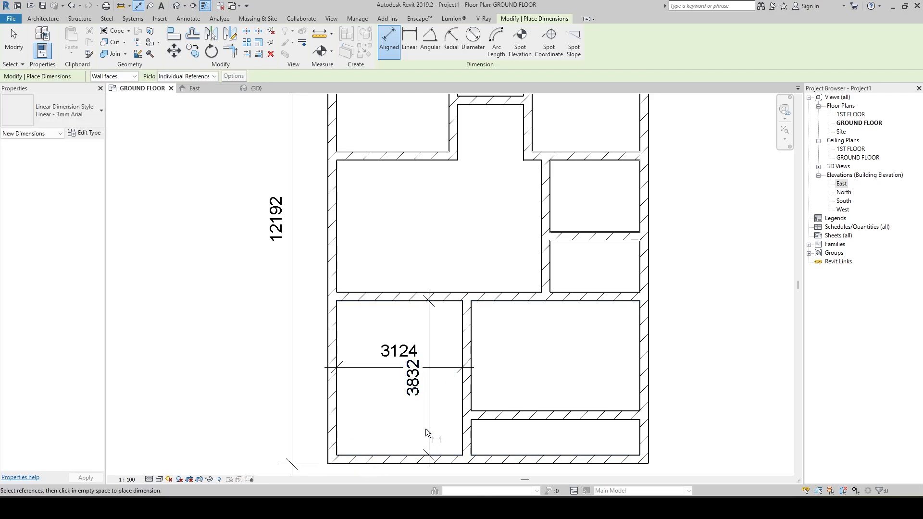
{"action": "key", "text": "Escape"}
{"action": "key", "text": "Escape"}
Set the parking's clear depth to 13'4" (4064 mm) by moving the living room's south wall, following the plan image.
{"action": "left_click", "coordinate": [380, 298]}
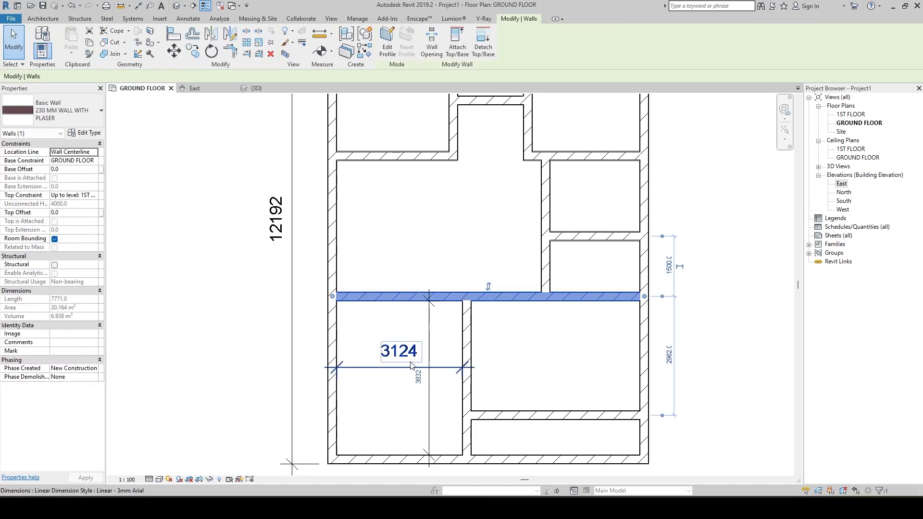
{"action": "key", "text": "alt+Tab"}
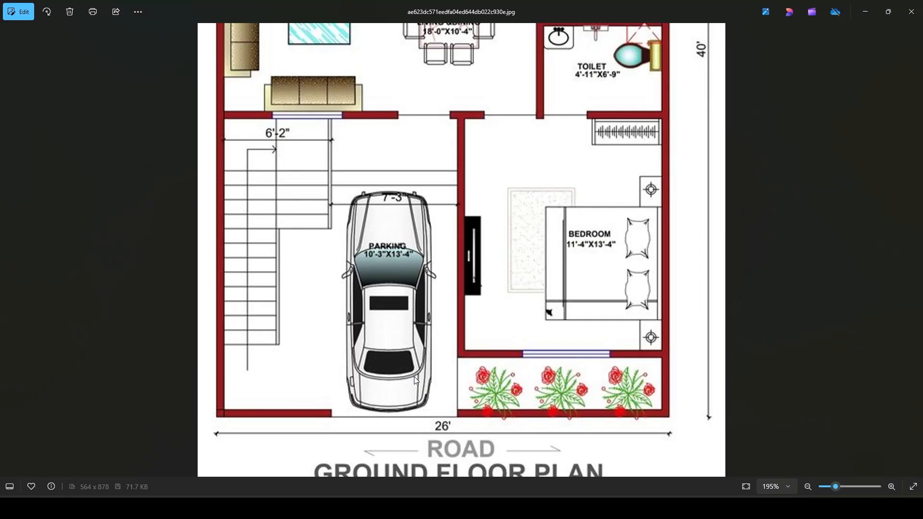
{"action": "key", "text": "alt+Tab"}
{"action": "left_click", "coordinate": [414, 376]}
{"action": "type", "text": "13"}
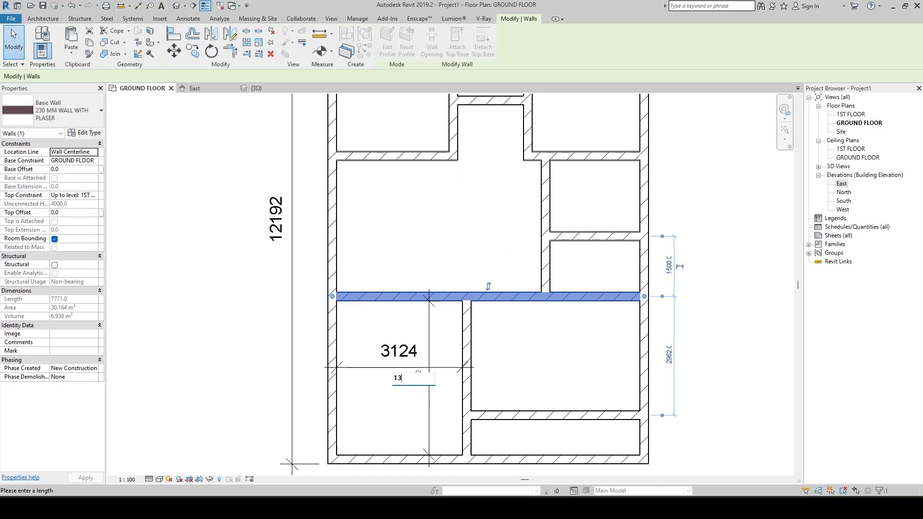
{"action": "type", "text": "98"}
{"action": "key", "text": "Return"}
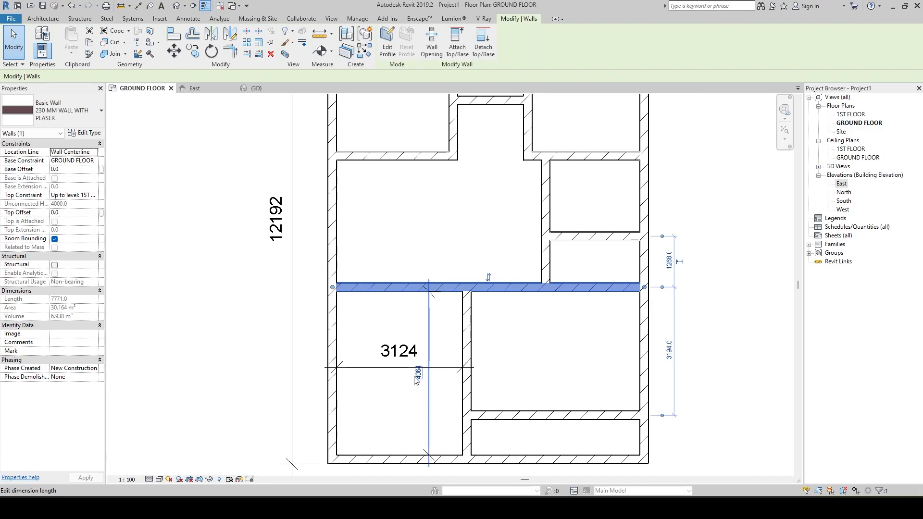
Shift the parking's depth dimension line slightly east, closer to the bedroom partition.
{"action": "left_click", "coordinate": [449, 392]}
{"action": "middle_click_drag", "start_coordinate": [451, 393], "coordinate": [420, 307]}
{"action": "scroll", "coordinate": [370, 270], "scroll_direction": "up", "scroll_amount": 1}
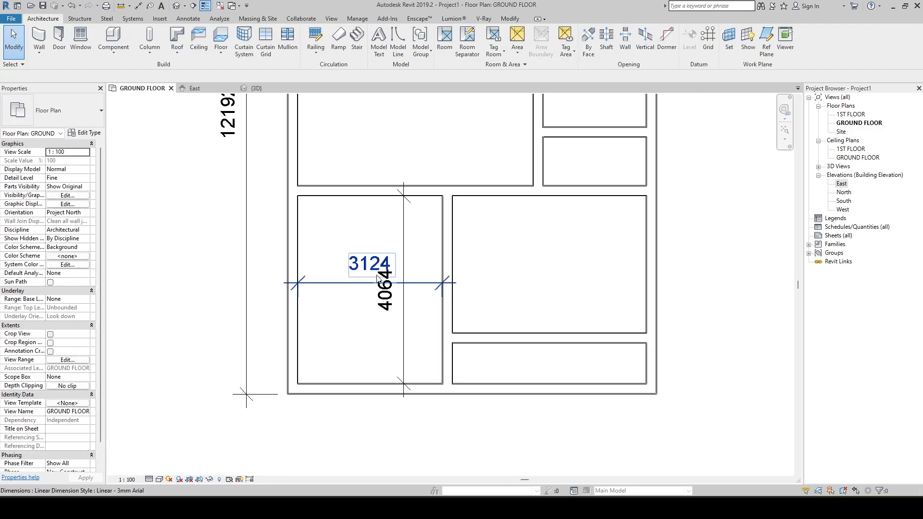
{"action": "left_click", "coordinate": [402, 291]}
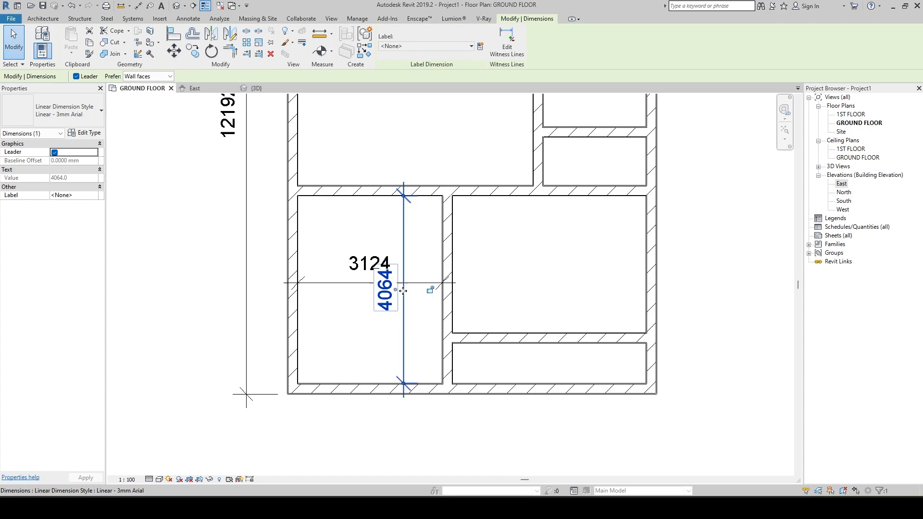
{"action": "left_click_drag", "start_coordinate": [405, 289], "coordinate": [422, 289]}
Examine the bedroom's clear size and the planter strip south of it in the ground floor plan image.
{"action": "left_click", "coordinate": [528, 335]}
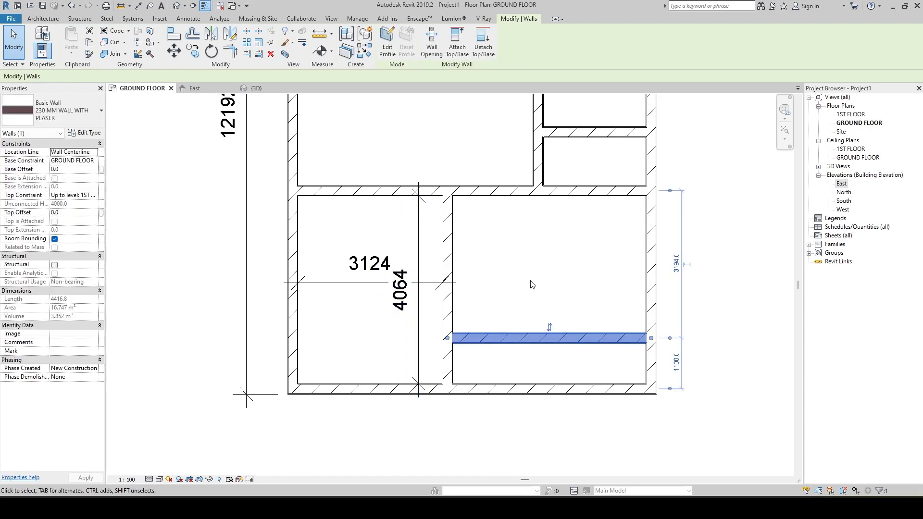
{"action": "key", "text": "alt+Tab"}
{"action": "scroll", "coordinate": [531, 342], "scroll_direction": "down", "scroll_amount": 1}
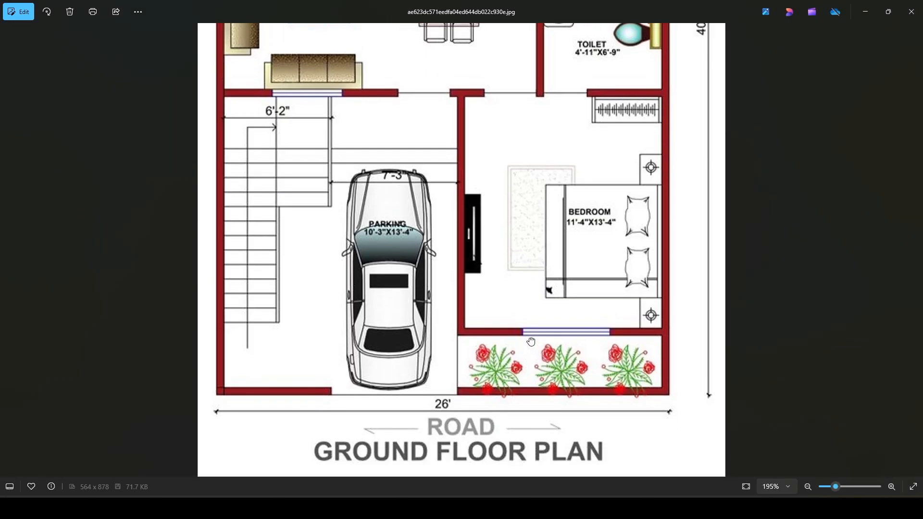
{"action": "key", "text": "alt+Tab"}
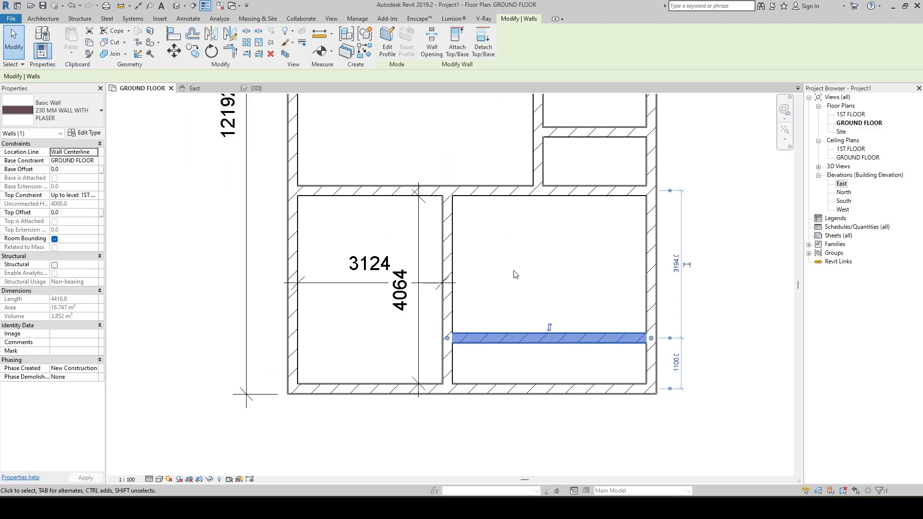
{"action": "scroll", "coordinate": [514, 220], "scroll_direction": "up", "scroll_amount": 1}
{"action": "middle_click_drag", "start_coordinate": [513, 217], "coordinate": [504, 254]}
{"action": "key", "text": "alt+Tab"}
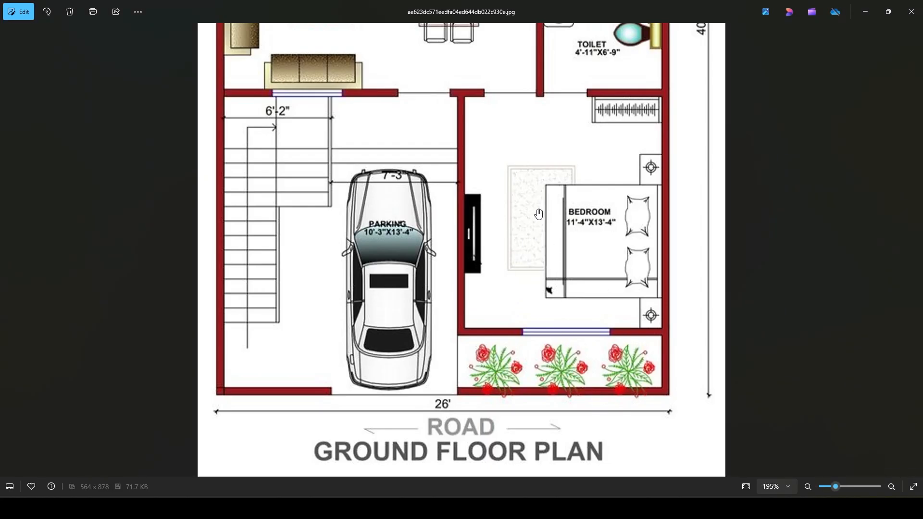
{"action": "scroll", "coordinate": [538, 207], "scroll_direction": "up", "scroll_amount": 2}
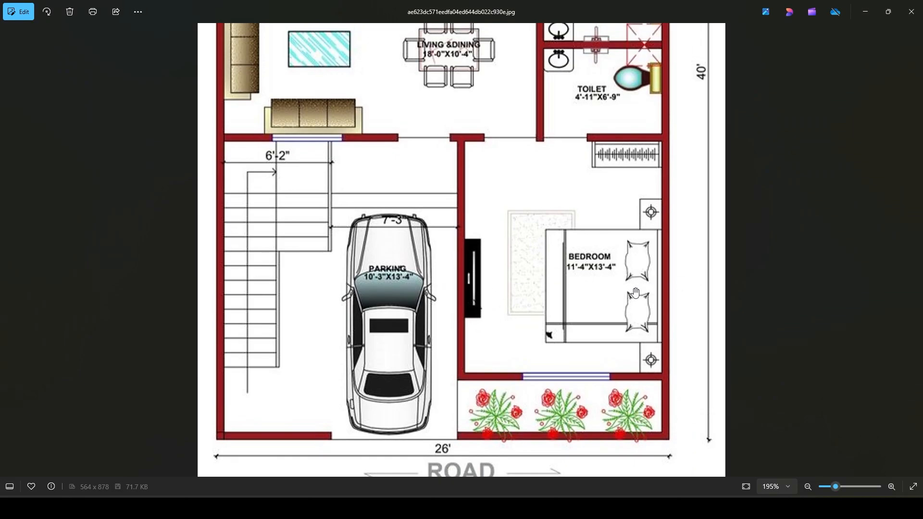
{"action": "key", "text": "alt+Tab"}
{"action": "middle_click_drag", "start_coordinate": [568, 317], "coordinate": [561, 336]}
{"action": "scroll", "coordinate": [484, 380], "scroll_direction": "up", "scroll_amount": 2}
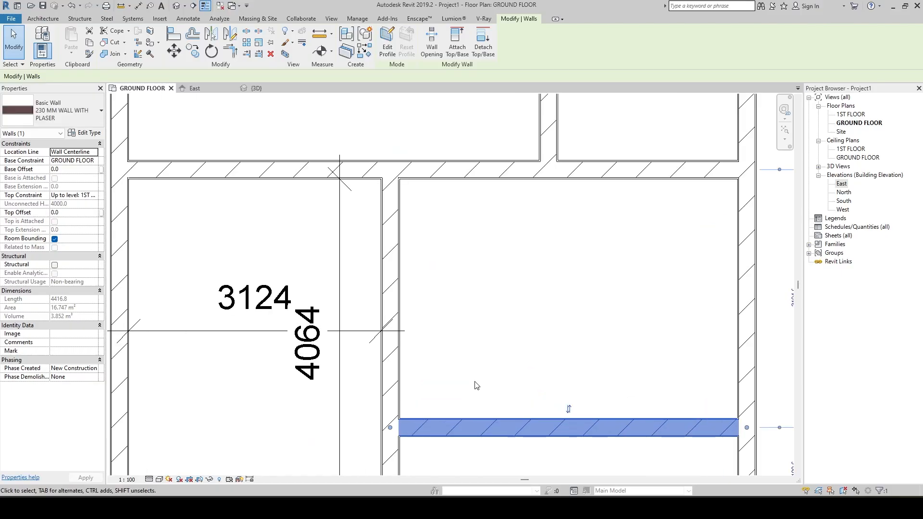
Dimension the bedroom's clear width between the parking-bedroom partition and the outer east wall's inner face.
{"action": "key", "text": "d"}
{"action": "key", "text": "i"}
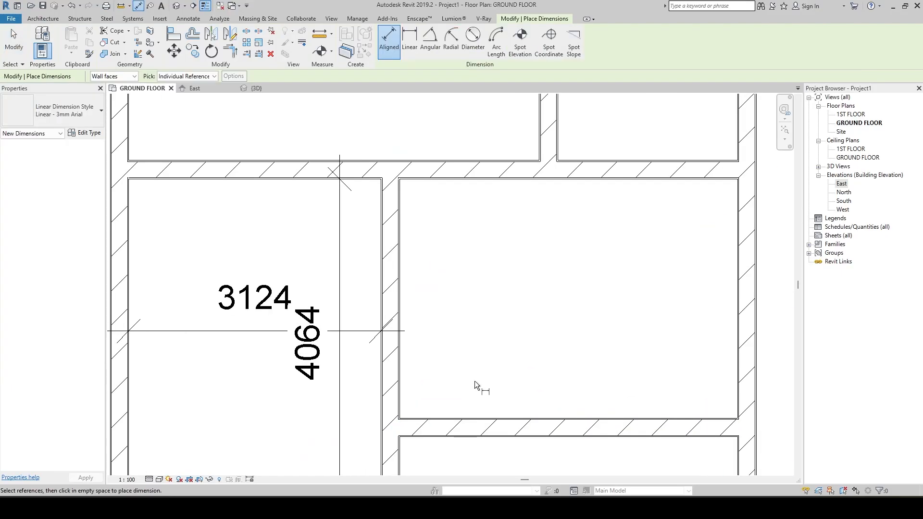
{"action": "left_click", "coordinate": [396, 381]}
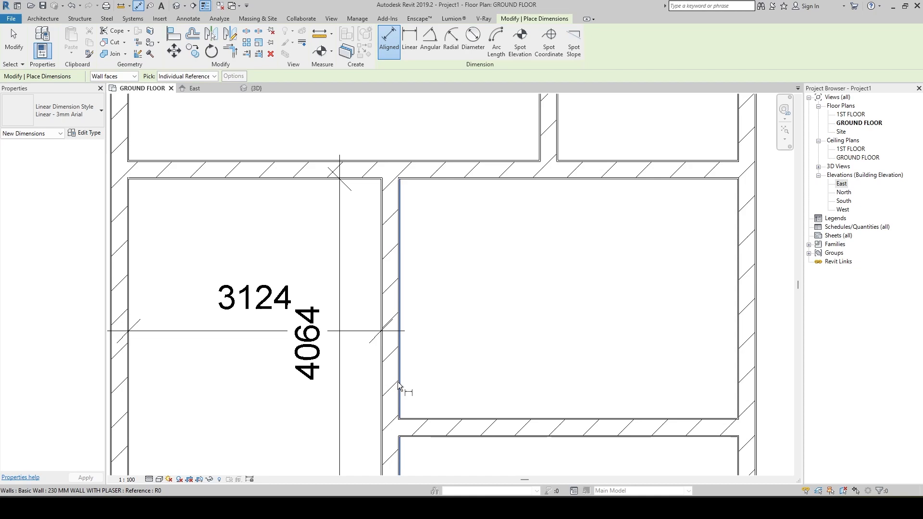
{"action": "left_click", "coordinate": [737, 382]}
{"action": "key", "text": "Escape"}
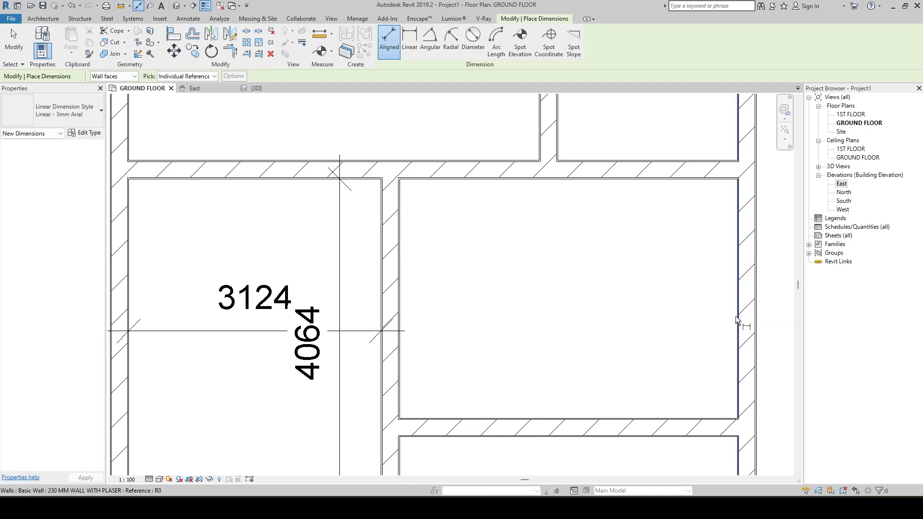
{"action": "left_click", "coordinate": [736, 316]}
{"action": "left_click", "coordinate": [399, 311]}
{"action": "left_click", "coordinate": [433, 276]}
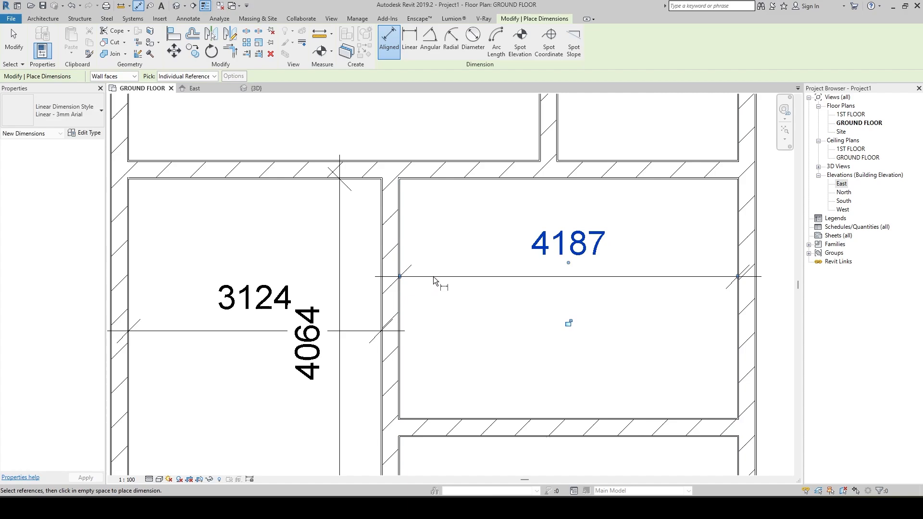
{"action": "scroll", "coordinate": [521, 335], "scroll_direction": "down", "scroll_amount": 2}
{"action": "key", "text": "Escape"}
{"action": "key", "text": "Escape"}
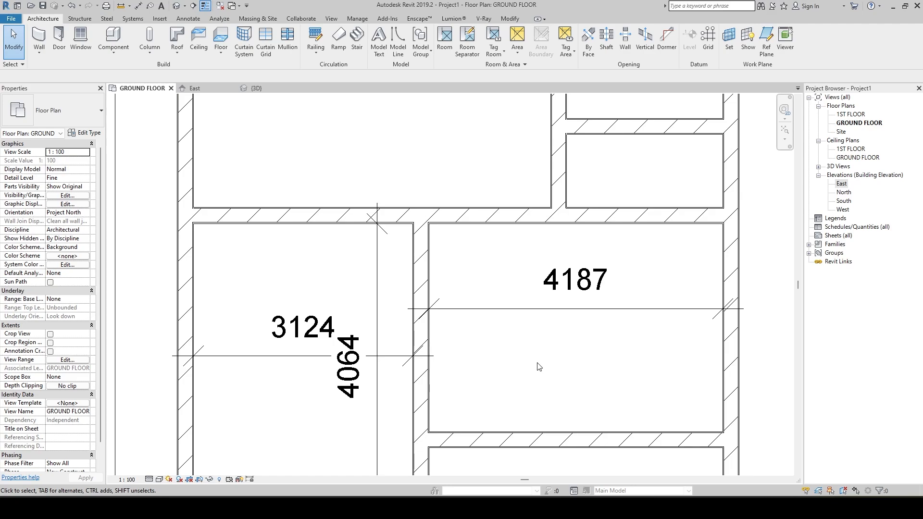
Change the project's length units to feet and fractional inches.
{"action": "key", "text": "u"}
{"action": "key", "text": "n"}
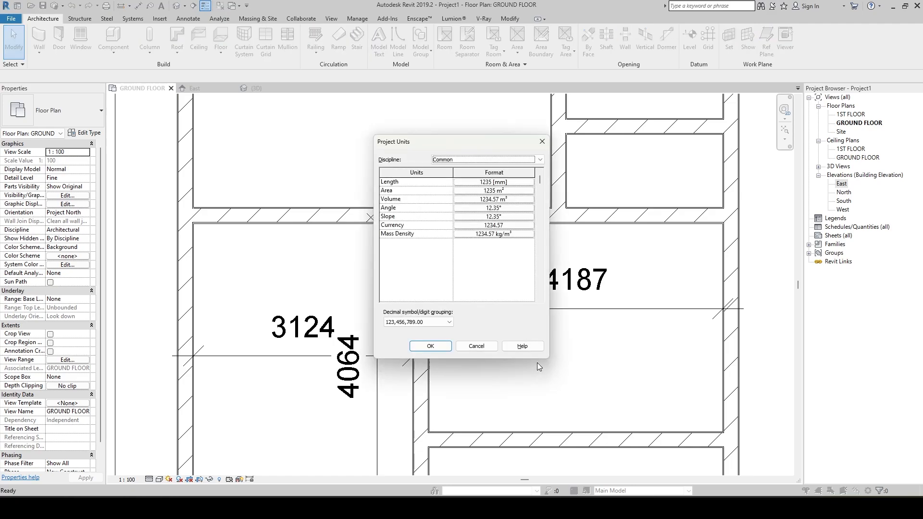
{"action": "left_click", "coordinate": [500, 183]}
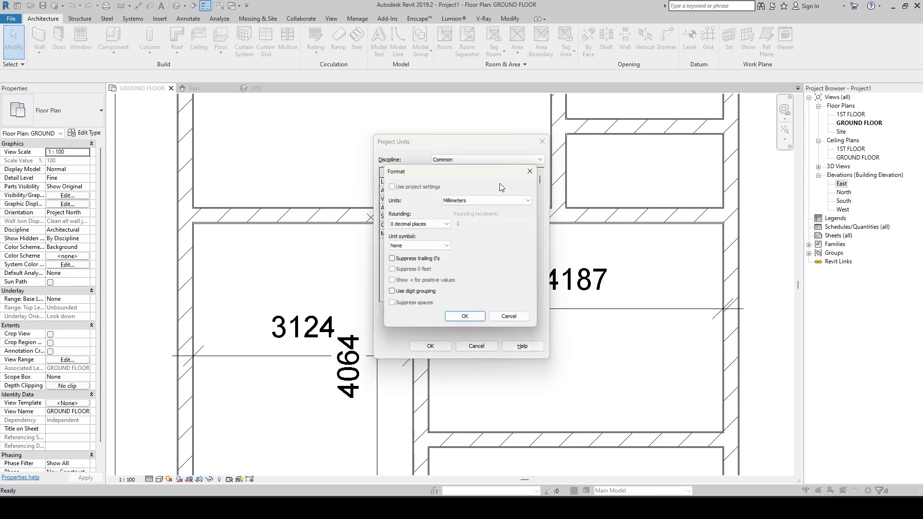
{"action": "left_click", "coordinate": [476, 200]}
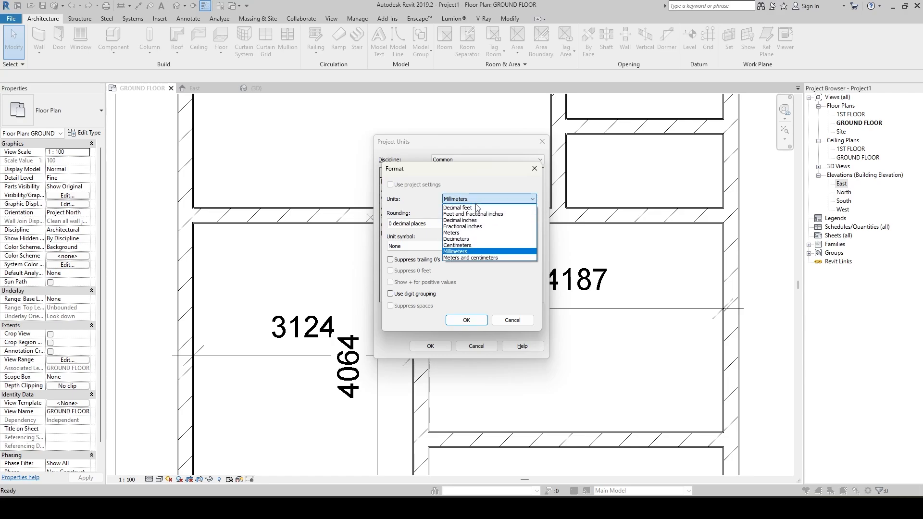
{"action": "left_click", "coordinate": [479, 214]}
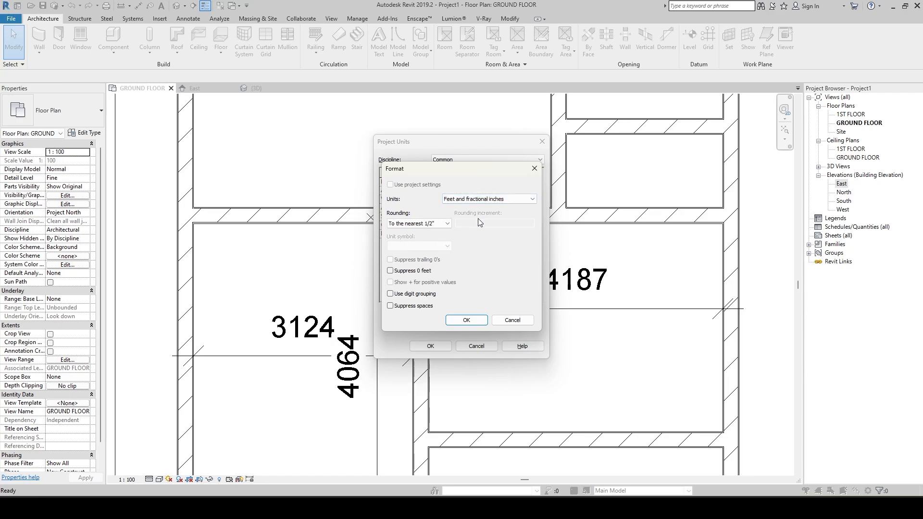
{"action": "left_click", "coordinate": [465, 320]}
{"action": "left_click", "coordinate": [430, 346]}
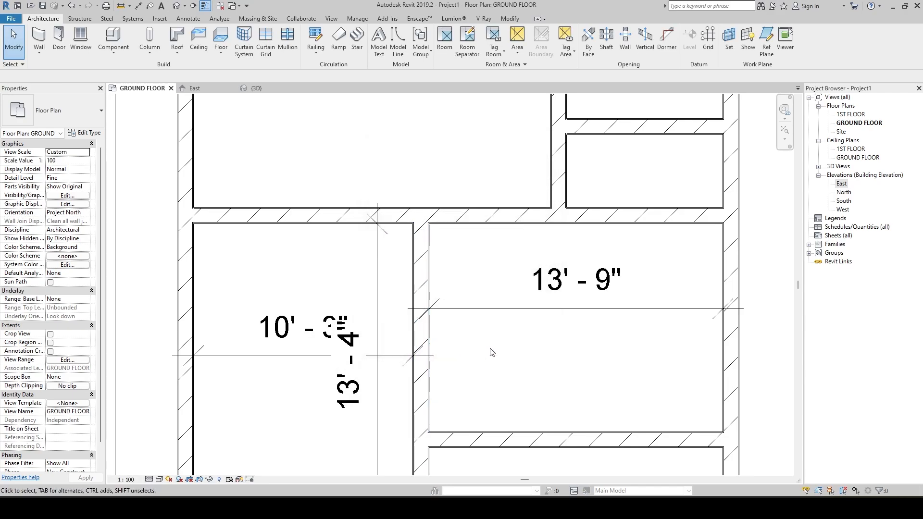
Set the bedroom's clear width to 11'4" by moving the parking-bedroom partition, following the plan image.
{"action": "scroll", "coordinate": [565, 369], "scroll_direction": "down", "scroll_amount": 1}
{"action": "middle_click_drag", "start_coordinate": [564, 368], "coordinate": [530, 363]}
{"action": "key", "text": "alt+Tab"}
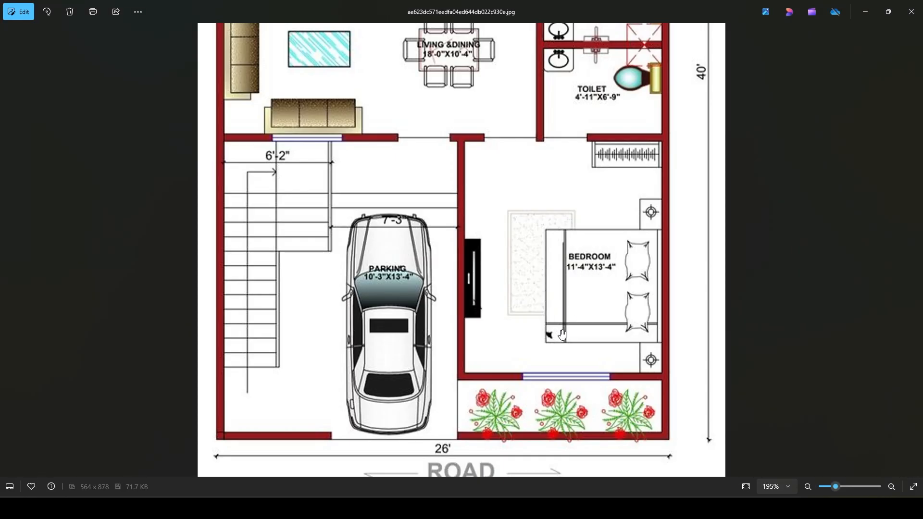
{"action": "scroll", "coordinate": [562, 334], "scroll_direction": "up", "scroll_amount": 1}
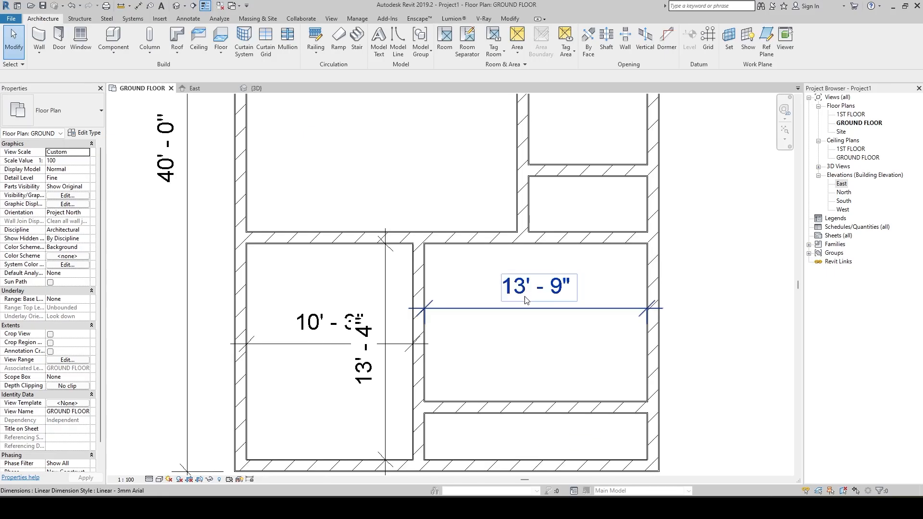
{"action": "left_click", "coordinate": [515, 289]}
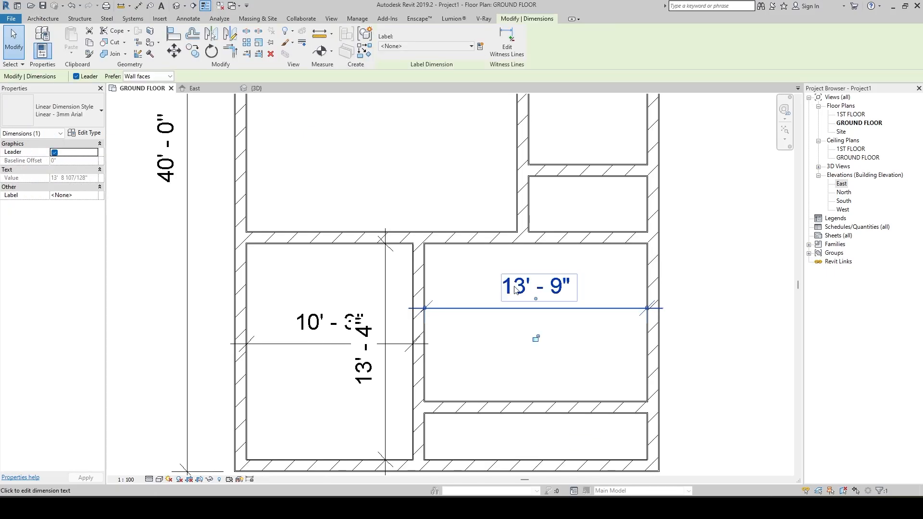
{"action": "left_click", "coordinate": [415, 332]}
{"action": "left_click", "coordinate": [533, 294]}
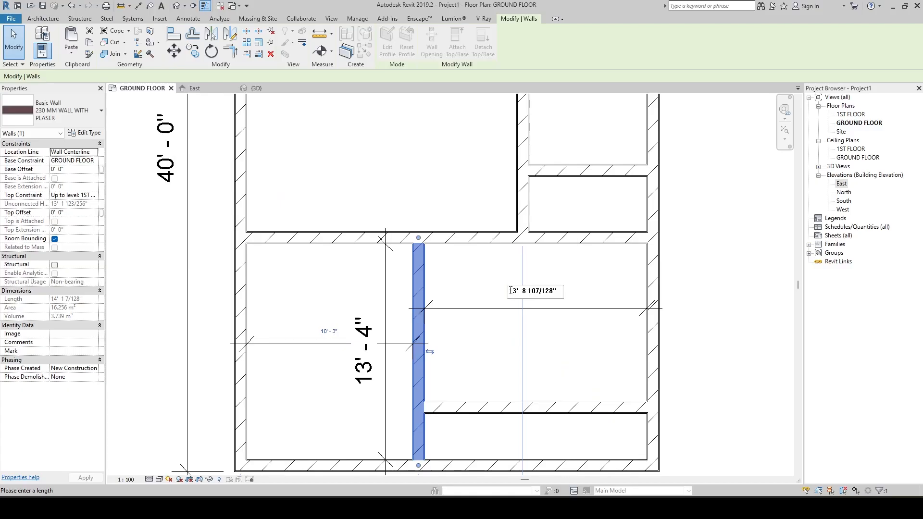
{"action": "left_click_drag", "start_coordinate": [511, 290], "coordinate": [565, 293]}
{"action": "type", "text": "11"}
{"action": "type", "text": "'4"}
{"action": "key", "text": "Return"}
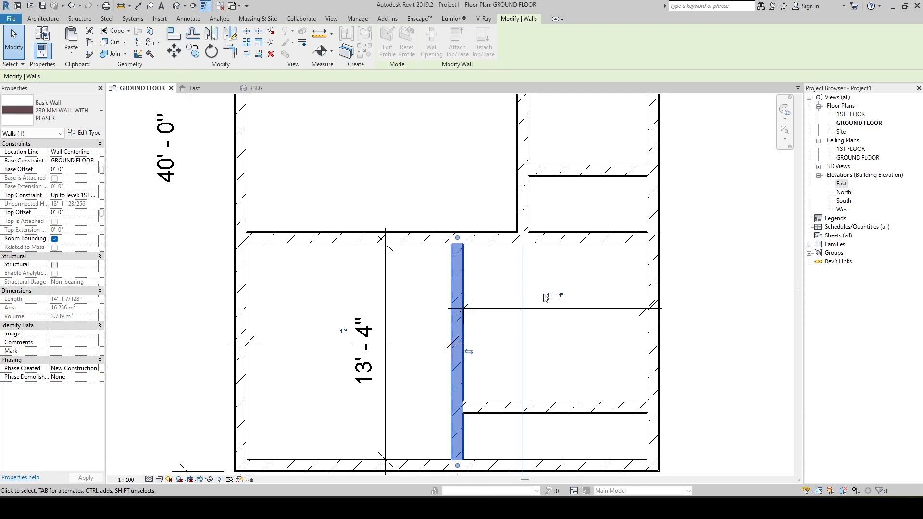
Dimension the bedroom's clear depth between its north wall and the wall separating it from the planter strip.
{"action": "scroll", "coordinate": [542, 351], "scroll_direction": "down", "scroll_amount": 2}
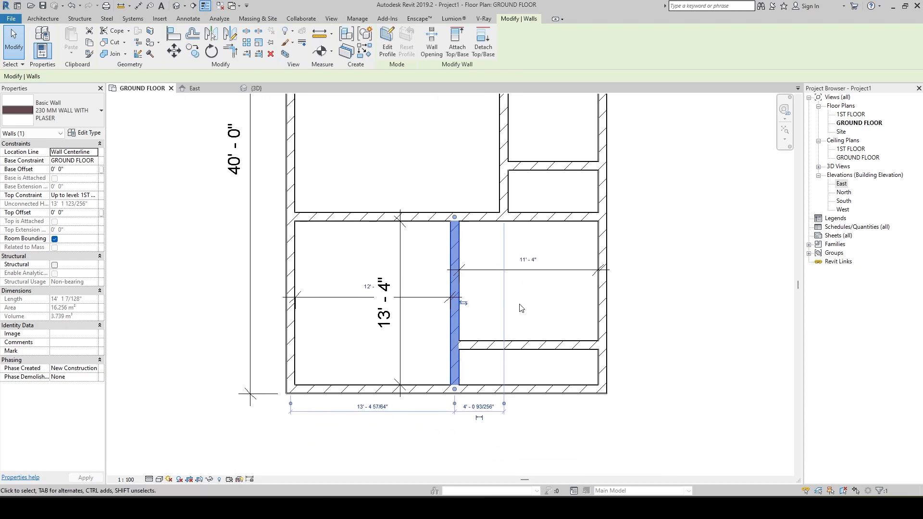
{"action": "scroll", "coordinate": [524, 300], "scroll_direction": "up", "scroll_amount": 1}
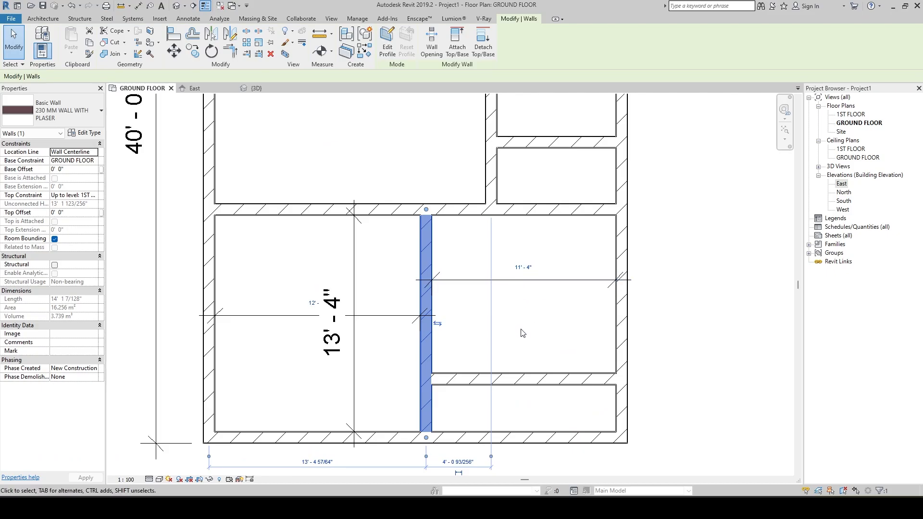
{"action": "middle_click_drag", "start_coordinate": [522, 333], "coordinate": [489, 314]}
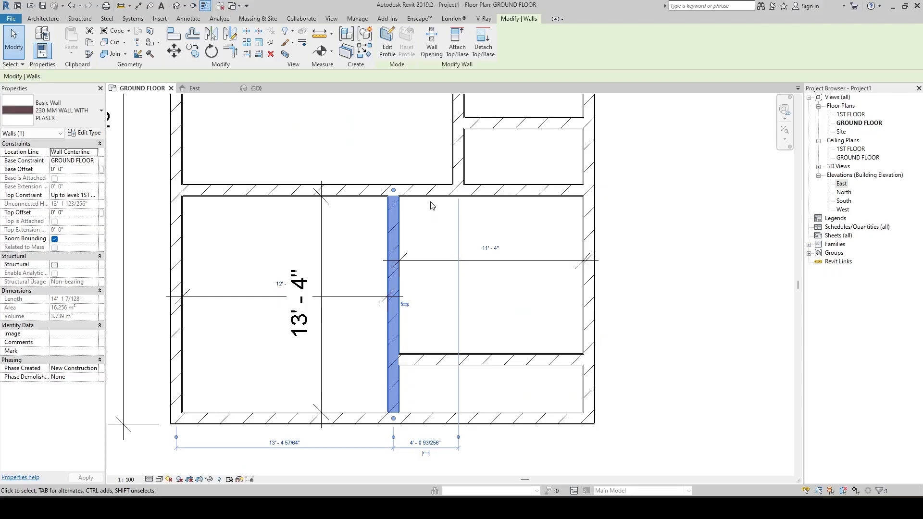
{"action": "left_click", "coordinate": [516, 288]}
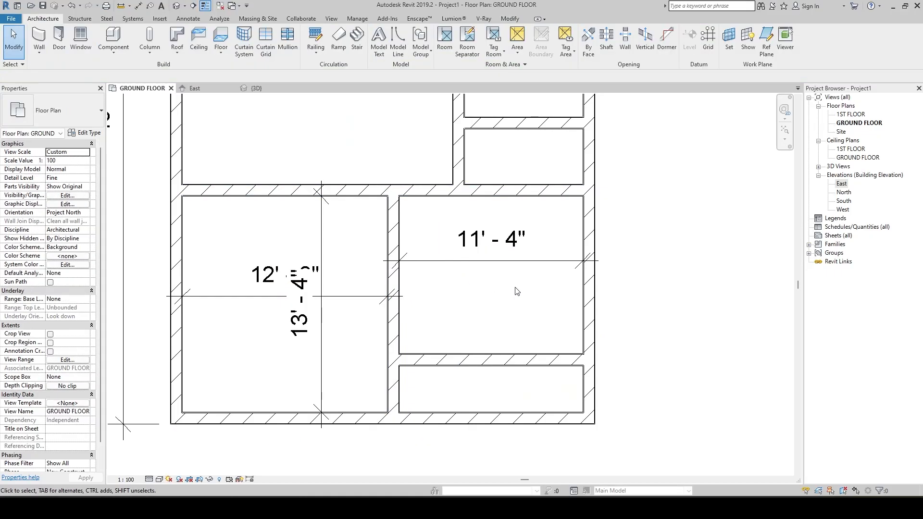
{"action": "key", "text": "d"}
{"action": "key", "text": "i"}
{"action": "left_click", "coordinate": [424, 198]}
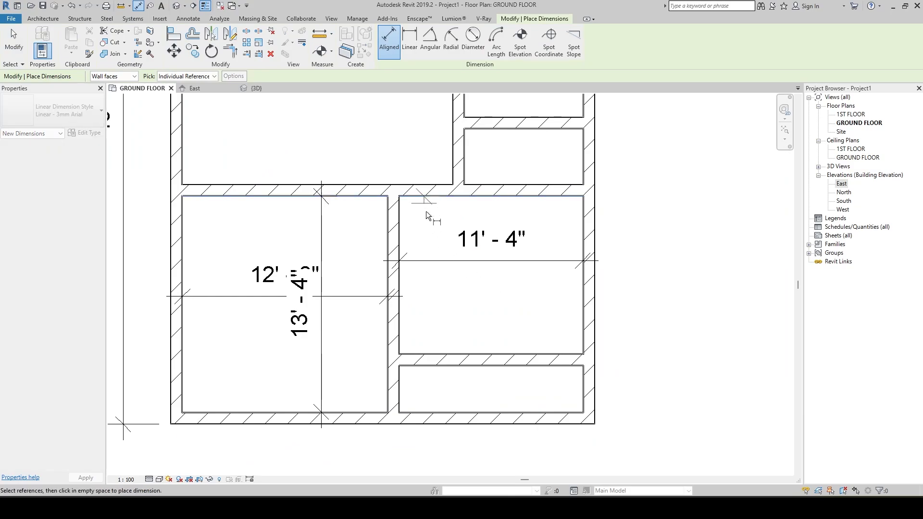
{"action": "left_click", "coordinate": [425, 351]}
{"action": "left_click", "coordinate": [558, 319]}
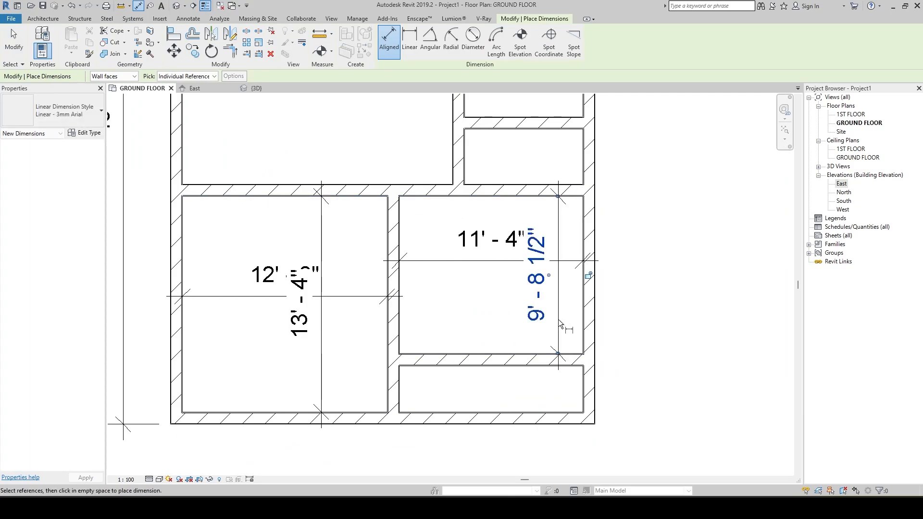
{"action": "key", "text": "Escape"}
Try to set the bedroom's clear depth to 13'4" by moving the wall between the bedroom and the planter strip.
{"action": "left_click", "coordinate": [484, 361]}
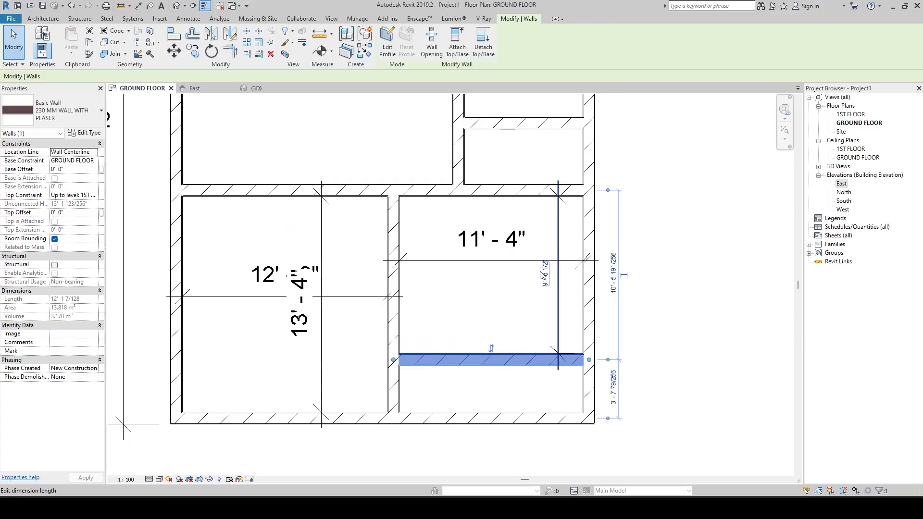
{"action": "left_click", "coordinate": [544, 274]}
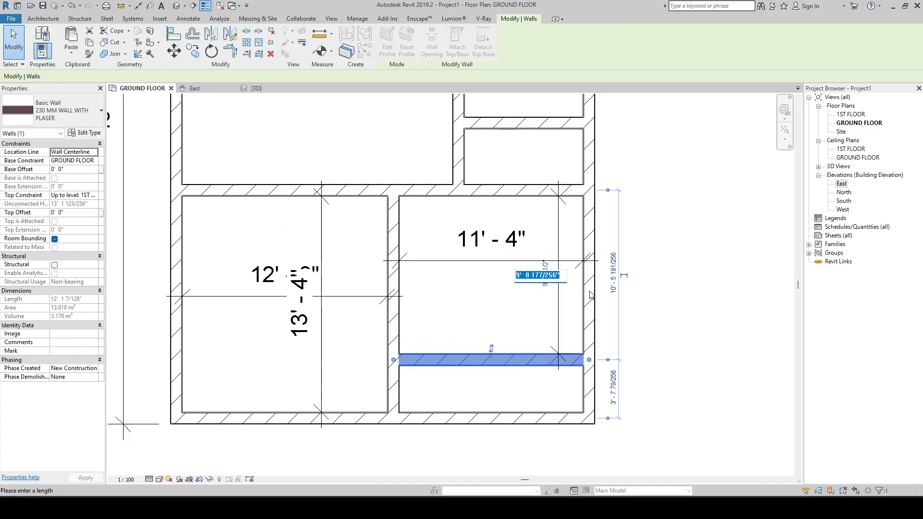
{"action": "type", "text": "13"}
{"action": "type", "text": "' - 4\""}
{"action": "key", "text": "Return"}
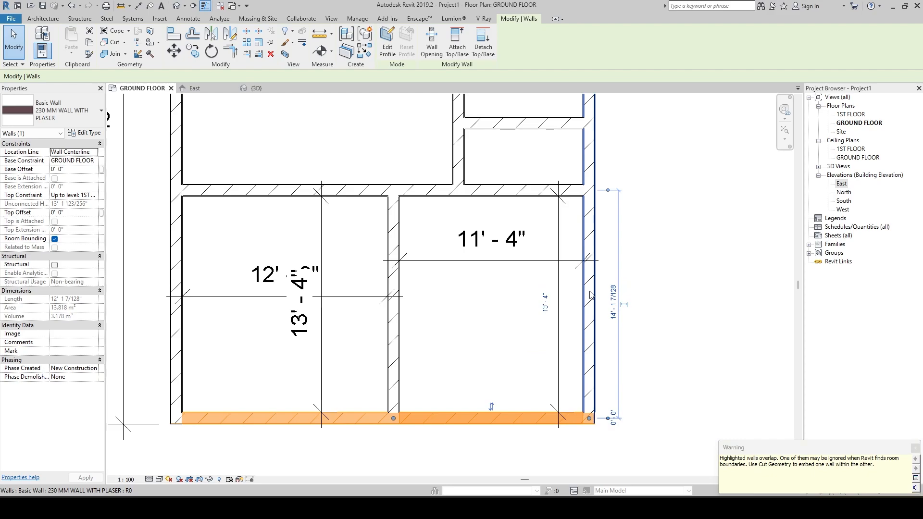
Compare the bedroom and planter strip with the plan image and undo the last bedroom depth change.
{"action": "key", "text": "alt+Tab"}
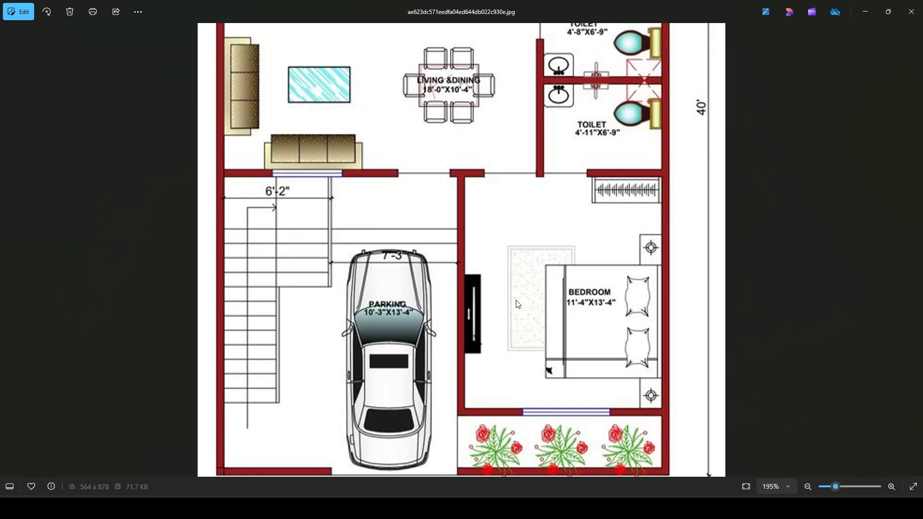
{"action": "left_click_drag", "start_coordinate": [547, 350], "coordinate": [542, 292]}
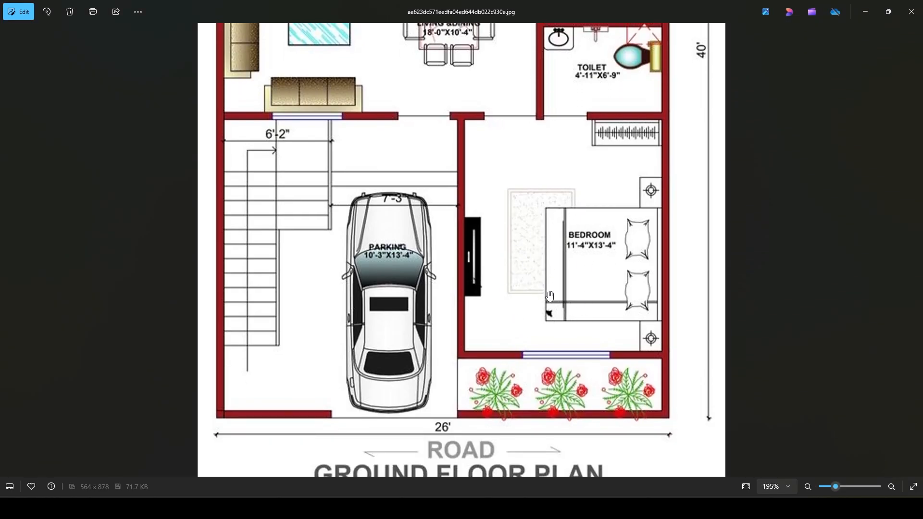
{"action": "left_click_drag", "start_coordinate": [542, 234], "coordinate": [542, 259]}
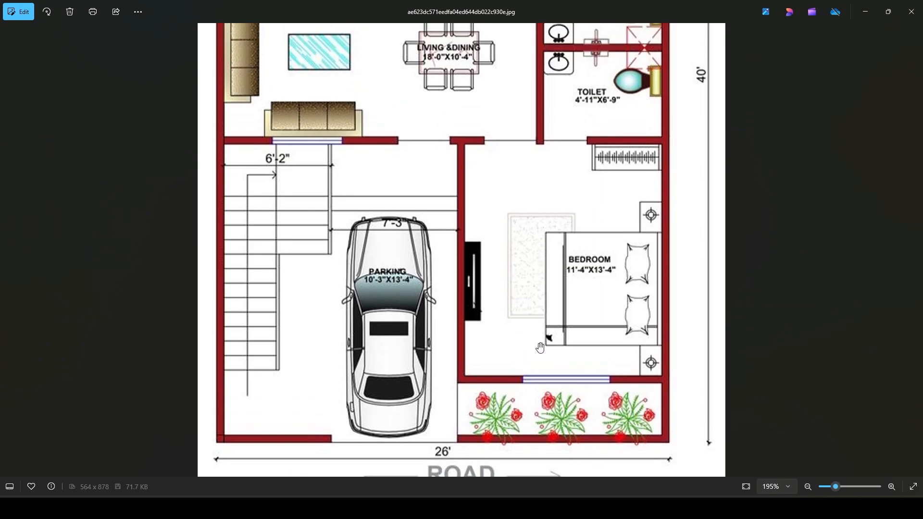
{"action": "key", "text": "alt+Tab"}
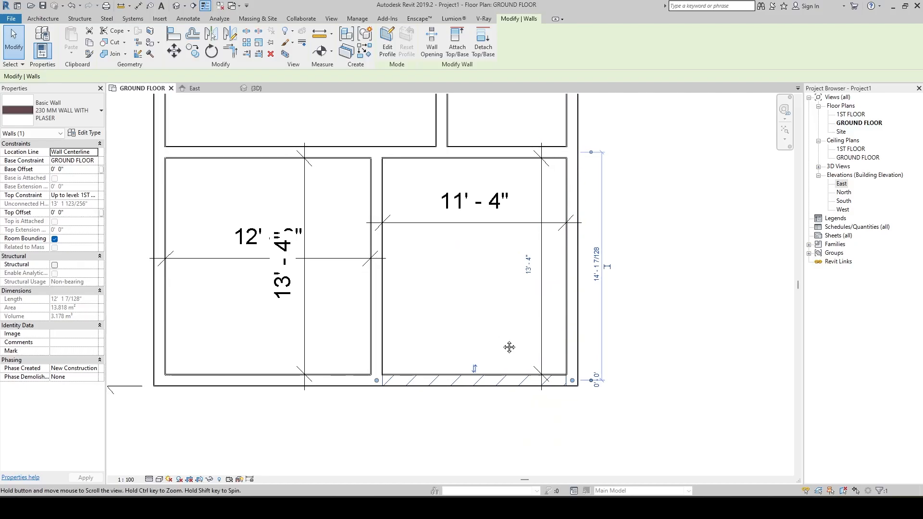
{"action": "key", "text": "ctrl+z"}
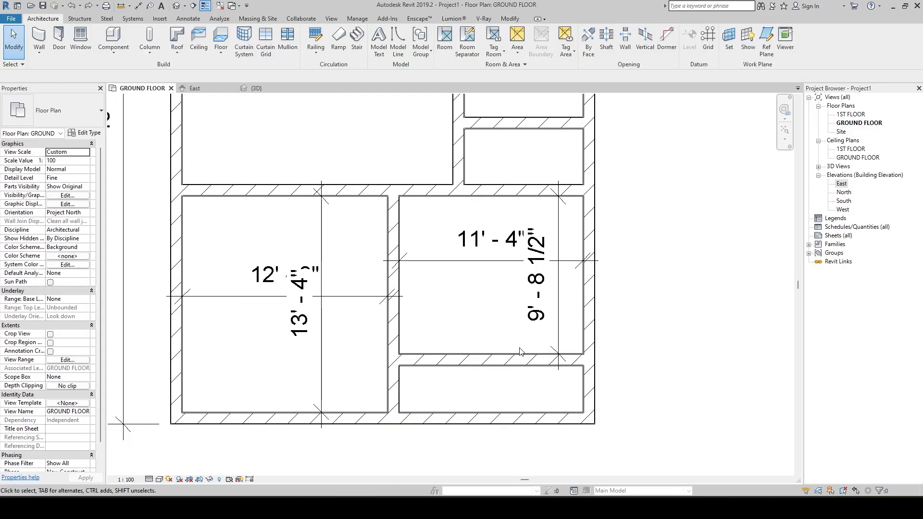
Set the bedroom's clear depth to 11'0" by moving the wall between the bedroom and the planter strip.
{"action": "middle_click_drag", "start_coordinate": [521, 350], "coordinate": [527, 382]}
{"action": "middle_click_drag", "start_coordinate": [541, 415], "coordinate": [538, 370]}
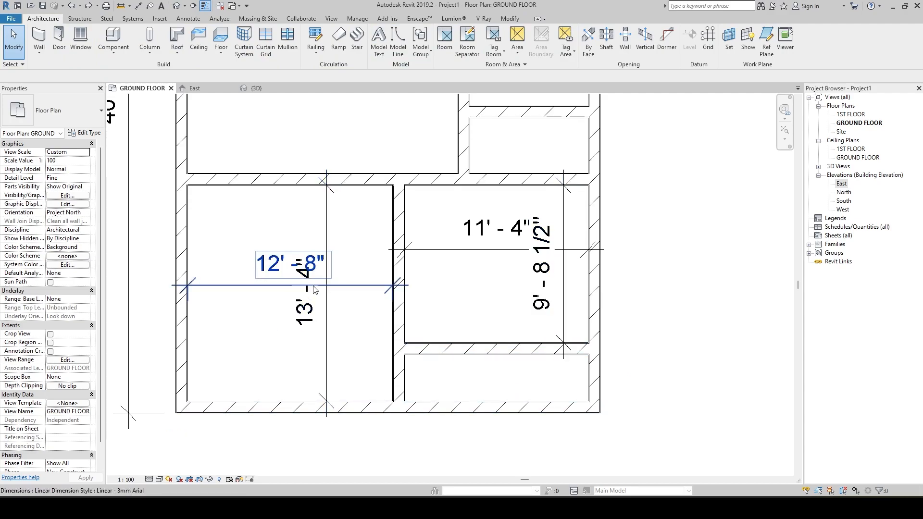
{"action": "left_click", "coordinate": [542, 289]}
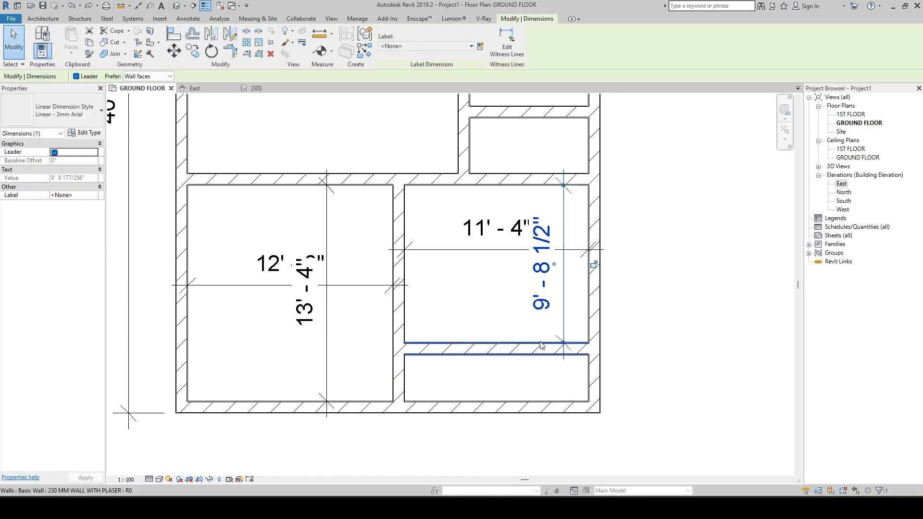
{"action": "left_click", "coordinate": [542, 347]}
{"action": "left_click", "coordinate": [550, 264]}
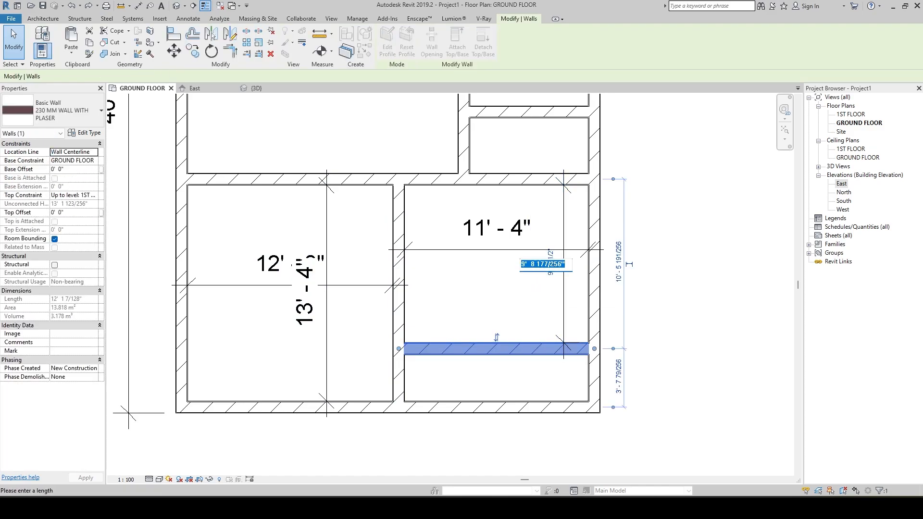
{"action": "type", "text": "11"}
{"action": "key", "text": "Return"}
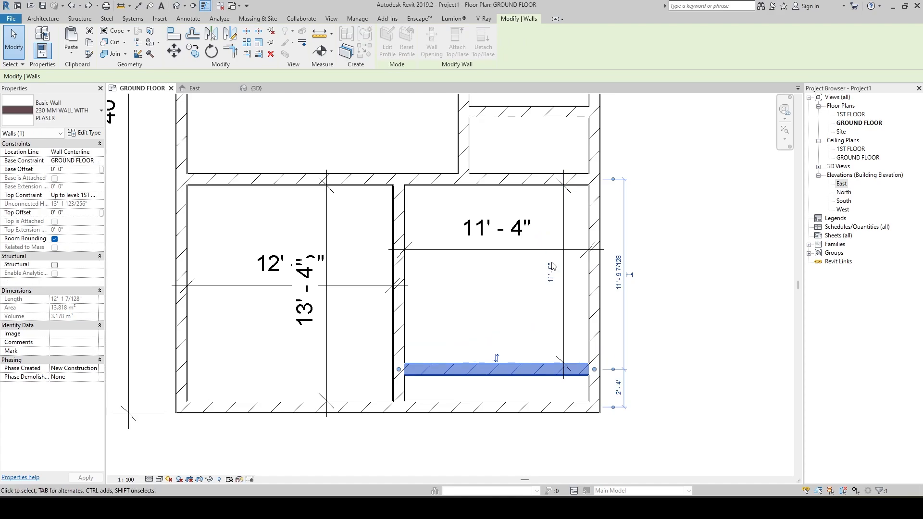
{"action": "left_click", "coordinate": [699, 355]}
Review the resized bedroom and planter strip, and check the living and dining room's size in the plan image.
{"action": "middle_click_drag", "start_coordinate": [649, 366], "coordinate": [640, 318]}
{"action": "scroll", "coordinate": [534, 356], "scroll_direction": "up", "scroll_amount": 2}
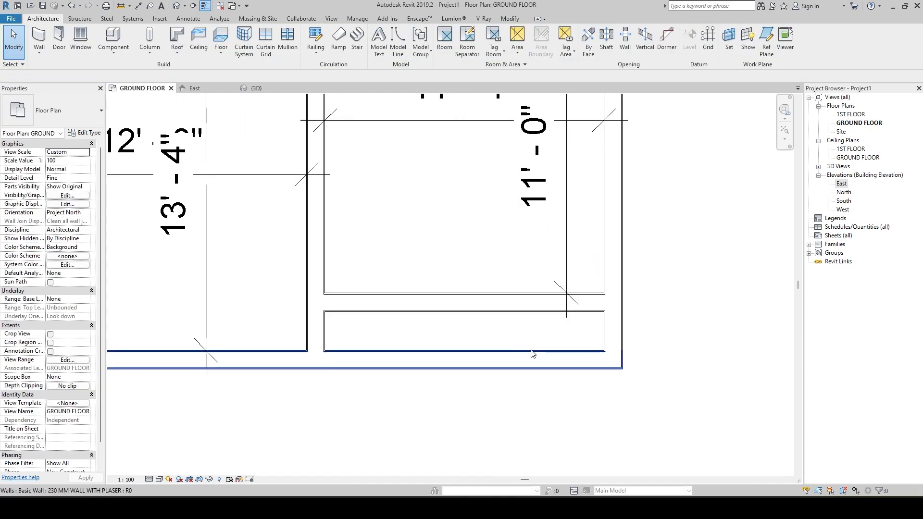
{"action": "middle_click_drag", "start_coordinate": [398, 337], "coordinate": [423, 425]}
{"action": "scroll", "coordinate": [401, 396], "scroll_direction": "down", "scroll_amount": 2}
{"action": "middle_click_drag", "start_coordinate": [516, 352], "coordinate": [543, 384]}
{"action": "scroll", "coordinate": [448, 317], "scroll_direction": "up", "scroll_amount": 1}
{"action": "middle_click_drag", "start_coordinate": [455, 294], "coordinate": [498, 271]}
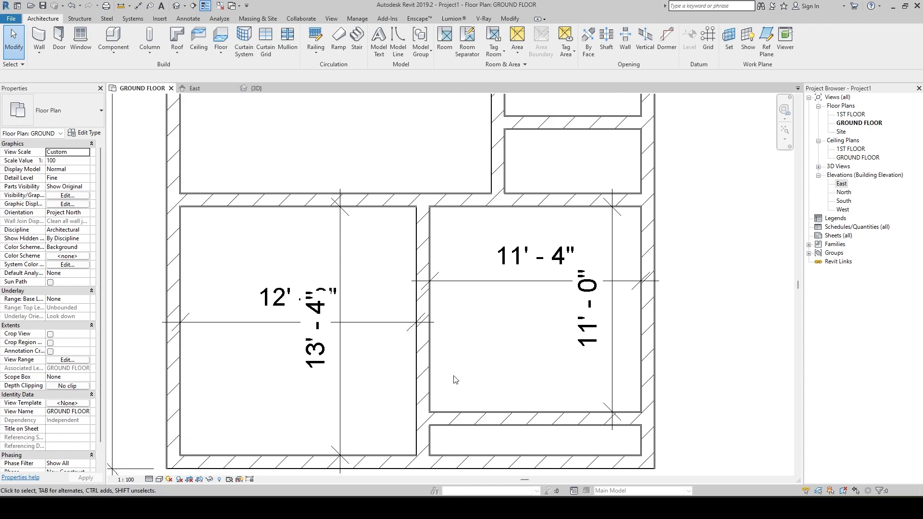
{"action": "middle_click_drag", "start_coordinate": [460, 383], "coordinate": [505, 416]}
{"action": "scroll", "coordinate": [500, 379], "scroll_direction": "down", "scroll_amount": 2}
{"action": "middle_click_drag", "start_coordinate": [488, 342], "coordinate": [480, 415]}
{"action": "key", "text": "alt+Tab"}
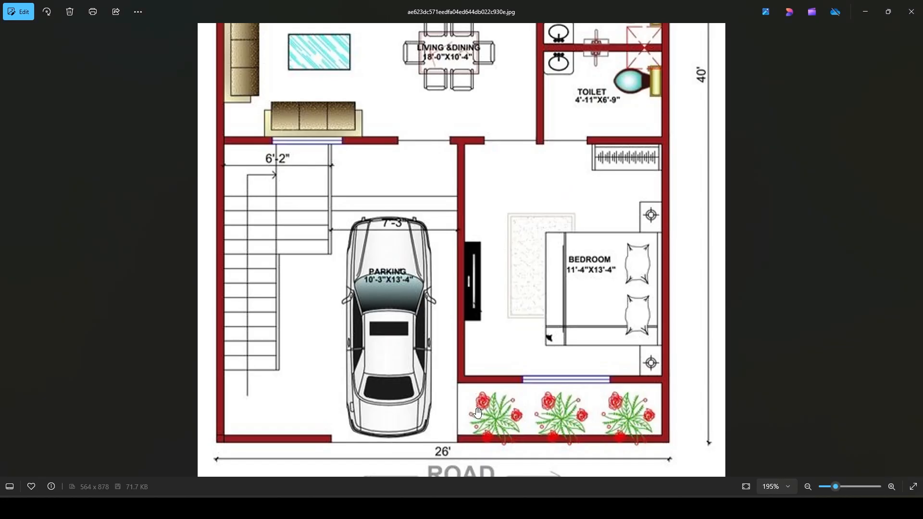
{"action": "scroll", "coordinate": [485, 236], "scroll_direction": "up", "scroll_amount": 5}
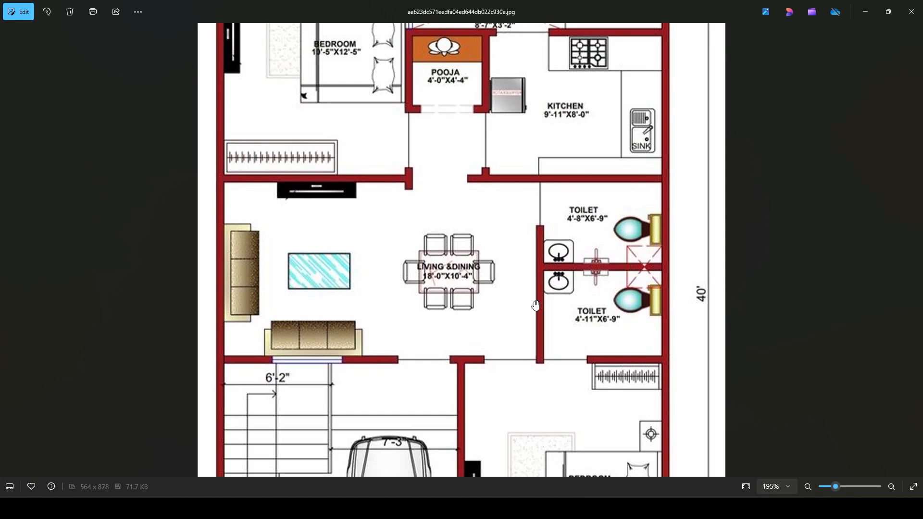
{"action": "key", "text": "alt+Tab"}
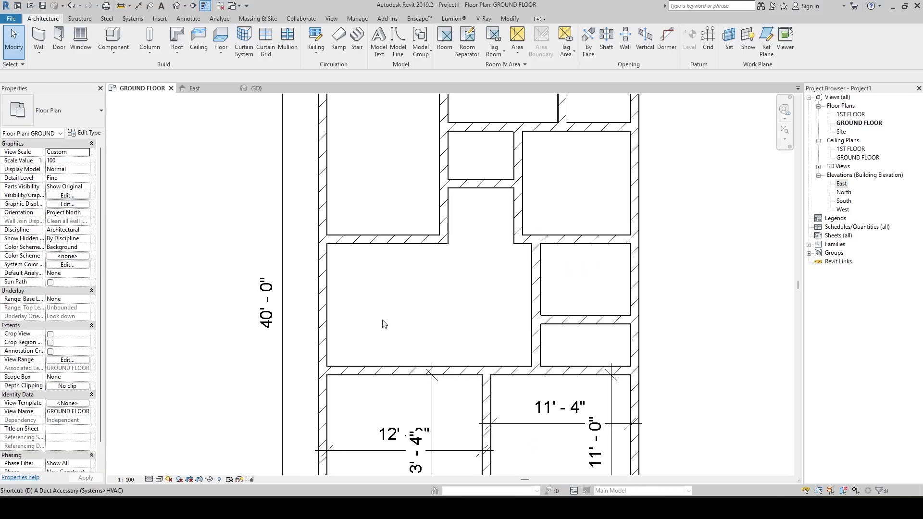
Dimension the living and dining room's clear width and clear depth between its inner wall faces.
{"action": "key", "text": "d"}
{"action": "key", "text": "i"}
{"action": "left_click", "coordinate": [329, 331]}
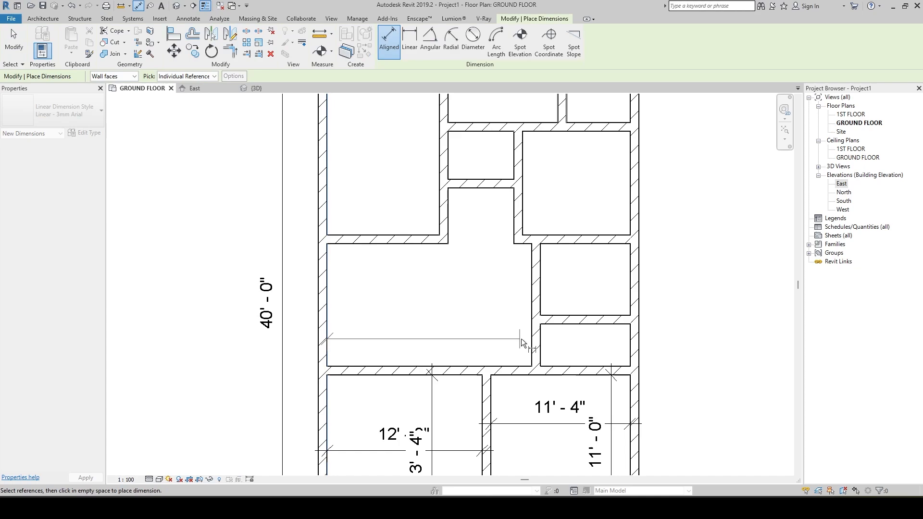
{"action": "double_click", "coordinate": [526, 289]}
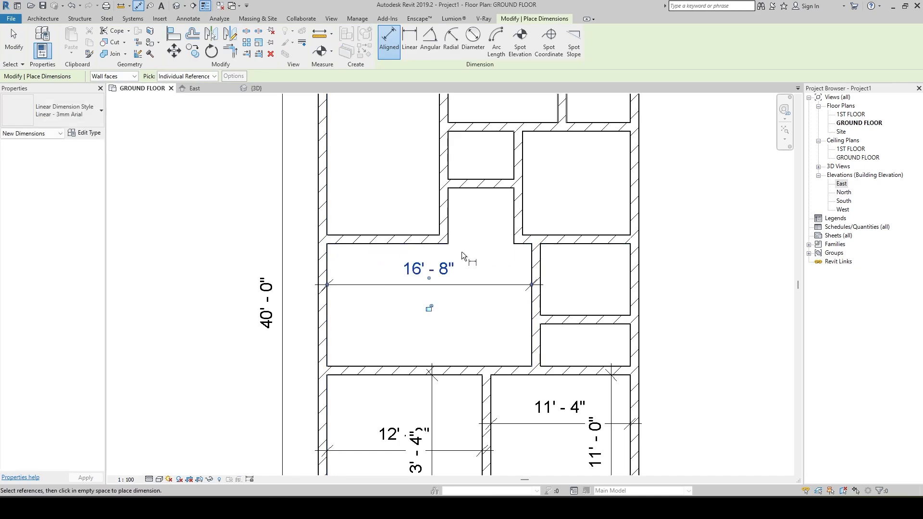
{"action": "left_click", "coordinate": [404, 244]}
{"action": "left_click", "coordinate": [405, 366]}
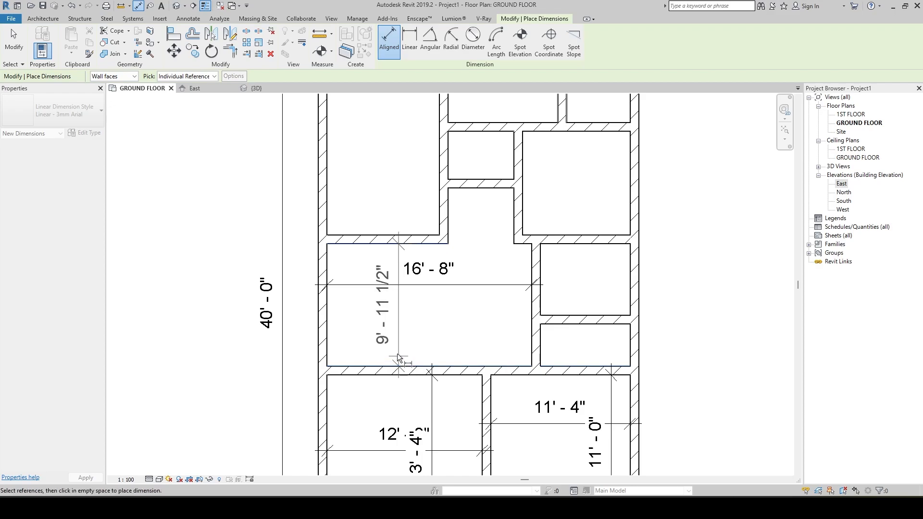
{"action": "left_click", "coordinate": [386, 341]}
{"action": "key", "text": "Escape"}
{"action": "key", "text": "Escape"}
Set the living and dining room's clear width to 18'0" by moving the partition next to the toilets.
{"action": "left_click", "coordinate": [538, 310]}
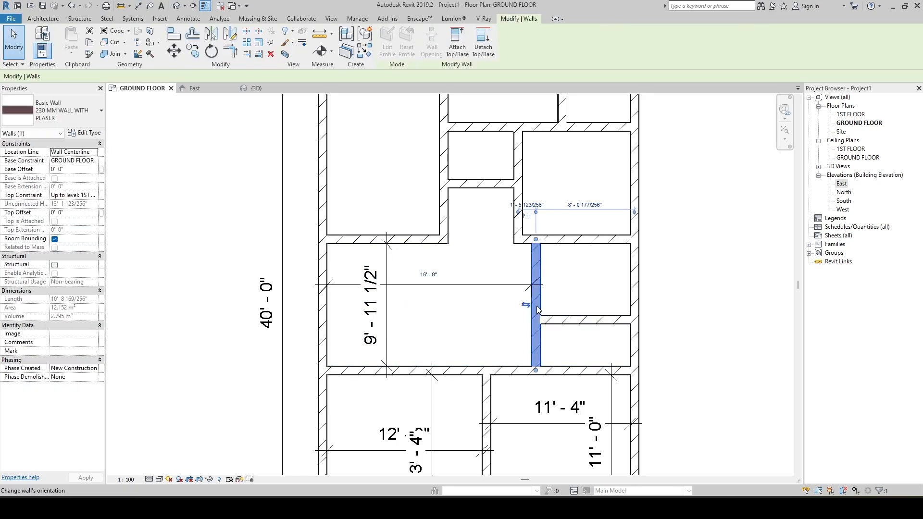
{"action": "left_click", "coordinate": [432, 284]}
{"action": "type", "text": "18"}
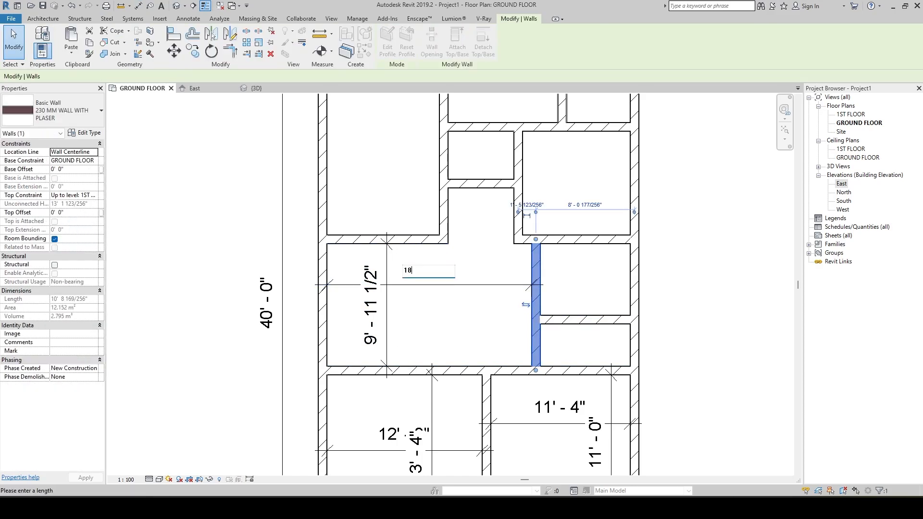
{"action": "key", "text": "Return"}
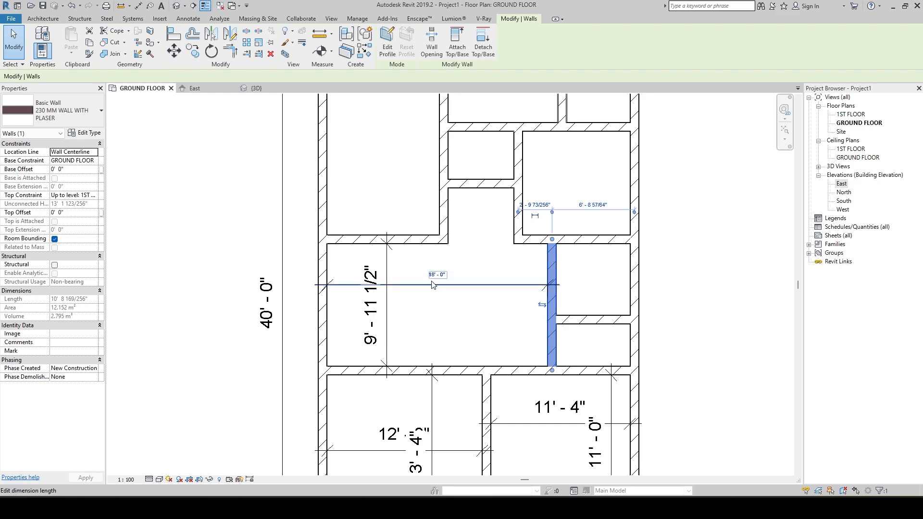
Set the living and dining room's clear depth to 10'0" by moving the wall it shares with the north-west bedroom.
{"action": "left_click", "coordinate": [403, 242]}
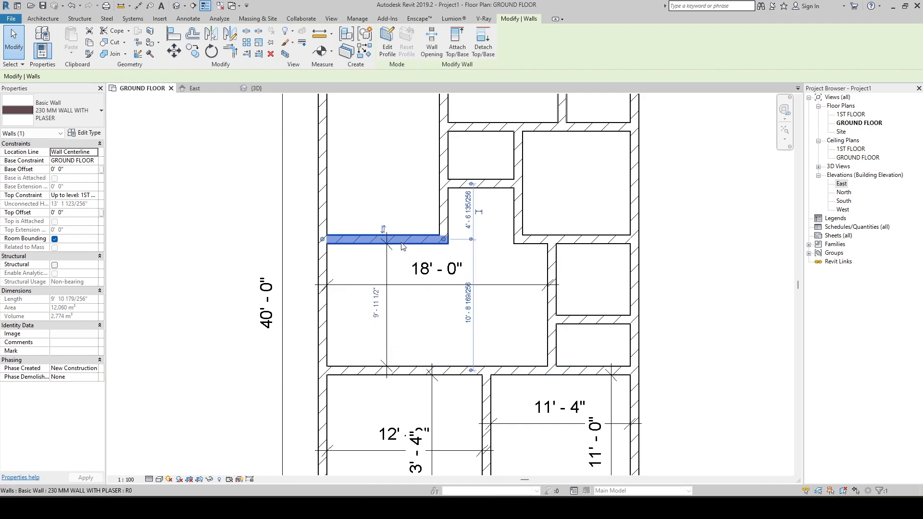
{"action": "key", "text": "Escape"}
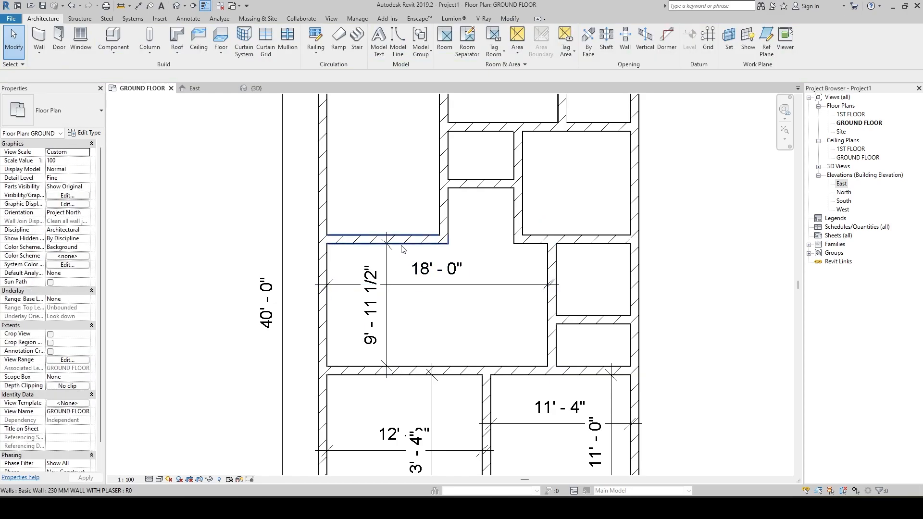
{"action": "left_click", "coordinate": [400, 243]}
{"action": "left_click", "coordinate": [378, 312]}
{"action": "type", "text": "10"}
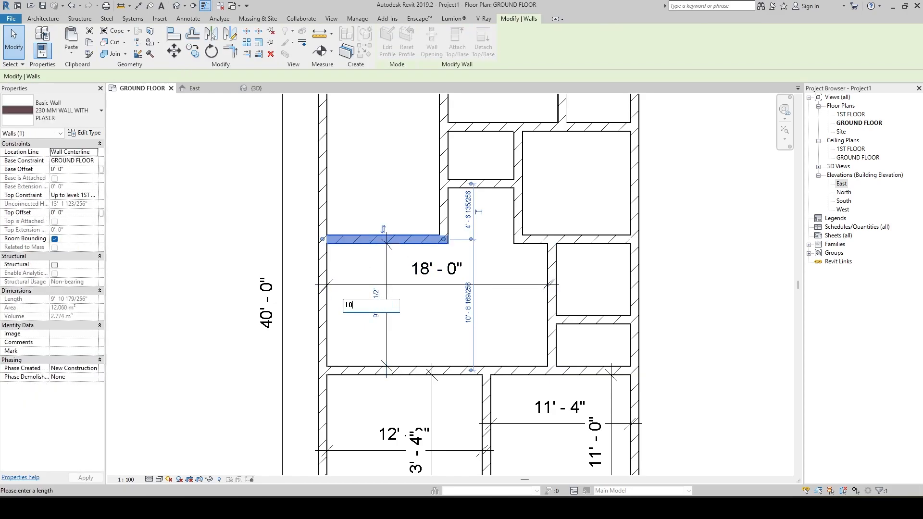
{"action": "key", "text": "Return"}
{"action": "key", "text": "Escape"}
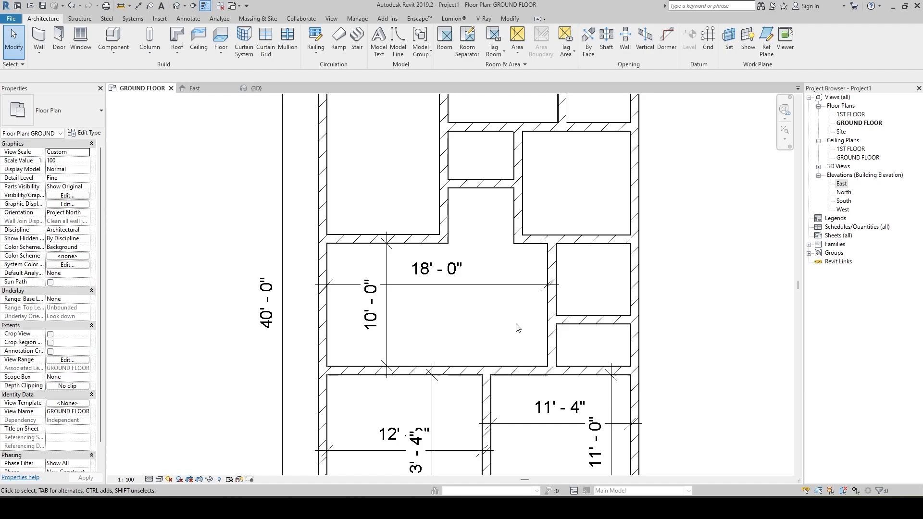
{"action": "scroll", "coordinate": [524, 346], "scroll_direction": "up", "scroll_amount": 3}
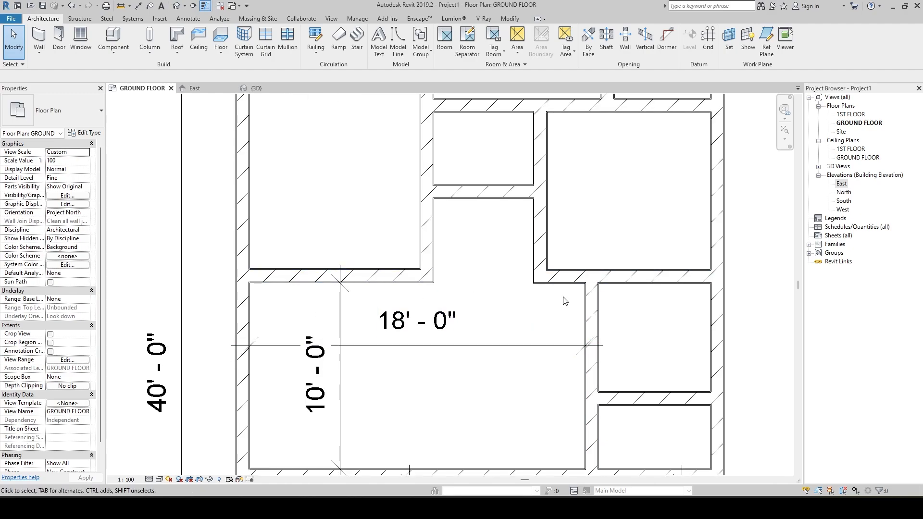
{"action": "scroll", "coordinate": [566, 307], "scroll_direction": "up", "scroll_amount": 2}
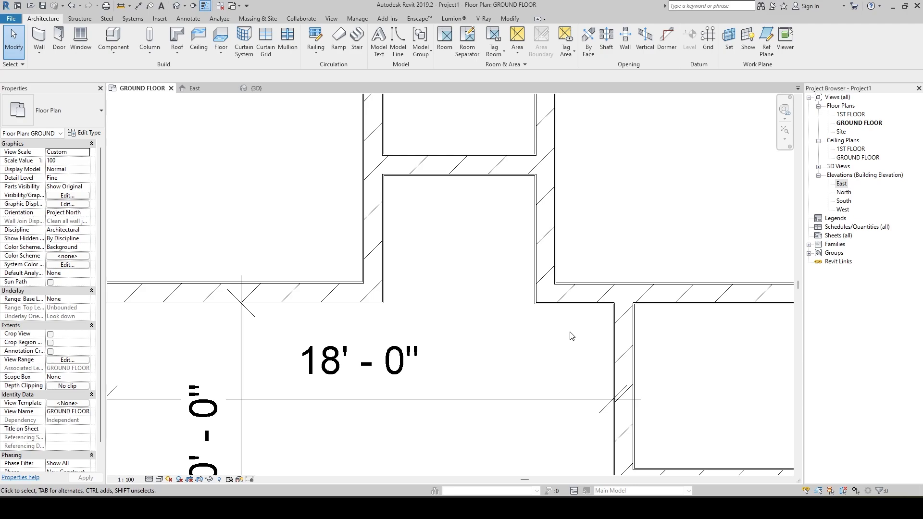
{"action": "middle_click_drag", "start_coordinate": [489, 321], "coordinate": [520, 322]}
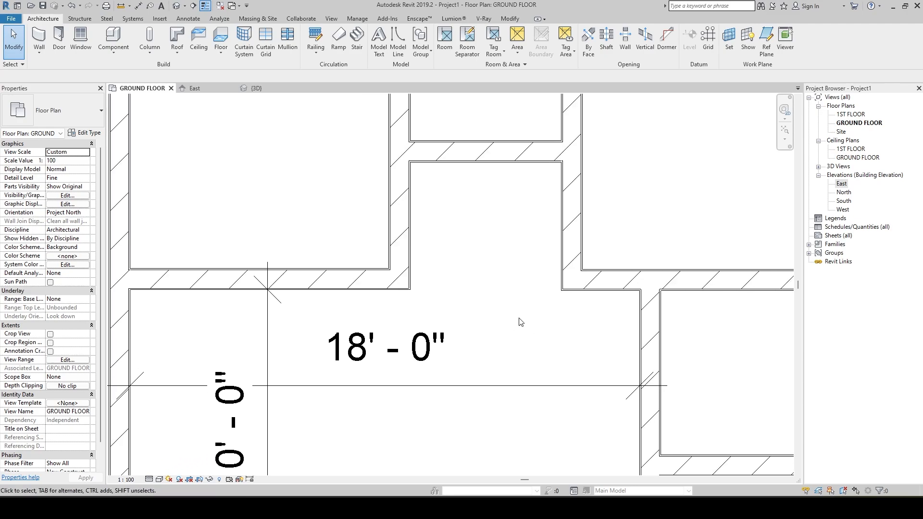
{"action": "key", "text": "a"}
{"action": "key", "text": "l"}
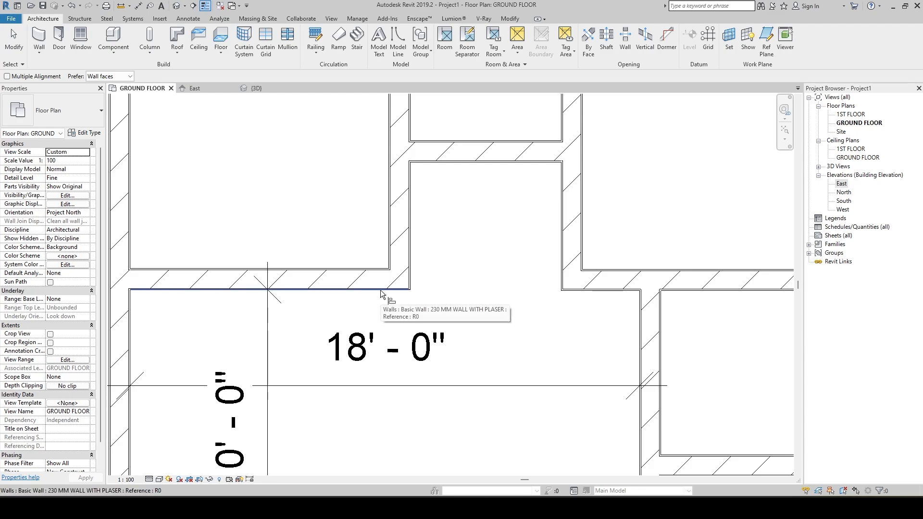
{"action": "left_click", "coordinate": [381, 289]}
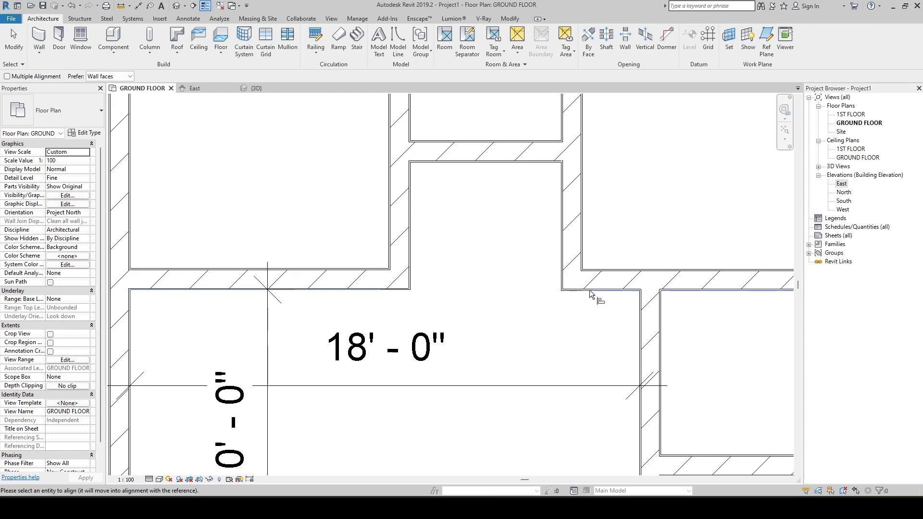
{"action": "scroll", "coordinate": [454, 303], "scroll_direction": "up", "scroll_amount": 3}
{"action": "middle_click_drag", "start_coordinate": [452, 295], "coordinate": [450, 335]}
{"action": "scroll", "coordinate": [416, 332], "scroll_direction": "up", "scroll_amount": 2}
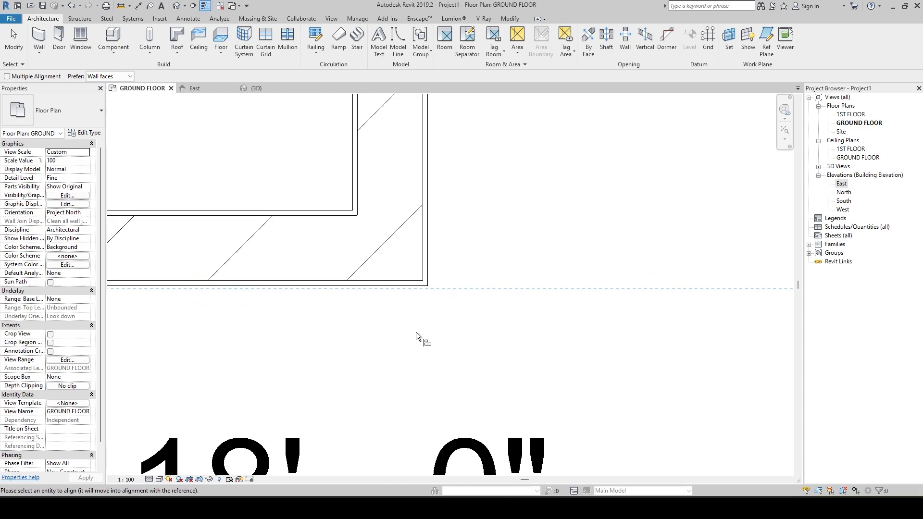
{"action": "scroll", "coordinate": [517, 307], "scroll_direction": "down", "scroll_amount": 3}
{"action": "scroll", "coordinate": [475, 290], "scroll_direction": "up", "scroll_amount": 3}
{"action": "key", "text": "Escape"}
{"action": "key", "text": "Escape"}
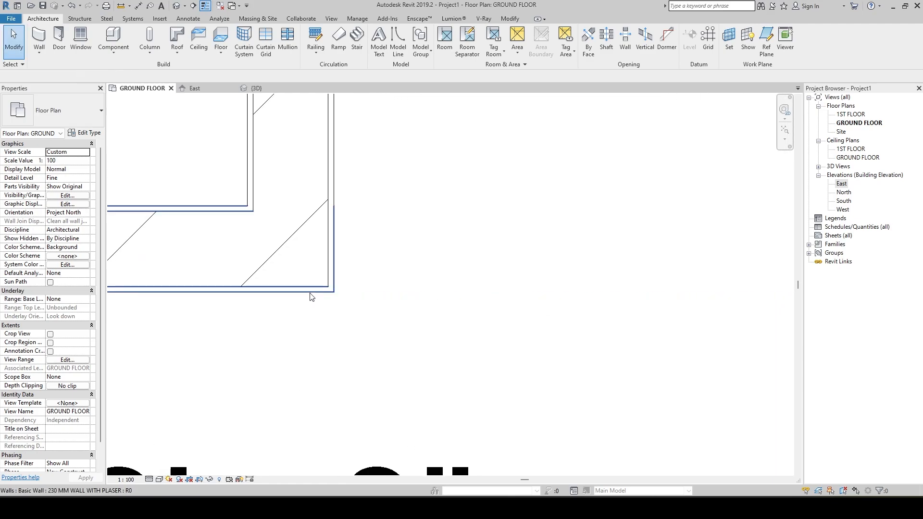
Try to align the kitchen's south wall with the living-room face of the north-west bedroom's south wall.
{"action": "key", "text": "a"}
{"action": "key", "text": "l"}
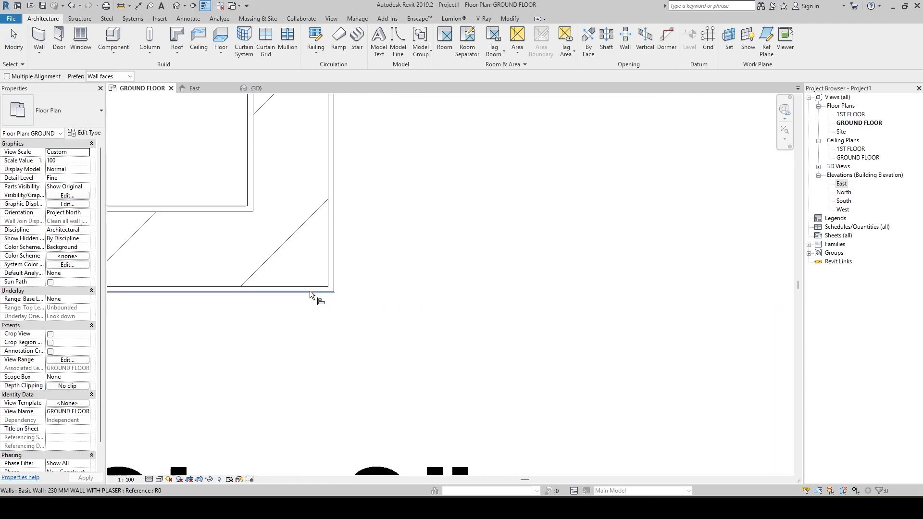
{"action": "left_click", "coordinate": [310, 291]}
{"action": "middle_click_drag", "start_coordinate": [663, 293], "coordinate": [363, 352]}
{"action": "scroll", "coordinate": [684, 365], "scroll_direction": "up", "scroll_amount": 3}
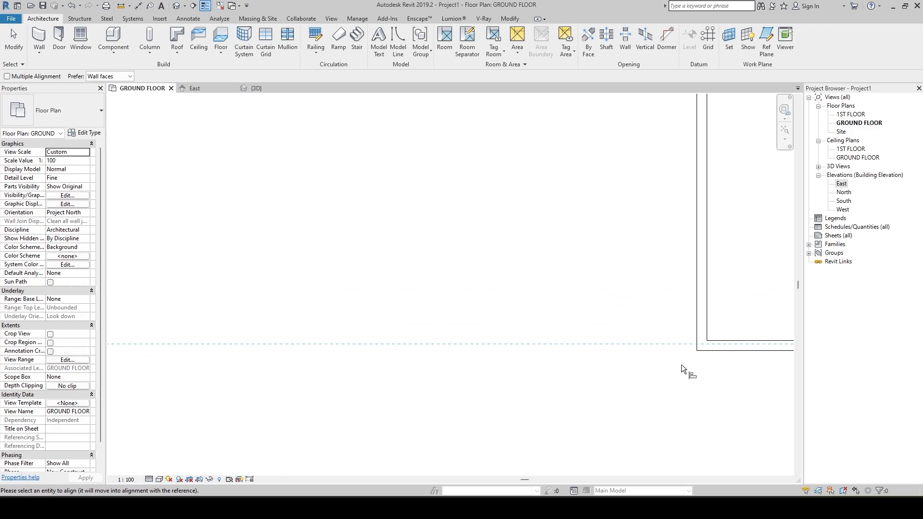
{"action": "left_click", "coordinate": [719, 343]}
{"action": "scroll", "coordinate": [647, 326], "scroll_direction": "up", "scroll_amount": 2}
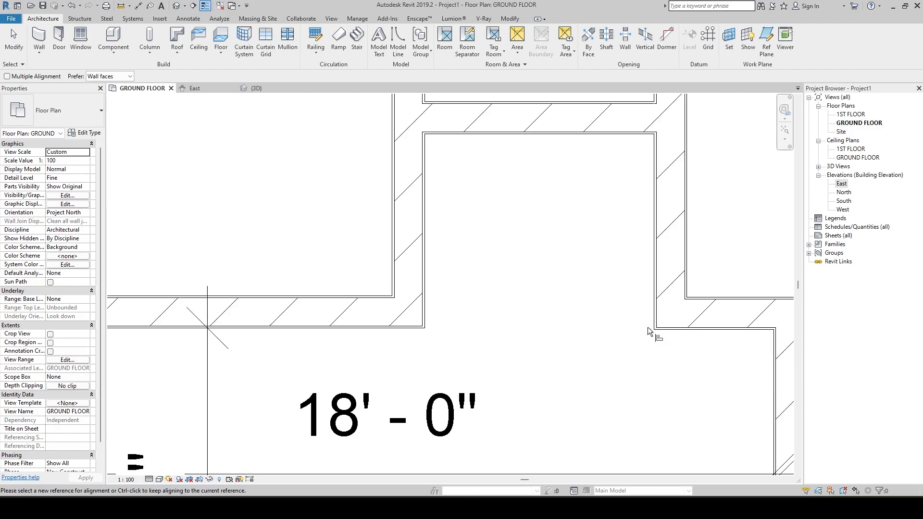
{"action": "scroll", "coordinate": [715, 331], "scroll_direction": "up", "scroll_amount": 3}
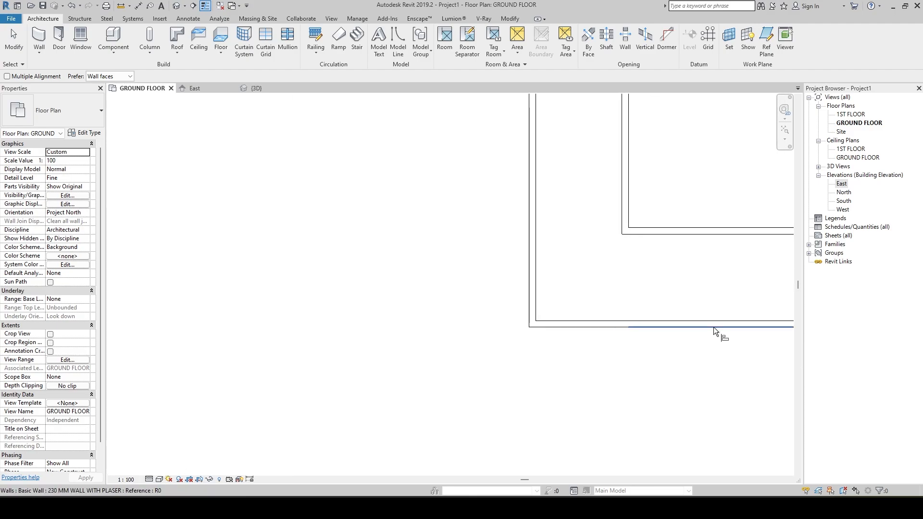
{"action": "key", "text": "Escape"}
{"action": "key", "text": "Escape"}
{"action": "scroll", "coordinate": [690, 358], "scroll_direction": "down", "scroll_amount": 5}
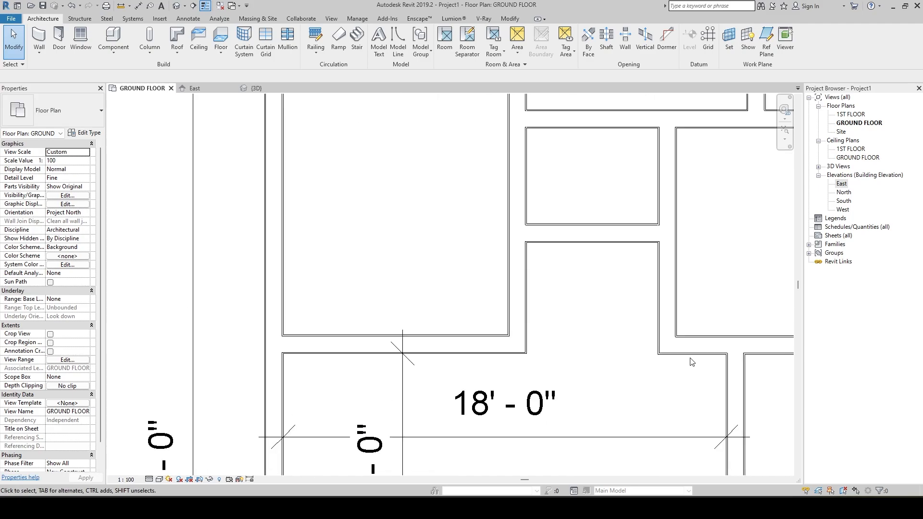
{"action": "scroll", "coordinate": [442, 341], "scroll_direction": "up", "scroll_amount": 2}
{"action": "key", "text": "a"}
{"action": "key", "text": "l"}
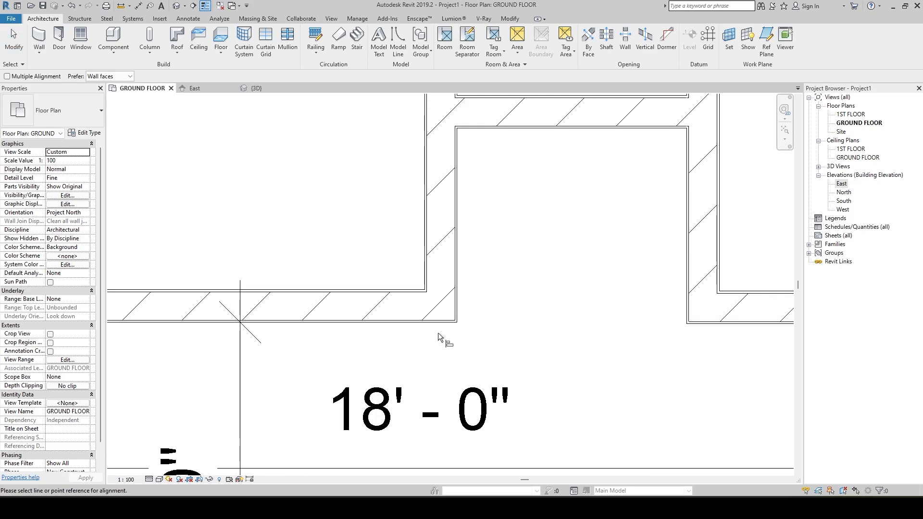
{"action": "key", "text": "Escape"}
{"action": "key", "text": "Escape"}
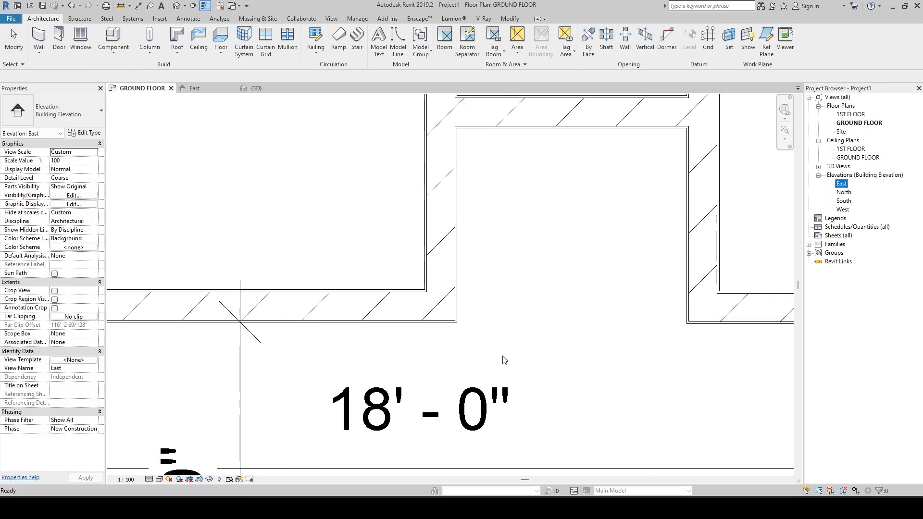
{"action": "scroll", "coordinate": [662, 368], "scroll_direction": "down", "scroll_amount": 2}
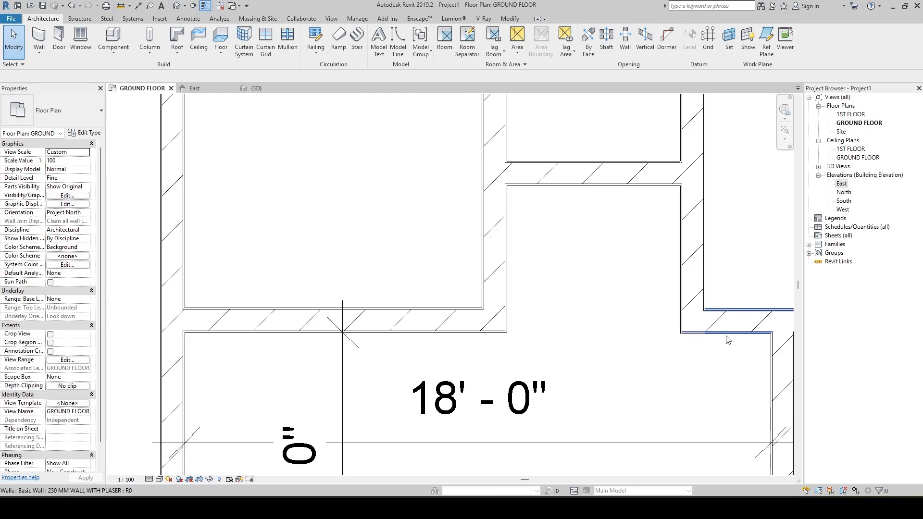
Align the kitchen's south wall with the living-room face of the north-west bedroom's south wall.
{"action": "left_click", "coordinate": [671, 331]}
{"action": "key", "text": "Escape"}
{"action": "key", "text": "a"}
{"action": "key", "text": "l"}
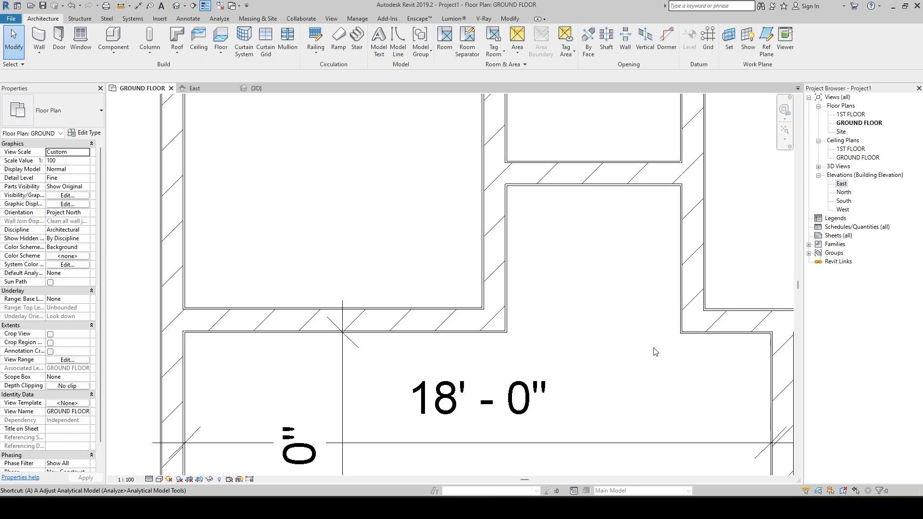
{"action": "left_click", "coordinate": [487, 335]}
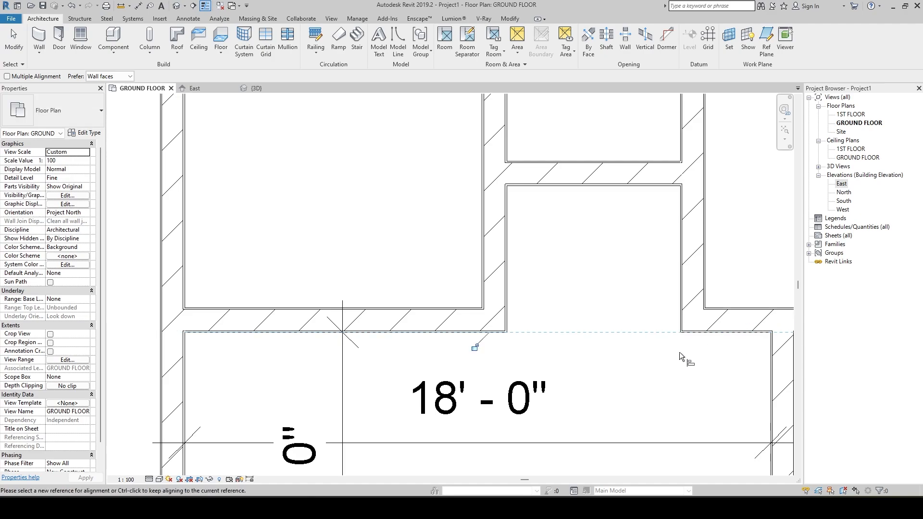
{"action": "key", "text": "Escape"}
{"action": "key", "text": "Escape"}
Compare the two toilets and their surrounding partitions with the ground floor plan image.
{"action": "scroll", "coordinate": [622, 354], "scroll_direction": "down", "scroll_amount": 4}
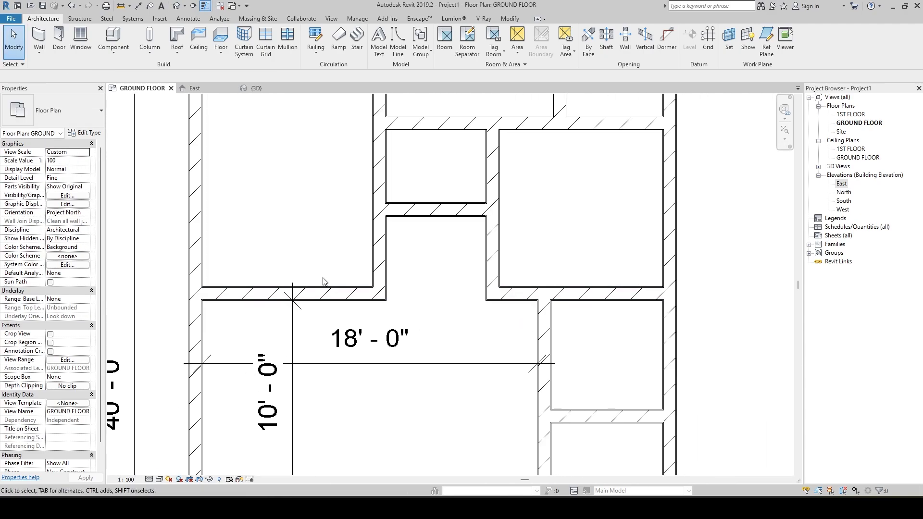
{"action": "left_click", "coordinate": [500, 363]}
{"action": "scroll", "coordinate": [501, 365], "scroll_direction": "up", "scroll_amount": 3}
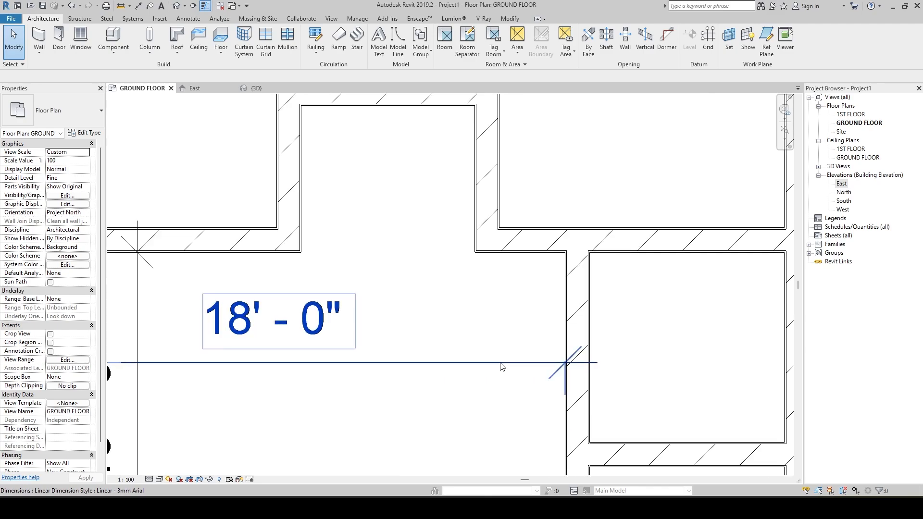
{"action": "scroll", "coordinate": [500, 367], "scroll_direction": "down", "scroll_amount": 5}
{"action": "key", "text": "alt+Tab"}
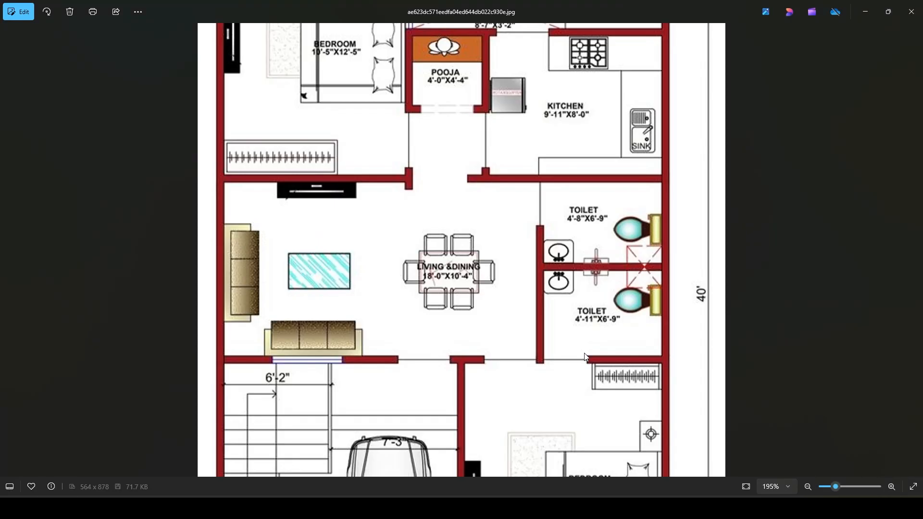
{"action": "scroll", "coordinate": [604, 268], "scroll_direction": "up", "scroll_amount": 3}
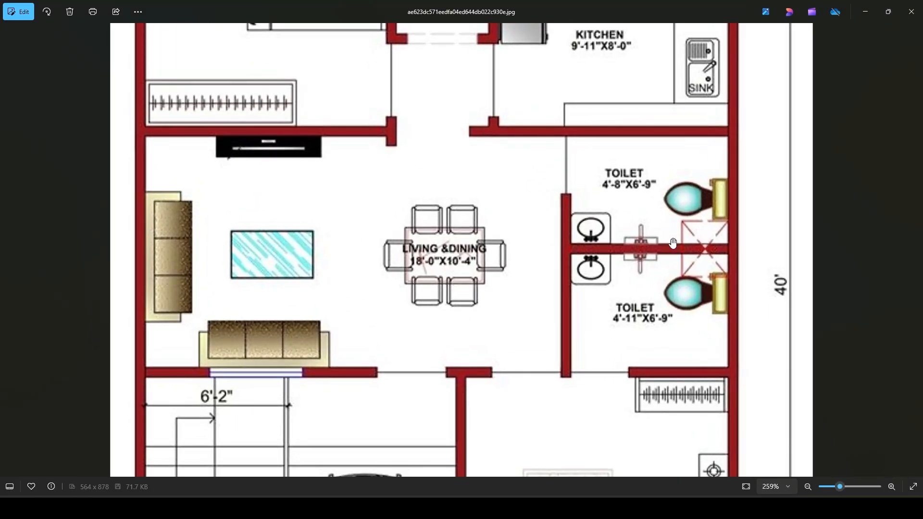
{"action": "key", "text": "alt+Tab"}
{"action": "middle_click_drag", "start_coordinate": [617, 369], "coordinate": [563, 311]}
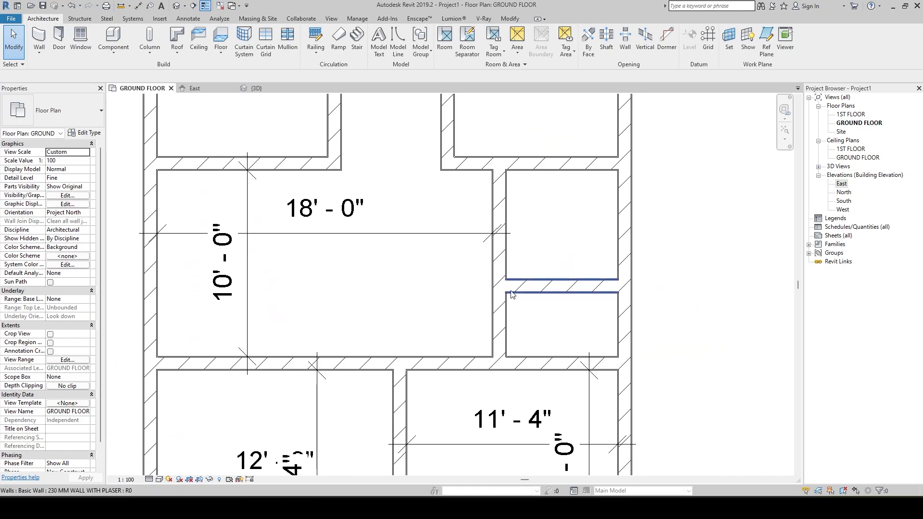
Duplicate the wall type of the partition between the living room and the toilets as "150 MM WALL".
{"action": "left_click", "coordinate": [506, 322]}
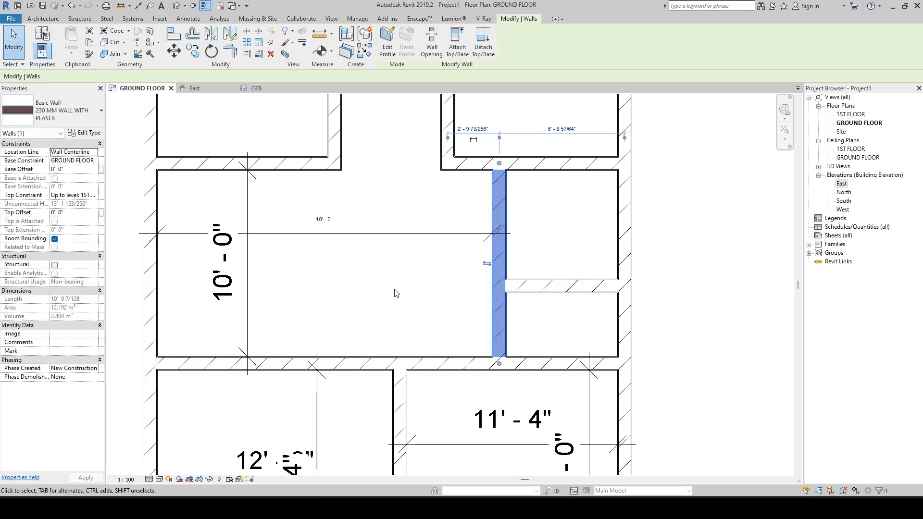
{"action": "left_click", "coordinate": [89, 136]}
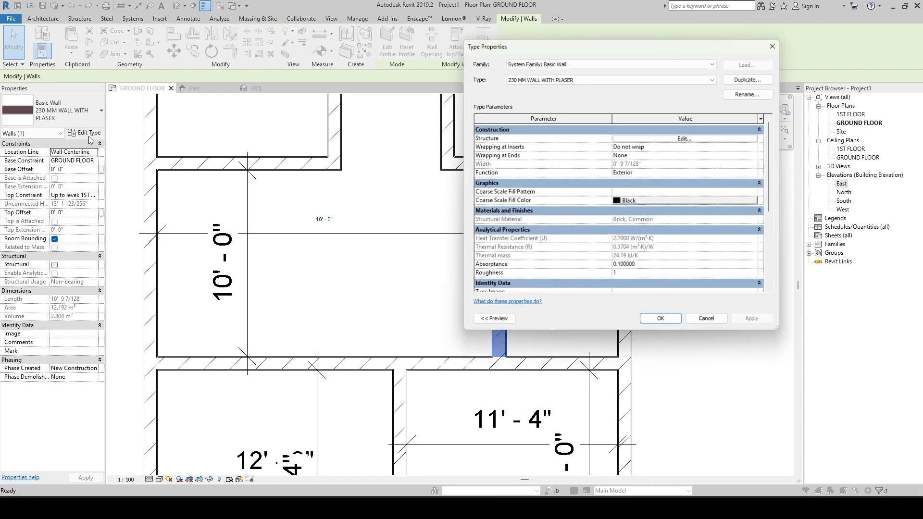
{"action": "left_click", "coordinate": [743, 80]}
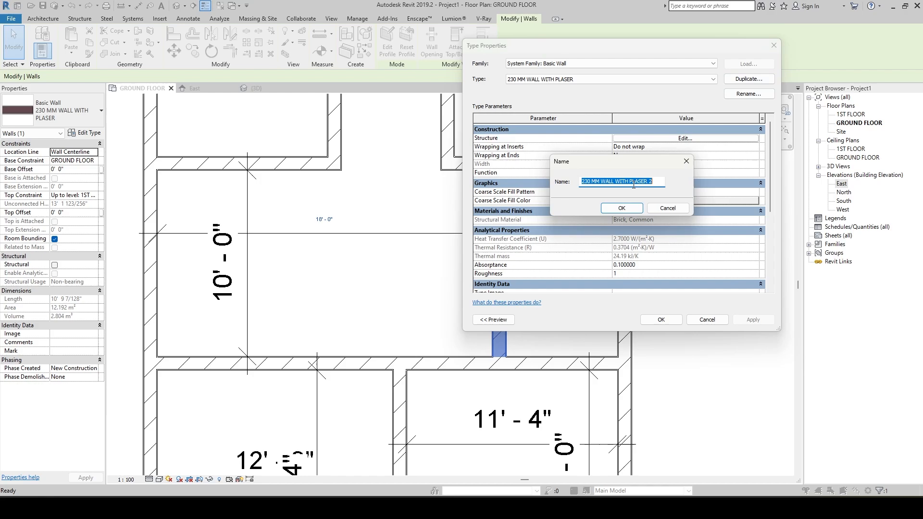
{"action": "type", "text": "150 MM WALL"}
{"action": "key", "text": "Return"}
Set the brick core layer of the 150 MM WALL type to 4" thick and apply the type to the toilet partition.
{"action": "left_click", "coordinate": [684, 138]}
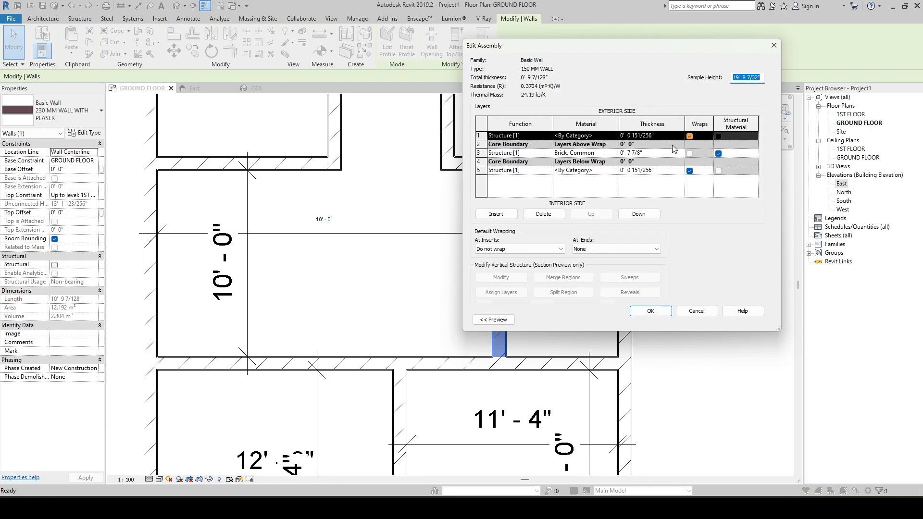
{"action": "left_click", "coordinate": [646, 152]}
{"action": "left_click_drag", "start_coordinate": [658, 152], "coordinate": [581, 152]}
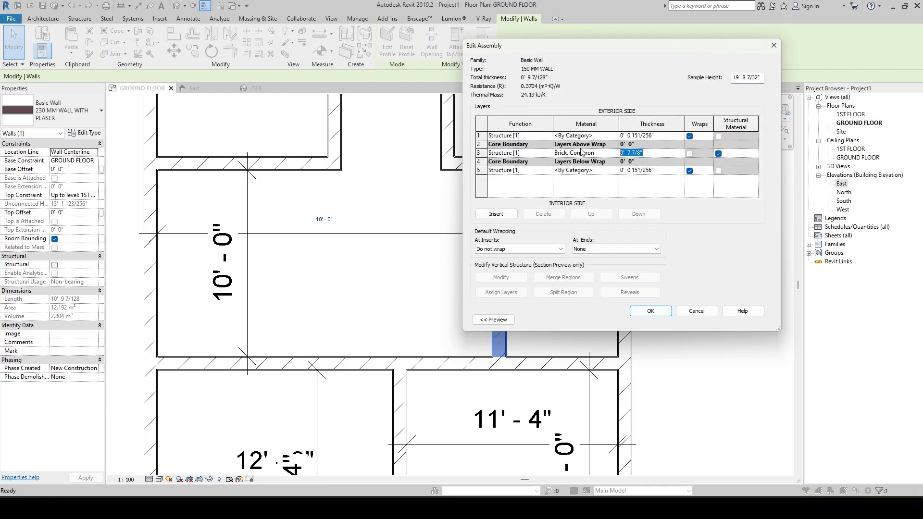
{"action": "type", "text": "4"}
{"action": "key", "text": "Tab"}
{"action": "left_click", "coordinate": [650, 311]}
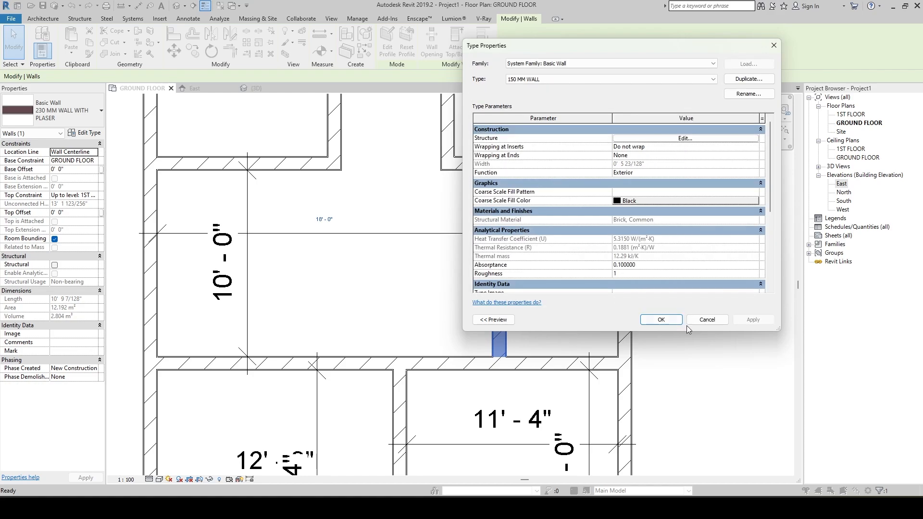
{"action": "left_click", "coordinate": [660, 320]}
{"action": "scroll", "coordinate": [547, 318], "scroll_direction": "up", "scroll_amount": 2}
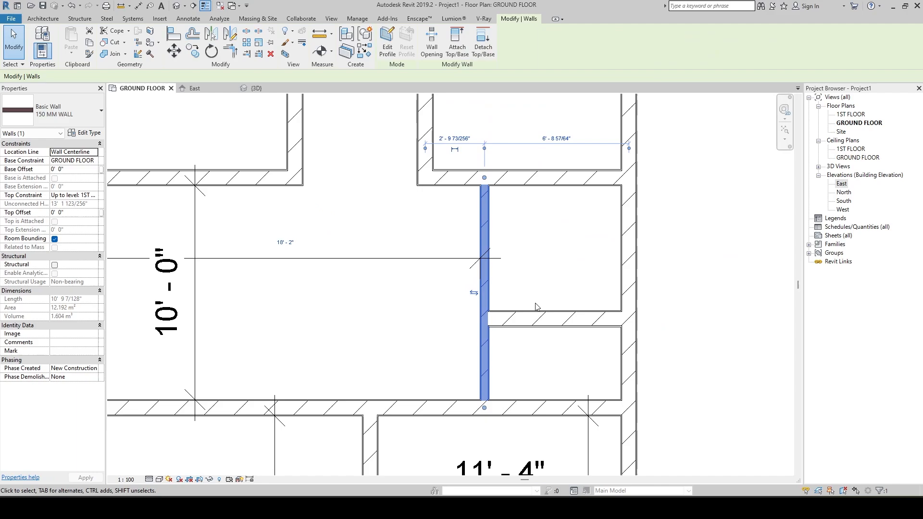
{"action": "middle_click_drag", "start_coordinate": [548, 374], "coordinate": [526, 322]}
{"action": "scroll", "coordinate": [509, 336], "scroll_direction": "up", "scroll_amount": 2}
{"action": "left_click", "coordinate": [532, 351]}
Match the wall between the two toilets to the 150 MM WALL type of the living-room partition.
{"action": "key", "text": "alt+Tab"}
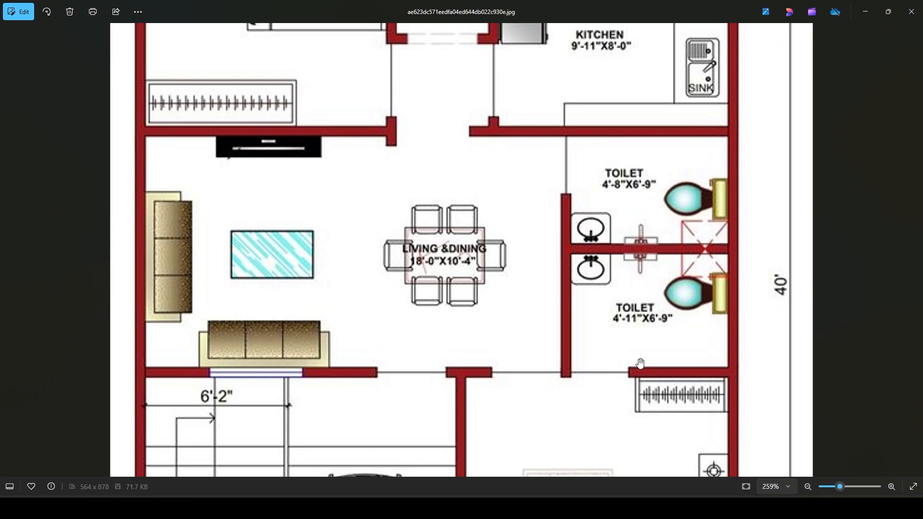
{"action": "key", "text": "alt+Tab"}
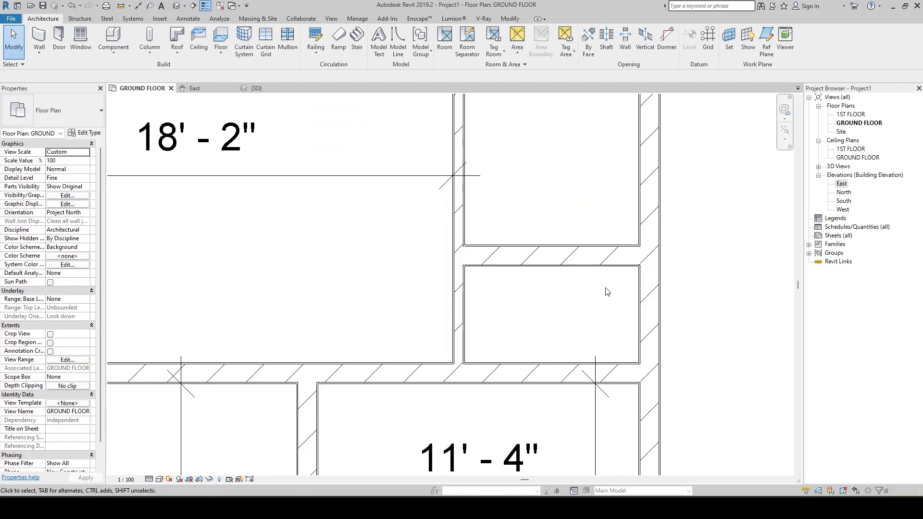
{"action": "middle_click_drag", "start_coordinate": [586, 319], "coordinate": [587, 371]}
{"action": "left_click", "coordinate": [426, 260]}
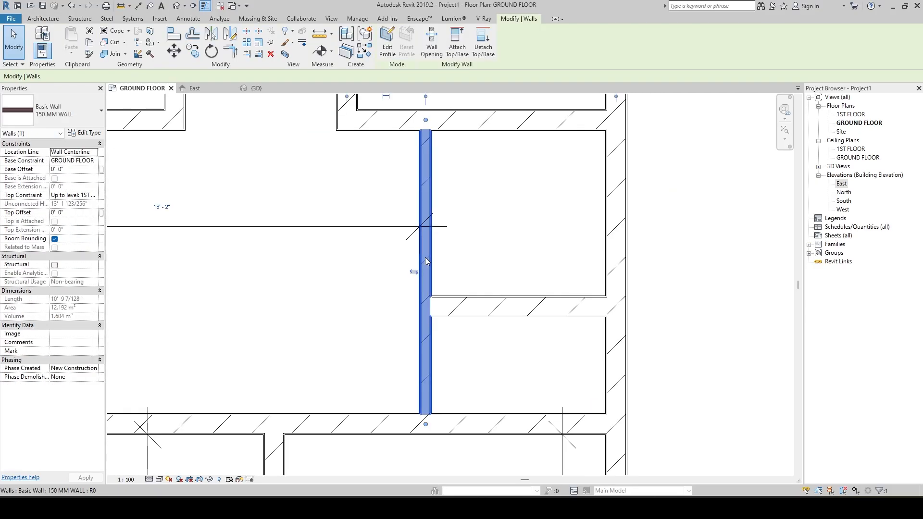
{"action": "key", "text": "Escape"}
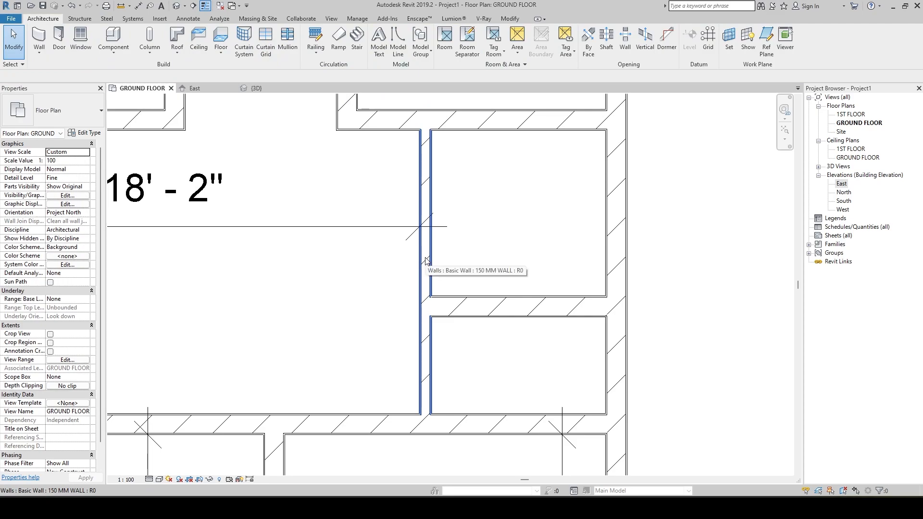
{"action": "key", "text": "m"}
{"action": "key", "text": "a"}
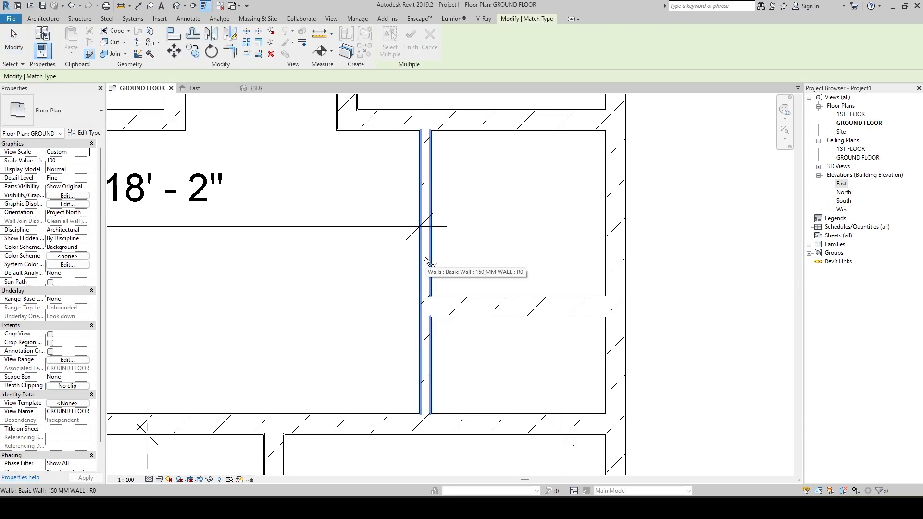
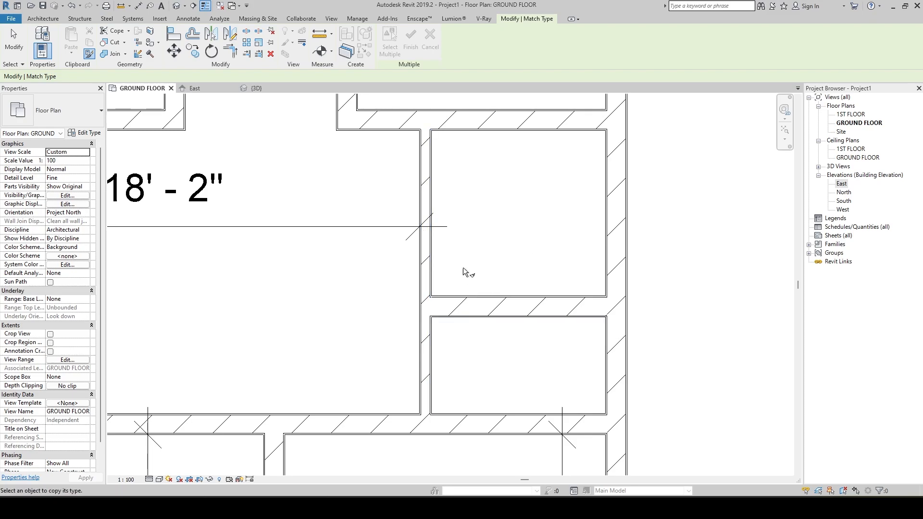
{"action": "left_click", "coordinate": [428, 247]}
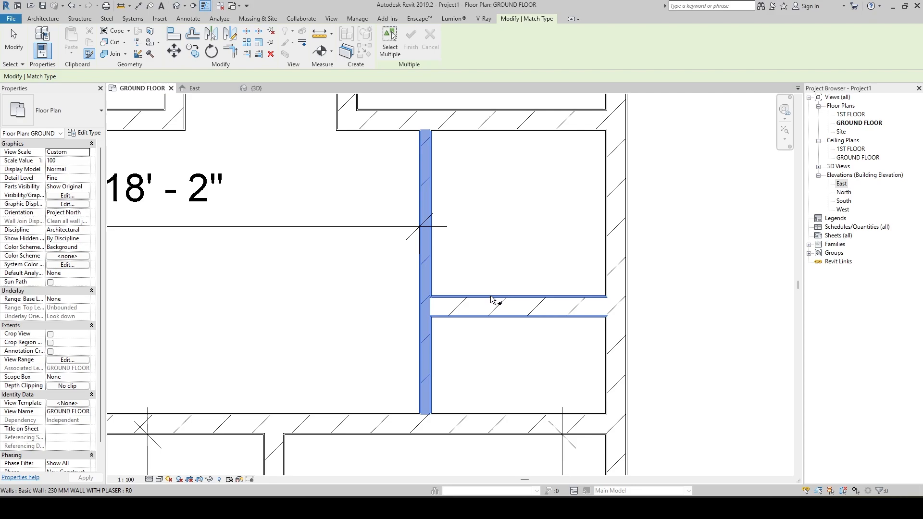
{"action": "left_click", "coordinate": [527, 303]}
{"action": "middle_click_drag", "start_coordinate": [527, 303], "coordinate": [604, 326]}
{"action": "scroll", "coordinate": [568, 277], "scroll_direction": "down", "scroll_amount": 1}
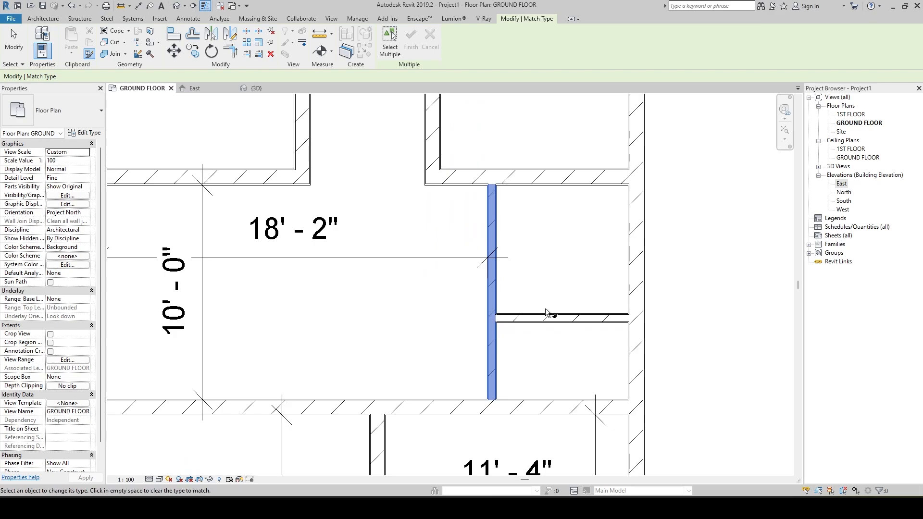
{"action": "left_click", "coordinate": [548, 289]}
{"action": "middle_click_drag", "start_coordinate": [554, 257], "coordinate": [568, 418]}
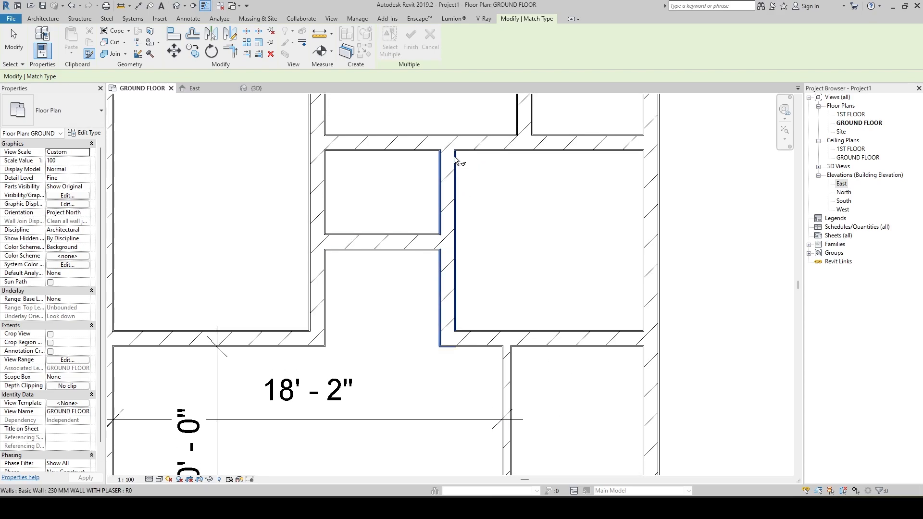
{"action": "scroll", "coordinate": [461, 168], "scroll_direction": "down", "scroll_amount": 1}
{"action": "middle_click_drag", "start_coordinate": [590, 380], "coordinate": [554, 282]}
{"action": "scroll", "coordinate": [518, 297], "scroll_direction": "up", "scroll_amount": 1}
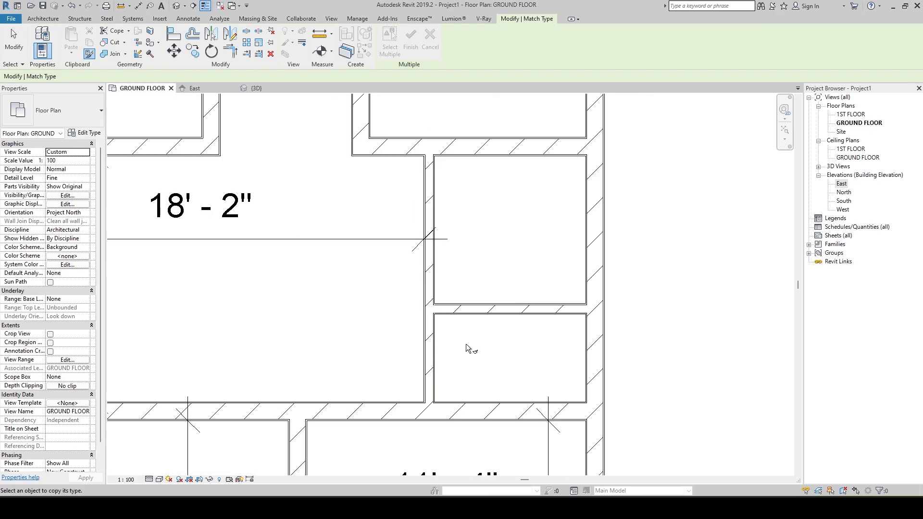
Check the toilet sizes in the floor plan image and dimension the south toilet's clear width between its inner wall faces.
{"action": "key", "text": "alt+Tab"}
{"action": "key", "text": "alt+Tab"}
{"action": "key", "text": "alt+Tab"}
{"action": "key", "text": "d"}
{"action": "key", "text": "i"}
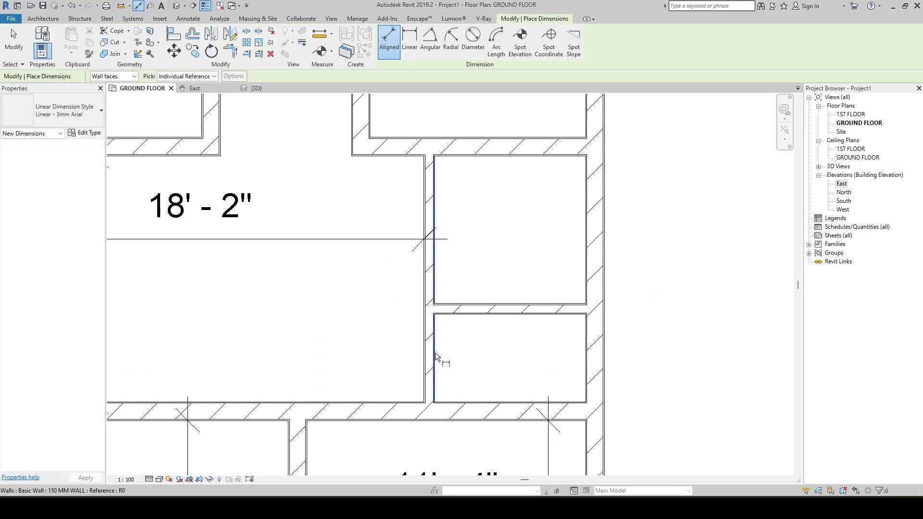
{"action": "left_click", "coordinate": [436, 356]}
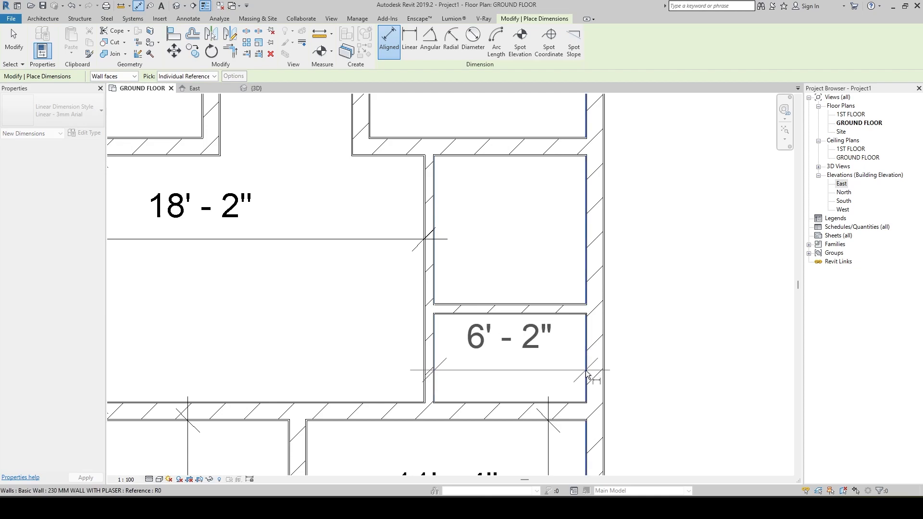
{"action": "key", "text": "Escape"}
{"action": "left_click", "coordinate": [584, 363]}
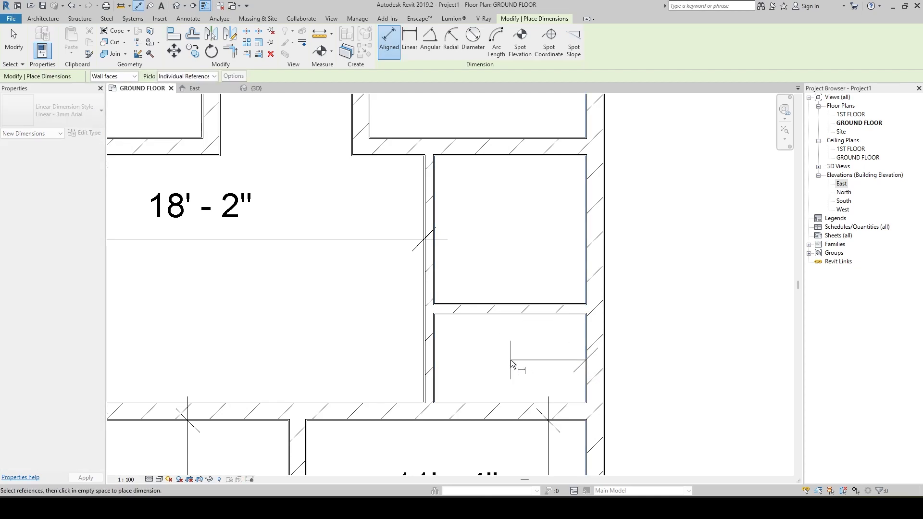
{"action": "left_click", "coordinate": [433, 364]}
{"action": "left_click", "coordinate": [486, 379]}
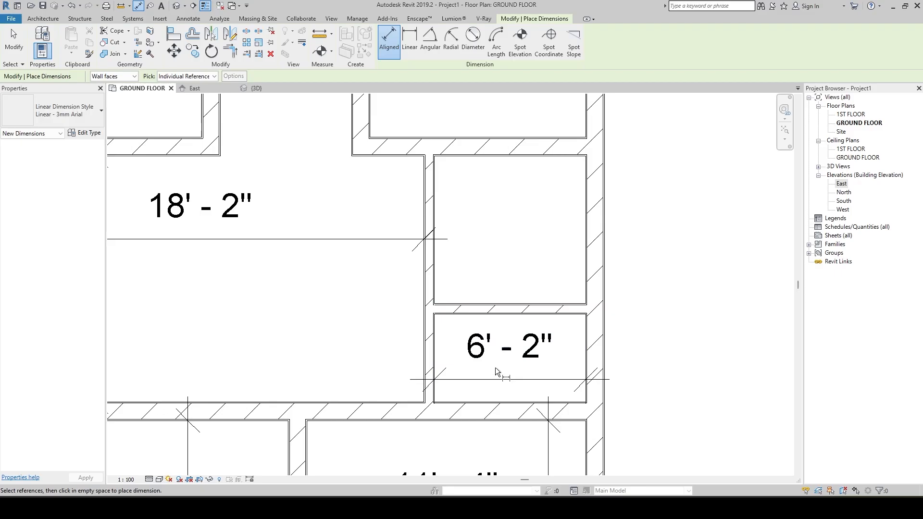
{"action": "scroll", "coordinate": [505, 361], "scroll_direction": "down", "scroll_amount": 1}
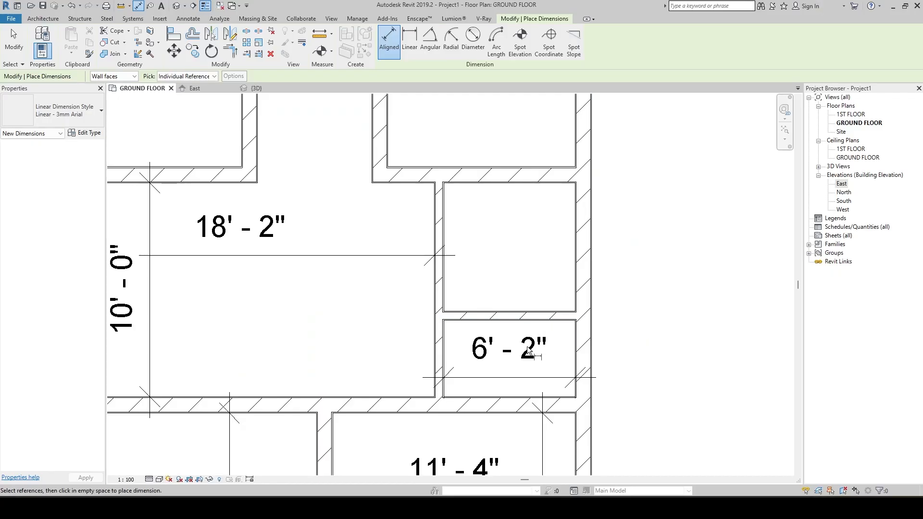
{"action": "key", "text": "Escape"}
{"action": "key", "text": "Escape"}
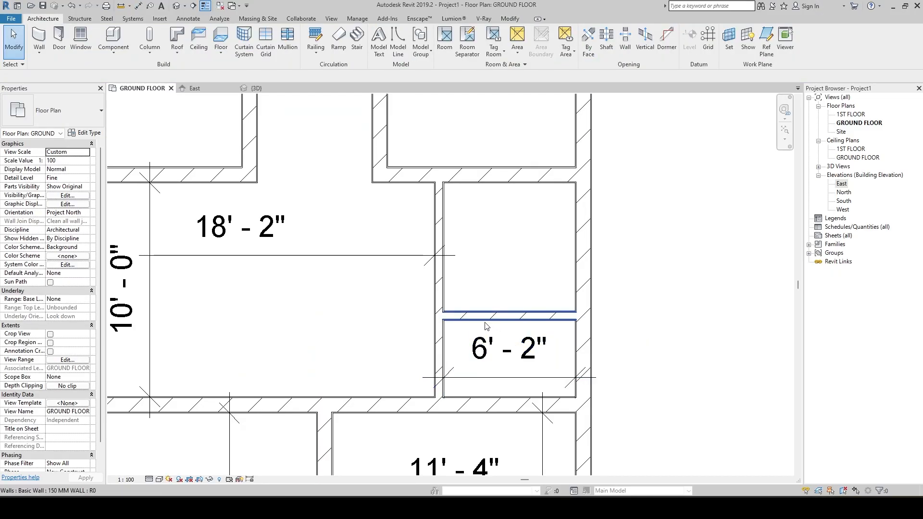
Set the south toilet's clear width to 5'0" by moving the partition it shares with the living room.
{"action": "left_click", "coordinate": [439, 339]}
{"action": "left_click", "coordinate": [505, 357]}
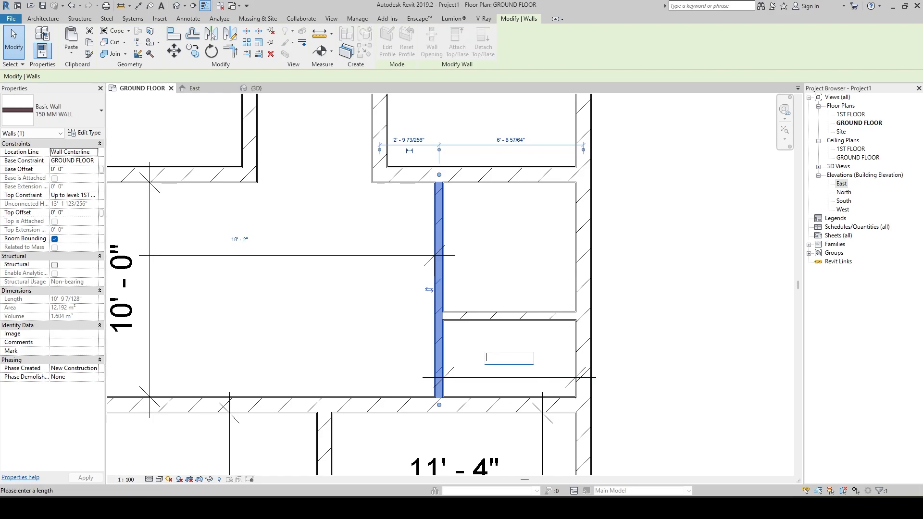
{"action": "key", "text": "Return"}
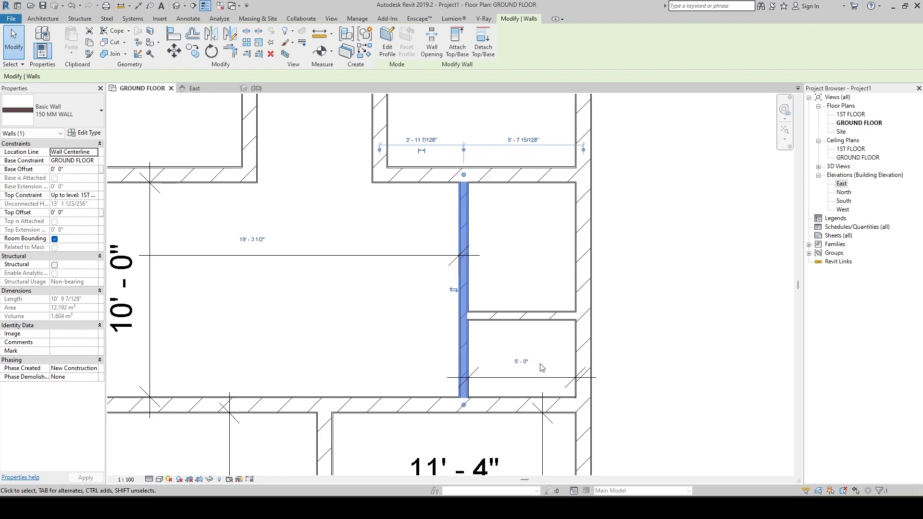
{"action": "scroll", "coordinate": [542, 367], "scroll_direction": "down", "scroll_amount": 4}
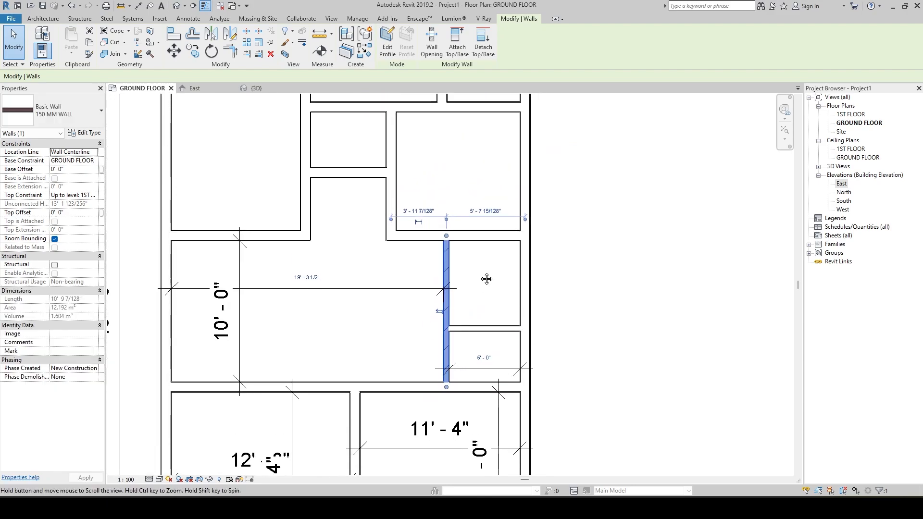
{"action": "scroll", "coordinate": [495, 294], "scroll_direction": "up", "scroll_amount": 2}
{"action": "scroll", "coordinate": [495, 294], "scroll_direction": "up", "scroll_amount": 3}
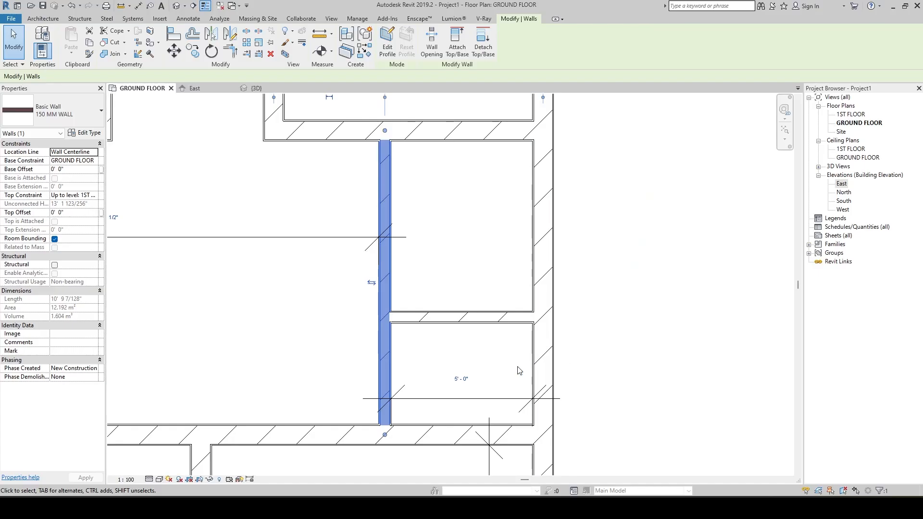
{"action": "scroll", "coordinate": [475, 231], "scroll_direction": "up", "scroll_amount": 2}
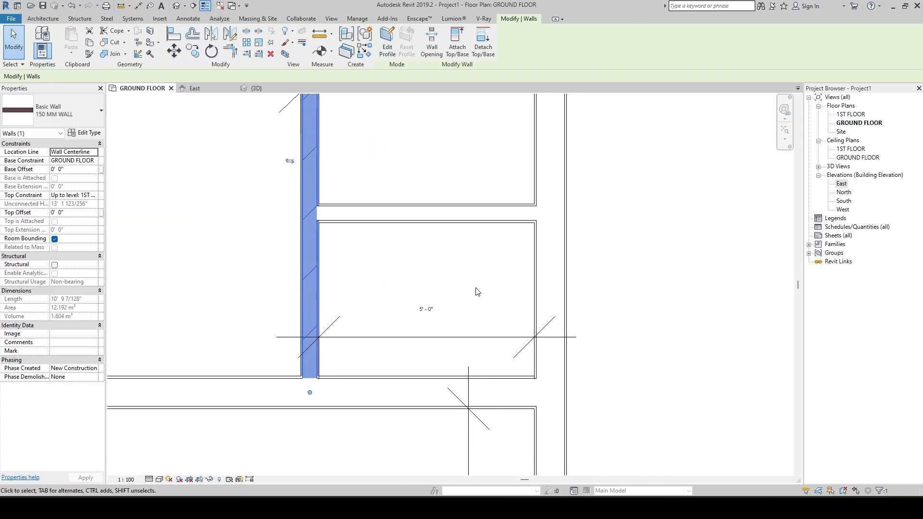
Dimension the south toilet's clear north-south length between its inner wall faces.
{"action": "left_click", "coordinate": [428, 222]}
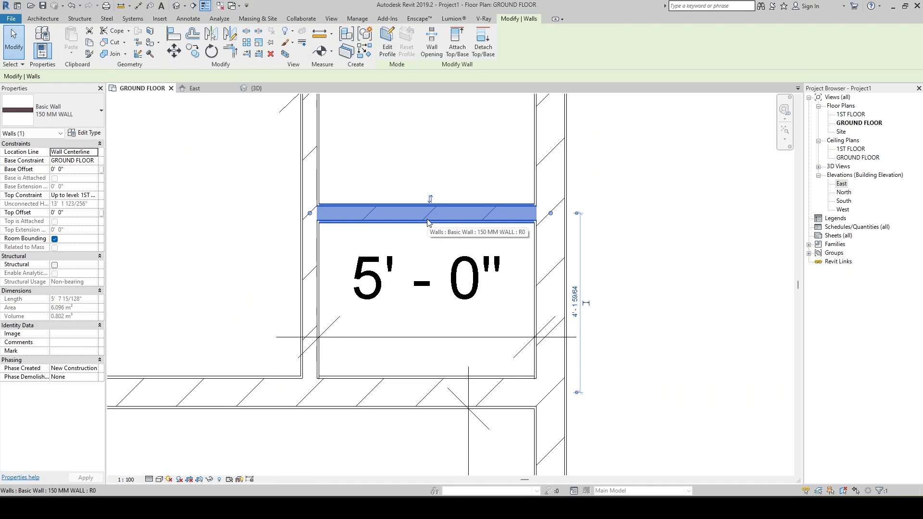
{"action": "key", "text": "d"}
{"action": "key", "text": "i"}
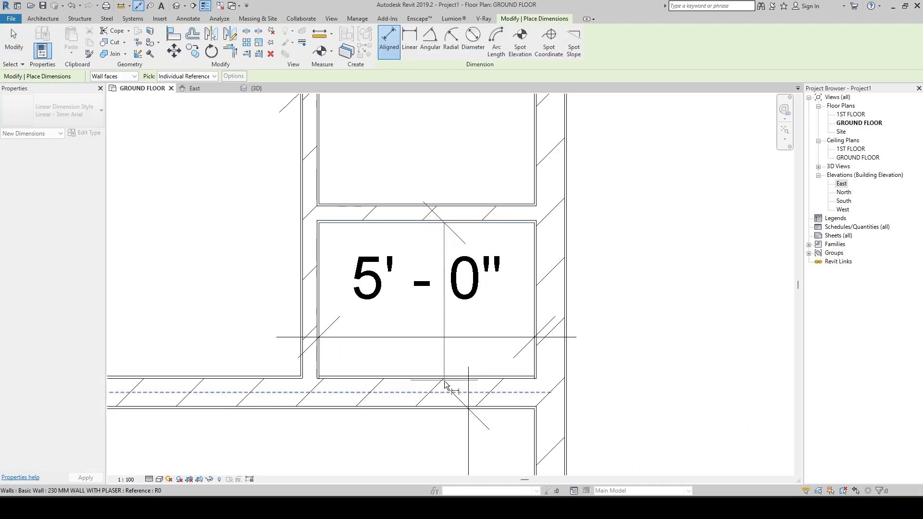
{"action": "left_click", "coordinate": [446, 379]}
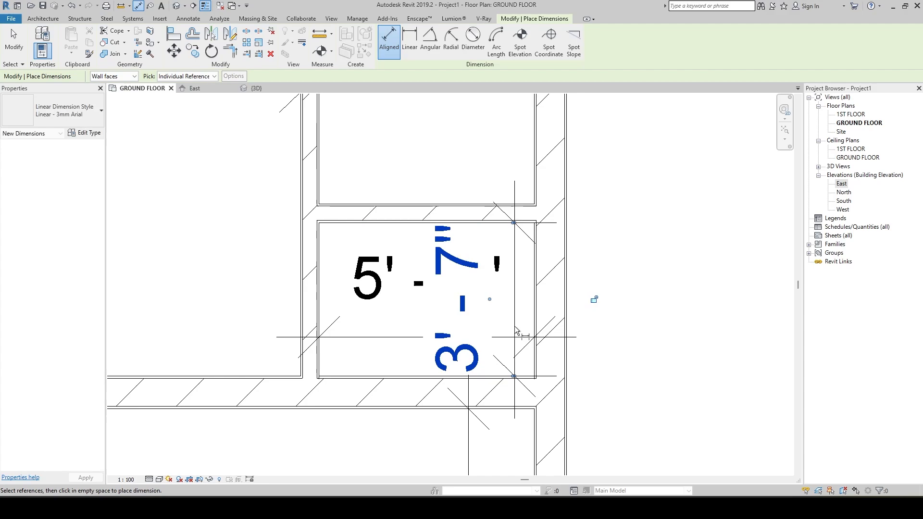
{"action": "left_click", "coordinate": [516, 332]}
{"action": "key", "text": "Escape"}
{"action": "key", "text": "Escape"}
Set the south toilet's clear north-south length to 6'9" by moving the wall between the two toilets.
{"action": "left_click", "coordinate": [388, 229]}
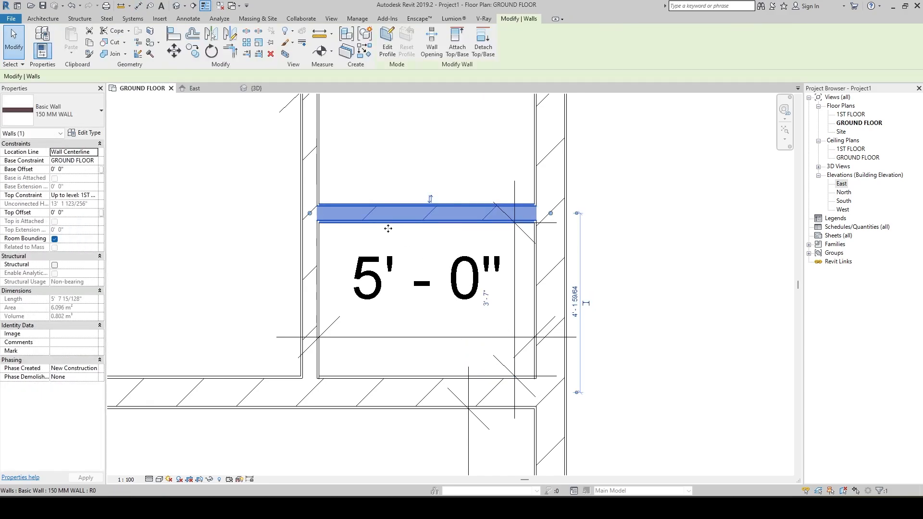
{"action": "left_click", "coordinate": [486, 297]}
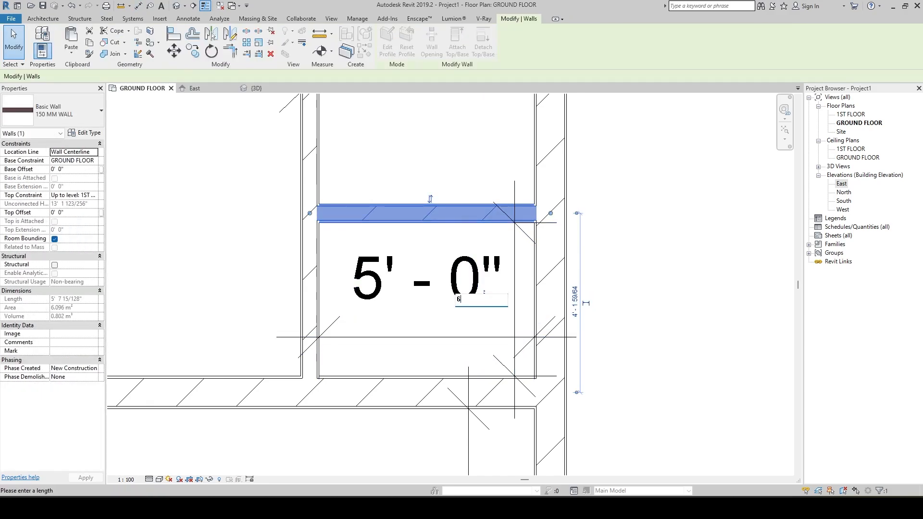
{"action": "key", "text": "Return"}
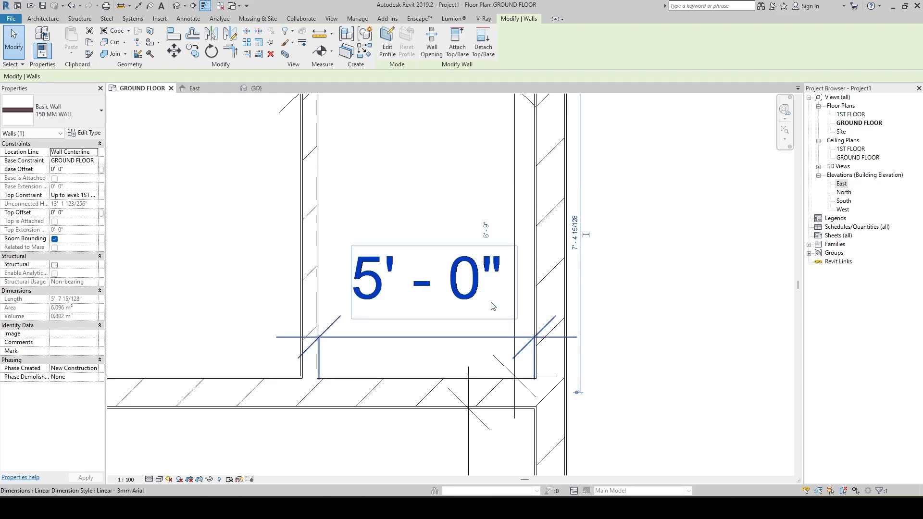
{"action": "scroll", "coordinate": [493, 316], "scroll_direction": "down", "scroll_amount": 3}
{"action": "scroll", "coordinate": [553, 237], "scroll_direction": "down", "scroll_amount": 1}
{"action": "left_click", "coordinate": [557, 237]}
Check the size and arrangement of the two toilets in the floor plan image against the modelled rooms.
{"action": "middle_click_drag", "start_coordinate": [562, 218], "coordinate": [556, 284]}
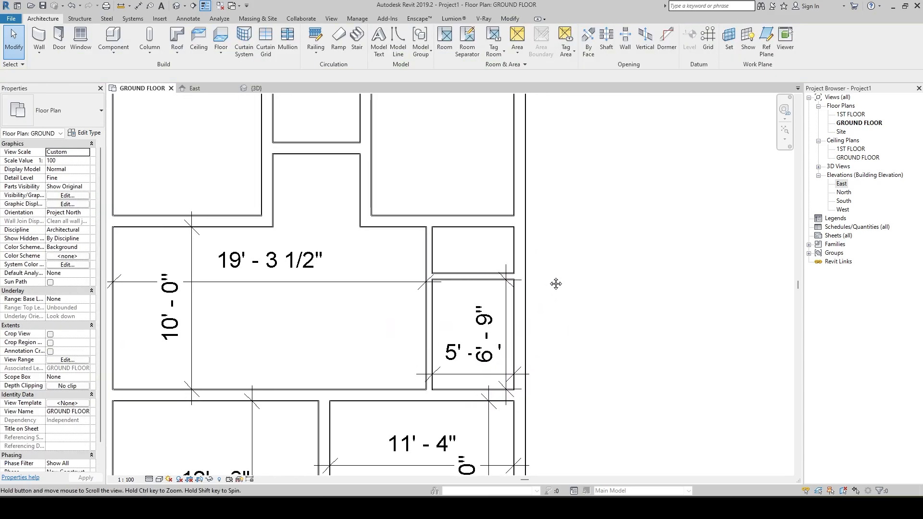
{"action": "key", "text": "alt+Tab"}
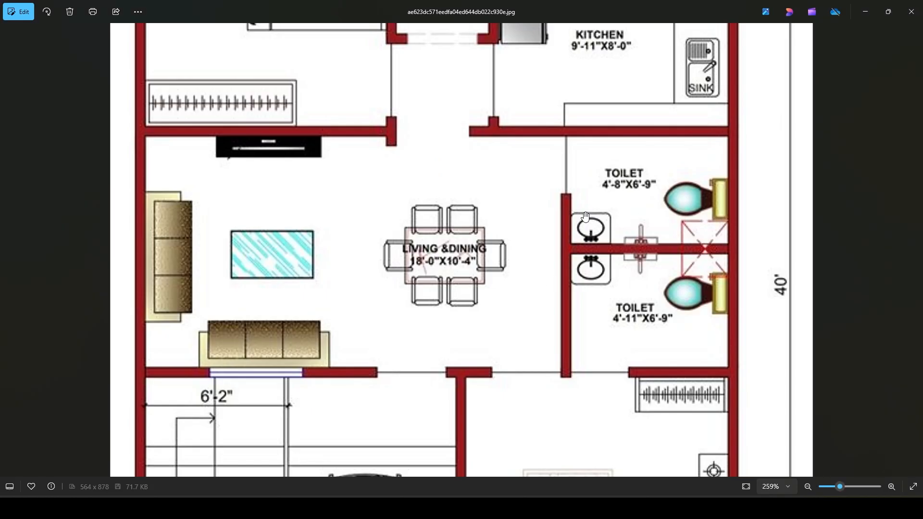
{"action": "scroll", "coordinate": [495, 220], "scroll_direction": "up", "scroll_amount": 2}
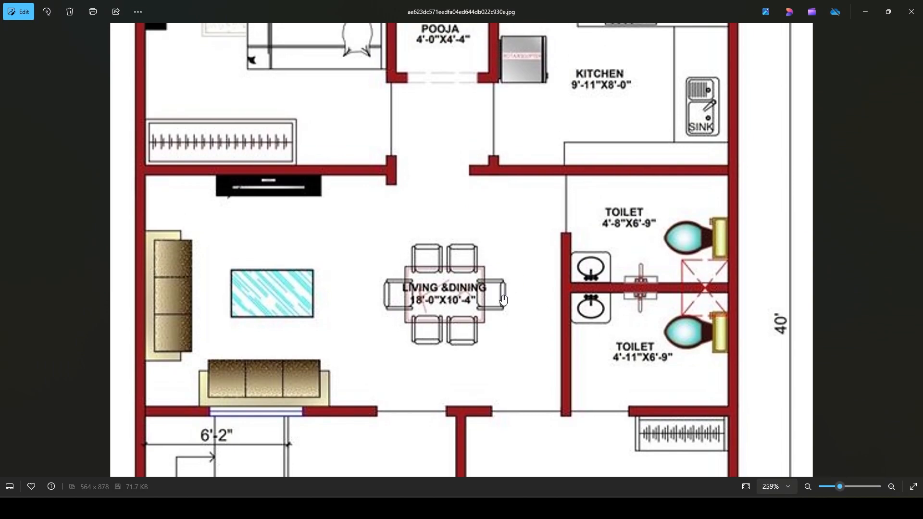
{"action": "key", "text": "alt+Tab"}
{"action": "middle_click_drag", "start_coordinate": [440, 243], "coordinate": [442, 272]}
{"action": "scroll", "coordinate": [458, 279], "scroll_direction": "up", "scroll_amount": 1}
{"action": "middle_click_drag", "start_coordinate": [460, 280], "coordinate": [486, 261]}
{"action": "scroll", "coordinate": [536, 216], "scroll_direction": "down", "scroll_amount": 1}
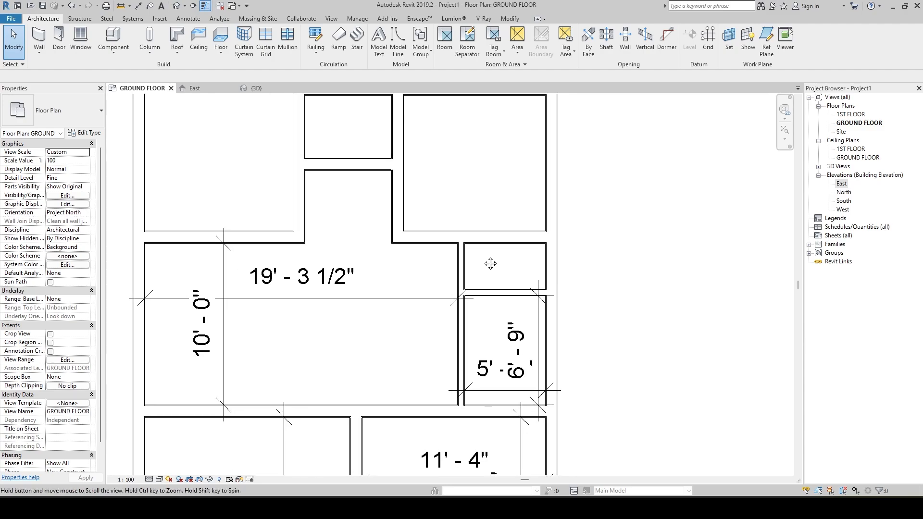
{"action": "left_click", "coordinate": [518, 354]}
{"action": "key", "text": "Escape"}
{"action": "left_click", "coordinate": [512, 342]}
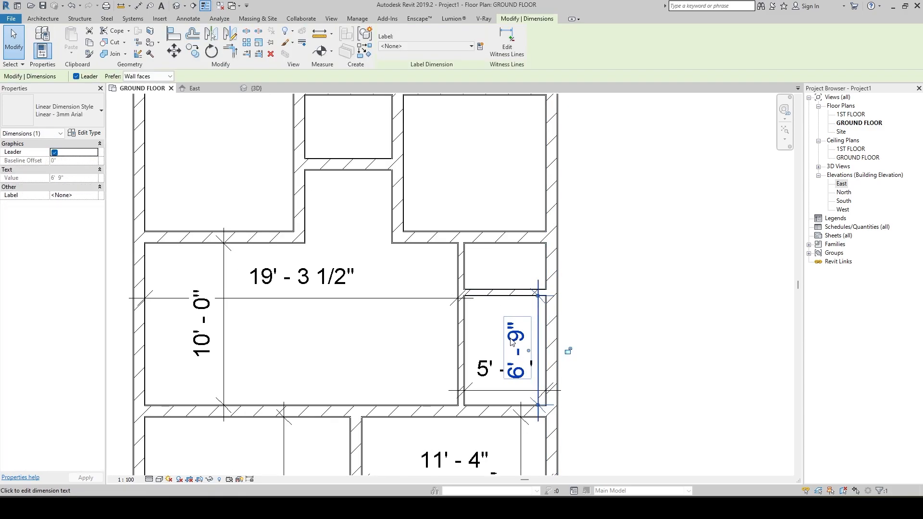
{"action": "left_click", "coordinate": [510, 343]}
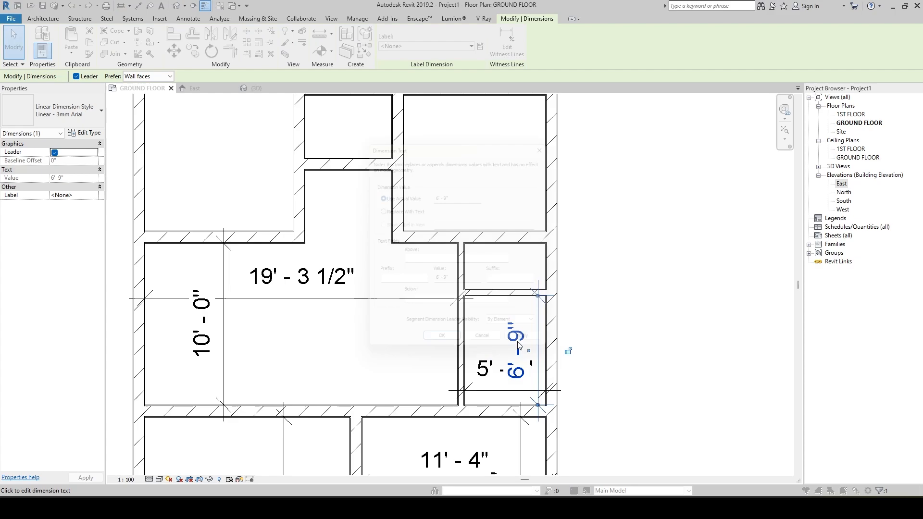
{"action": "key", "text": "Escape"}
Set the south toilet's clear north-south length to 5'0" by moving the wall between the two toilets.
{"action": "left_click", "coordinate": [514, 293]}
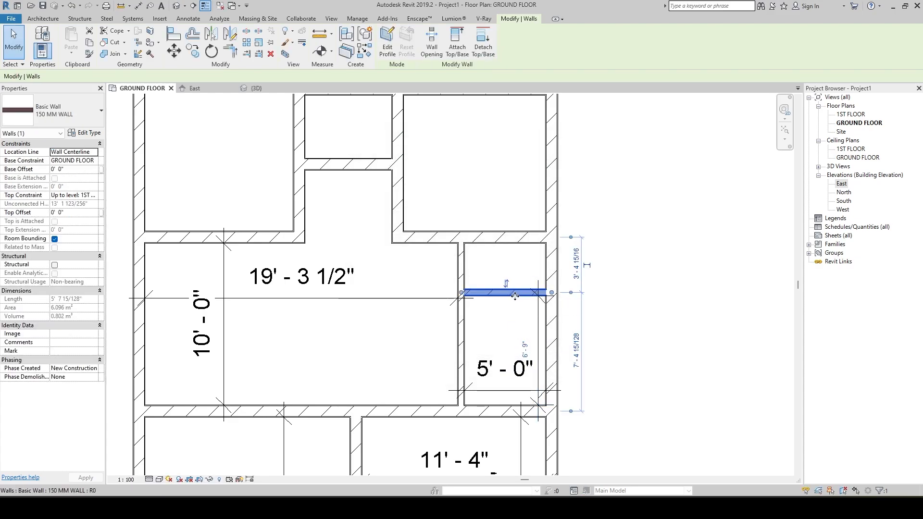
{"action": "key", "text": "Escape"}
{"action": "left_click", "coordinate": [510, 298]}
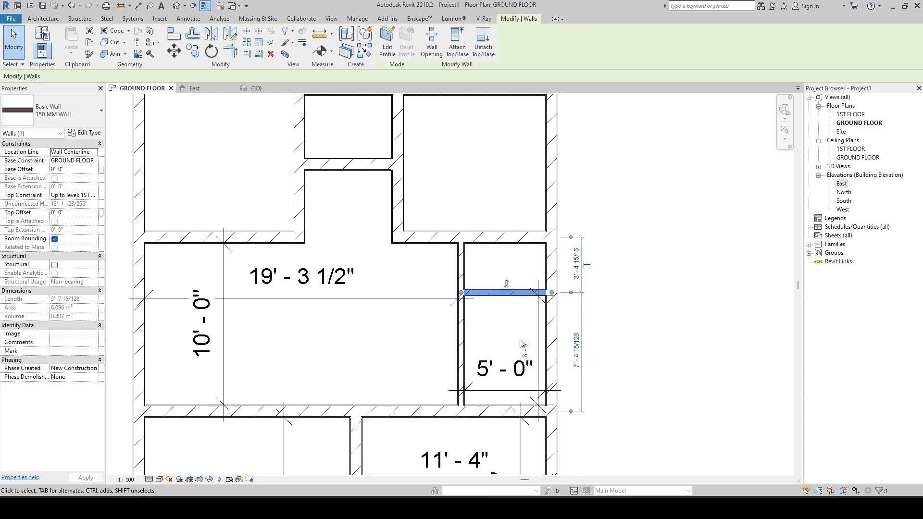
{"action": "left_click", "coordinate": [522, 347]}
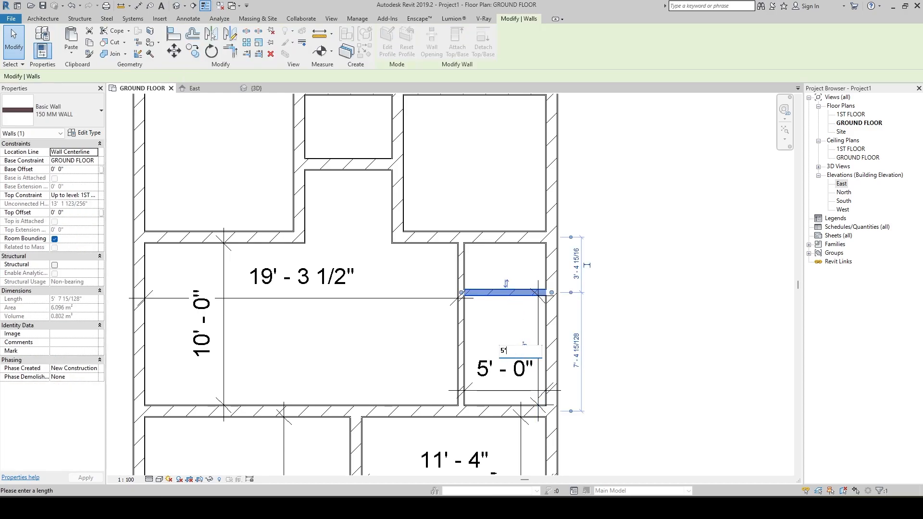
{"action": "type", "text": "5'"}
{"action": "key", "text": "Return"}
{"action": "key", "text": "Escape"}
Compare the toilet, kitchen, pooja, utility and store walls in the floor plan image with the model.
{"action": "scroll", "coordinate": [470, 303], "scroll_direction": "up", "scroll_amount": 3}
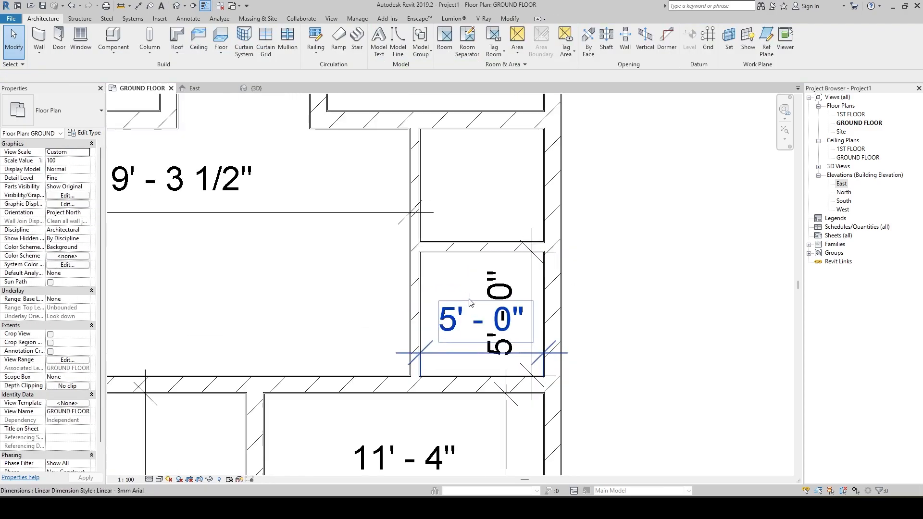
{"action": "scroll", "coordinate": [466, 302], "scroll_direction": "up", "scroll_amount": 2}
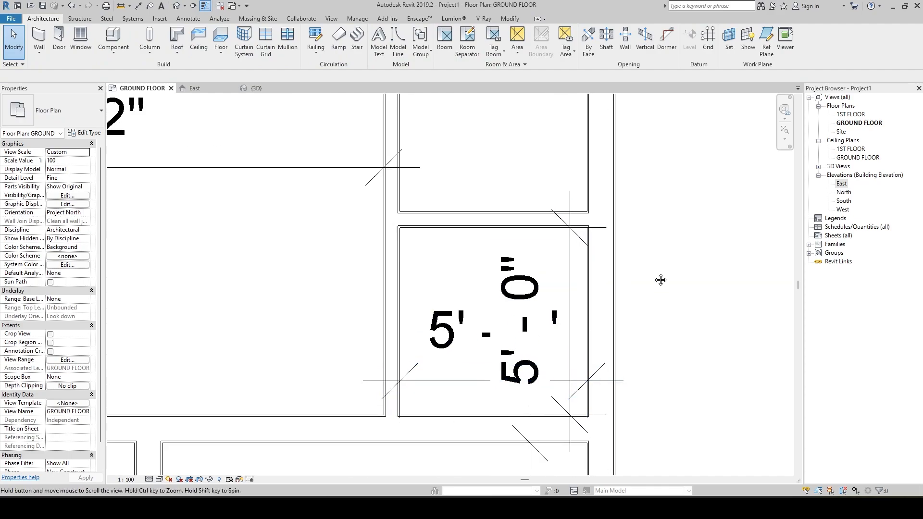
{"action": "middle_click_drag", "start_coordinate": [660, 280], "coordinate": [647, 418]}
{"action": "scroll", "coordinate": [463, 255], "scroll_direction": "down", "scroll_amount": 1}
{"action": "middle_click_drag", "start_coordinate": [464, 253], "coordinate": [451, 317]}
{"action": "scroll", "coordinate": [459, 229], "scroll_direction": "down", "scroll_amount": 1}
{"action": "key", "text": "alt+Tab"}
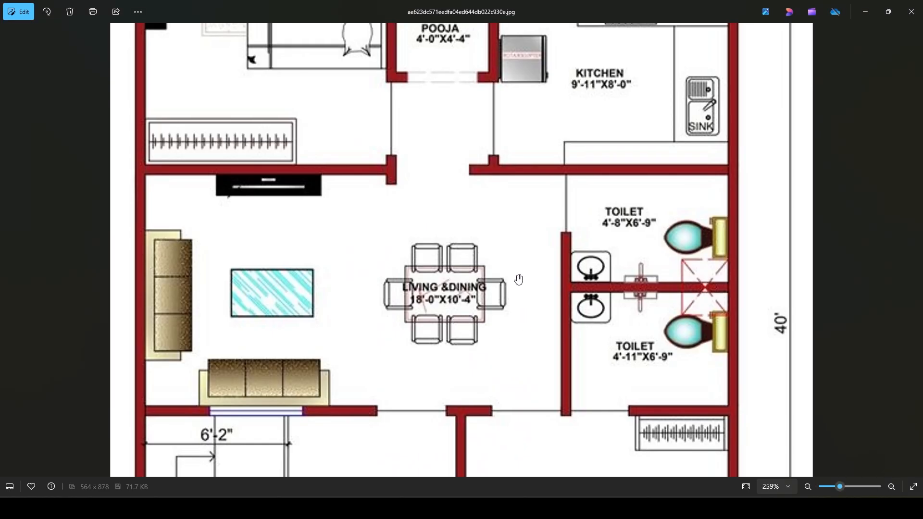
{"action": "scroll", "coordinate": [630, 255], "scroll_direction": "up", "scroll_amount": 1}
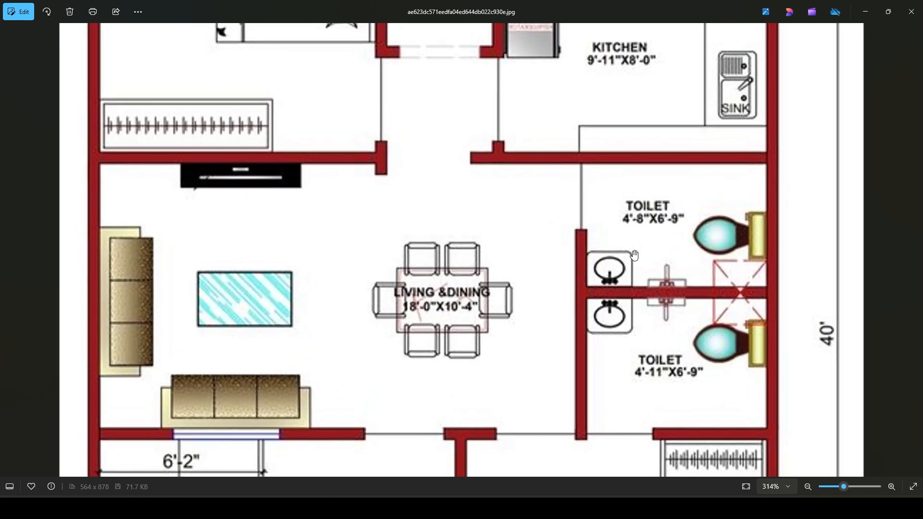
{"action": "left_click_drag", "start_coordinate": [629, 253], "coordinate": [620, 323]}
{"action": "scroll", "coordinate": [622, 251], "scroll_direction": "down", "scroll_amount": 2}
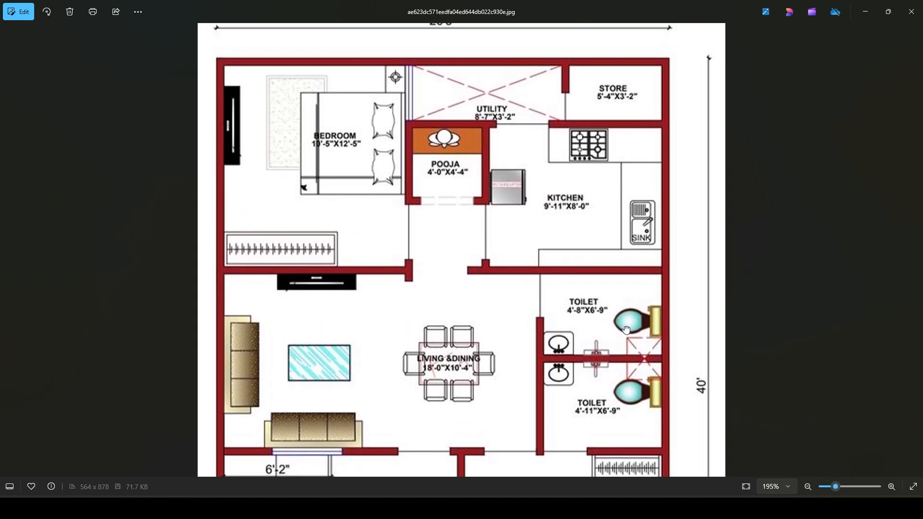
{"action": "scroll", "coordinate": [500, 243], "scroll_direction": "up", "scroll_amount": 2}
{"action": "left_click_drag", "start_coordinate": [500, 245], "coordinate": [508, 314]}
{"action": "key", "text": "alt+Tab"}
{"action": "scroll", "coordinate": [536, 271], "scroll_direction": "down", "scroll_amount": 2}
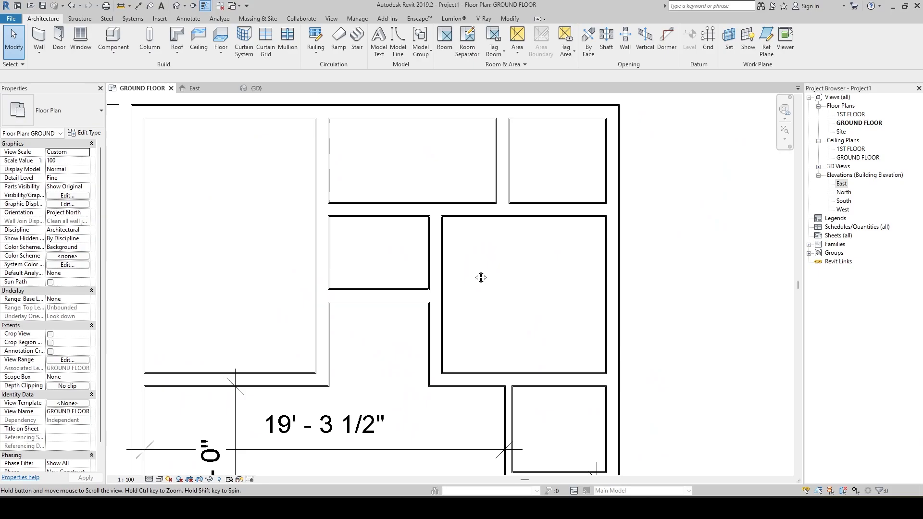
{"action": "scroll", "coordinate": [480, 293], "scroll_direction": "down", "scroll_amount": 2}
{"action": "key", "text": "alt+Tab"}
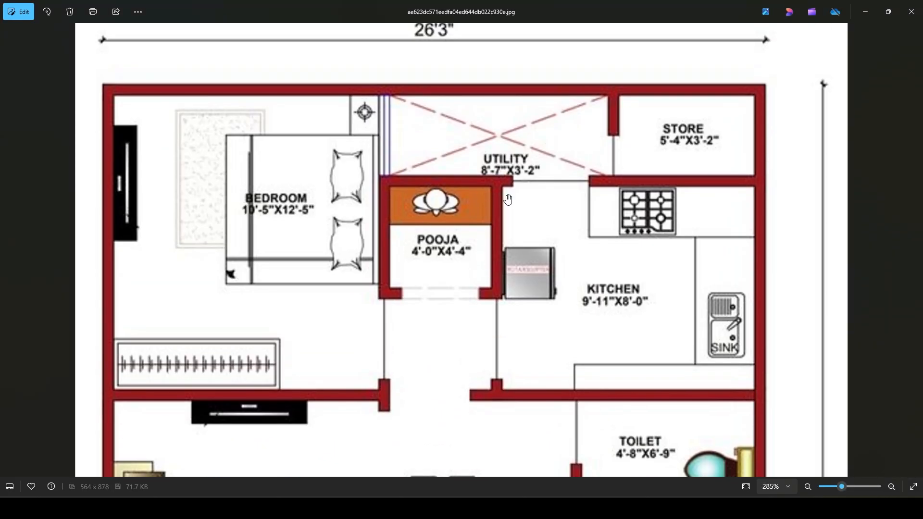
{"action": "key", "text": "alt+Tab"}
Match the pooja room's south wall and the wall between pooja and kitchen to the toilet partition's 150 MM WALL type.
{"action": "scroll", "coordinate": [427, 219], "scroll_direction": "up", "scroll_amount": 4}
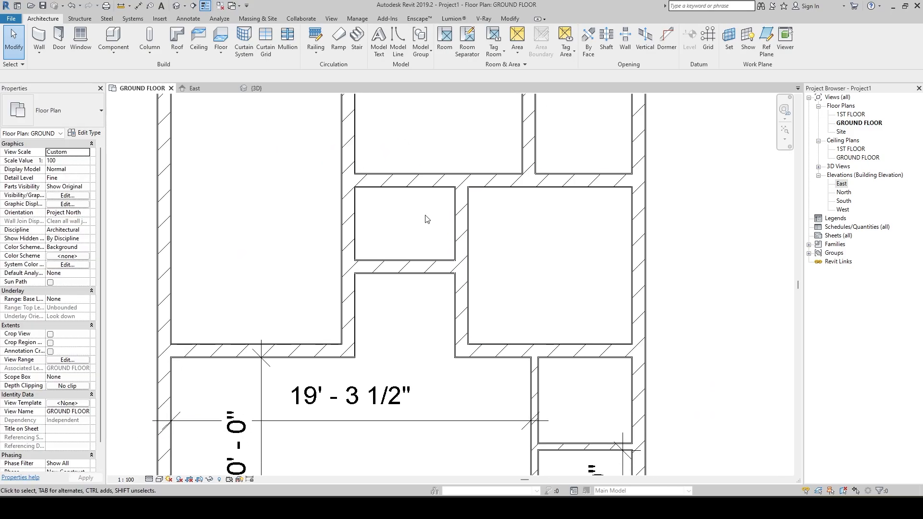
{"action": "scroll", "coordinate": [500, 329], "scroll_direction": "down", "scroll_amount": 2}
{"action": "scroll", "coordinate": [500, 330], "scroll_direction": "up", "scroll_amount": 3}
{"action": "left_click", "coordinate": [517, 282]}
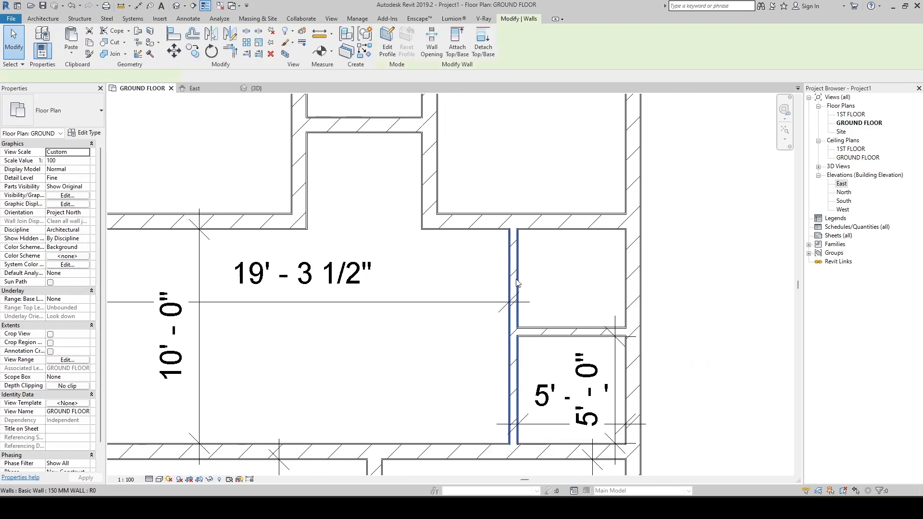
{"action": "key", "text": "m"}
{"action": "key", "text": "a"}
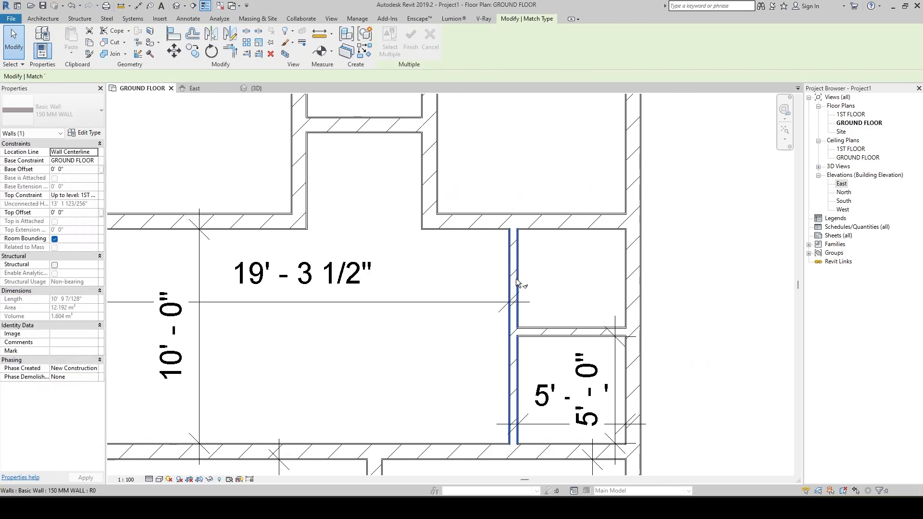
{"action": "middle_click_drag", "start_coordinate": [542, 232], "coordinate": [559, 361]}
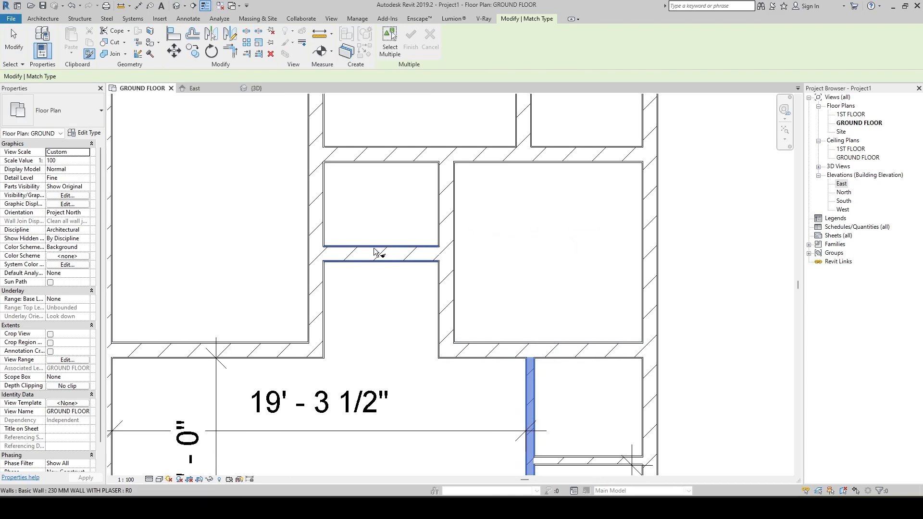
{"action": "left_click", "coordinate": [374, 251]}
{"action": "left_click", "coordinate": [447, 212]}
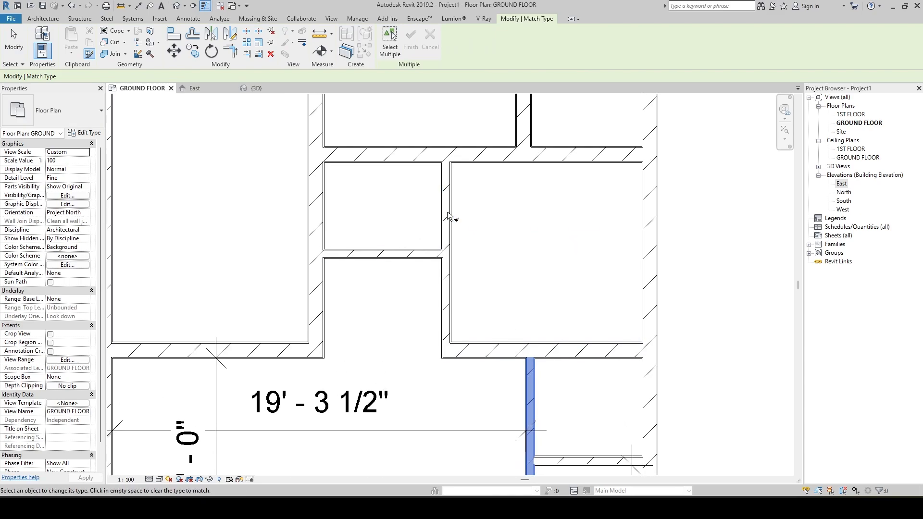
Match the utility and store's south wall and the partition between utility and store to the 150 MM WALL type.
{"action": "left_click", "coordinate": [323, 217]}
{"action": "left_click", "coordinate": [402, 161]}
{"action": "mouse_move", "coordinate": [402, 165]}
{"action": "middle_mouse_down"}
{"action": "mouse_move", "coordinate": [419, 266]}
{"action": "mouse_move", "coordinate": [409, 286]}
{"action": "middle_mouse_up"}
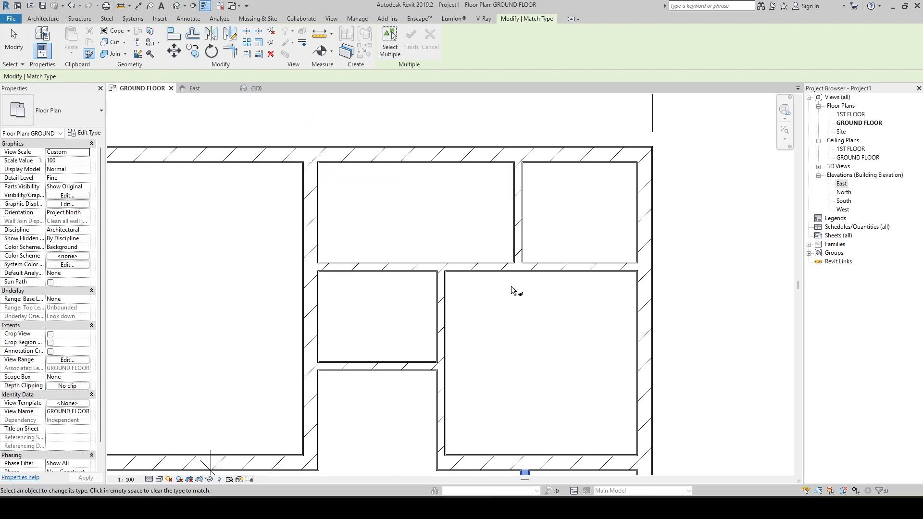
{"action": "middle_click_drag", "start_coordinate": [512, 288], "coordinate": [509, 255]}
{"action": "scroll", "coordinate": [484, 280], "scroll_direction": "down", "scroll_amount": 1}
Check the pooja room's wall layout and south opening in the floor plan image, then end type matching.
{"action": "key", "text": "alt+Tab"}
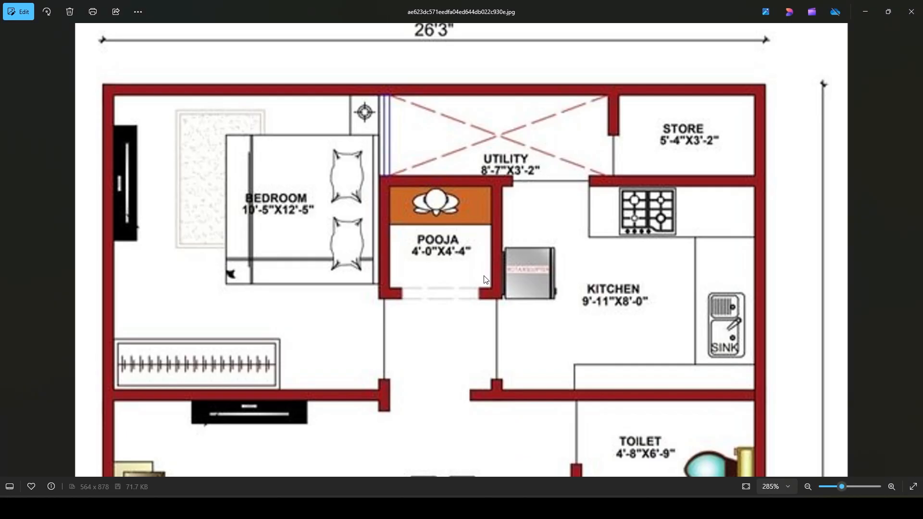
{"action": "key", "text": "alt+Tab"}
{"action": "middle_click_drag", "start_coordinate": [488, 278], "coordinate": [494, 247]}
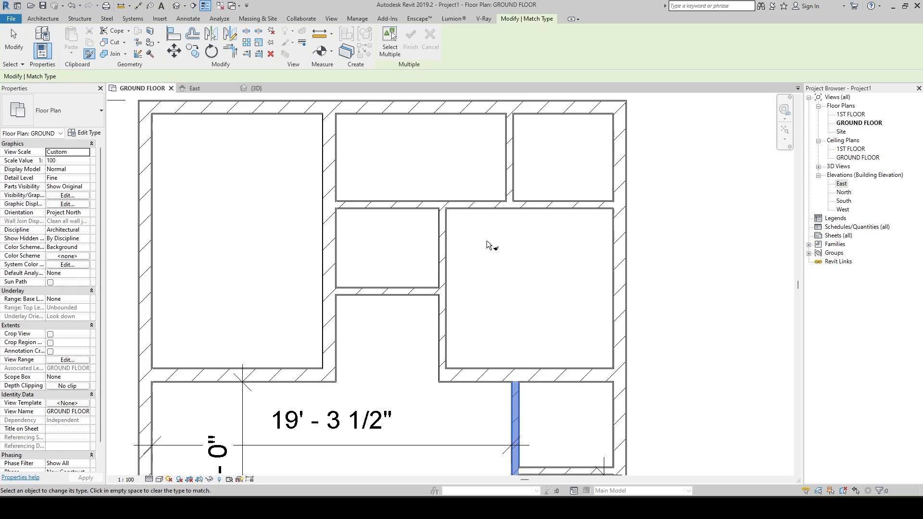
{"action": "scroll", "coordinate": [488, 245], "scroll_direction": "down", "scroll_amount": 1}
{"action": "key", "text": "alt+Tab"}
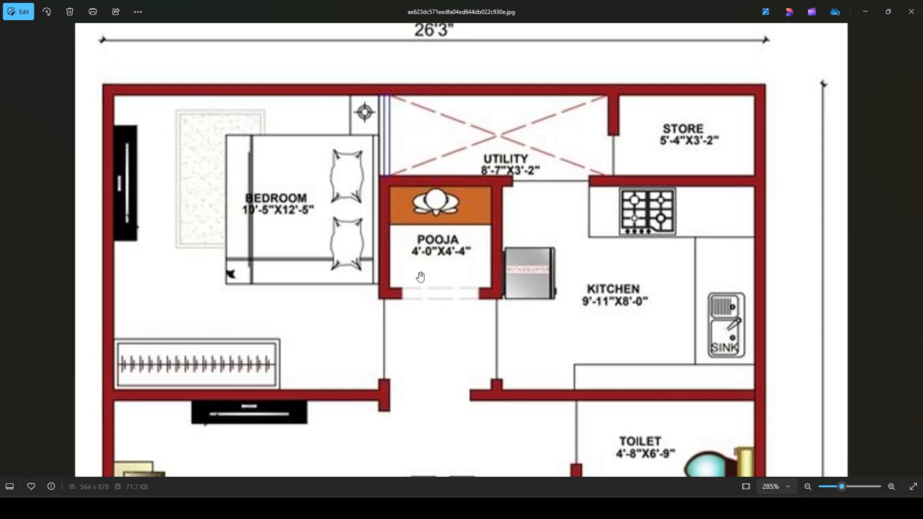
{"action": "key", "text": "alt+Tab"}
{"action": "middle_click_drag", "start_coordinate": [431, 261], "coordinate": [441, 296]}
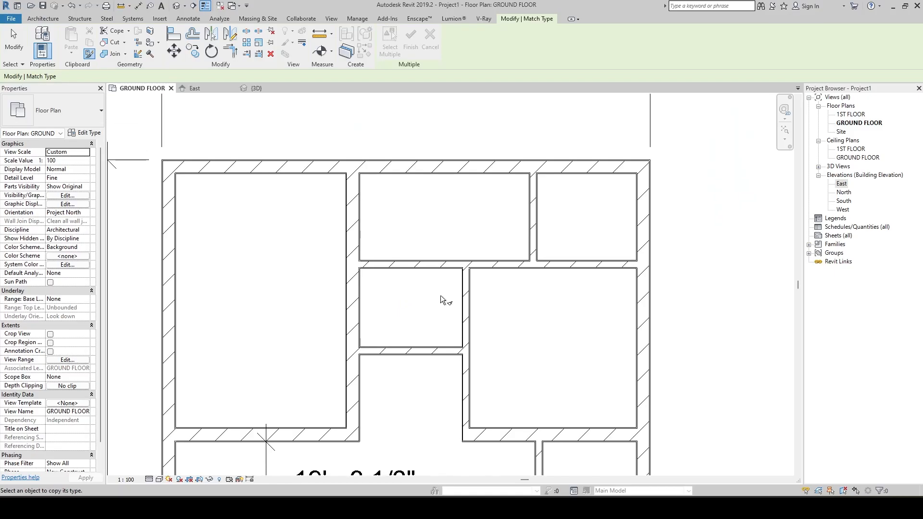
{"action": "key", "text": "Escape"}
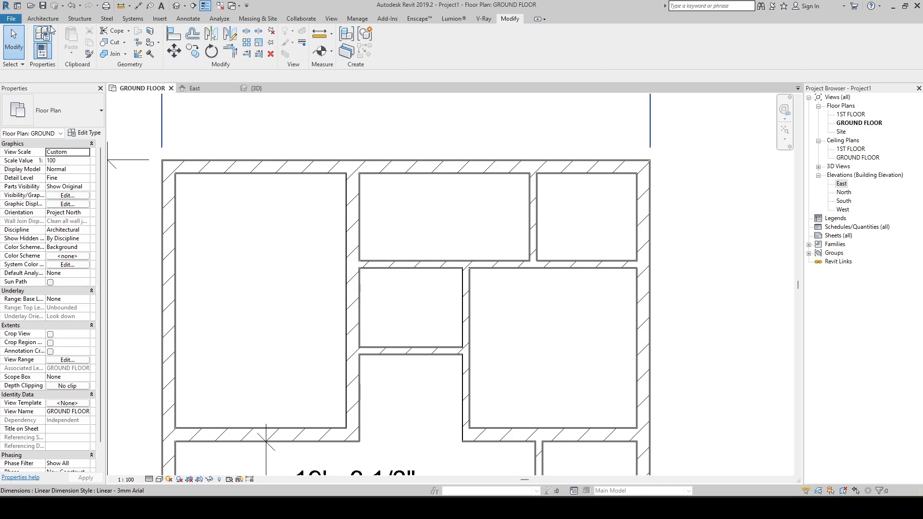
Split the pooja room's south wall near both ends and delete the middle segment to leave an opening with short stubs.
{"action": "key", "text": "s"}
{"action": "key", "text": "l"}
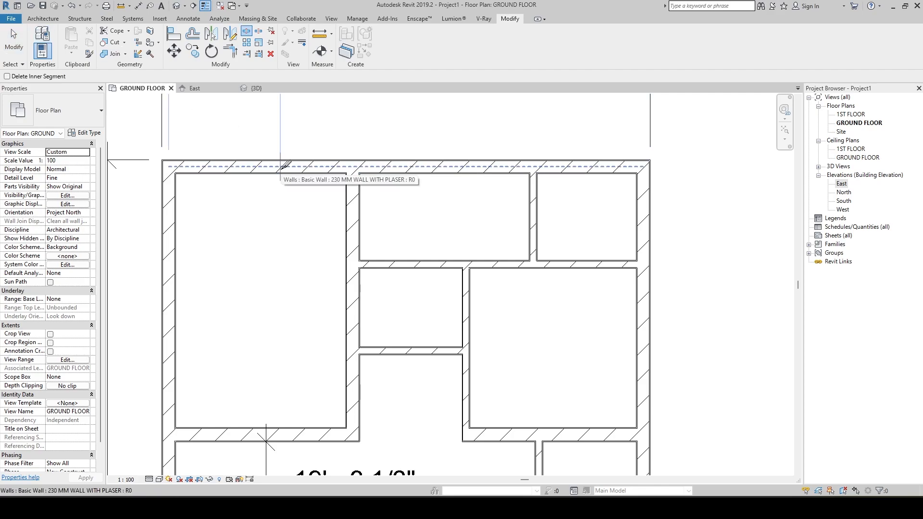
{"action": "left_click", "coordinate": [446, 350]}
{"action": "key", "text": "Escape"}
{"action": "left_click", "coordinate": [412, 352]}
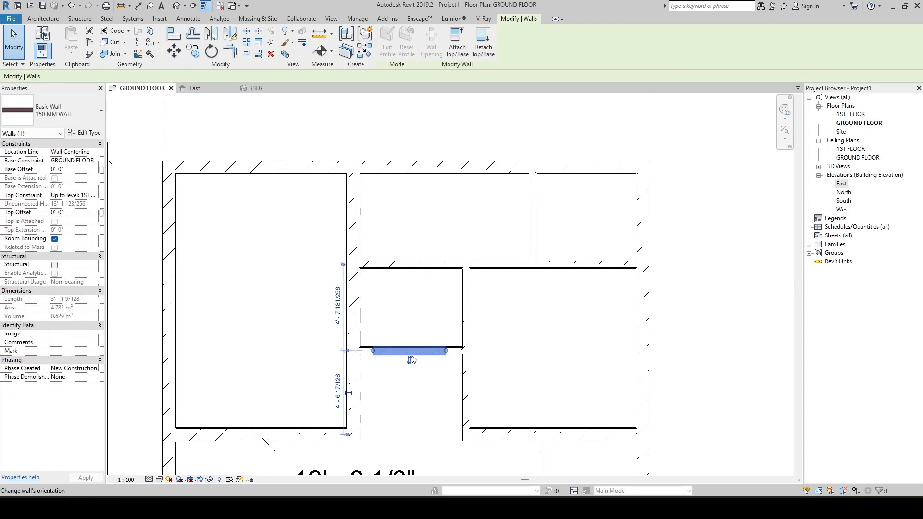
{"action": "key", "text": "Delete"}
{"action": "middle_click_drag", "start_coordinate": [432, 376], "coordinate": [438, 362]}
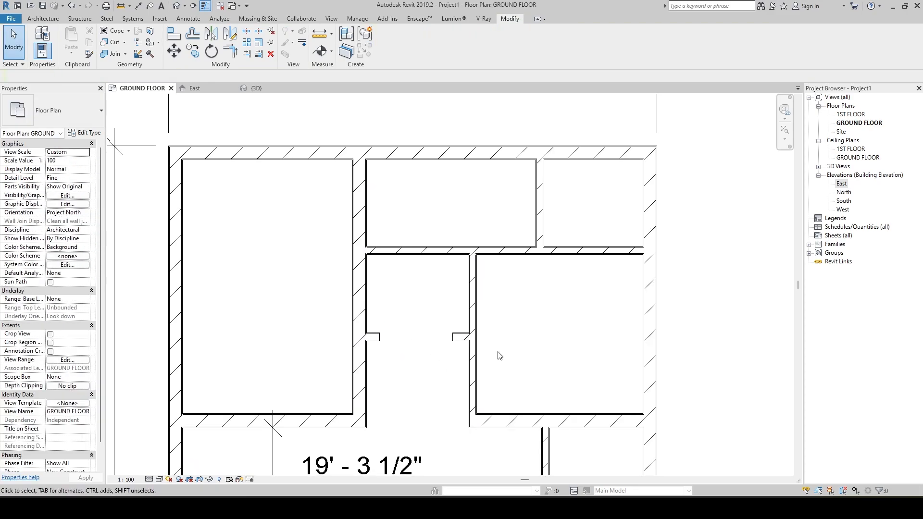
Compare the pooja, utility, store and kitchen layout and room sizes in the floor plan image with the model.
{"action": "scroll", "coordinate": [519, 348], "scroll_direction": "down", "scroll_amount": 1}
{"action": "middle_click_drag", "start_coordinate": [555, 346], "coordinate": [539, 377]}
{"action": "key", "text": "alt+Tab"}
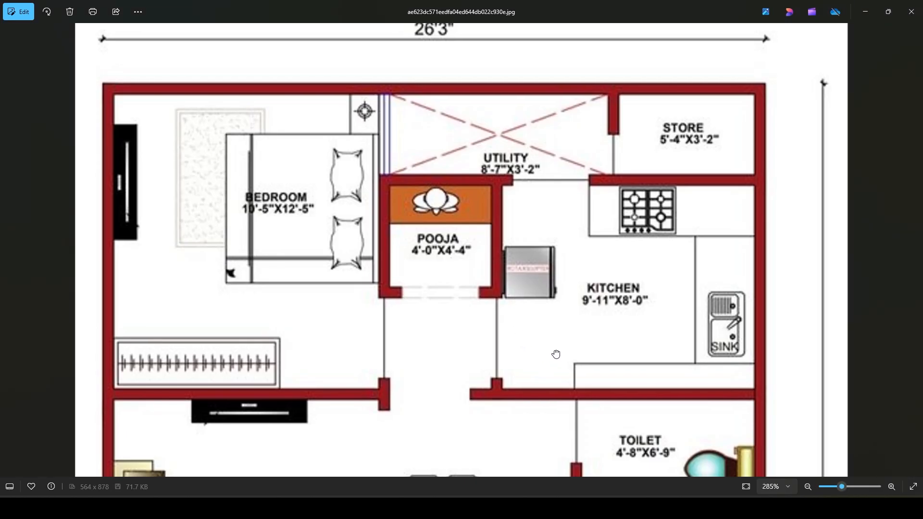
{"action": "scroll", "coordinate": [548, 267], "scroll_direction": "down", "scroll_amount": 1}
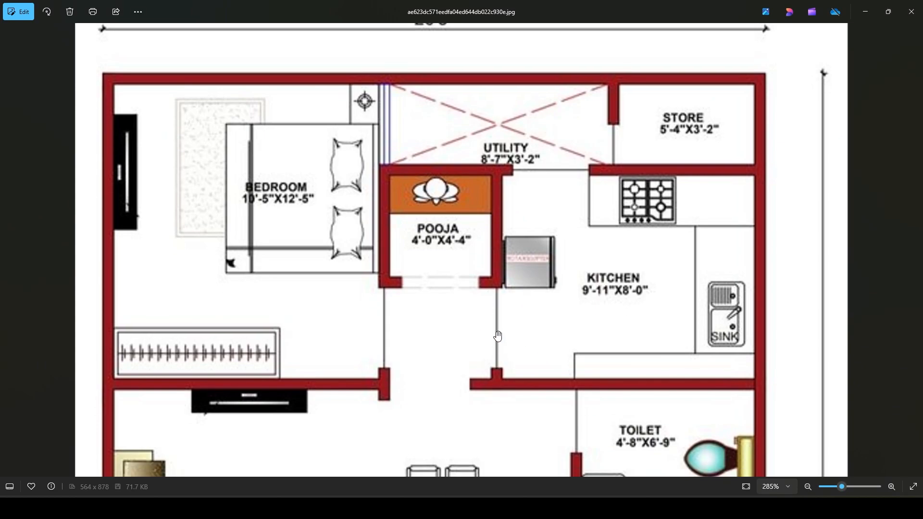
{"action": "key", "text": "alt+Tab"}
{"action": "middle_click_drag", "start_coordinate": [480, 338], "coordinate": [495, 378]}
{"action": "scroll", "coordinate": [477, 329], "scroll_direction": "up", "scroll_amount": 2}
{"action": "key", "text": "alt+Tab"}
{"action": "left_click_drag", "start_coordinate": [517, 313], "coordinate": [517, 402]}
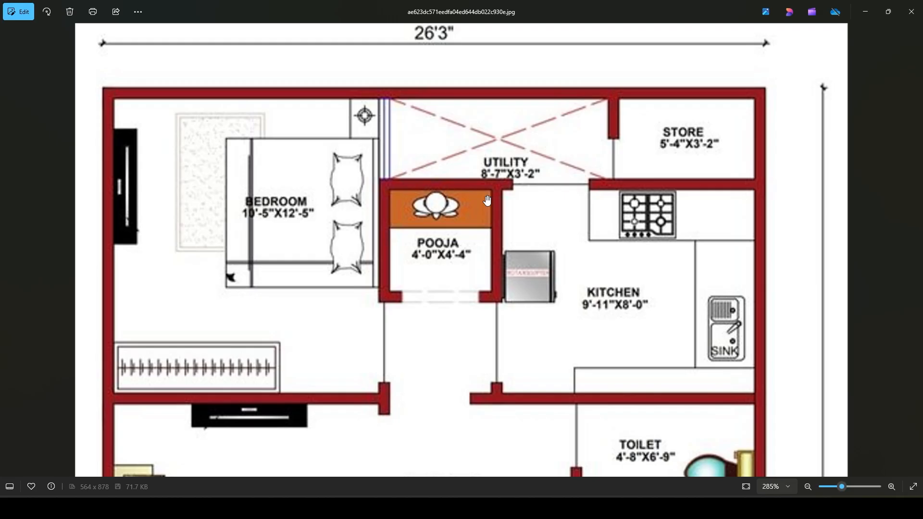
{"action": "key", "text": "alt+Tab"}
Dimension the store room's clear width between the utility partition and the east exterior wall.
{"action": "scroll", "coordinate": [550, 313], "scroll_direction": "up", "scroll_amount": 1}
{"action": "middle_click_drag", "start_coordinate": [517, 327], "coordinate": [515, 278]}
{"action": "left_click", "coordinate": [482, 317]}
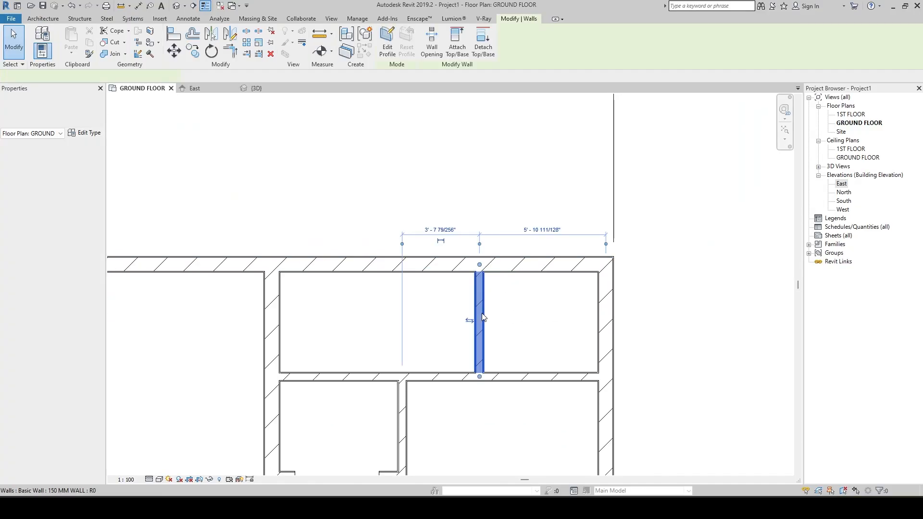
{"action": "key", "text": "d"}
{"action": "key", "text": "i"}
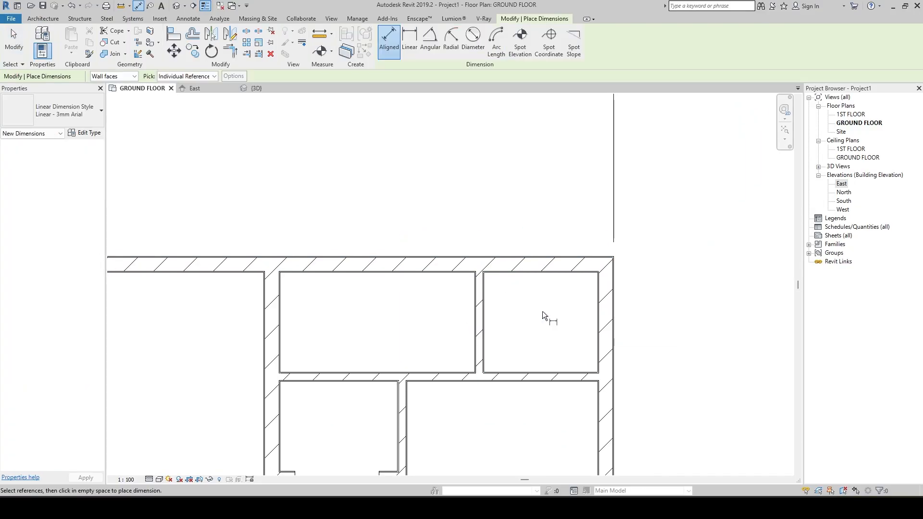
{"action": "left_click", "coordinate": [484, 321]}
{"action": "left_click", "coordinate": [597, 328]}
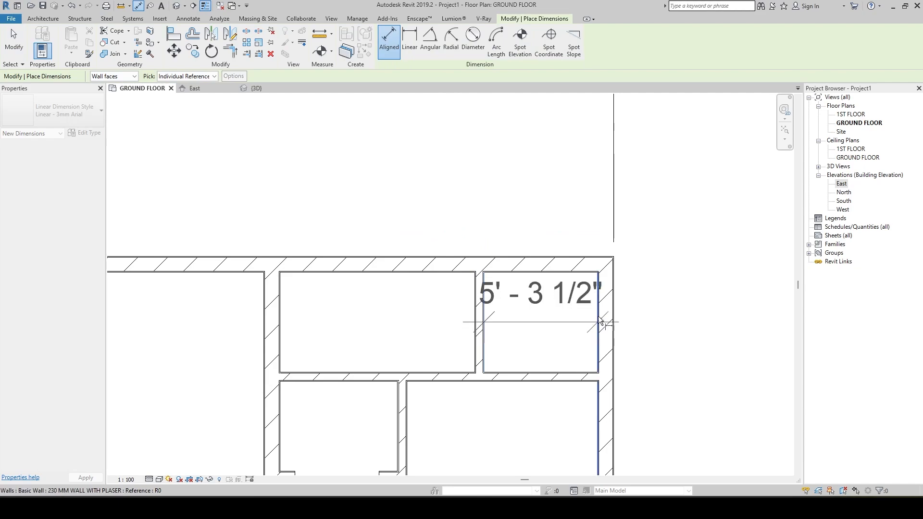
{"action": "left_click", "coordinate": [587, 297]}
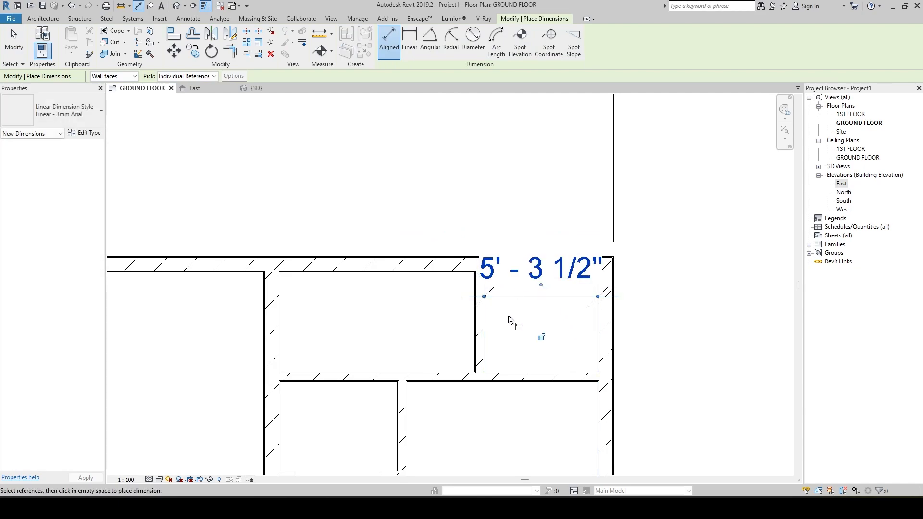
Dimension the store room's clear depth between the north exterior wall and its south wall.
{"action": "key", "text": "d"}
{"action": "key", "text": "i"}
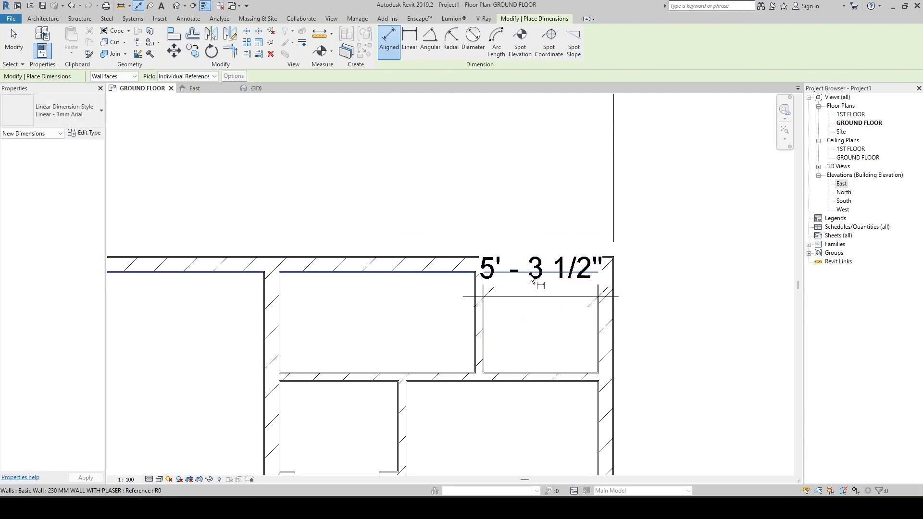
{"action": "left_click", "coordinate": [570, 371]}
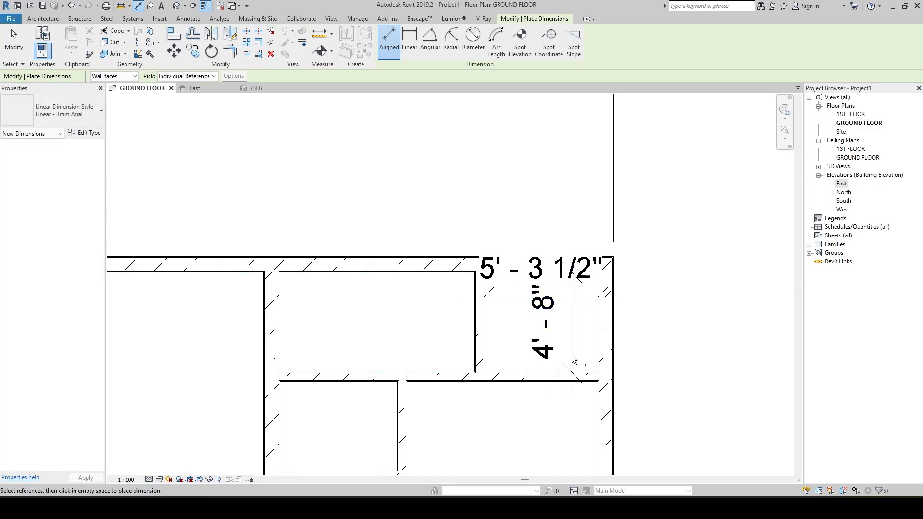
{"action": "left_click", "coordinate": [542, 287]}
{"action": "key", "text": "Escape"}
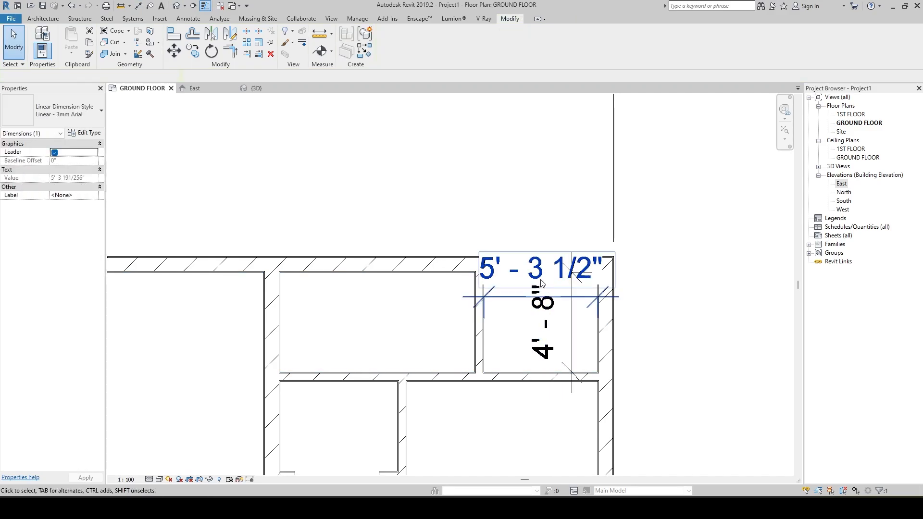
{"action": "key", "text": "Escape"}
{"action": "left_click", "coordinate": [541, 275]}
{"action": "left_click", "coordinate": [542, 269]}
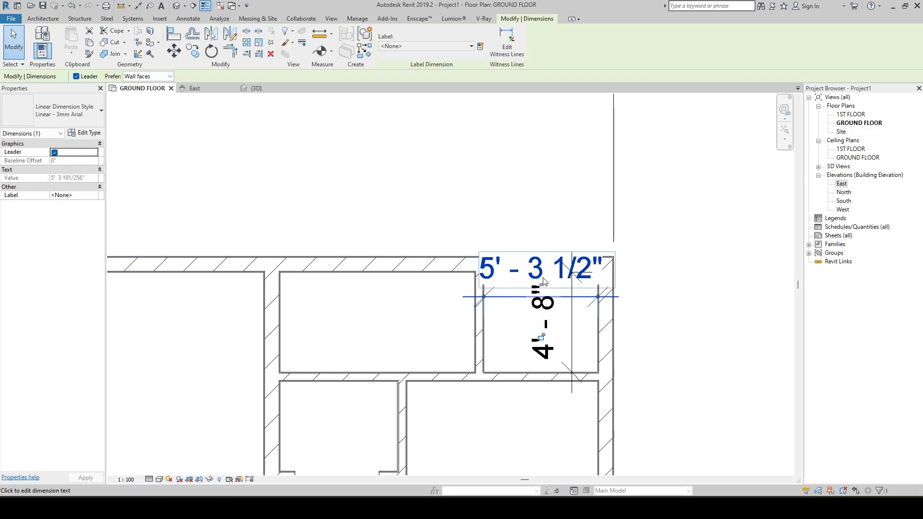
{"action": "key", "text": "Escape"}
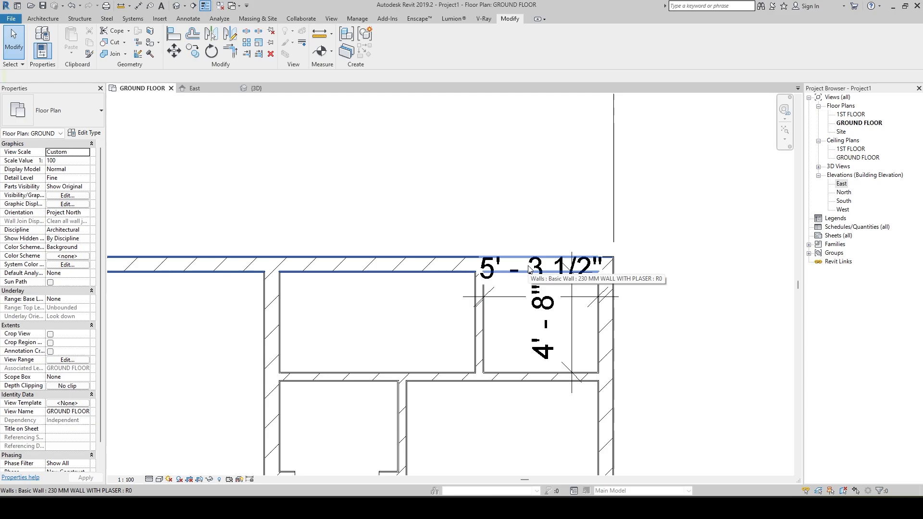
{"action": "left_click", "coordinate": [529, 270]}
{"action": "key", "text": "Escape"}
{"action": "middle_click_drag", "start_coordinate": [528, 270], "coordinate": [524, 241]}
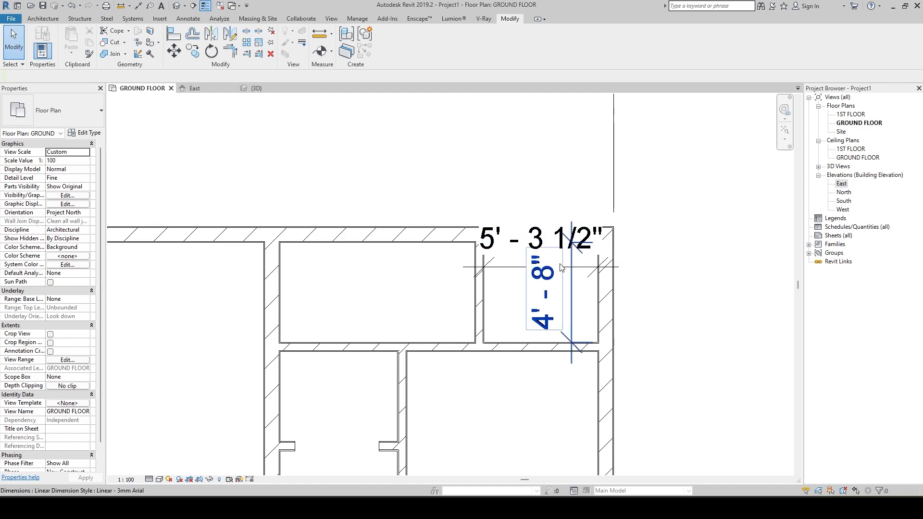
{"action": "left_click", "coordinate": [542, 239]}
{"action": "key", "text": "Escape"}
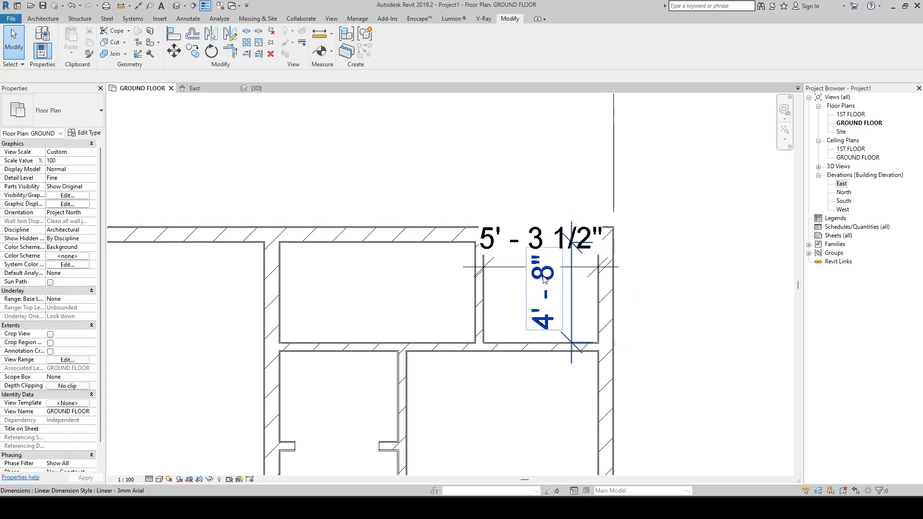
{"action": "left_click", "coordinate": [572, 317]}
{"action": "left_click", "coordinate": [85, 132]}
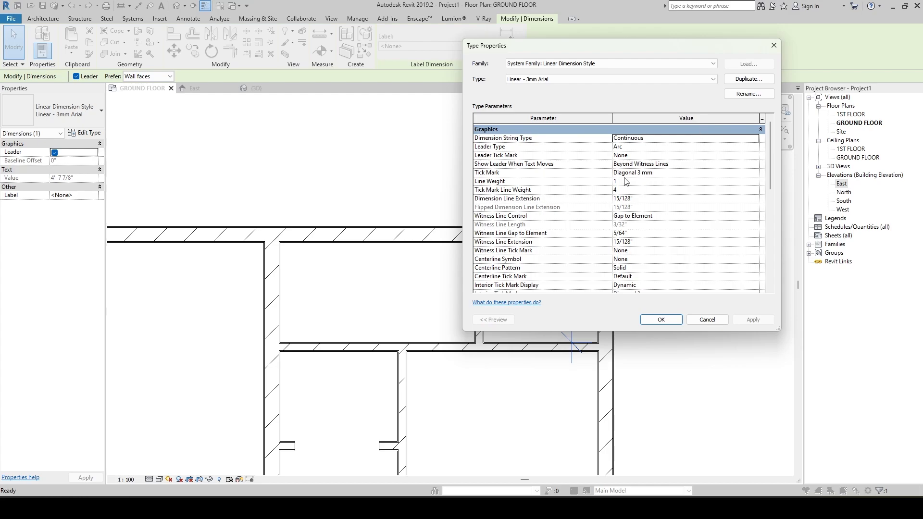
{"action": "left_click", "coordinate": [661, 320]}
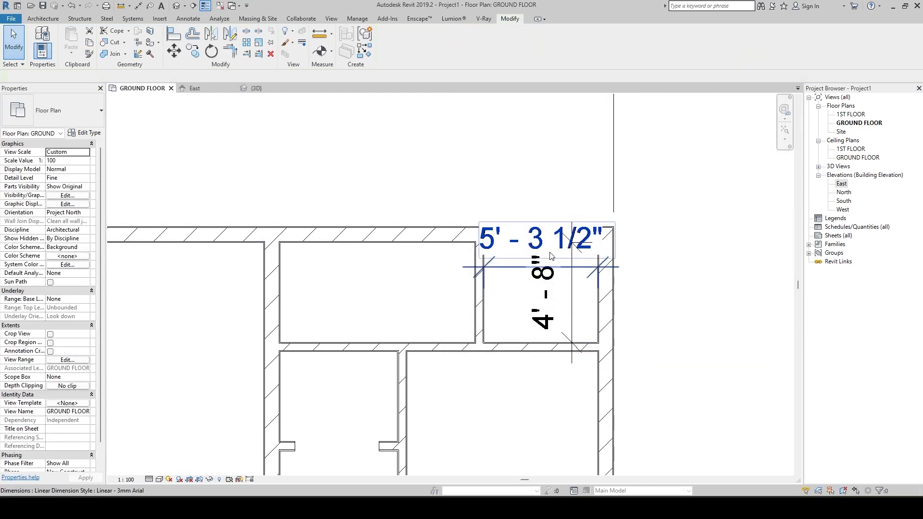
{"action": "key", "text": "Escape"}
Set the text background of the Linear - 3mm Arial dimension style to Transparent.
{"action": "left_click", "coordinate": [543, 293]}
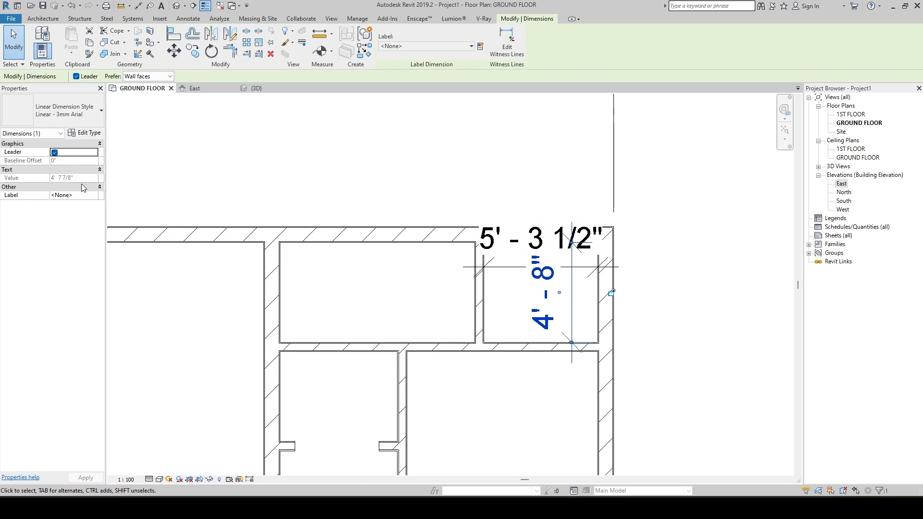
{"action": "left_click", "coordinate": [92, 196]}
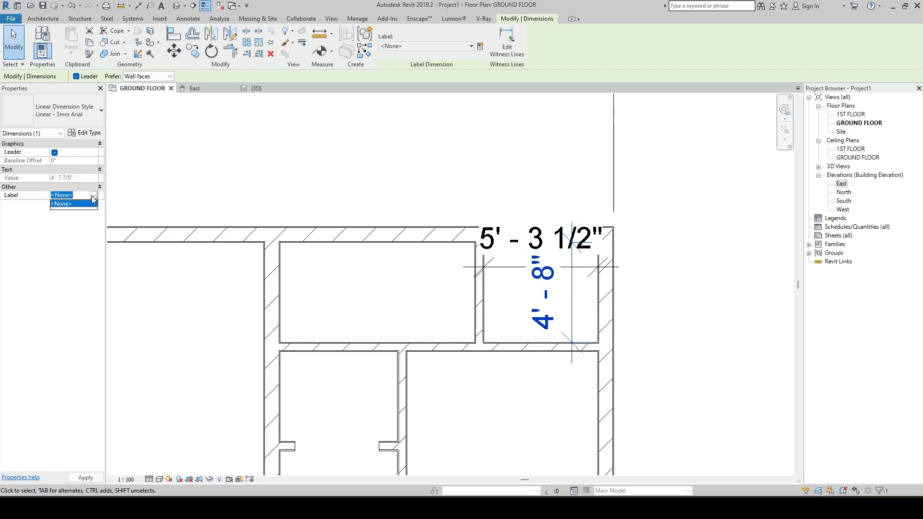
{"action": "left_click", "coordinate": [85, 133]}
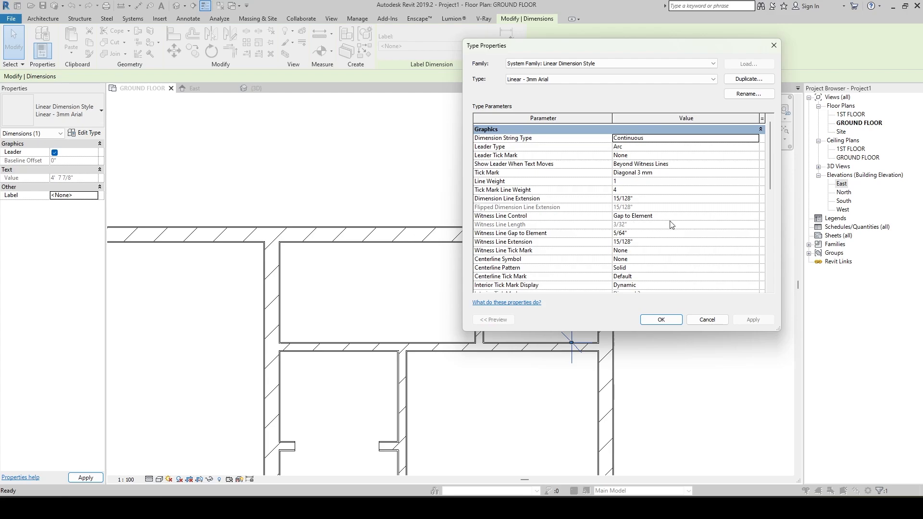
{"action": "scroll", "coordinate": [672, 225], "scroll_direction": "down", "scroll_amount": 1}
{"action": "scroll", "coordinate": [665, 221], "scroll_direction": "down", "scroll_amount": 2}
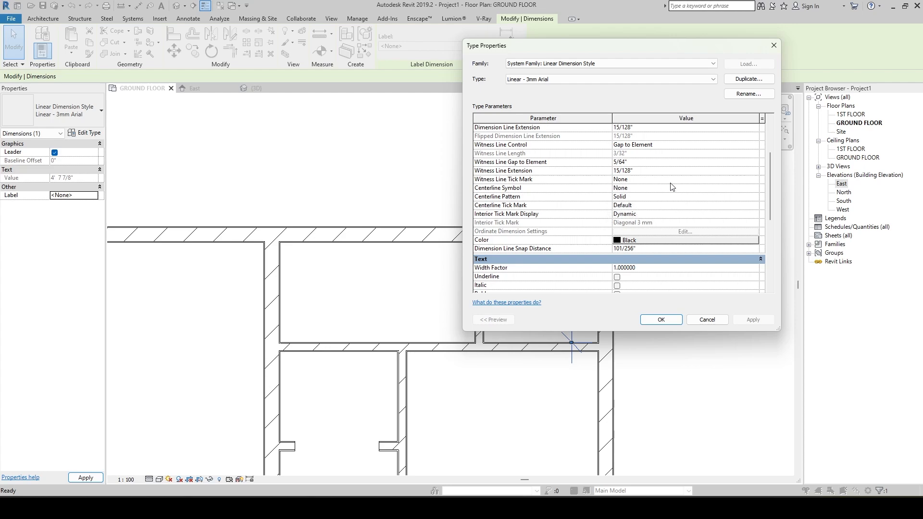
{"action": "scroll", "coordinate": [662, 206], "scroll_direction": "down", "scroll_amount": 3}
{"action": "scroll", "coordinate": [615, 206], "scroll_direction": "down", "scroll_amount": 1}
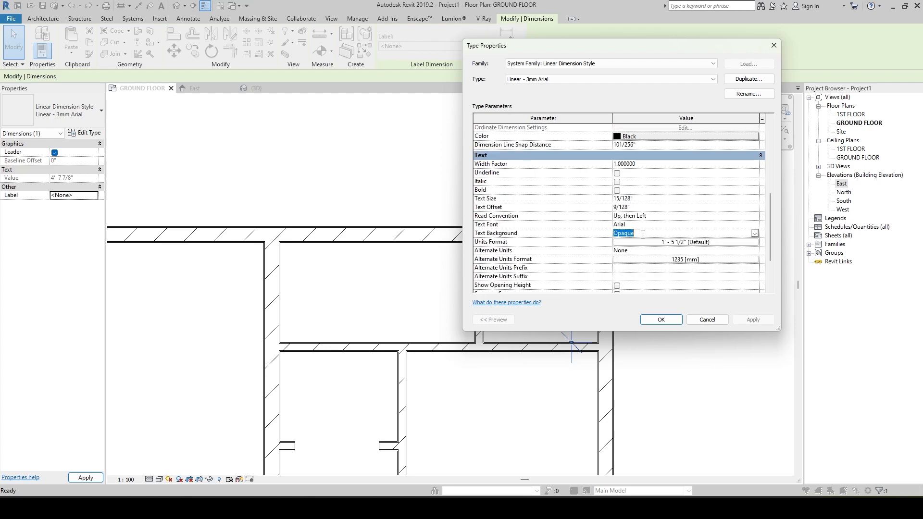
{"action": "left_click", "coordinate": [754, 234]}
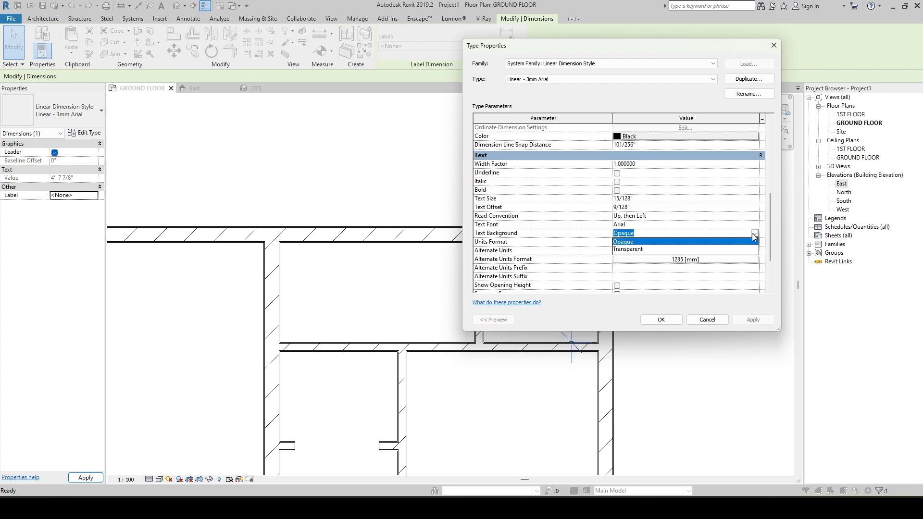
{"action": "left_click", "coordinate": [651, 249]}
{"action": "left_click", "coordinate": [752, 320]}
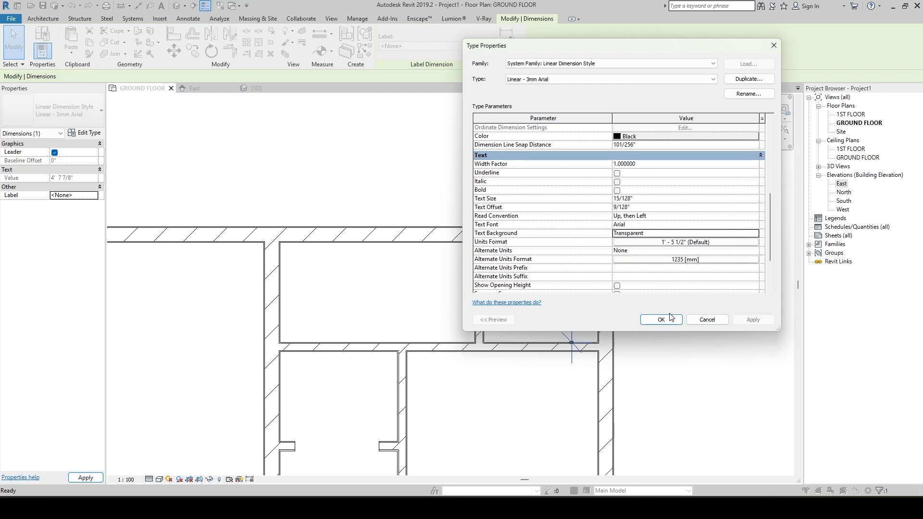
{"action": "left_click", "coordinate": [671, 318]}
{"action": "left_click", "coordinate": [628, 243]}
Check the store's size in the floor plan image and move the utility/store partition to make the store's clear width 5'4".
{"action": "scroll", "coordinate": [628, 243], "scroll_direction": "down", "scroll_amount": 3}
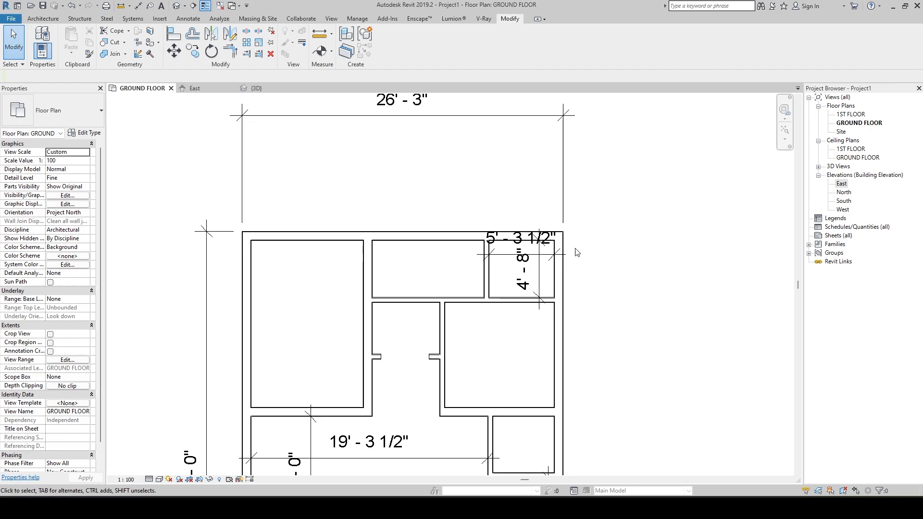
{"action": "scroll", "coordinate": [534, 245], "scroll_direction": "up", "scroll_amount": 2}
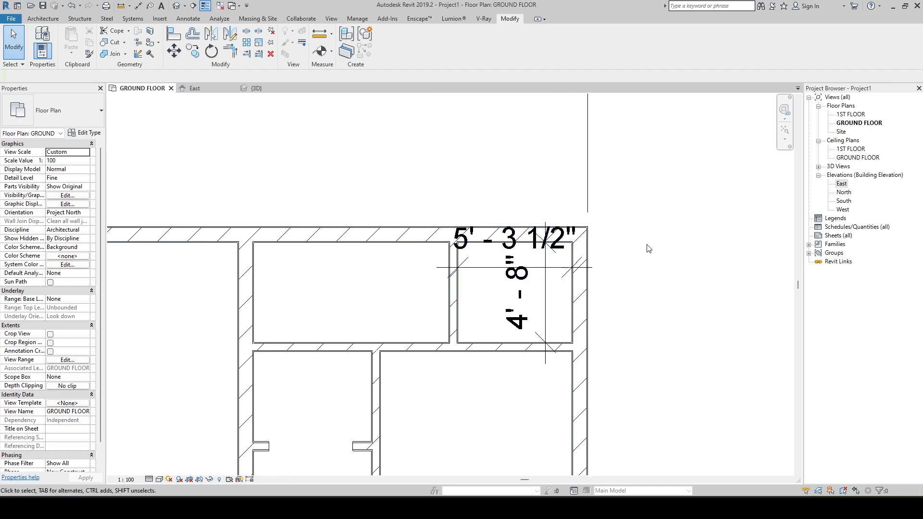
{"action": "scroll", "coordinate": [655, 214], "scroll_direction": "up", "scroll_amount": 1}
{"action": "middle_click_drag", "start_coordinate": [646, 245], "coordinate": [658, 224]}
{"action": "scroll", "coordinate": [653, 237], "scroll_direction": "down", "scroll_amount": 1}
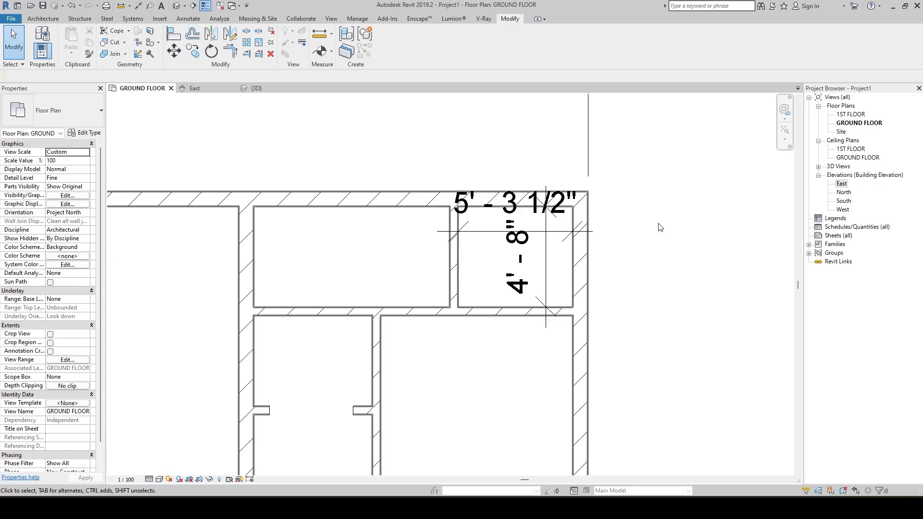
{"action": "key", "text": "alt+Tab"}
{"action": "key", "text": "alt+Tab"}
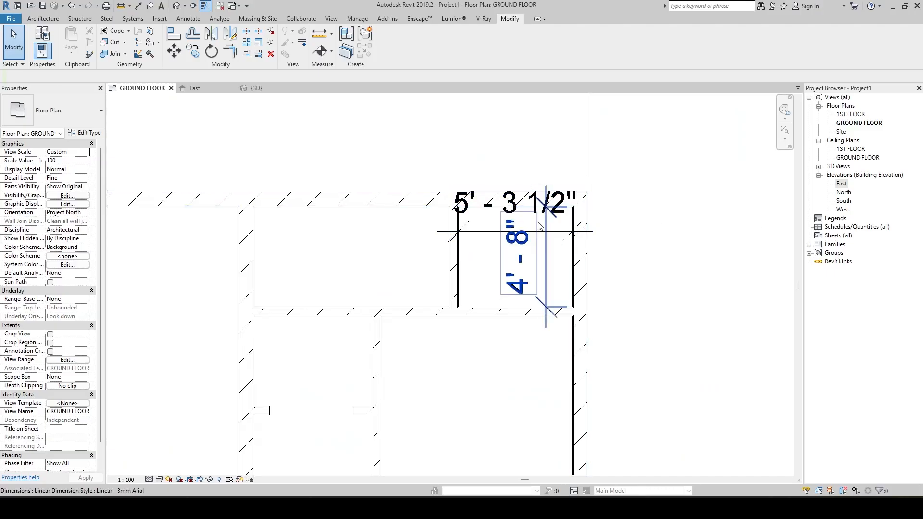
{"action": "left_click", "coordinate": [453, 255]}
{"action": "left_click", "coordinate": [509, 216]}
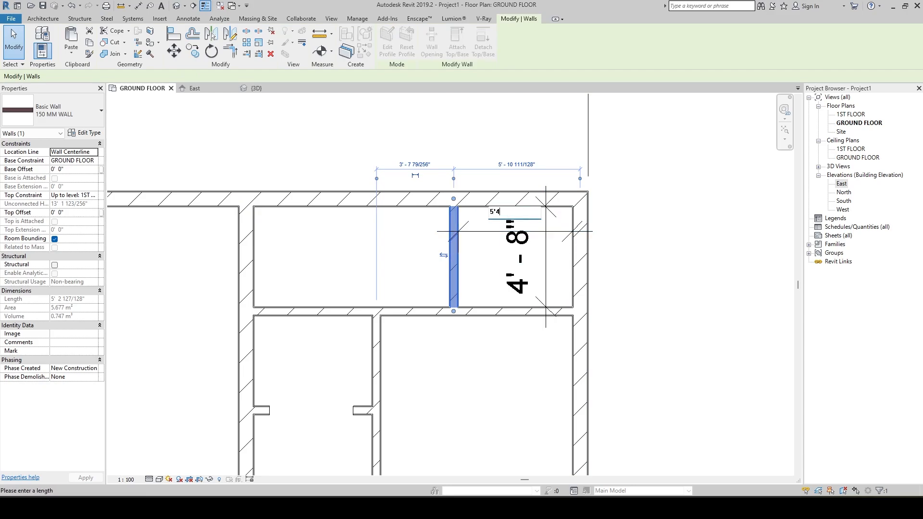
{"action": "type", "text": "5'4\""}
{"action": "key", "text": "Return"}
Move the shared south wall of the utility and store to make the store's clear depth 3'2", as in the floor plan image.
{"action": "key", "text": "alt+Tab"}
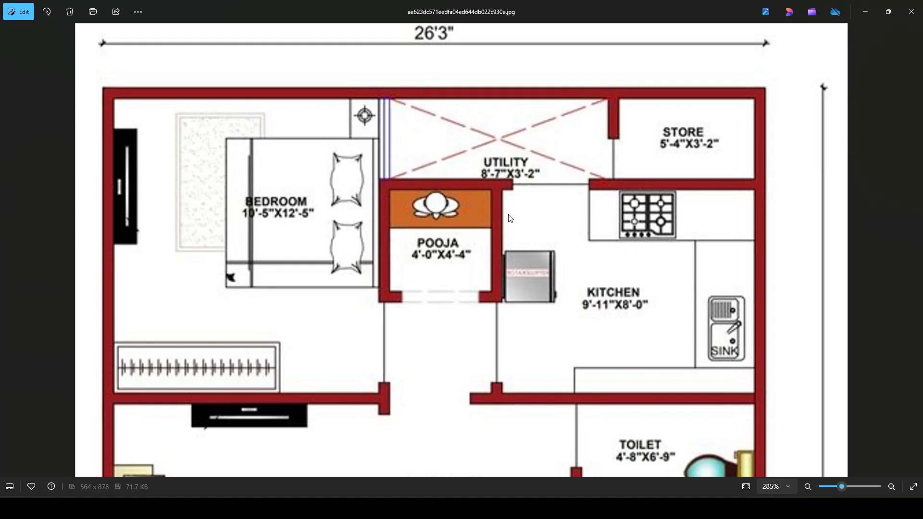
{"action": "key", "text": "alt+Tab"}
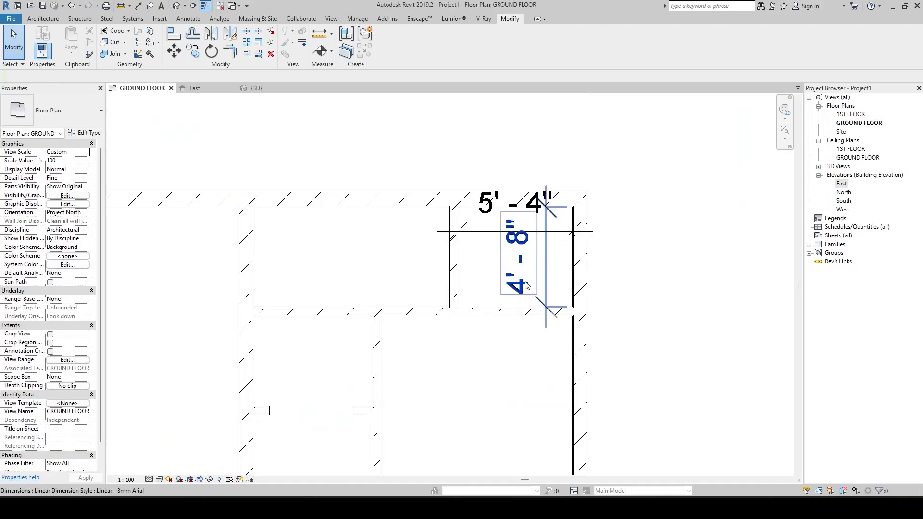
{"action": "left_click", "coordinate": [482, 311]}
{"action": "left_click", "coordinate": [528, 256]}
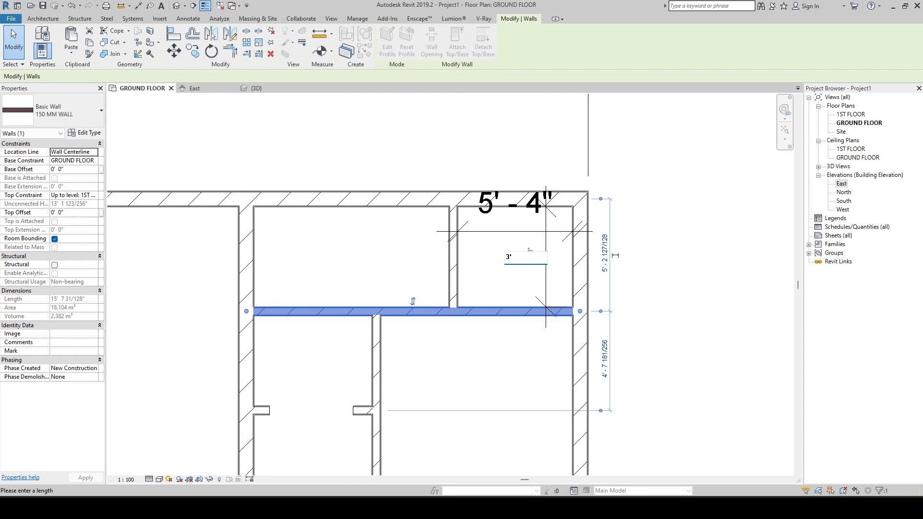
{"action": "key", "text": "Return"}
{"action": "left_click", "coordinate": [621, 262]}
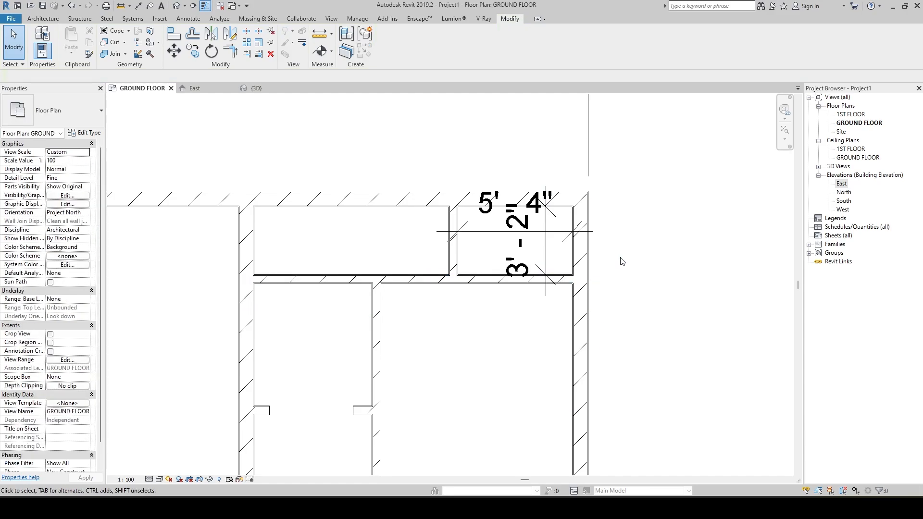
Check the pooja room's size in the floor plan image and nudge its two short south stub walls north.
{"action": "scroll", "coordinate": [614, 261], "scroll_direction": "down", "scroll_amount": 2}
{"action": "middle_click_drag", "start_coordinate": [589, 264], "coordinate": [573, 222]}
{"action": "scroll", "coordinate": [476, 253], "scroll_direction": "up", "scroll_amount": 1}
{"action": "key", "text": "alt+Tab"}
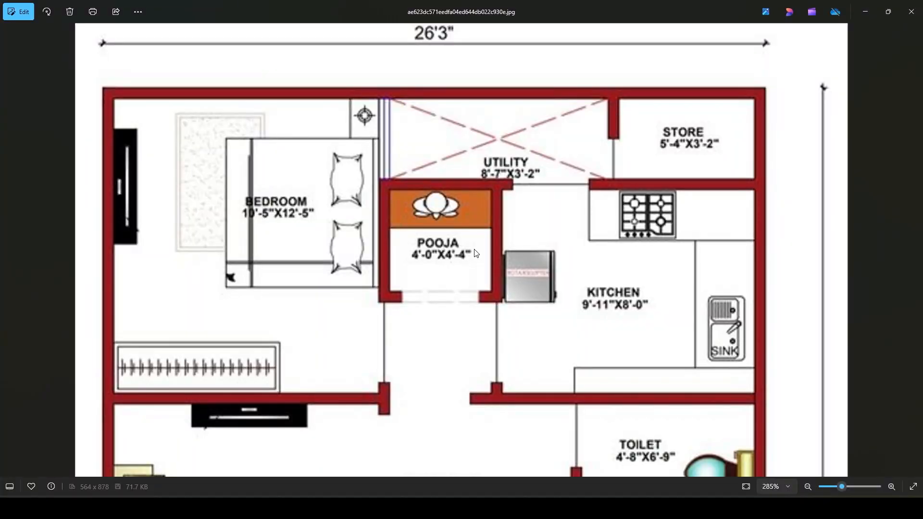
{"action": "key", "text": "alt+Tab"}
{"action": "left_click", "coordinate": [320, 333]}
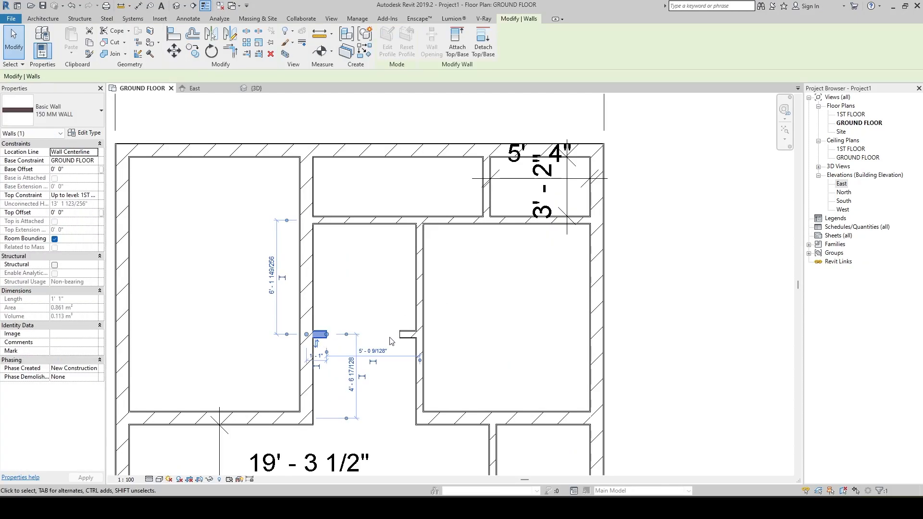
{"action": "left_click", "coordinate": [401, 334], "text": "ctrl"}
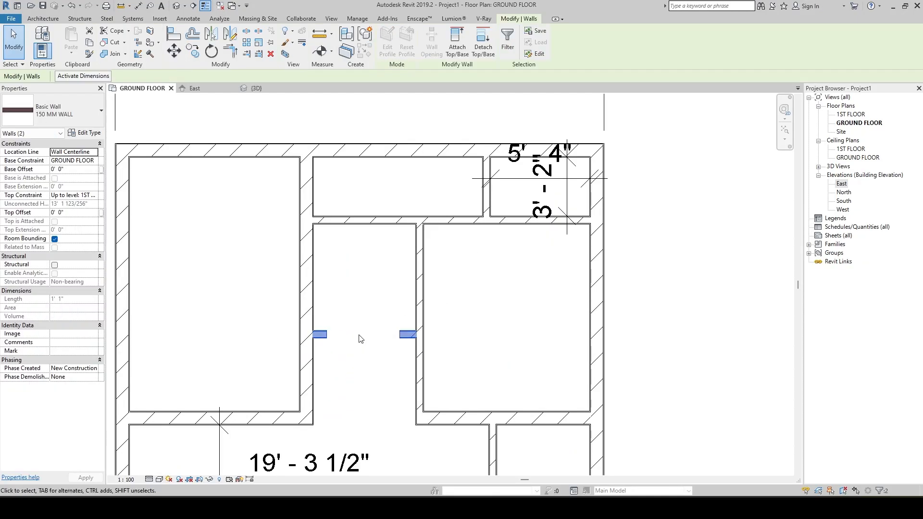
{"action": "key", "text": "Up"}
{"action": "key", "text": "Up"}
{"action": "key", "text": "Up"}
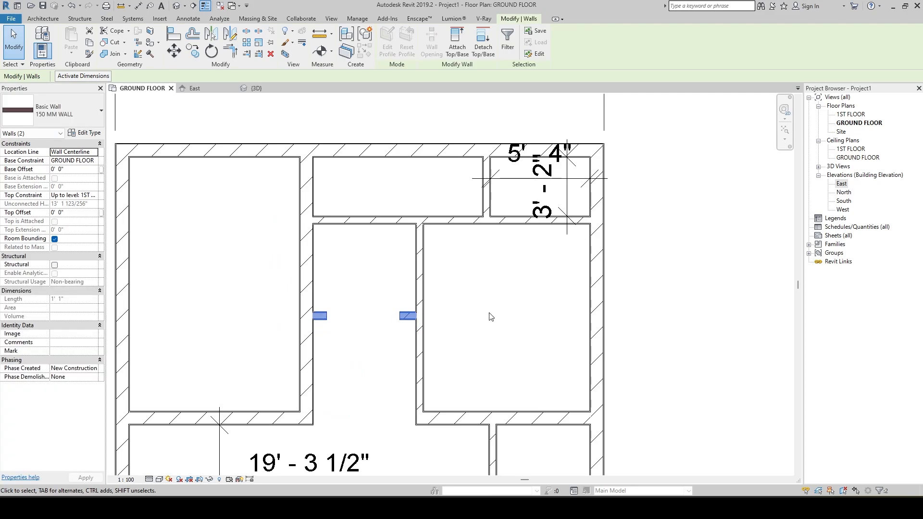
{"action": "key", "text": "Escape"}
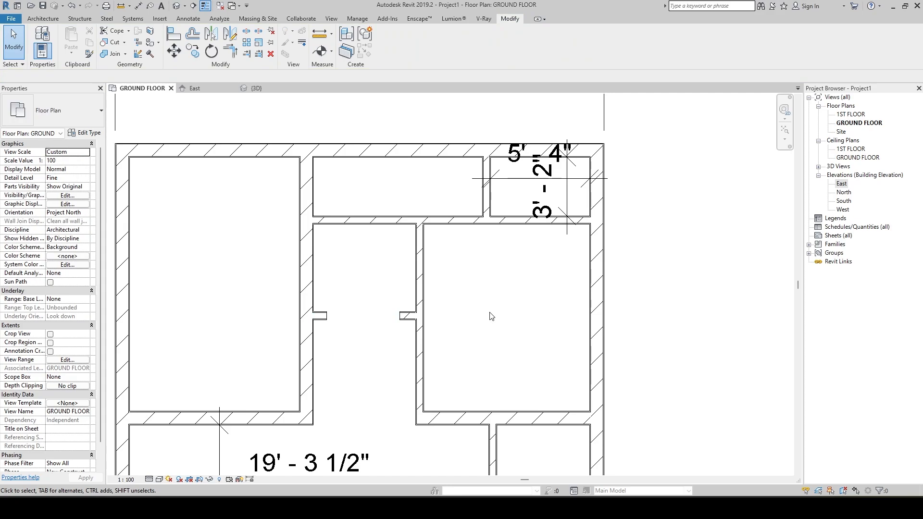
Examine the kitchen, toilets, living and parking areas in the floor plan image against the modelled walls.
{"action": "middle_click_drag", "start_coordinate": [490, 312], "coordinate": [588, 291]}
{"action": "scroll", "coordinate": [588, 292], "scroll_direction": "down", "scroll_amount": 1}
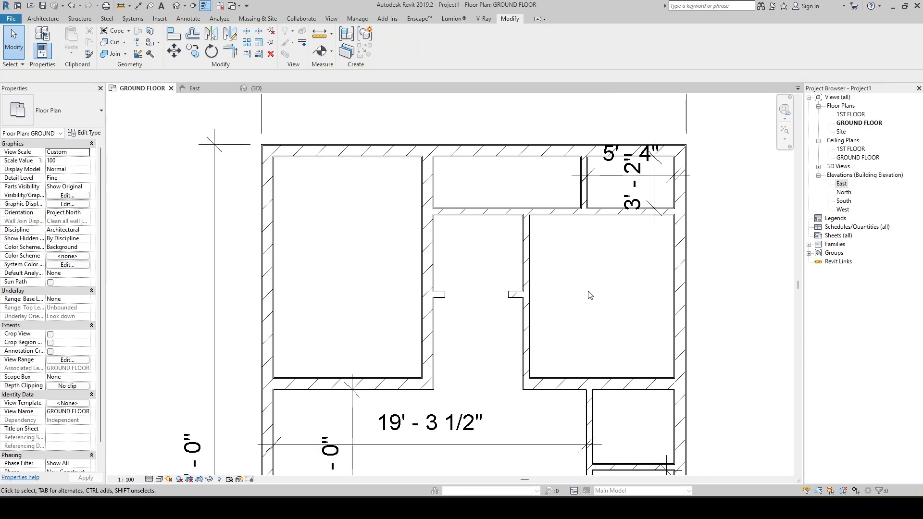
{"action": "key", "text": "alt+Tab"}
{"action": "mouse_move", "coordinate": [635, 308]}
{"action": "left_mouse_down"}
{"action": "mouse_move", "coordinate": [638, 299]}
{"action": "mouse_move", "coordinate": [638, 309]}
{"action": "left_mouse_up"}
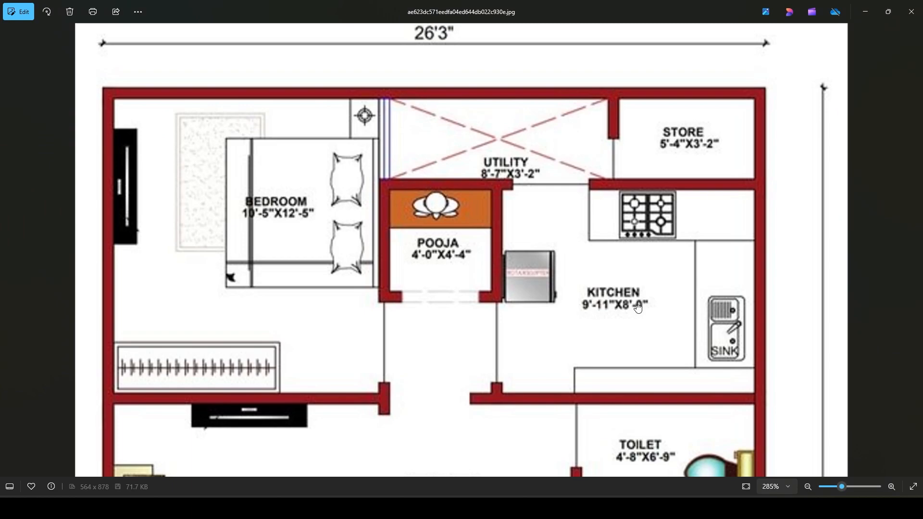
{"action": "left_click_drag", "start_coordinate": [563, 287], "coordinate": [558, 240]}
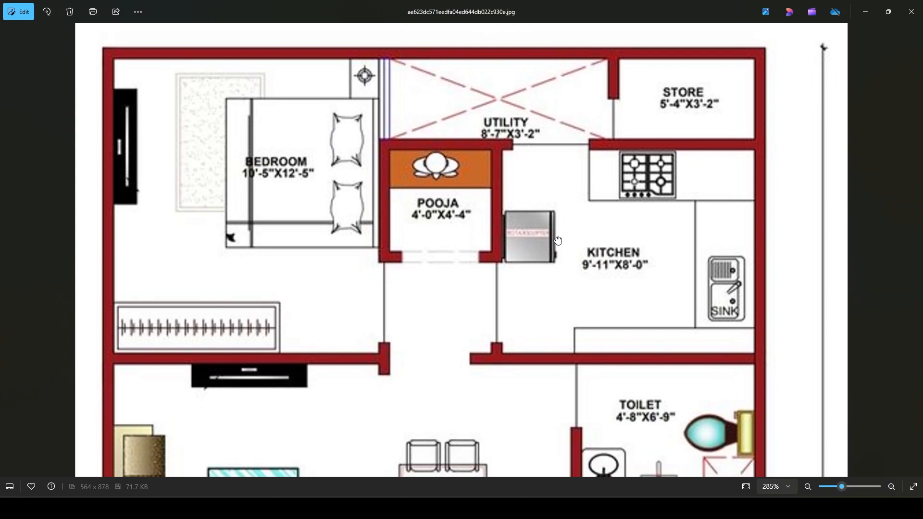
{"action": "scroll", "coordinate": [594, 199], "scroll_direction": "down", "scroll_amount": 1}
{"action": "key", "text": "alt+Tab"}
{"action": "scroll", "coordinate": [596, 241], "scroll_direction": "up", "scroll_amount": 1}
{"action": "middle_click_drag", "start_coordinate": [599, 244], "coordinate": [538, 288]}
{"action": "scroll", "coordinate": [539, 272], "scroll_direction": "down", "scroll_amount": 5}
{"action": "scroll", "coordinate": [497, 344], "scroll_direction": "up", "scroll_amount": 1}
{"action": "middle_click_drag", "start_coordinate": [496, 341], "coordinate": [523, 270]}
{"action": "key", "text": "alt+Tab"}
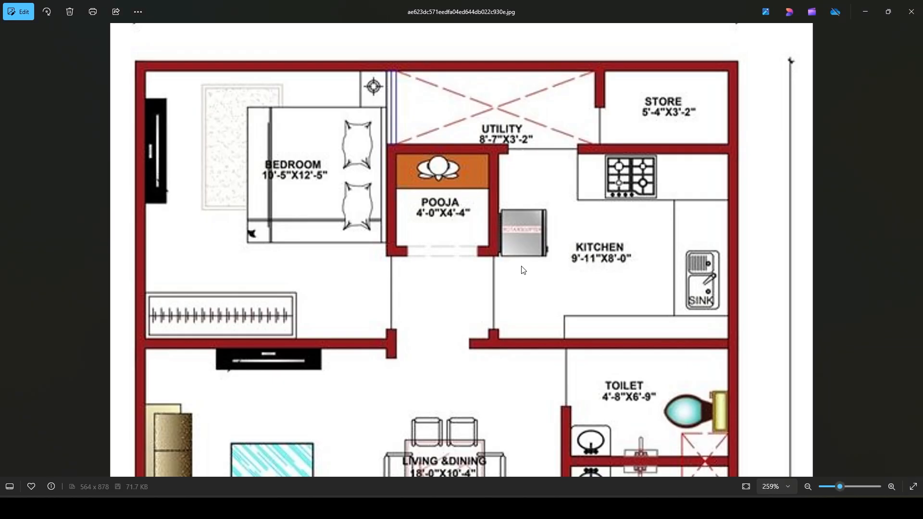
{"action": "left_click_drag", "start_coordinate": [517, 389], "coordinate": [513, 192]}
{"action": "scroll", "coordinate": [512, 316], "scroll_direction": "down", "scroll_amount": 3}
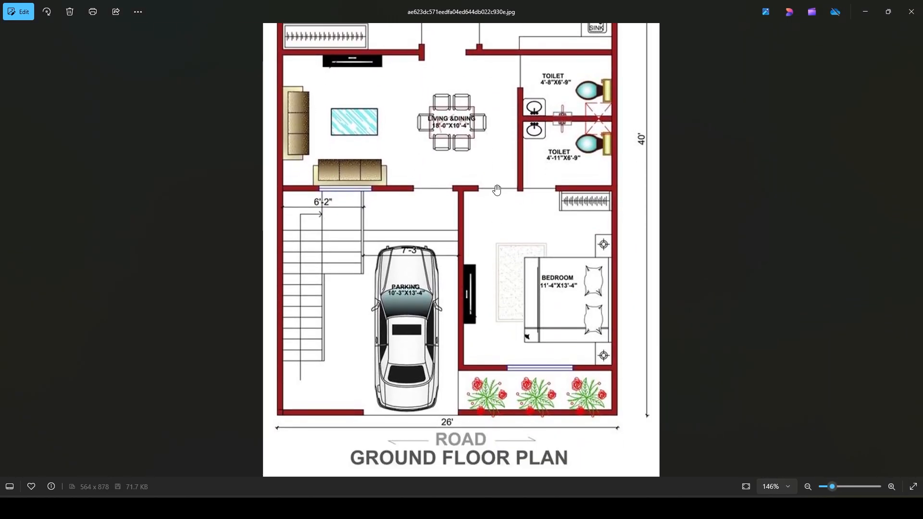
Split the south exterior wall of the parking at two points to mark out the entrance opening.
{"action": "key", "text": "alt+Tab"}
{"action": "scroll", "coordinate": [457, 290], "scroll_direction": "up", "scroll_amount": 2}
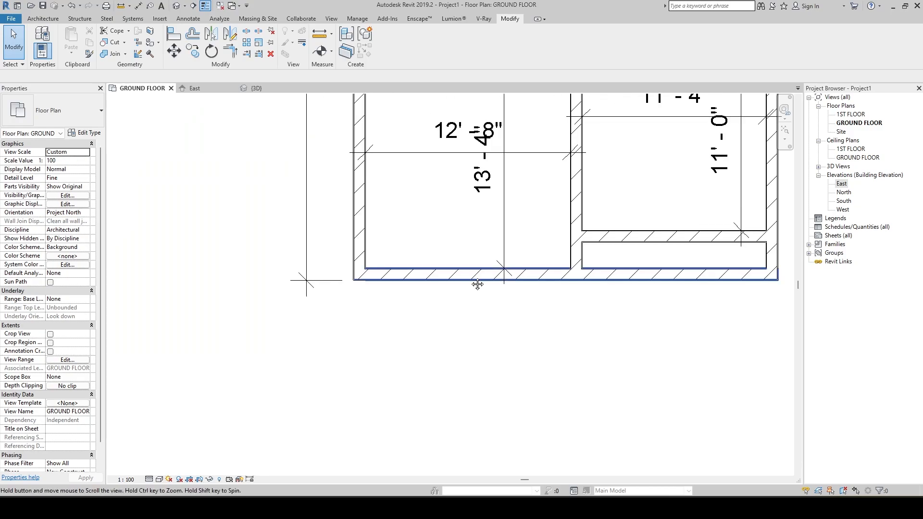
{"action": "scroll", "coordinate": [373, 356], "scroll_direction": "down", "scroll_amount": 1}
{"action": "scroll", "coordinate": [432, 353], "scroll_direction": "up", "scroll_amount": 2}
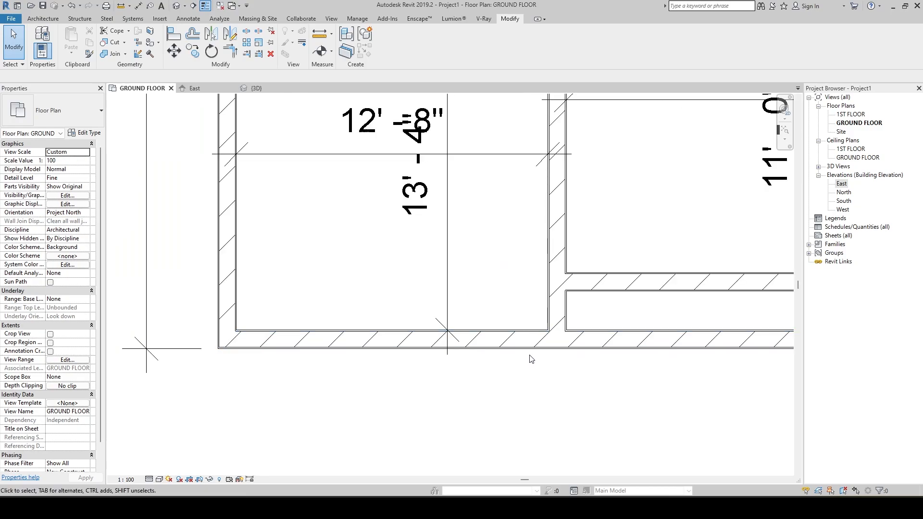
{"action": "key", "text": "s"}
{"action": "key", "text": "l"}
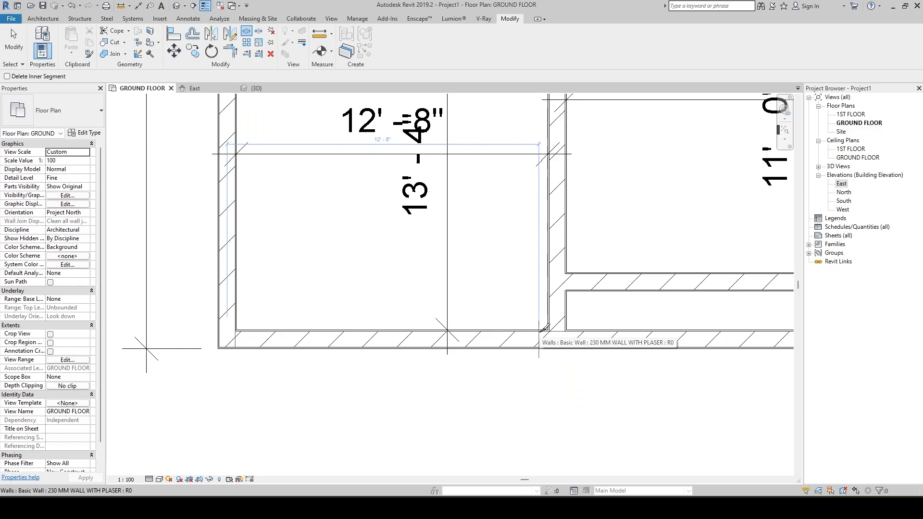
{"action": "scroll", "coordinate": [548, 329], "scroll_direction": "up", "scroll_amount": 3}
{"action": "scroll", "coordinate": [532, 339], "scroll_direction": "down", "scroll_amount": 5}
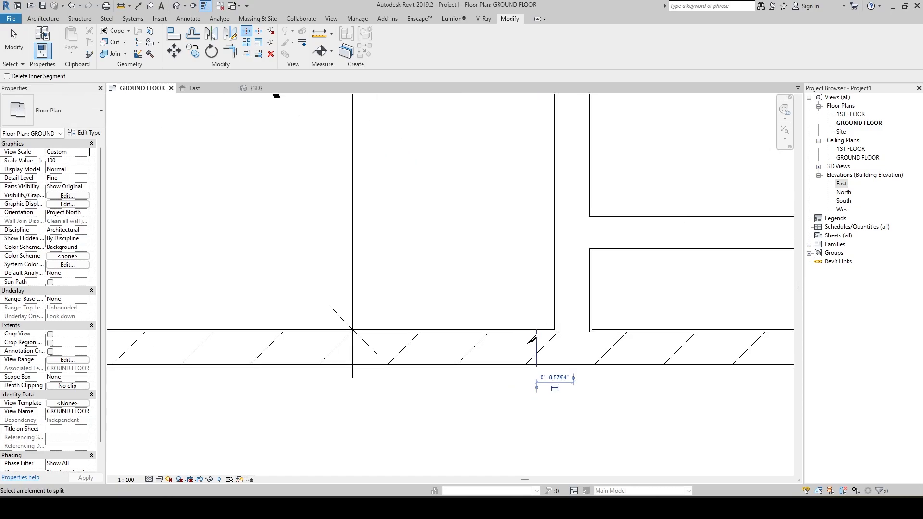
{"action": "left_click", "coordinate": [482, 329]}
{"action": "scroll", "coordinate": [519, 352], "scroll_direction": "up", "scroll_amount": 2}
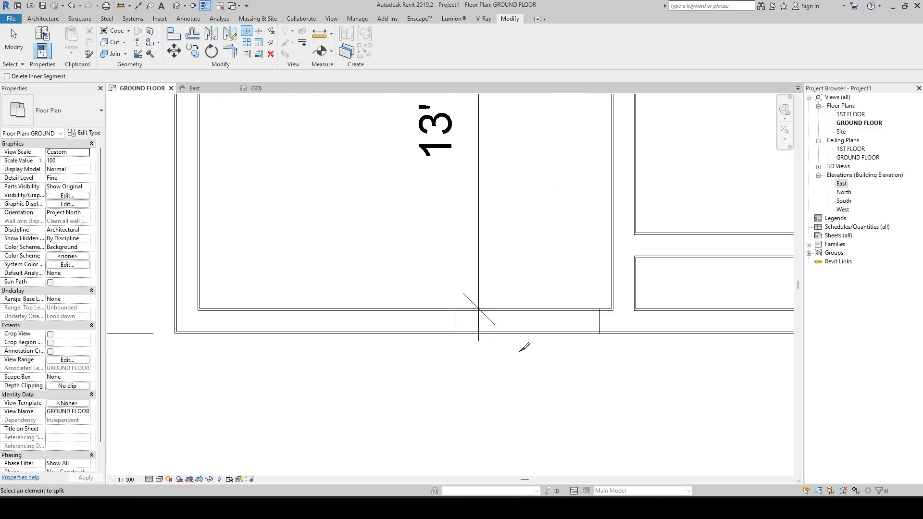
Delete the wall segment between the two splits to open the parking entrance in the south wall.
{"action": "key", "text": "Escape"}
{"action": "left_click", "coordinate": [535, 319]}
{"action": "key", "text": "Delete"}
{"action": "scroll", "coordinate": [500, 355], "scroll_direction": "down", "scroll_amount": 5}
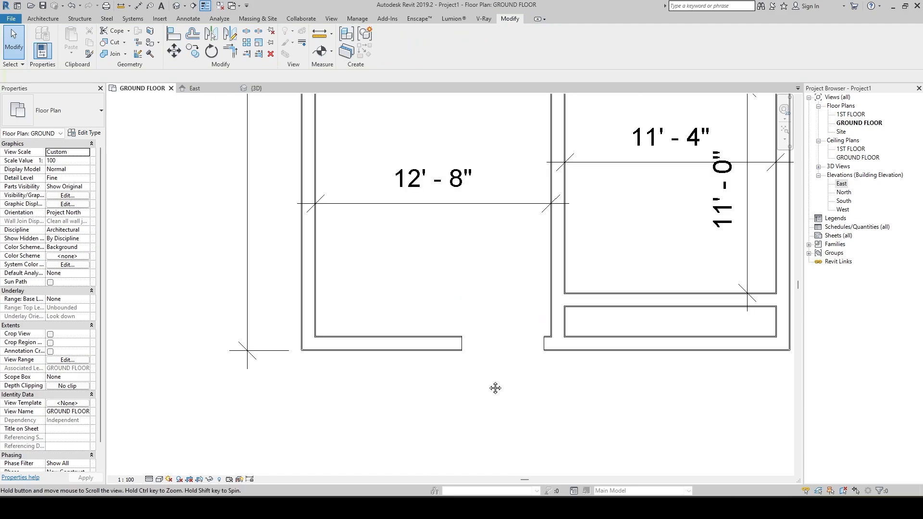
Split the west exterior wall at the parking's north-west corner, just below the living room's south wall.
{"action": "scroll", "coordinate": [504, 347], "scroll_direction": "down", "scroll_amount": 2}
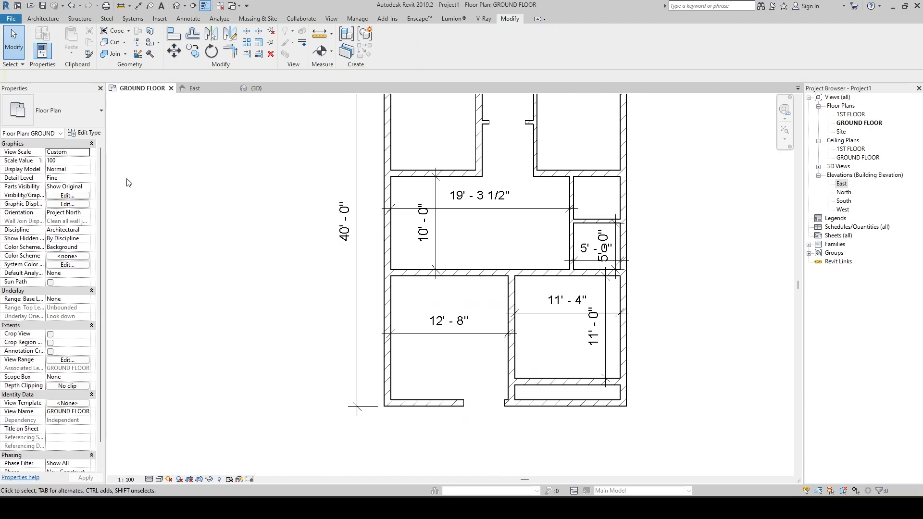
{"action": "scroll", "coordinate": [318, 285], "scroll_direction": "up", "scroll_amount": 2}
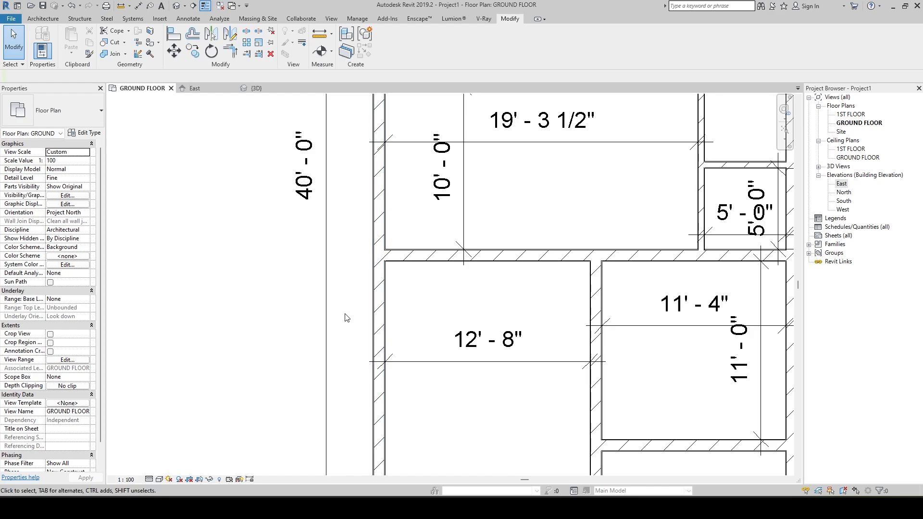
{"action": "key", "text": "s"}
{"action": "key", "text": "l"}
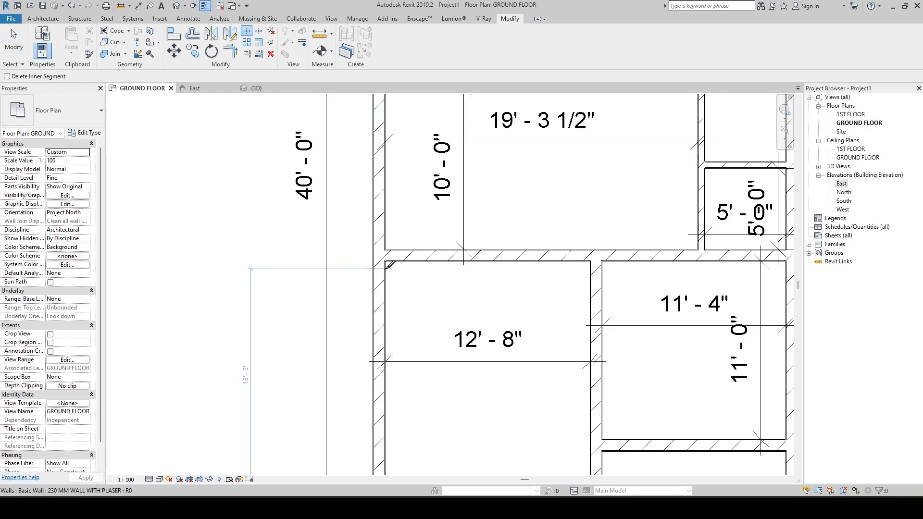
{"action": "left_click", "coordinate": [388, 264]}
{"action": "key", "text": "Escape"}
{"action": "left_click", "coordinate": [378, 288]}
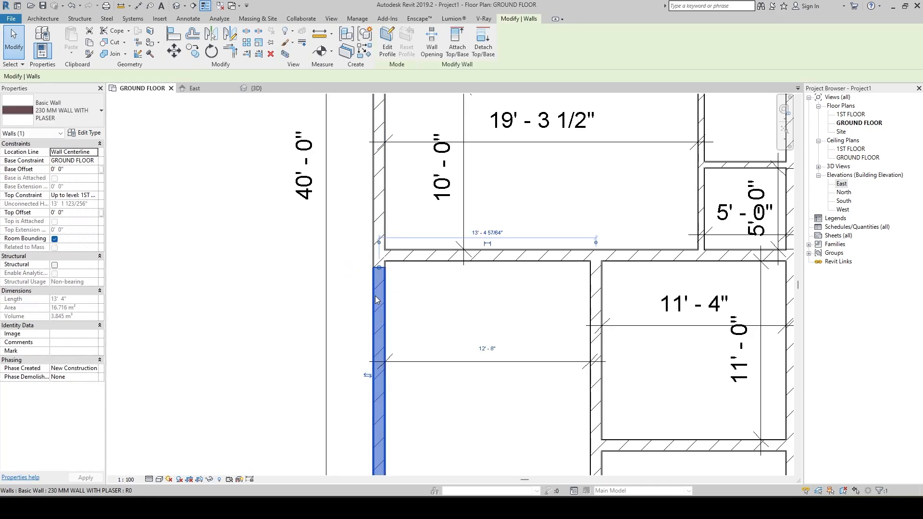
{"action": "left_click", "coordinate": [87, 133]}
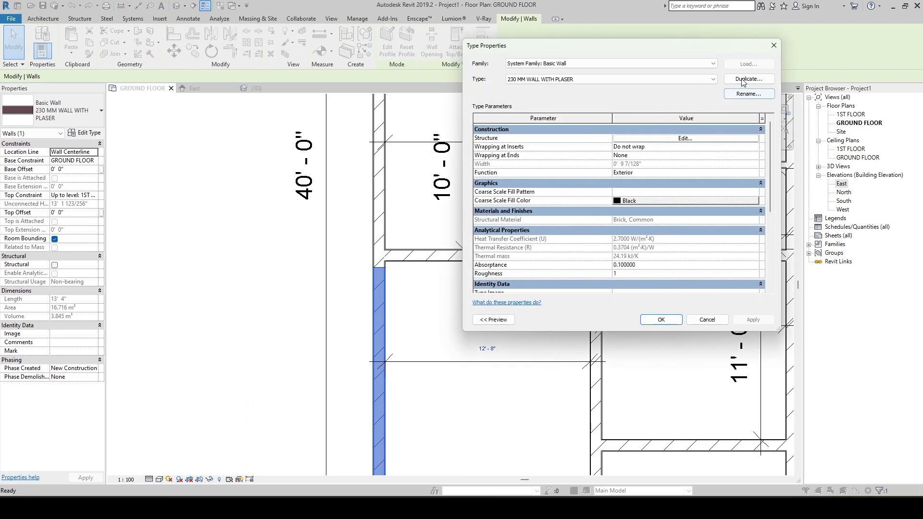
{"action": "left_click", "coordinate": [742, 79]}
{"action": "left_click", "coordinate": [630, 210]}
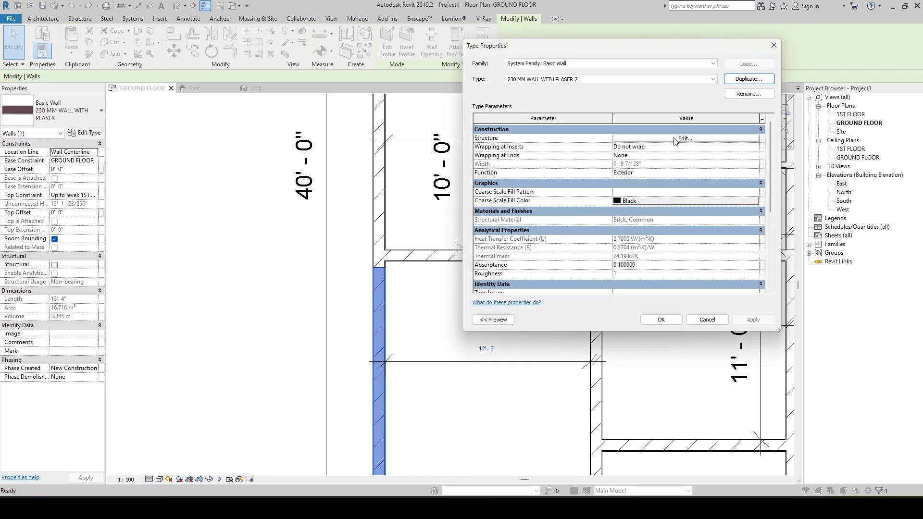
{"action": "key", "text": "Return"}
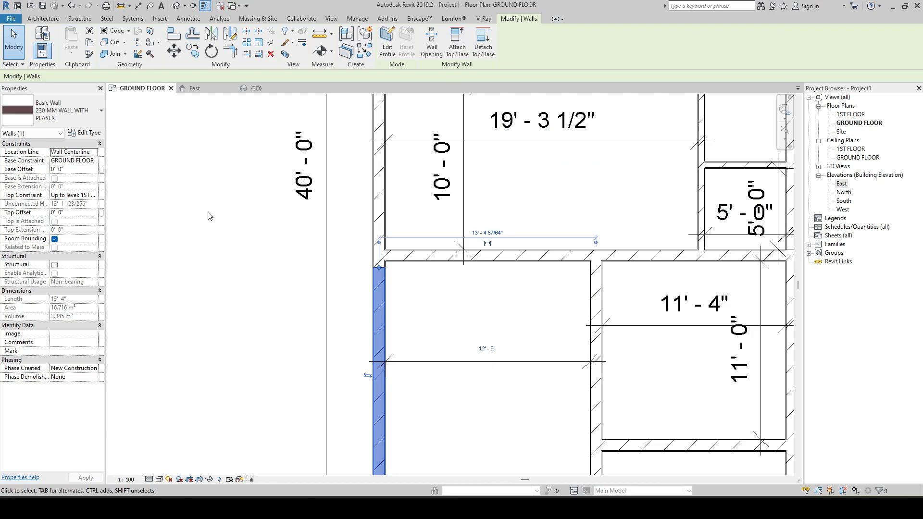
{"action": "left_click", "coordinate": [395, 324]}
Duplicate the wall type of the parking's west wall segment as 230 MM WALL WITH PLASER 2 and apply it.
{"action": "left_click", "coordinate": [382, 317]}
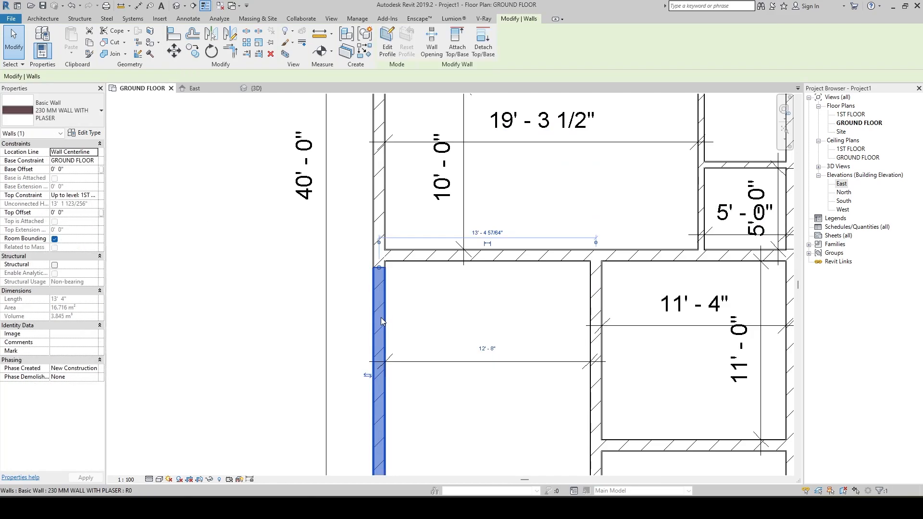
{"action": "left_click", "coordinate": [89, 134]}
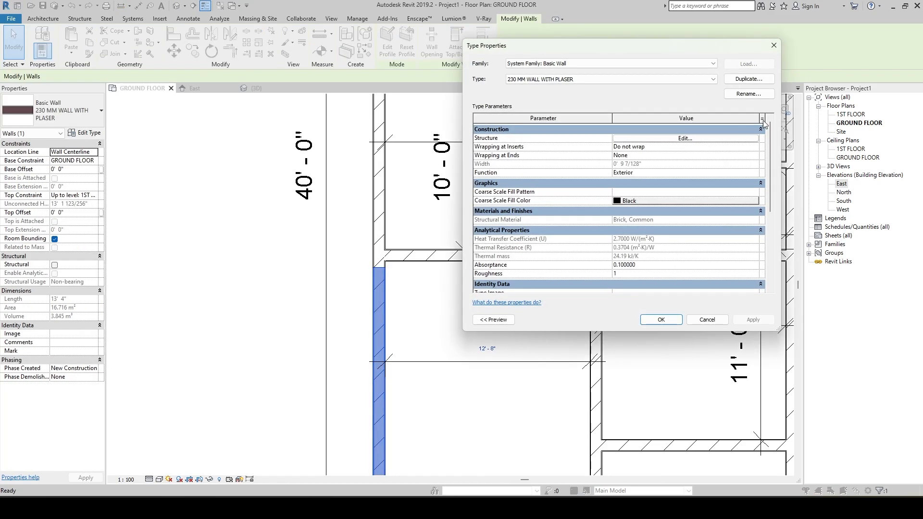
{"action": "left_click", "coordinate": [748, 79]}
{"action": "left_click", "coordinate": [621, 208]}
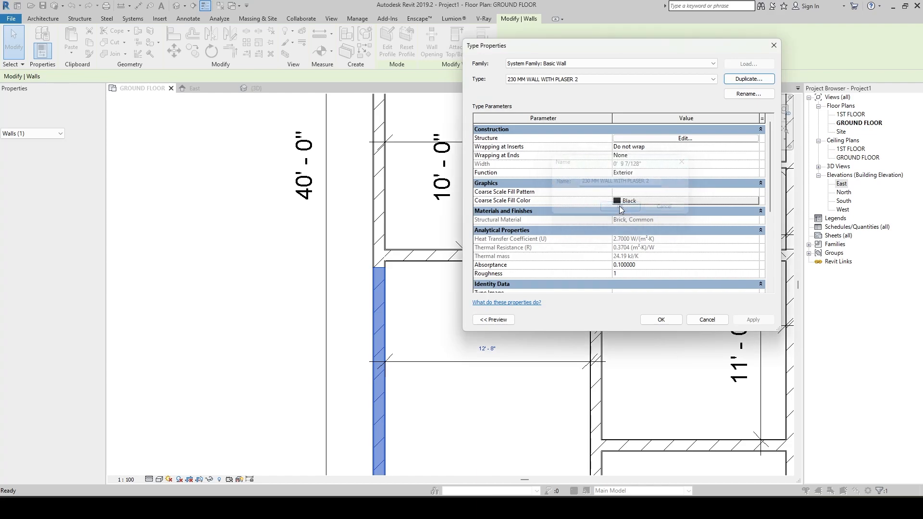
{"action": "left_click", "coordinate": [661, 320]}
{"action": "middle_click_drag", "start_coordinate": [458, 330], "coordinate": [459, 264]}
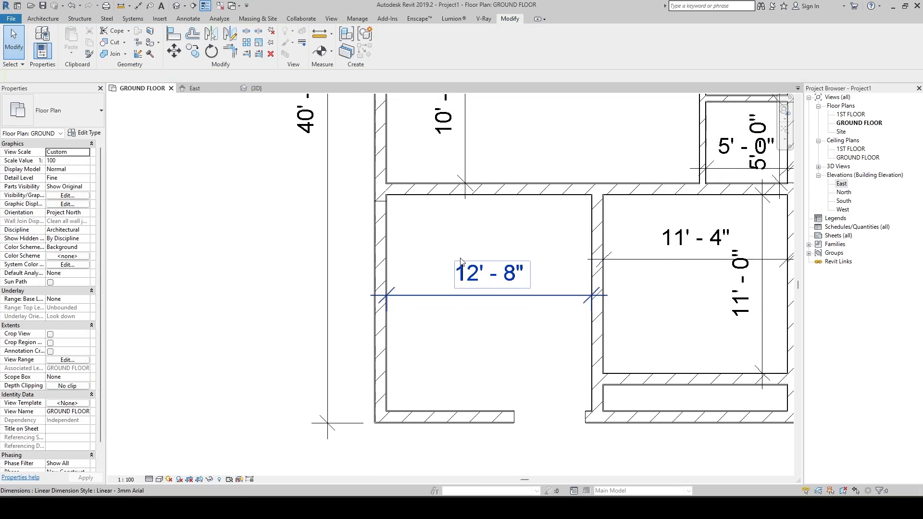
Set the exterior side wall of the 12'-8" wide front space to an Unconnected top constraint with a height of 6' 0".
{"action": "left_click", "coordinate": [380, 269]}
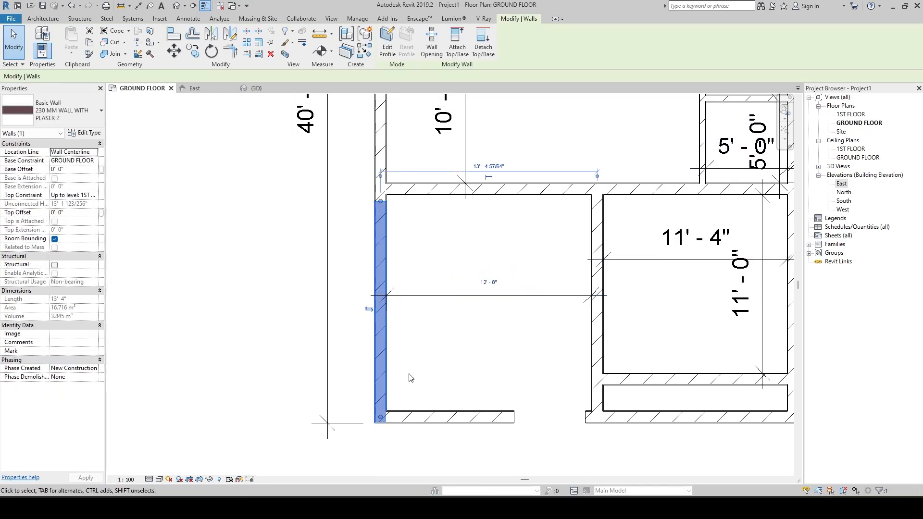
{"action": "left_click", "coordinate": [431, 414], "text": "ctrl"}
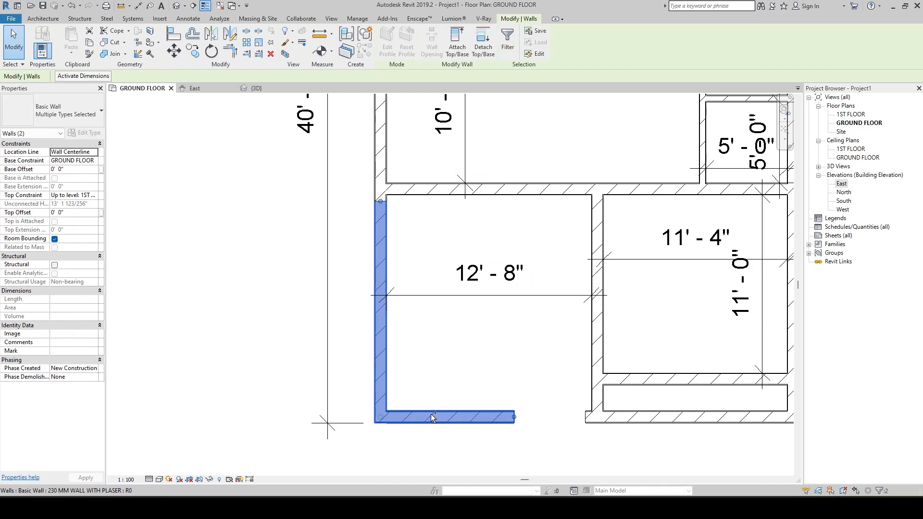
{"action": "left_click", "coordinate": [426, 374]}
{"action": "left_click", "coordinate": [375, 309]}
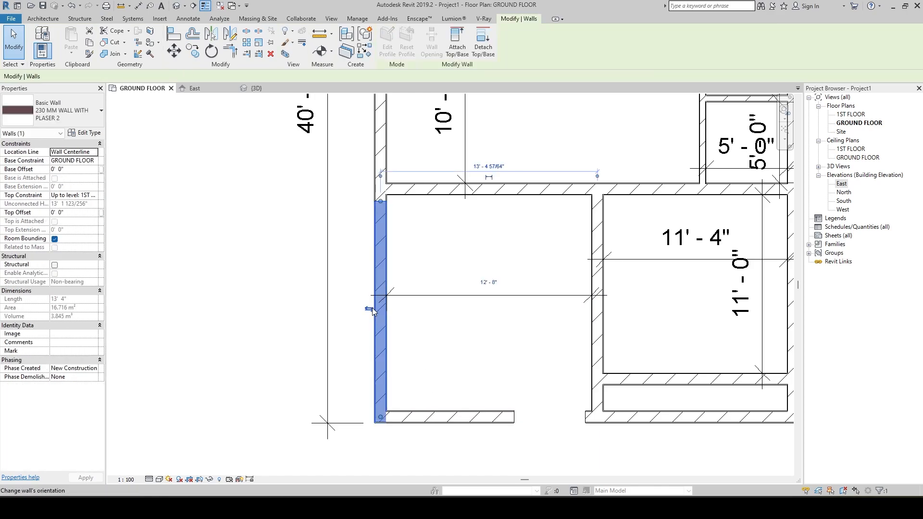
{"action": "left_click", "coordinate": [95, 197]}
{"action": "left_click", "coordinate": [76, 204]}
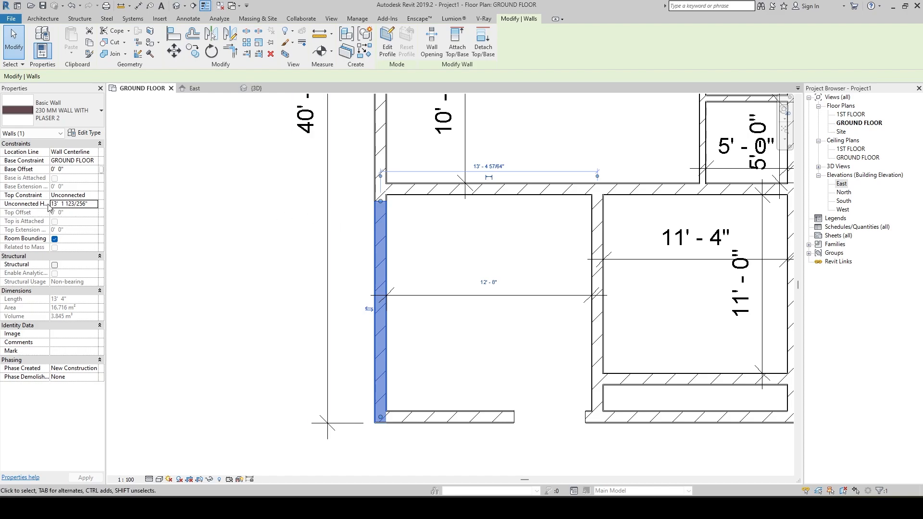
{"action": "left_click", "coordinate": [61, 195]}
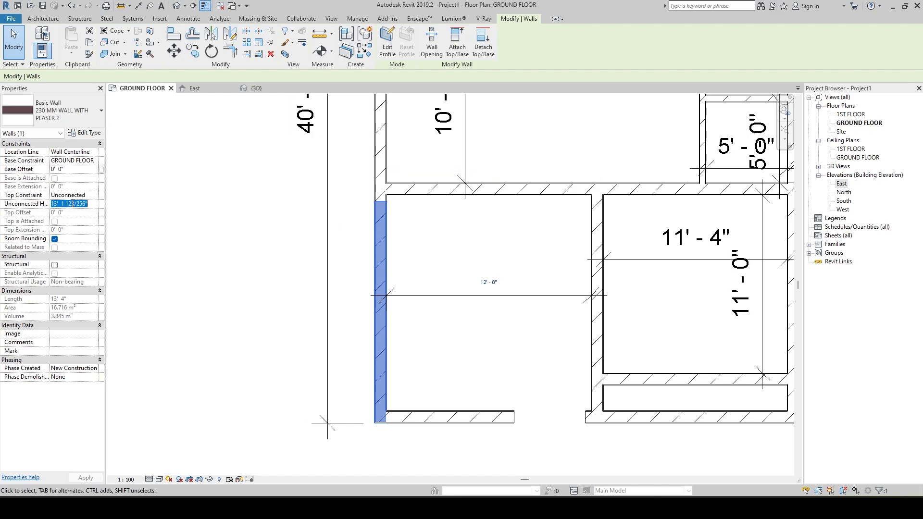
{"action": "key", "text": "Return"}
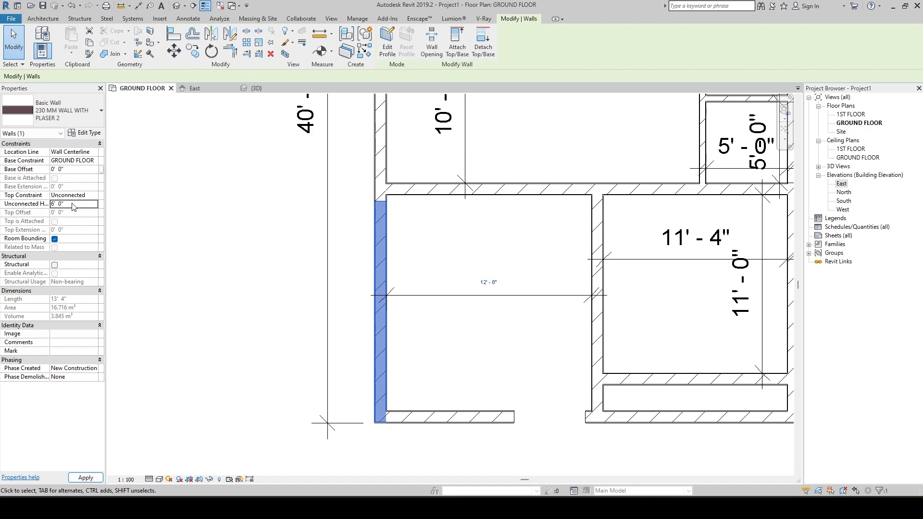
{"action": "left_click", "coordinate": [353, 360]}
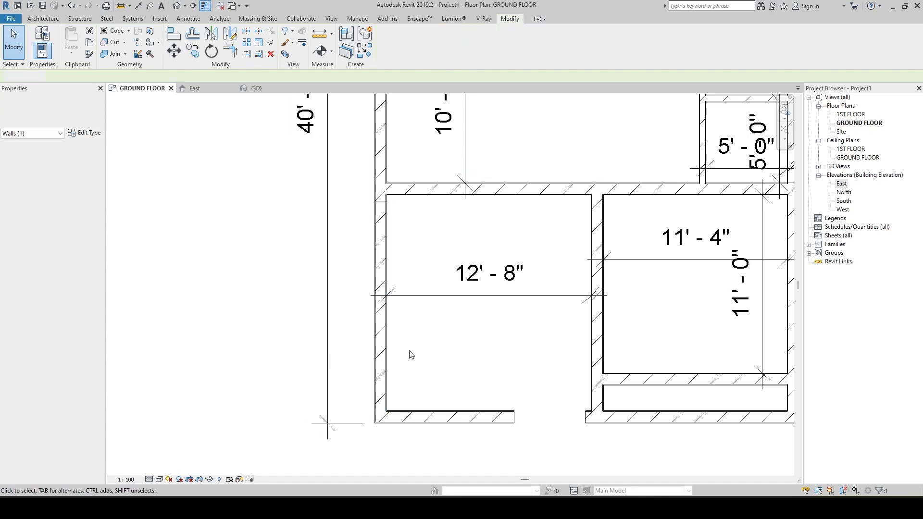
Match the type properties of the 6' side wall onto the adjoining front wall segment.
{"action": "left_click", "coordinate": [382, 346]}
{"action": "key", "text": "m"}
{"action": "key", "text": "a"}
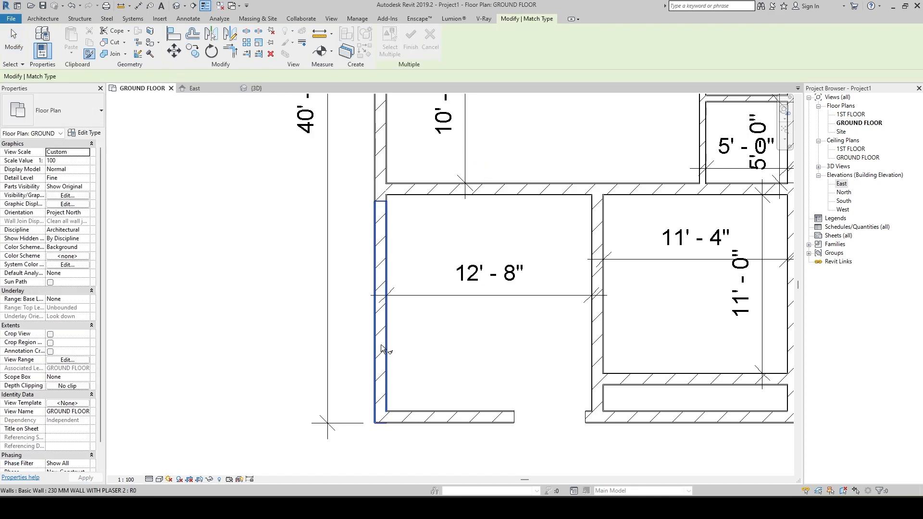
{"action": "left_click", "coordinate": [380, 344]}
{"action": "left_click", "coordinate": [426, 414]}
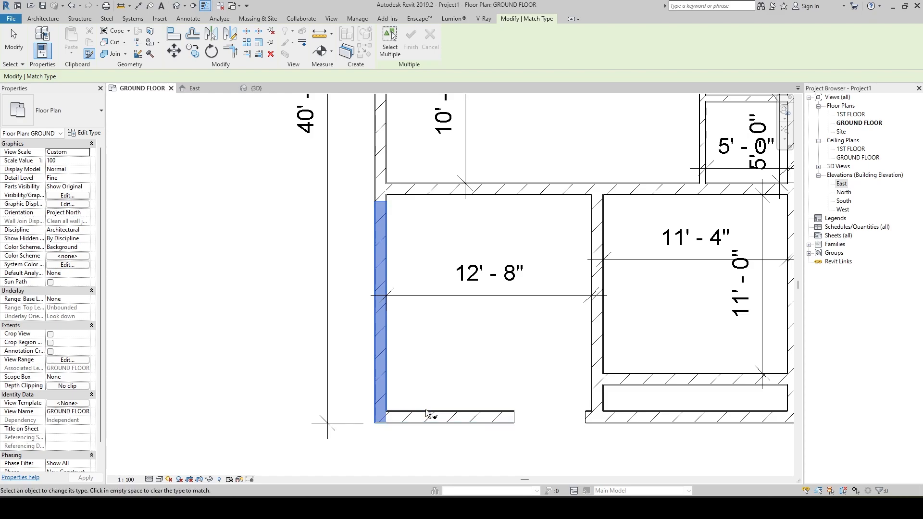
Hide the Levels annotation category in the {3D} view through its Visibility/Graphic Overrides.
{"action": "left_click", "coordinate": [257, 88]}
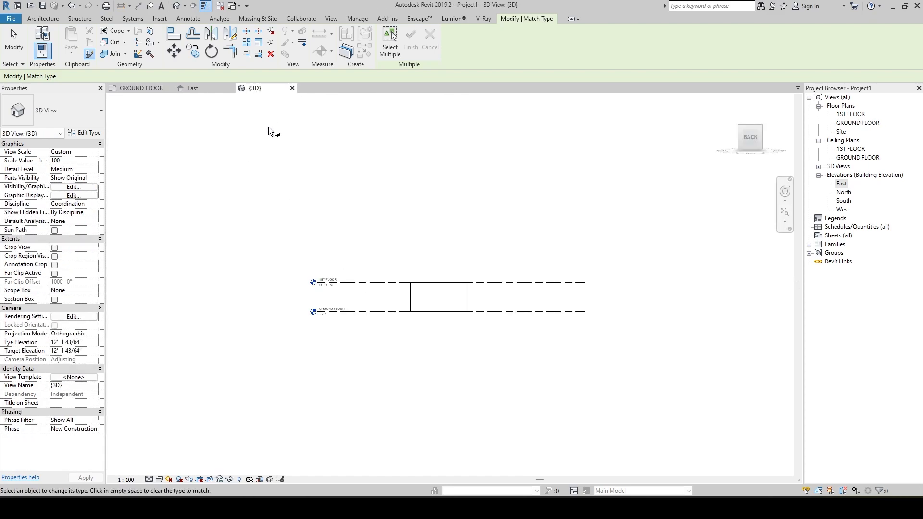
{"action": "middle_click_drag", "start_coordinate": [437, 308], "coordinate": [395, 369], "text": "shift"}
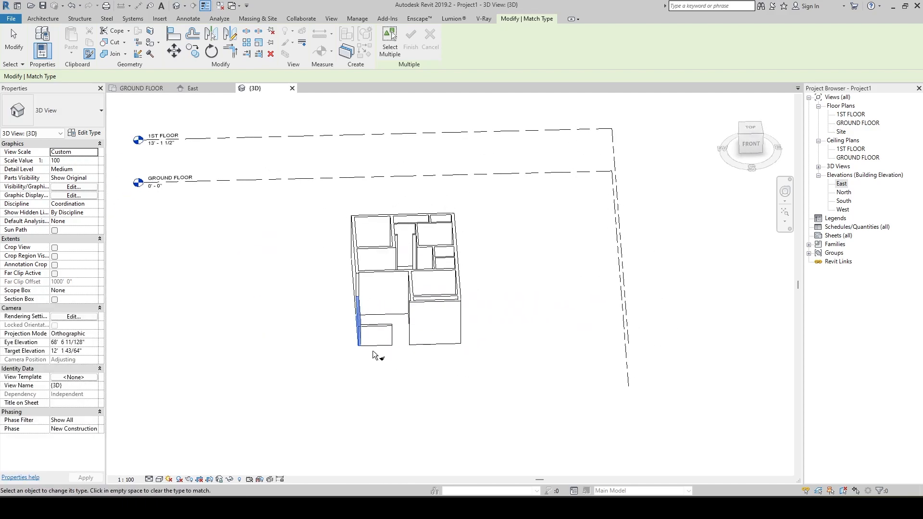
{"action": "key", "text": "Escape"}
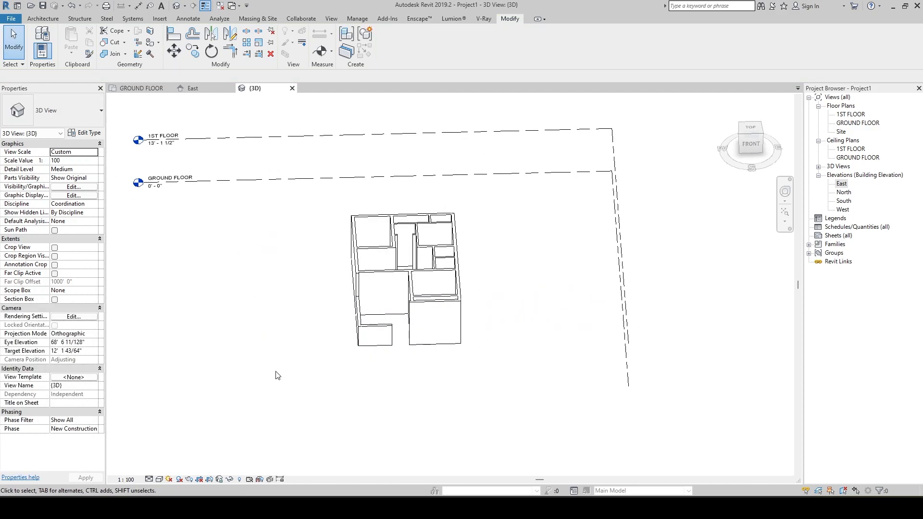
{"action": "key", "text": "g"}
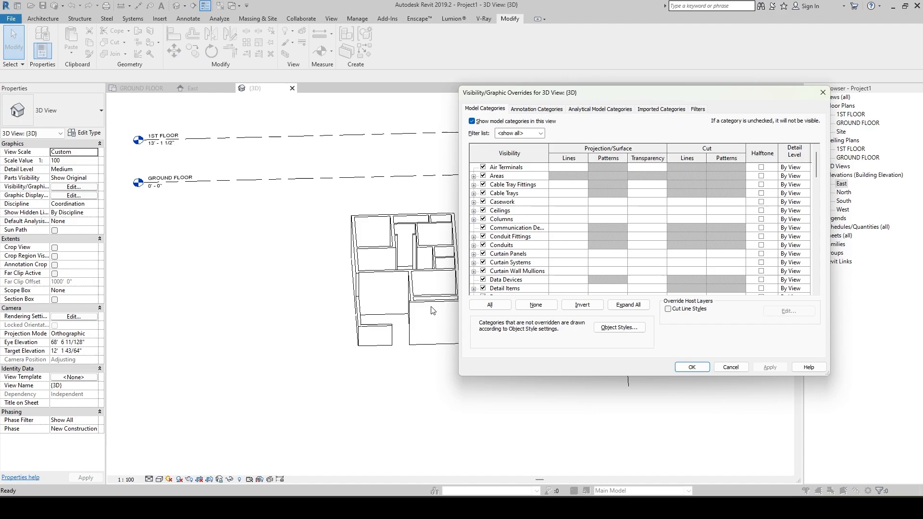
{"action": "left_click", "coordinate": [535, 109]}
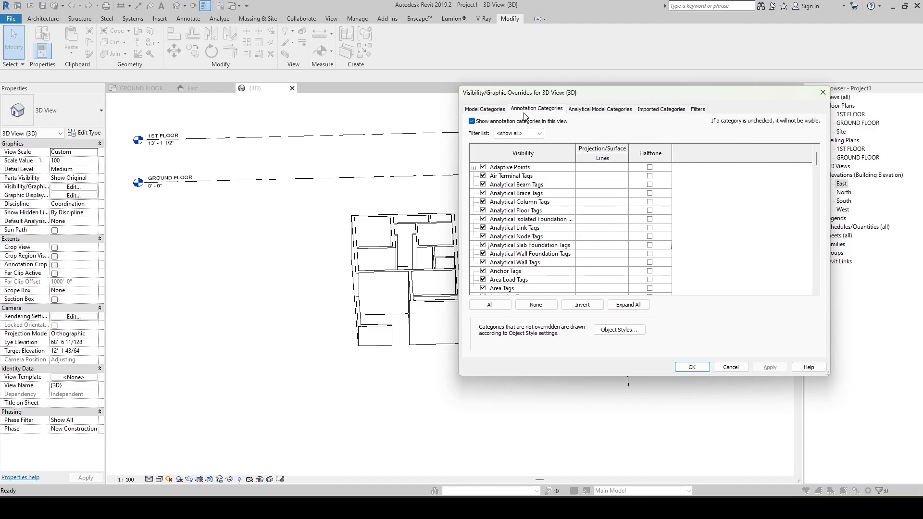
{"action": "scroll", "coordinate": [529, 204], "scroll_direction": "down", "scroll_amount": 10}
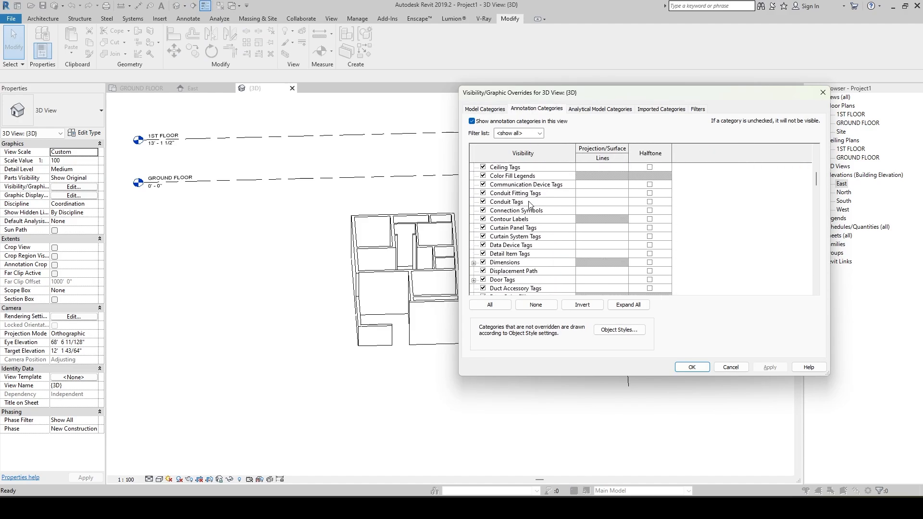
{"action": "scroll", "coordinate": [529, 204], "scroll_direction": "down", "scroll_amount": 8}
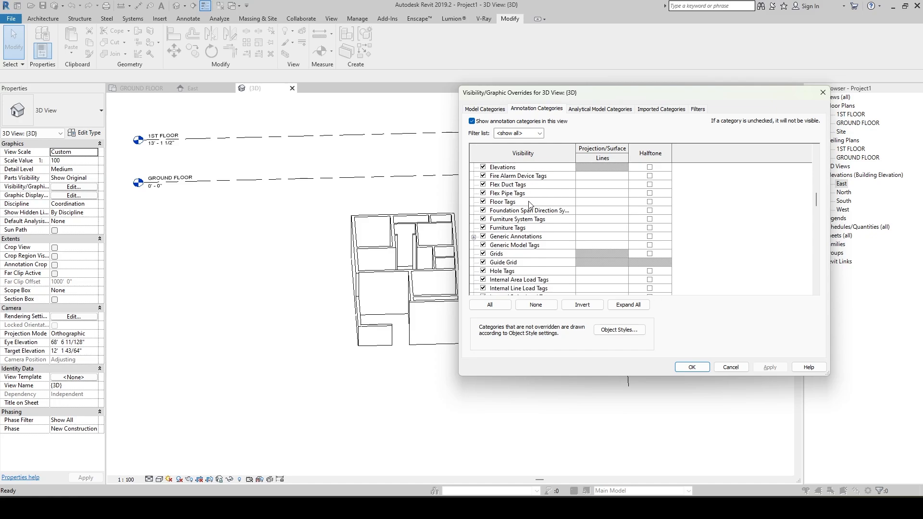
{"action": "scroll", "coordinate": [530, 204], "scroll_direction": "down", "scroll_amount": 2}
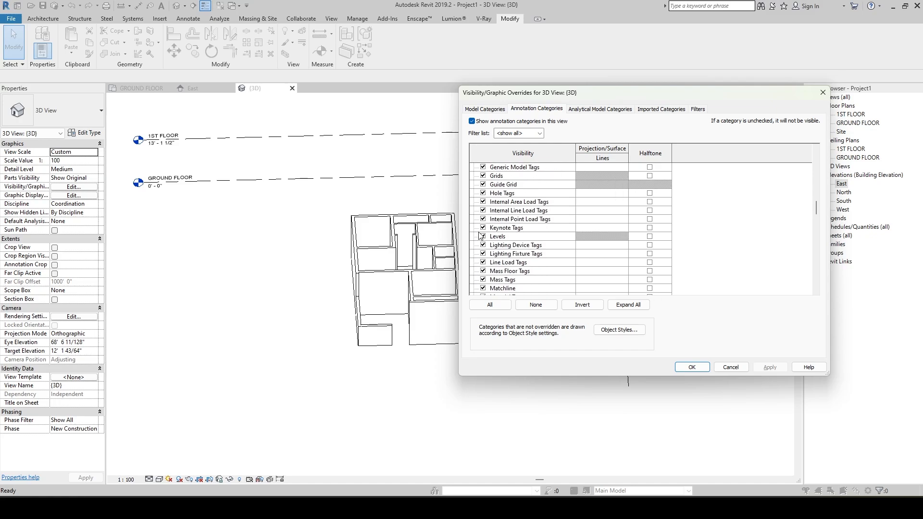
{"action": "left_click", "coordinate": [482, 237]}
{"action": "left_click", "coordinate": [757, 368]}
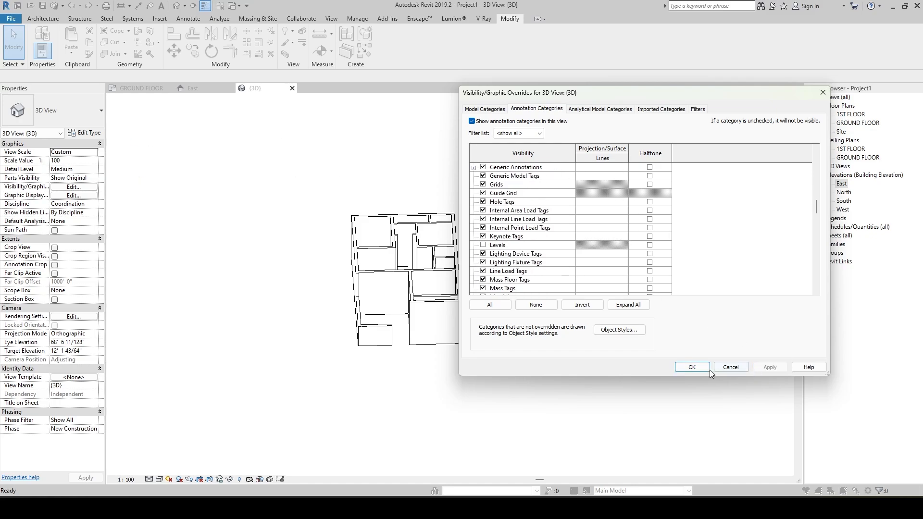
{"action": "left_click", "coordinate": [690, 368]}
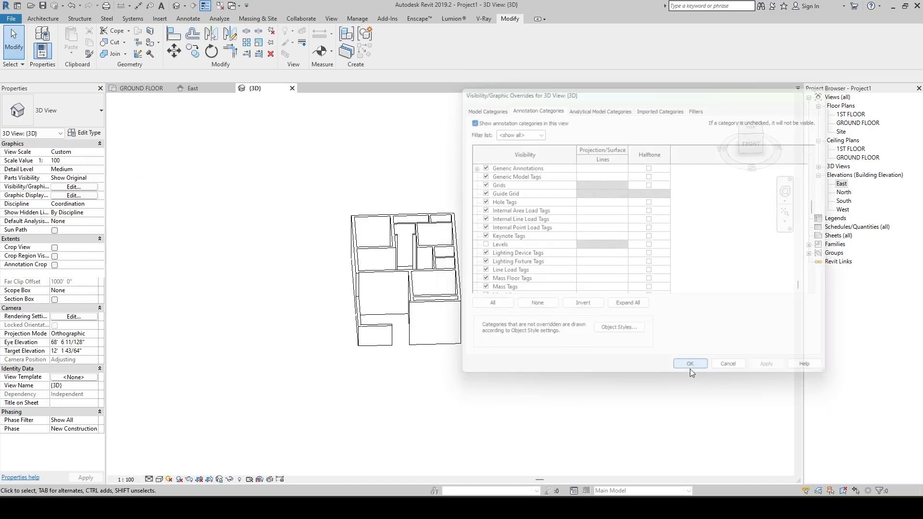
Set the 3D view to Fine detail level and the Consistent Colors visual style, and view the front walls from above.
{"action": "left_click", "coordinate": [149, 479]}
{"action": "left_click", "coordinate": [158, 469]}
{"action": "left_click", "coordinate": [159, 479]}
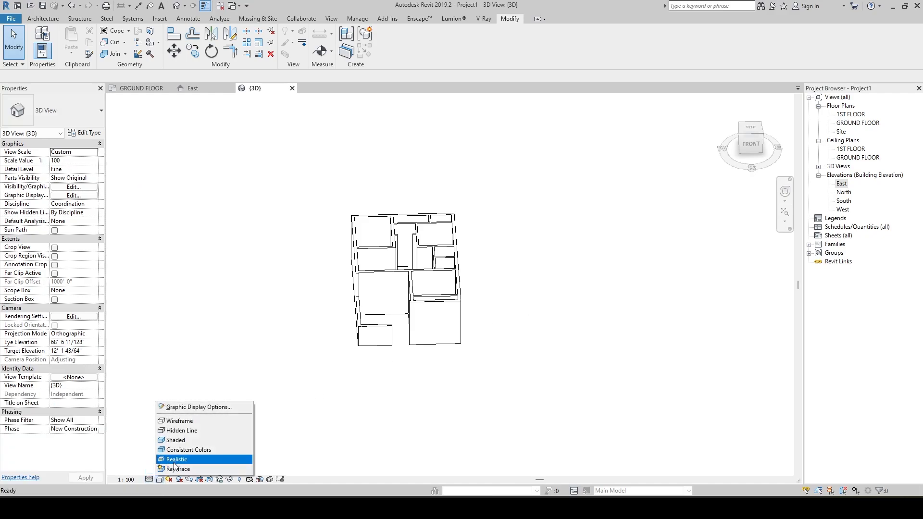
{"action": "left_click", "coordinate": [188, 449]}
{"action": "mouse_move", "coordinate": [261, 395]}
{"action": "middle_mouse_down", "text": "shift"}
{"action": "mouse_move", "coordinate": [382, 442]}
{"action": "mouse_move", "coordinate": [433, 373]}
{"action": "mouse_move", "coordinate": [451, 375]}
{"action": "mouse_move", "coordinate": [560, 319]}
{"action": "mouse_move", "coordinate": [436, 342]}
{"action": "middle_mouse_up", "text": "shift"}
{"action": "scroll", "coordinate": [437, 343], "scroll_direction": "up", "scroll_amount": 3}
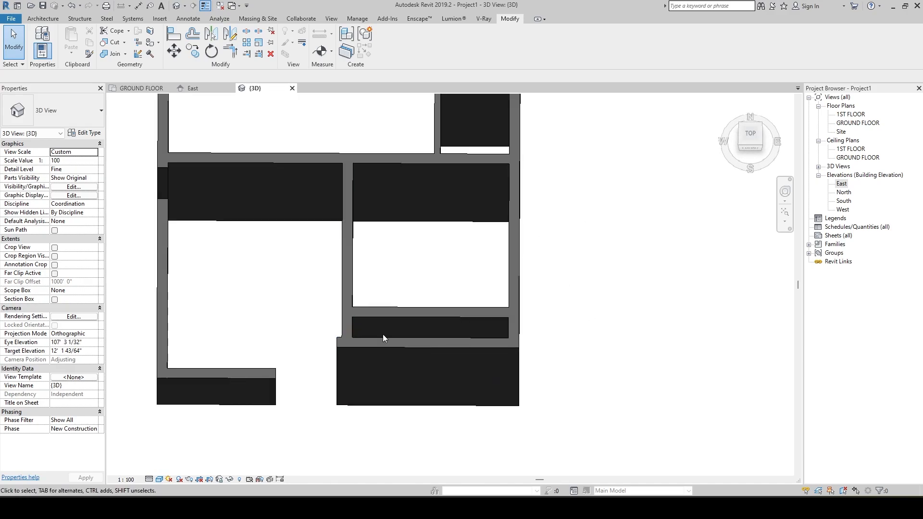
In the GROUND FLOOR plan, split the partition between the 12'-8" and 11'-4" spaces at the lower face of the 11'-4" room's front wall.
{"action": "key", "text": "ctrl+Tab"}
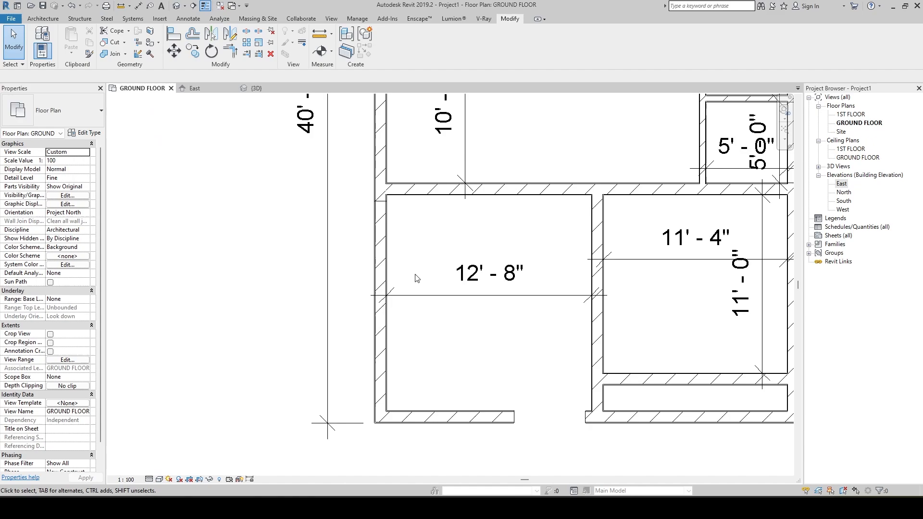
{"action": "scroll", "coordinate": [416, 278], "scroll_direction": "down", "scroll_amount": 2}
{"action": "scroll", "coordinate": [486, 362], "scroll_direction": "up", "scroll_amount": 5}
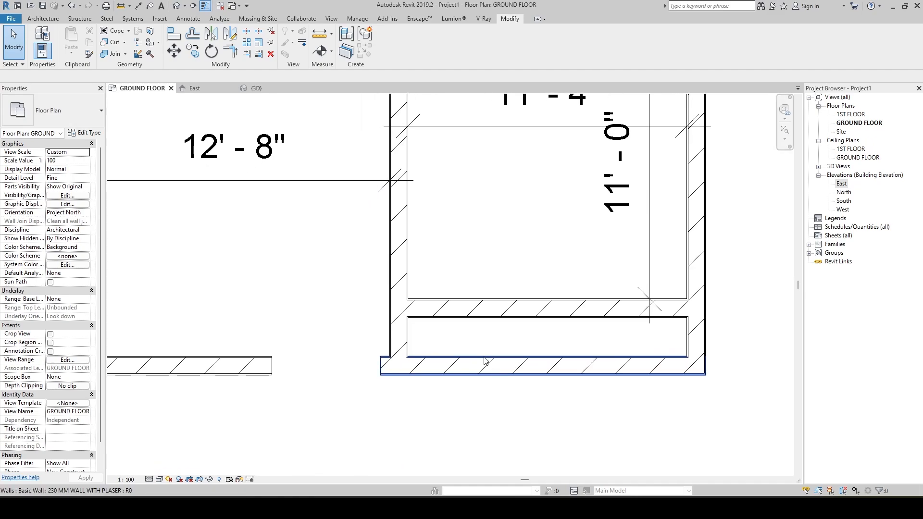
{"action": "key", "text": "s"}
{"action": "key", "text": "l"}
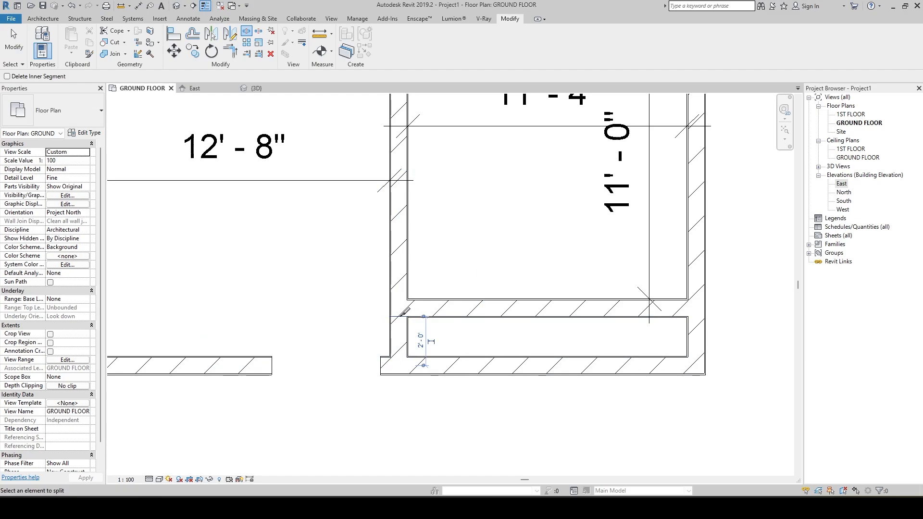
{"action": "left_click", "coordinate": [412, 349]}
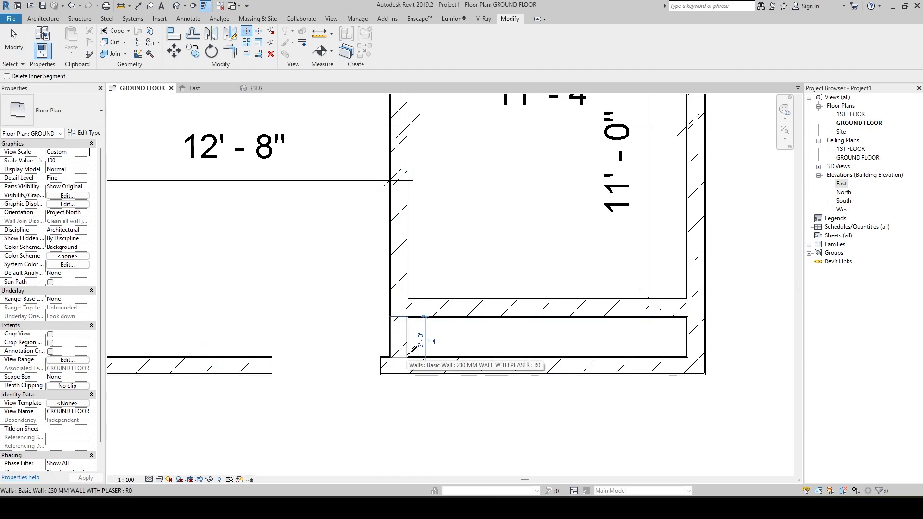
{"action": "key", "text": "Escape"}
Delete the 2' long partition segment between the 11'-4" room's front wall and the outer front wall.
{"action": "left_click", "coordinate": [402, 331]}
{"action": "left_click", "coordinate": [402, 330]}
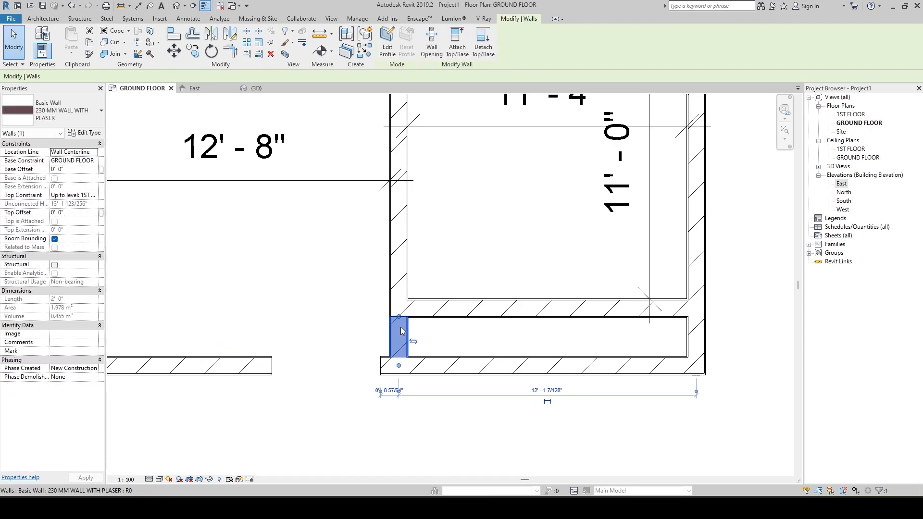
{"action": "key", "text": "Delete"}
{"action": "scroll", "coordinate": [401, 330], "scroll_direction": "up", "scroll_amount": 3}
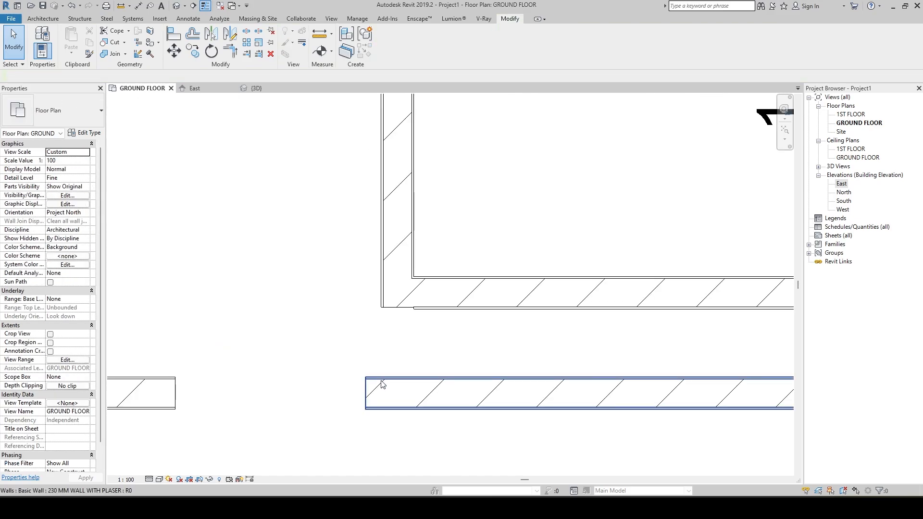
Split the exterior side wall beside the 11'-4" room in line with the lower face of that room's front wall.
{"action": "scroll", "coordinate": [335, 363], "scroll_direction": "down", "scroll_amount": 3}
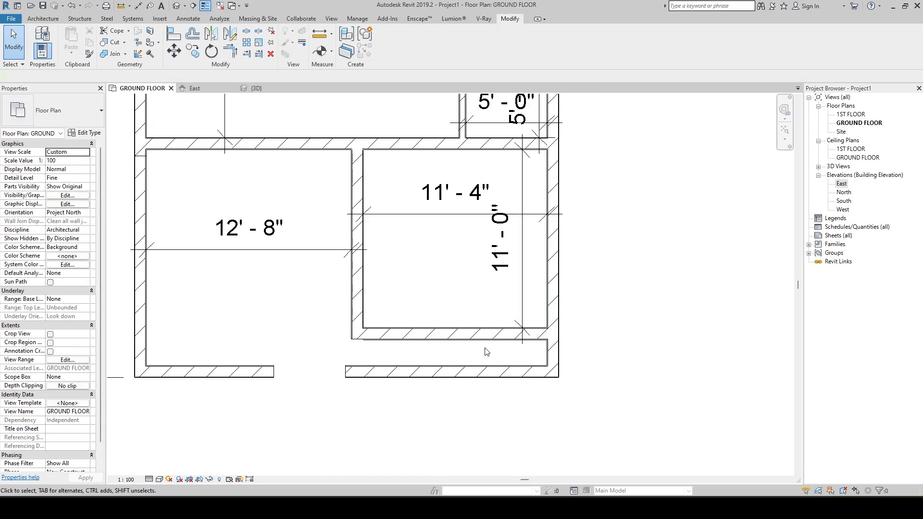
{"action": "key", "text": "s"}
{"action": "key", "text": "l"}
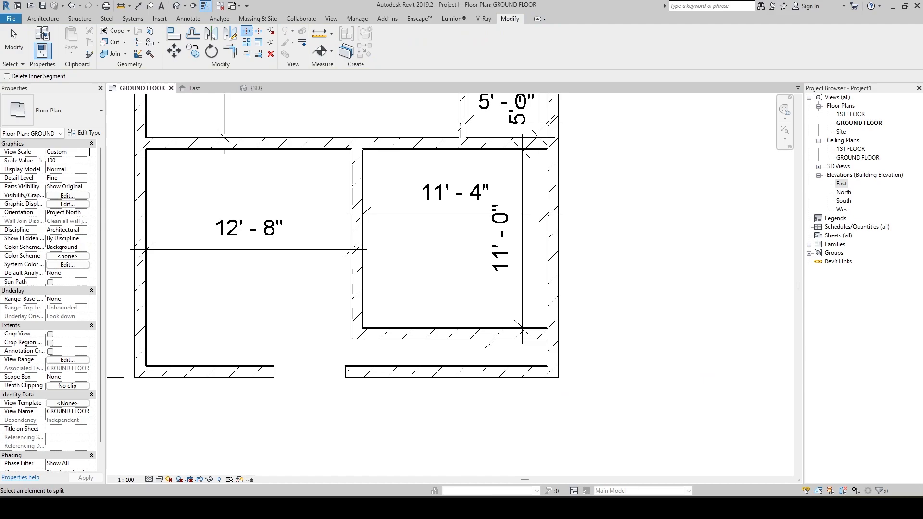
{"action": "left_click", "coordinate": [556, 338]}
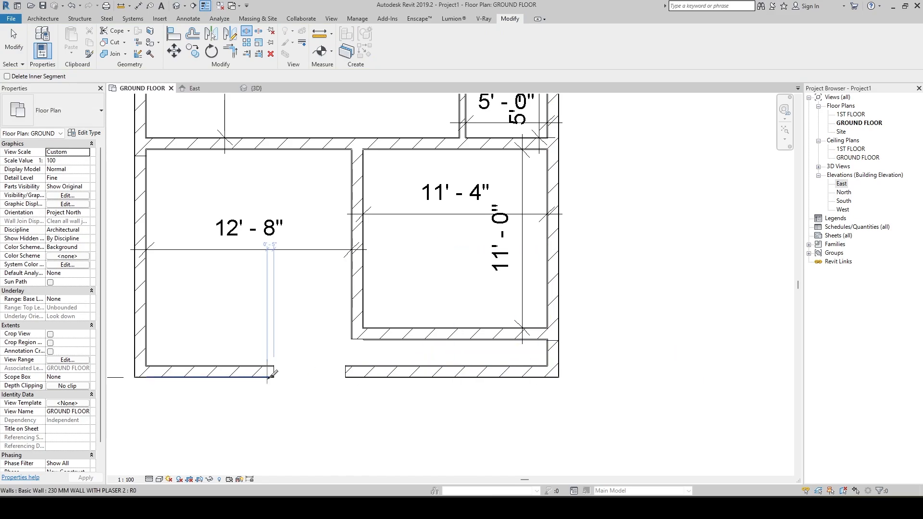
{"action": "key", "text": "Escape"}
Match the type properties of the lowered front wall onto the other front wall segment and the short split side wall.
{"action": "key", "text": "m"}
{"action": "key", "text": "a"}
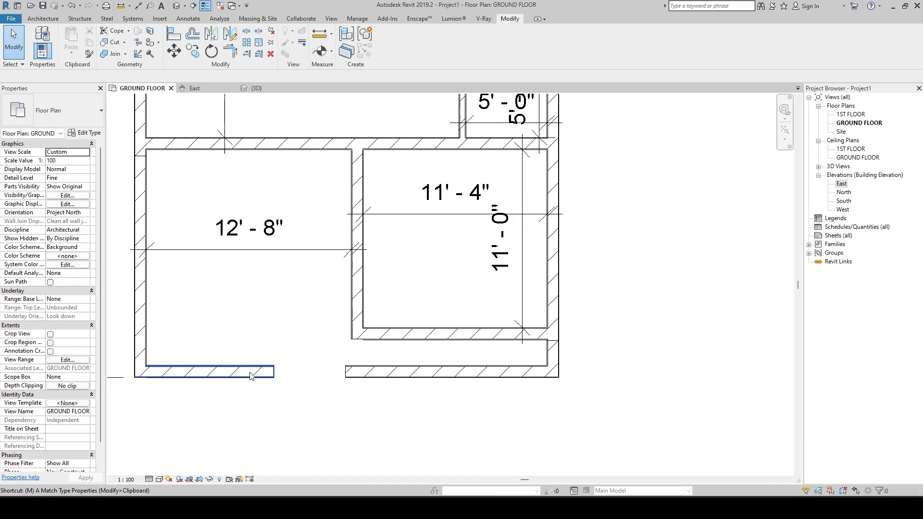
{"action": "left_click", "coordinate": [250, 374]}
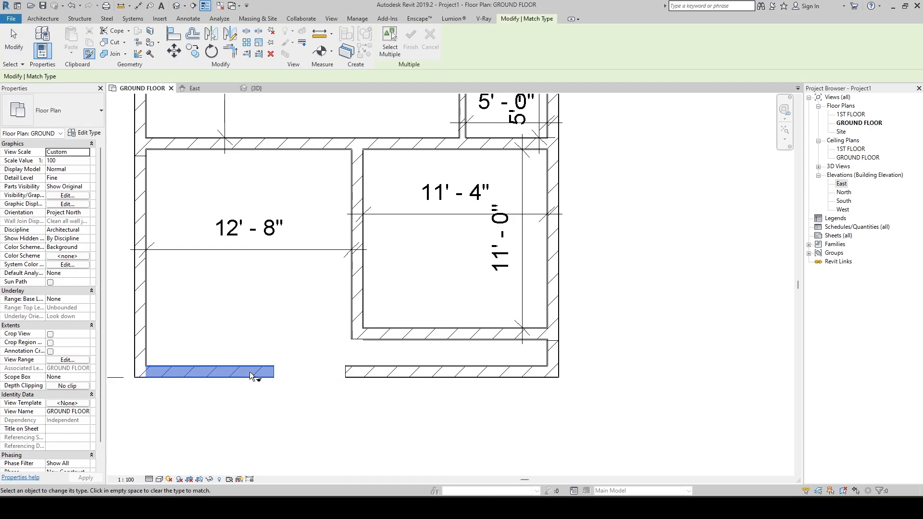
{"action": "left_click", "coordinate": [410, 375]}
{"action": "left_click", "coordinate": [552, 353]}
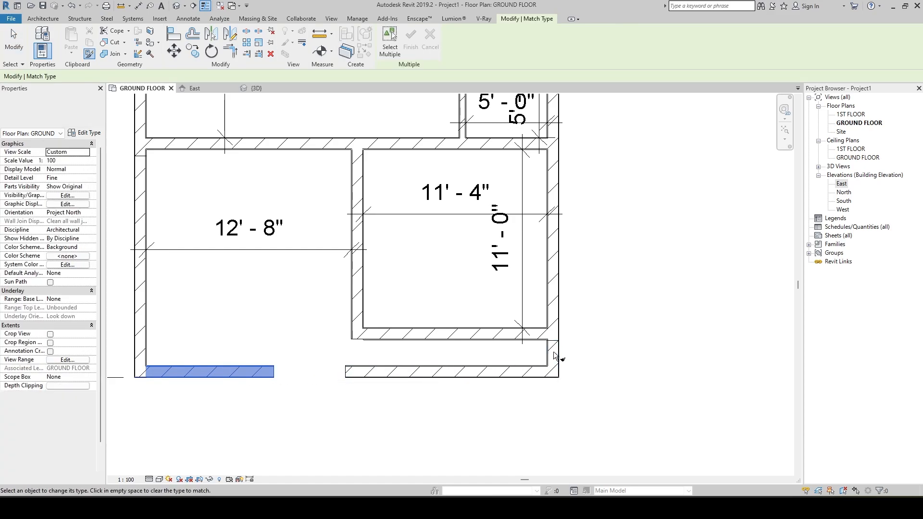
Examine the lowered boundary walls around the front space up close in the 3D view.
{"action": "left_click", "coordinate": [254, 87]}
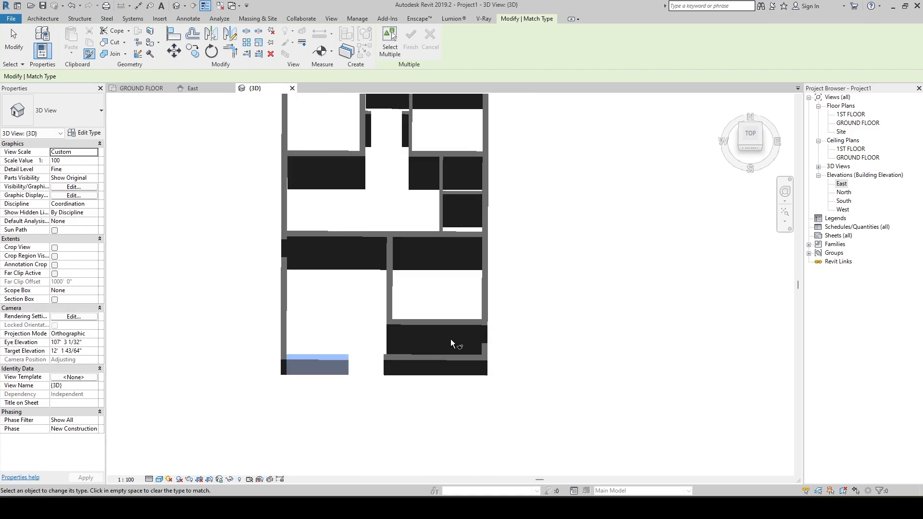
{"action": "middle_click_drag", "start_coordinate": [451, 339], "coordinate": [579, 286], "text": "shift"}
{"action": "scroll", "coordinate": [542, 295], "scroll_direction": "up", "scroll_amount": 3}
{"action": "scroll", "coordinate": [509, 273], "scroll_direction": "up", "scroll_amount": 2}
{"action": "middle_click_drag", "start_coordinate": [509, 273], "coordinate": [528, 371]}
{"action": "scroll", "coordinate": [388, 345], "scroll_direction": "up", "scroll_amount": 2}
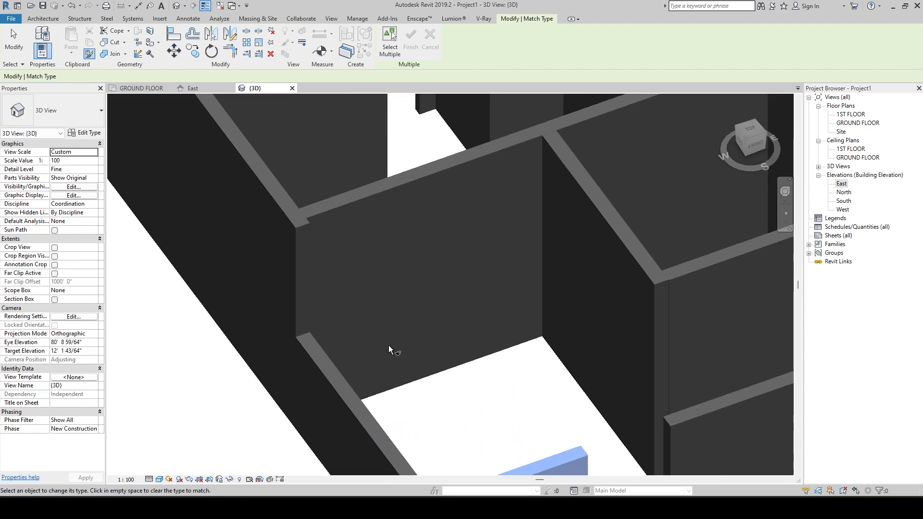
Set the 3D view's visual style to Realistic after trying Consistent Colors, and choose the Fine detail level.
{"action": "left_click", "coordinate": [160, 479]}
{"action": "left_click", "coordinate": [178, 451]}
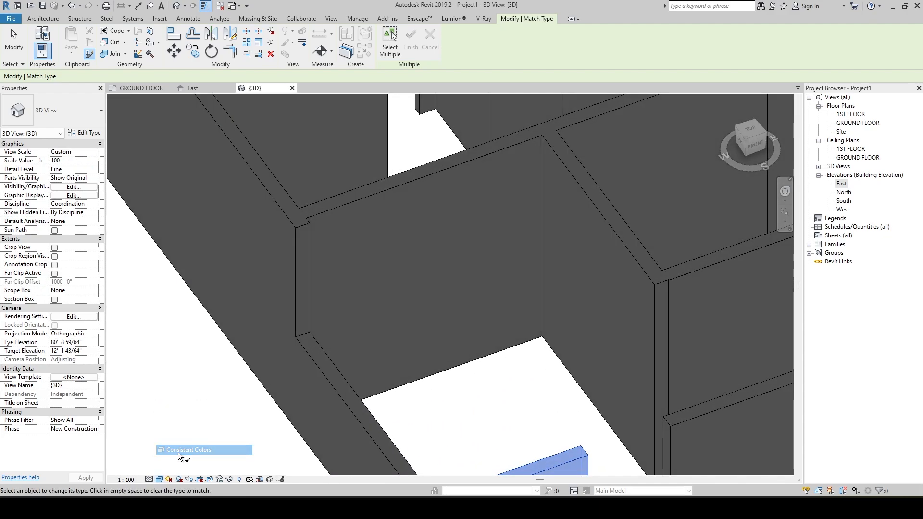
{"action": "left_click", "coordinate": [160, 479]}
{"action": "left_click", "coordinate": [173, 459]}
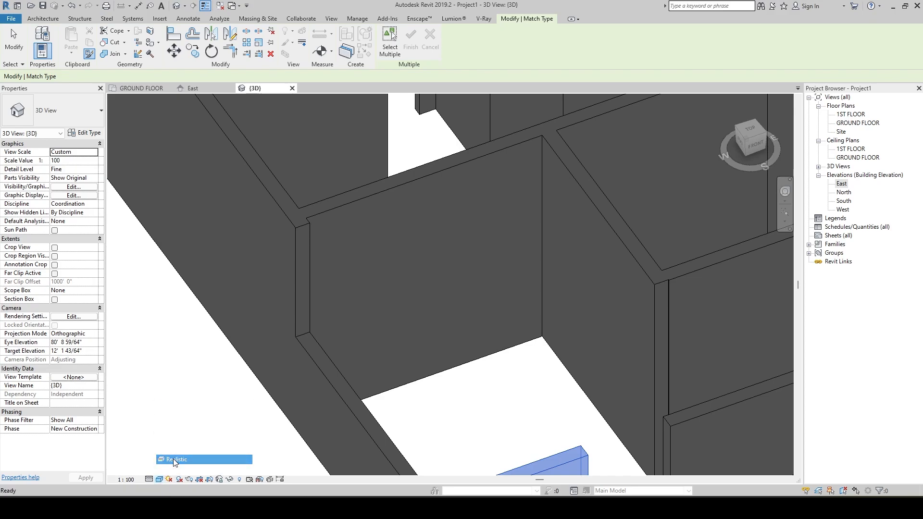
{"action": "scroll", "coordinate": [260, 382], "scroll_direction": "down", "scroll_amount": 2}
{"action": "middle_click_drag", "start_coordinate": [257, 406], "coordinate": [228, 409], "text": "shift"}
{"action": "scroll", "coordinate": [314, 363], "scroll_direction": "up", "scroll_amount": 2}
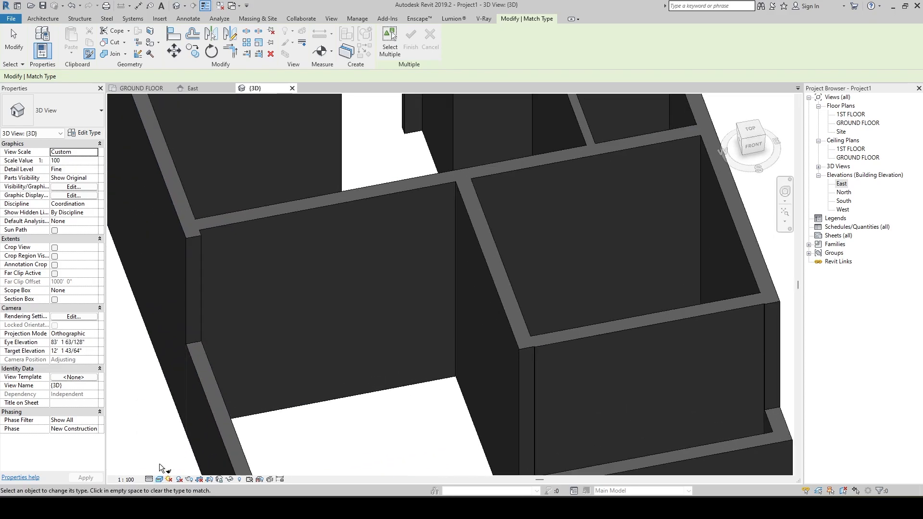
{"action": "left_click", "coordinate": [149, 479]}
{"action": "left_click", "coordinate": [156, 470]}
Look over the whole house and its lowered front walls from several angles in the 3D view.
{"action": "scroll", "coordinate": [457, 358], "scroll_direction": "down", "scroll_amount": 3}
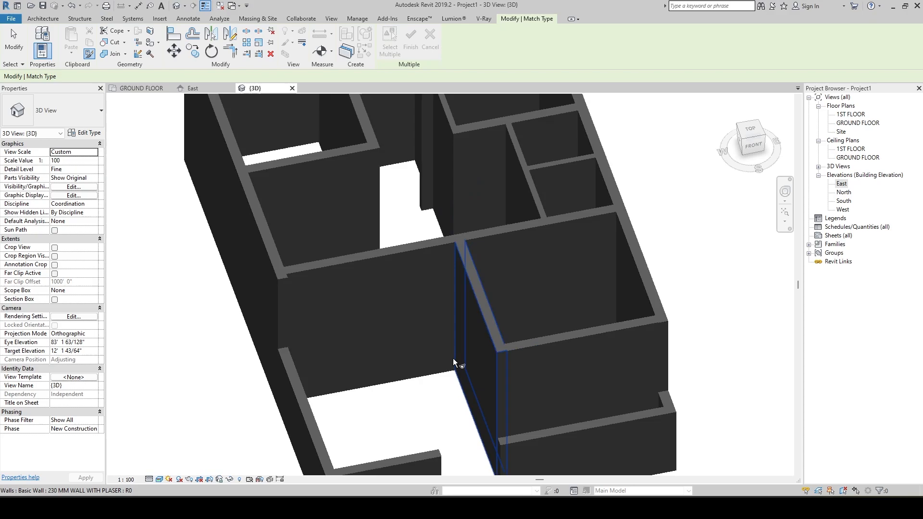
{"action": "middle_click_drag", "start_coordinate": [457, 364], "coordinate": [420, 262], "text": "shift"}
{"action": "scroll", "coordinate": [305, 413], "scroll_direction": "down", "scroll_amount": 3}
{"action": "scroll", "coordinate": [509, 266], "scroll_direction": "up", "scroll_amount": 4}
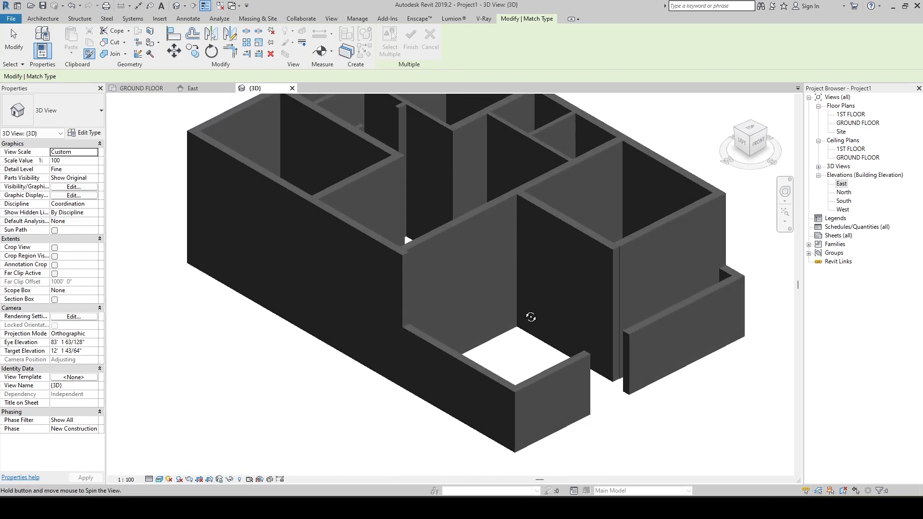
{"action": "middle_click_drag", "start_coordinate": [508, 354], "coordinate": [500, 347], "text": "shift"}
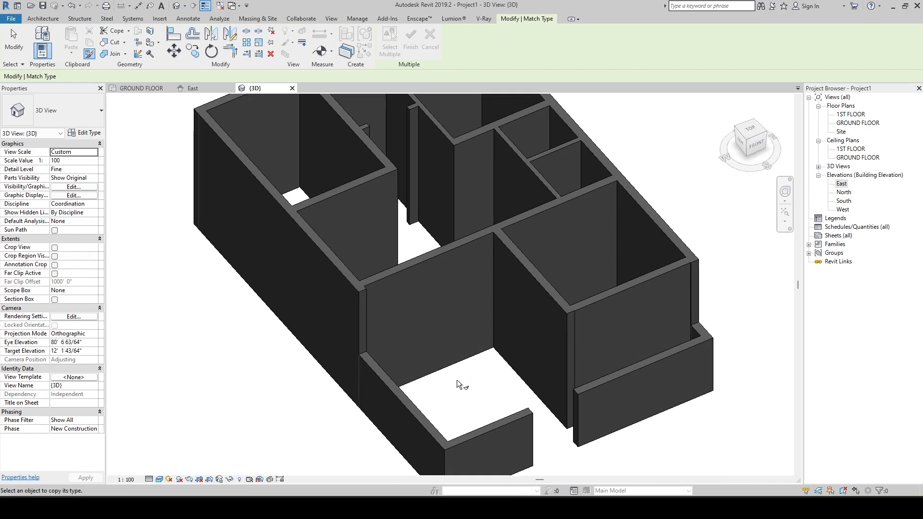
{"action": "scroll", "coordinate": [408, 389], "scroll_direction": "down", "scroll_amount": 2}
In the ground floor plan, leave type matching and start a stair with an actual run width of 3'.
{"action": "left_click", "coordinate": [146, 89]}
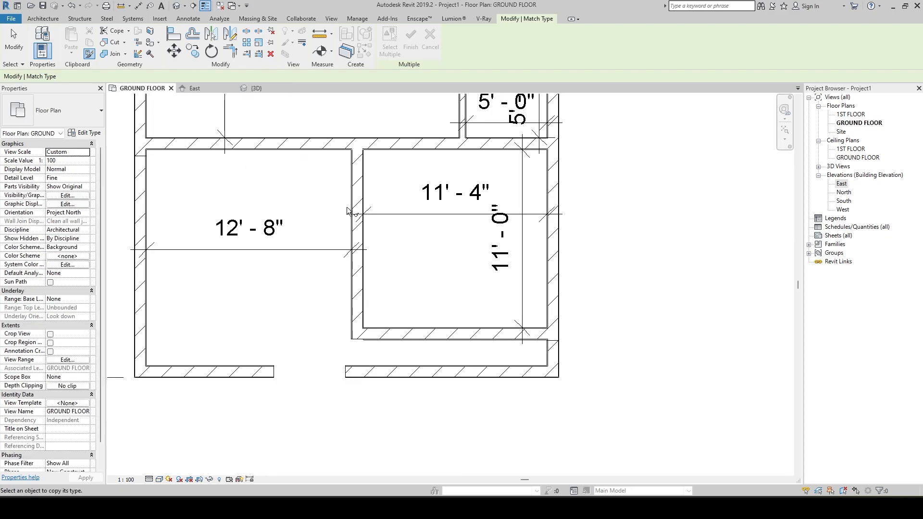
{"action": "scroll", "coordinate": [428, 264], "scroll_direction": "down", "scroll_amount": 2}
{"action": "scroll", "coordinate": [382, 318], "scroll_direction": "up", "scroll_amount": 1}
{"action": "middle_click_drag", "start_coordinate": [386, 321], "coordinate": [401, 361]}
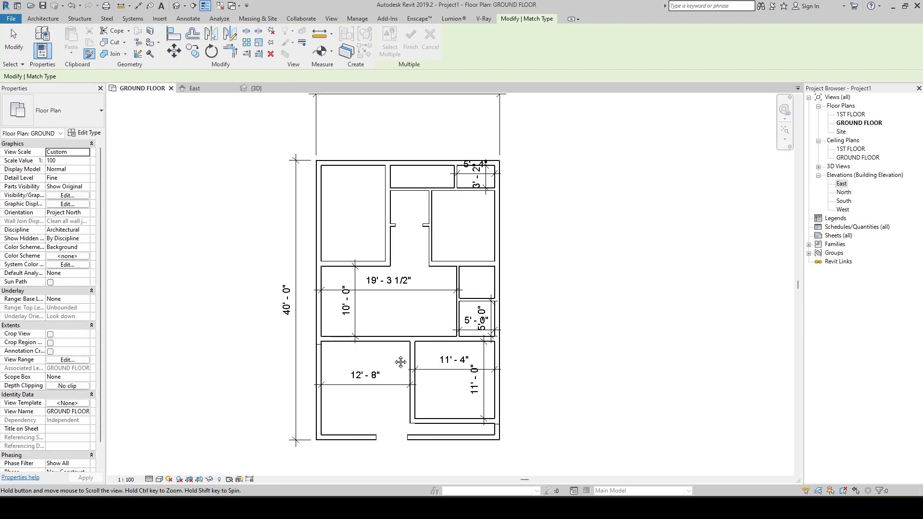
{"action": "middle_click_drag", "start_coordinate": [540, 343], "coordinate": [551, 345]}
{"action": "key", "text": "Escape"}
{"action": "scroll", "coordinate": [397, 374], "scroll_direction": "up", "scroll_amount": 3}
{"action": "middle_click_drag", "start_coordinate": [396, 374], "coordinate": [406, 324]}
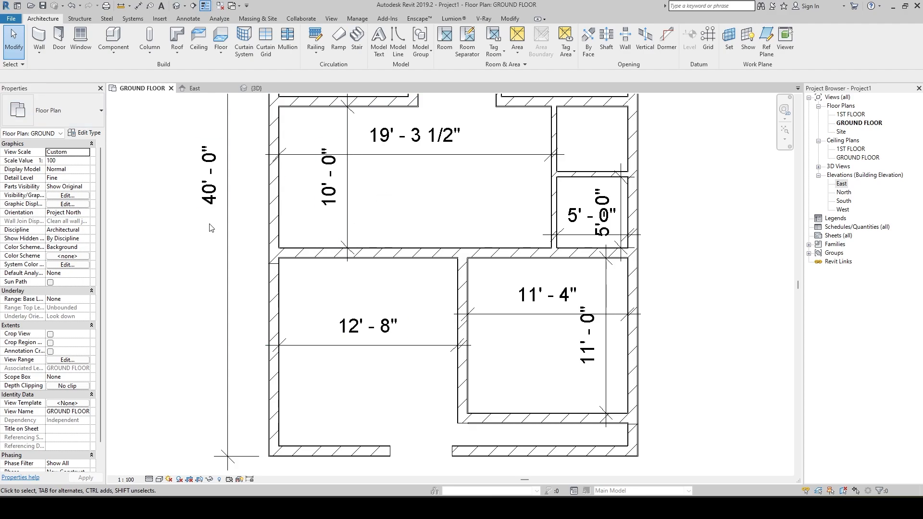
{"action": "left_click", "coordinate": [356, 37]}
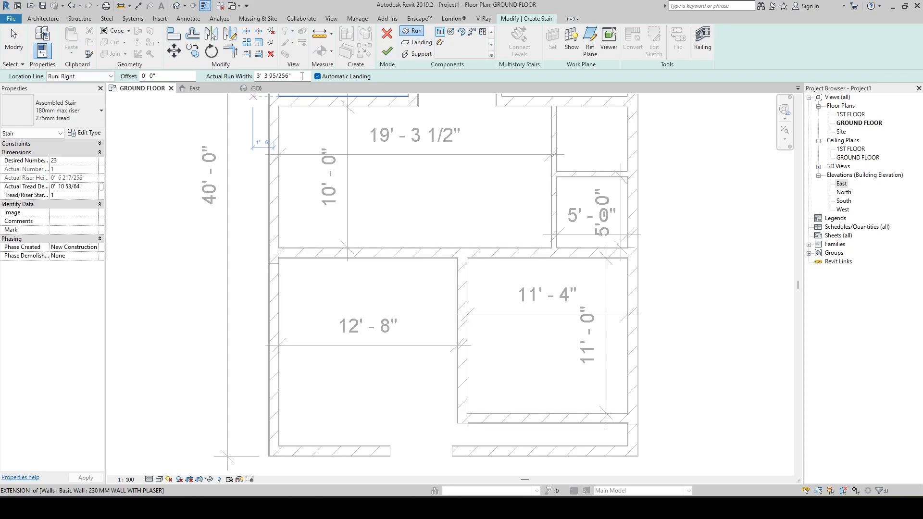
{"action": "left_click_drag", "start_coordinate": [302, 76], "coordinate": [225, 71]}
{"action": "type", "text": "3"}
{"action": "key", "text": "Return"}
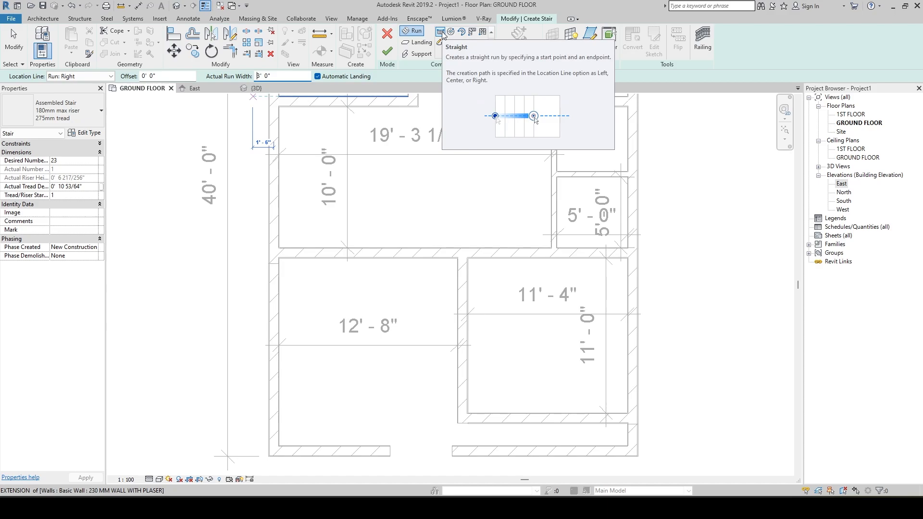
Place a U-shaped winder stair with 23 risers in the rear outer corner of the 12'-8" room and finish the stair.
{"action": "left_click", "coordinate": [483, 32]}
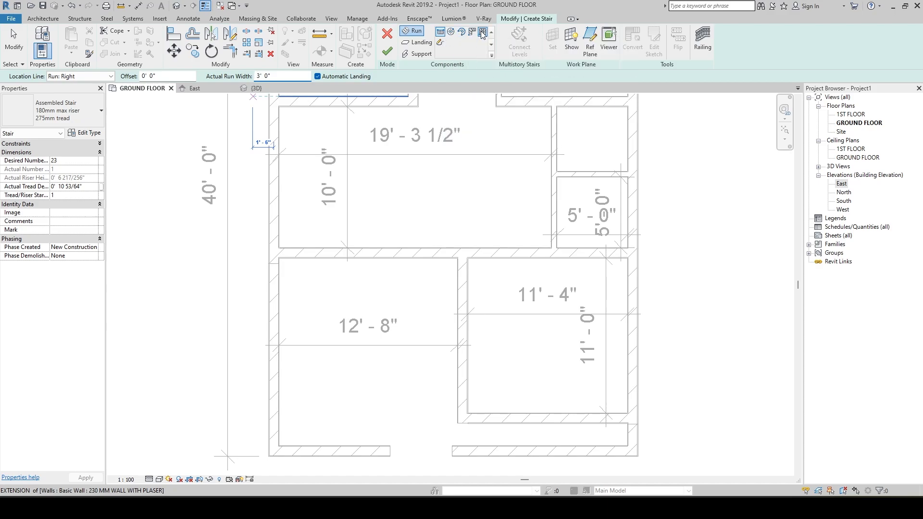
{"action": "middle_click_drag", "start_coordinate": [322, 298], "coordinate": [315, 221]}
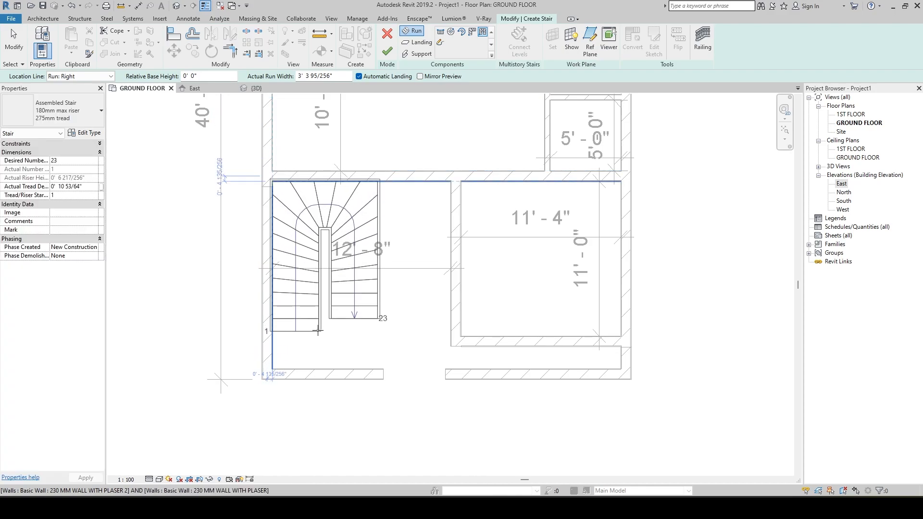
{"action": "left_click", "coordinate": [318, 330]}
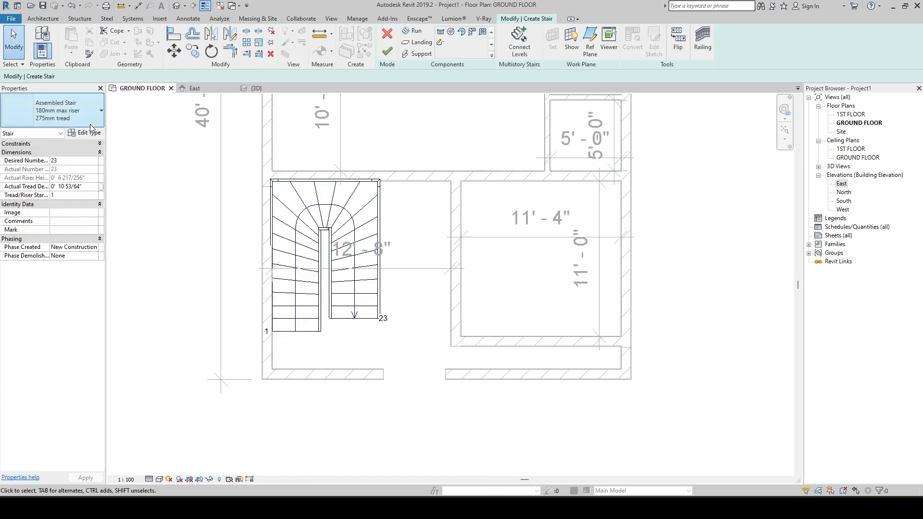
{"action": "left_click", "coordinate": [391, 55]}
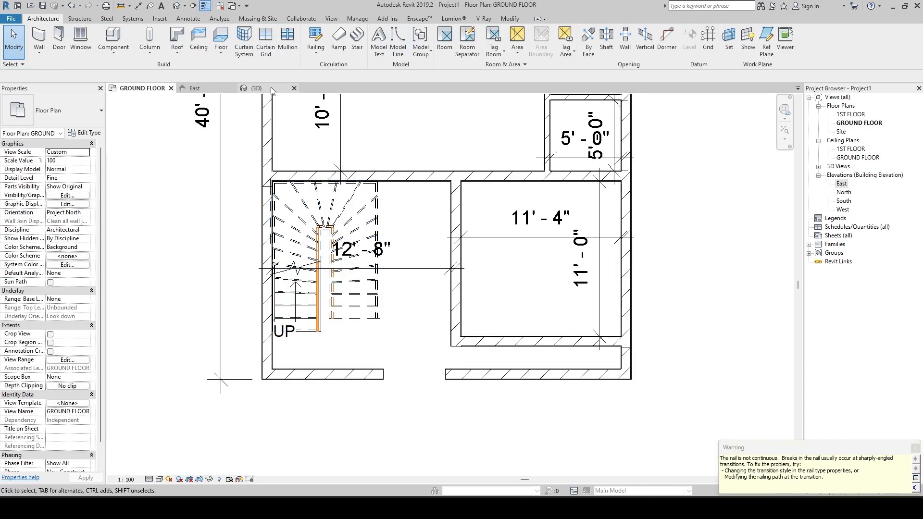
Inspect the new staircase and its outer railing up close in the 3D view.
{"action": "left_click", "coordinate": [255, 88]}
{"action": "middle_click_drag", "start_coordinate": [313, 303], "coordinate": [354, 330], "text": "shift"}
{"action": "middle_click_drag", "start_coordinate": [374, 287], "coordinate": [415, 291], "text": "shift"}
{"action": "scroll", "coordinate": [359, 256], "scroll_direction": "up", "scroll_amount": 2}
{"action": "left_click", "coordinate": [481, 324]}
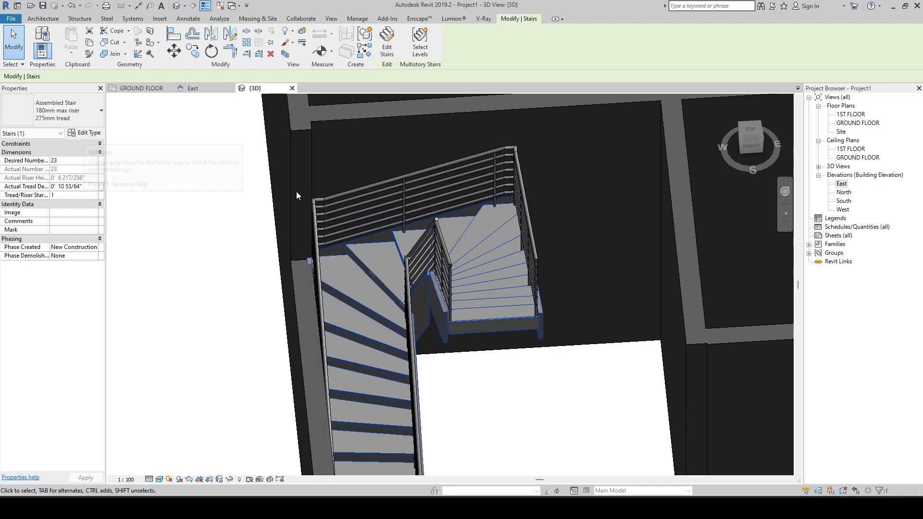
{"action": "left_click", "coordinate": [321, 203], "text": "ctrl"}
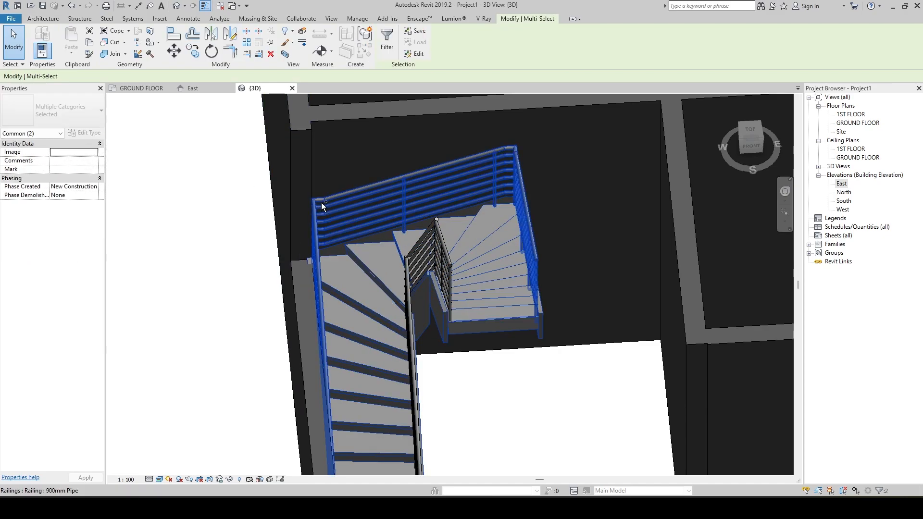
{"action": "key", "text": "Escape"}
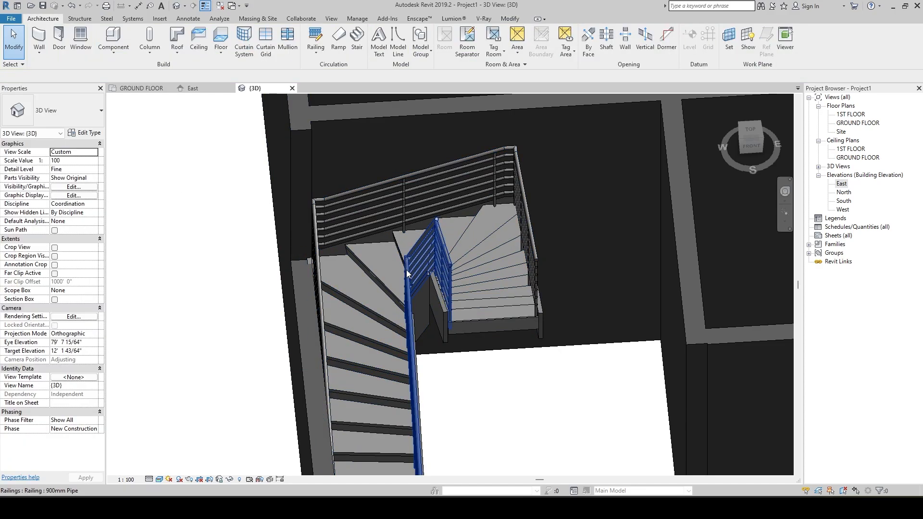
Review the staircase's type properties, including the types available for its Non-Monolithic Landing, and view the stair from above in 3D.
{"action": "left_click", "coordinate": [366, 272]}
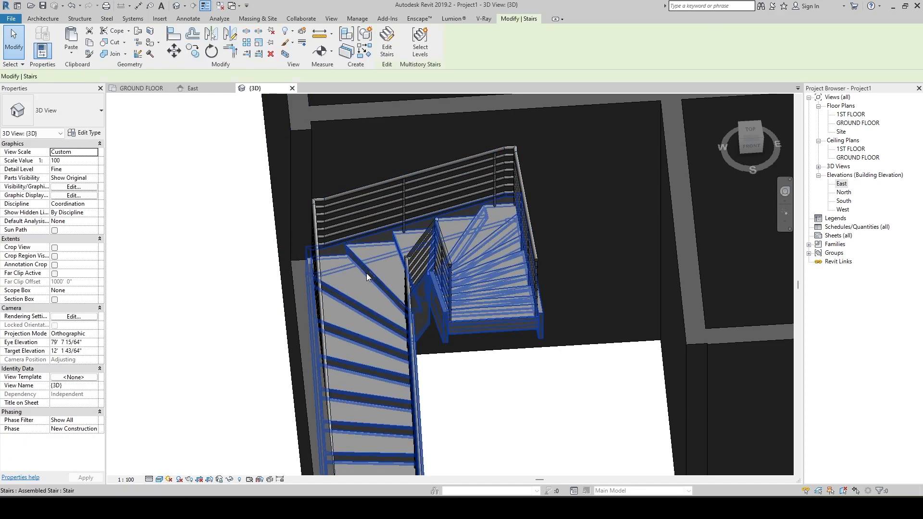
{"action": "left_click", "coordinate": [87, 134]}
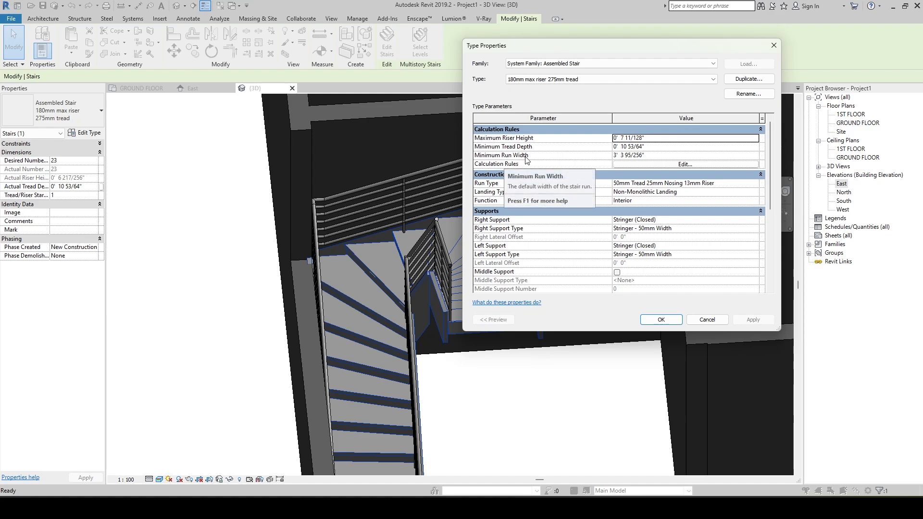
{"action": "left_click", "coordinate": [759, 193]}
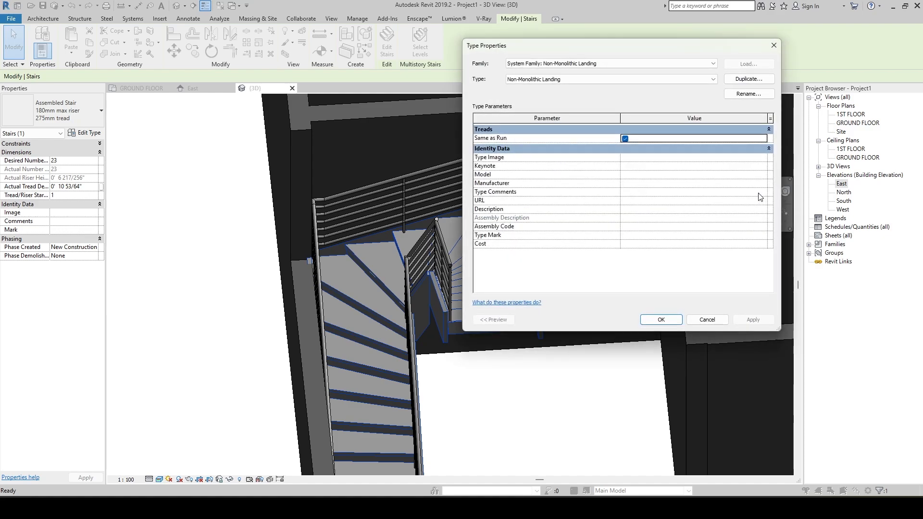
{"action": "left_click", "coordinate": [714, 79]}
{"action": "left_click", "coordinate": [703, 79]}
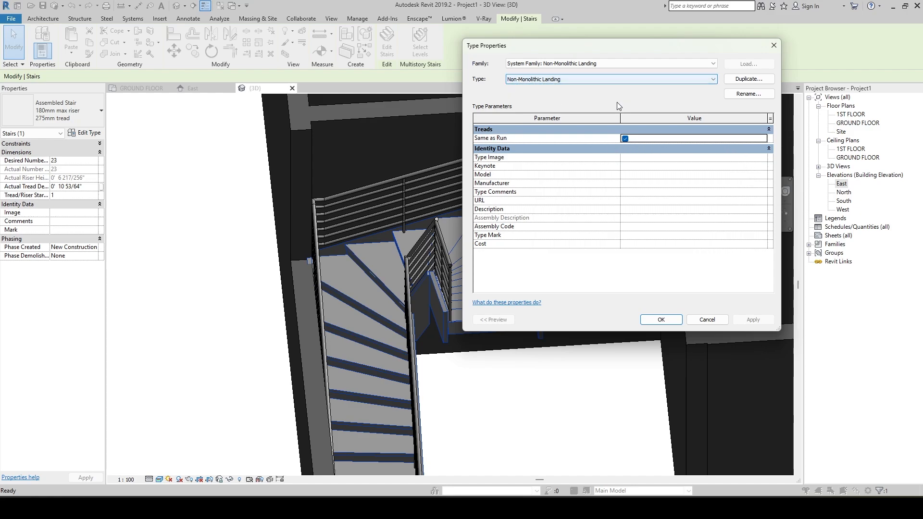
{"action": "left_click", "coordinate": [662, 319]}
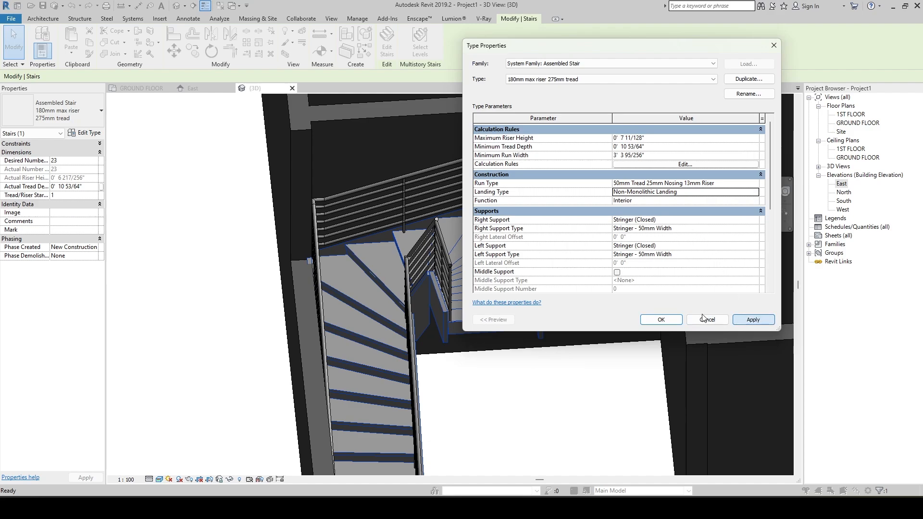
{"action": "left_click", "coordinate": [660, 321]}
{"action": "scroll", "coordinate": [568, 329], "scroll_direction": "down", "scroll_amount": 2}
{"action": "middle_click_drag", "start_coordinate": [569, 329], "coordinate": [435, 289], "text": "shift"}
{"action": "left_click", "coordinate": [581, 356]}
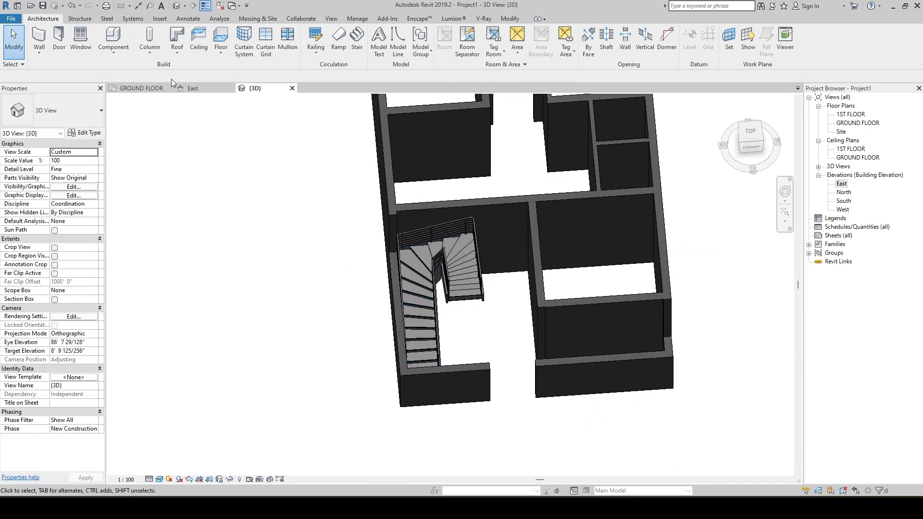
Compare the ground floor plan view with the reference ground floor plan image.
{"action": "left_click", "coordinate": [143, 89]}
{"action": "scroll", "coordinate": [337, 217], "scroll_direction": "down", "scroll_amount": 3}
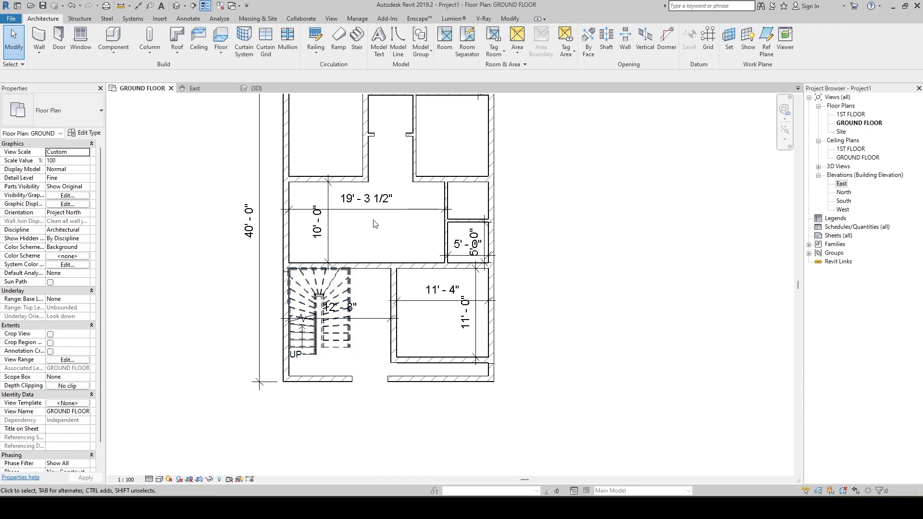
{"action": "scroll", "coordinate": [363, 193], "scroll_direction": "up", "scroll_amount": 3}
{"action": "middle_click_drag", "start_coordinate": [363, 194], "coordinate": [367, 306]}
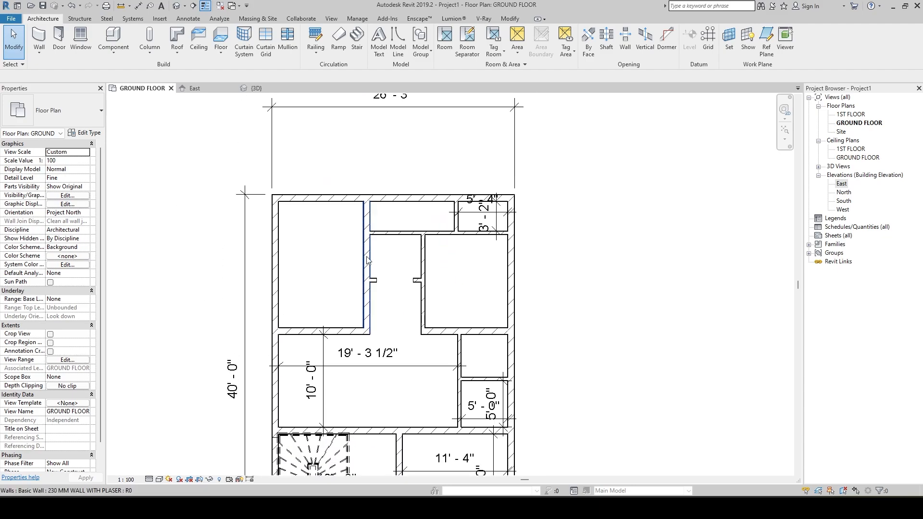
{"action": "scroll", "coordinate": [370, 303], "scroll_direction": "up", "scroll_amount": 2}
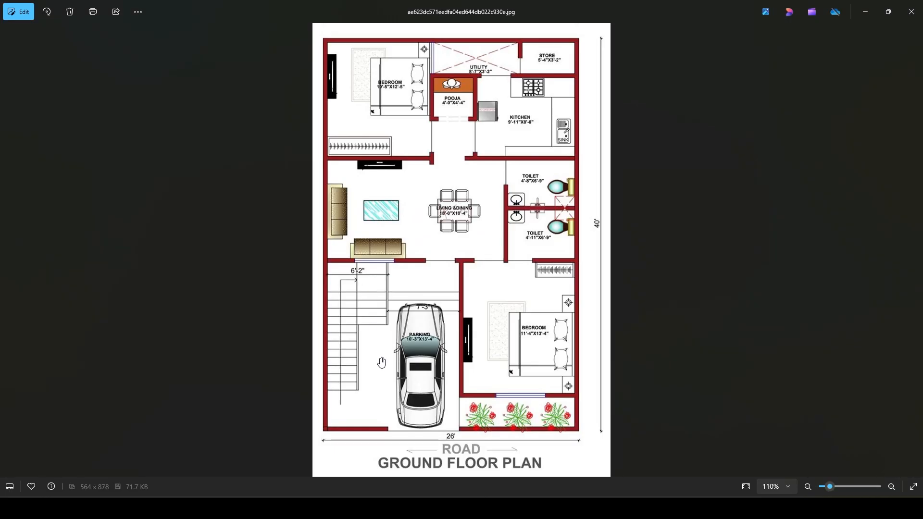
{"action": "scroll", "coordinate": [381, 363], "scroll_direction": "up", "scroll_amount": 3}
{"action": "scroll", "coordinate": [349, 212], "scroll_direction": "up", "scroll_amount": 2}
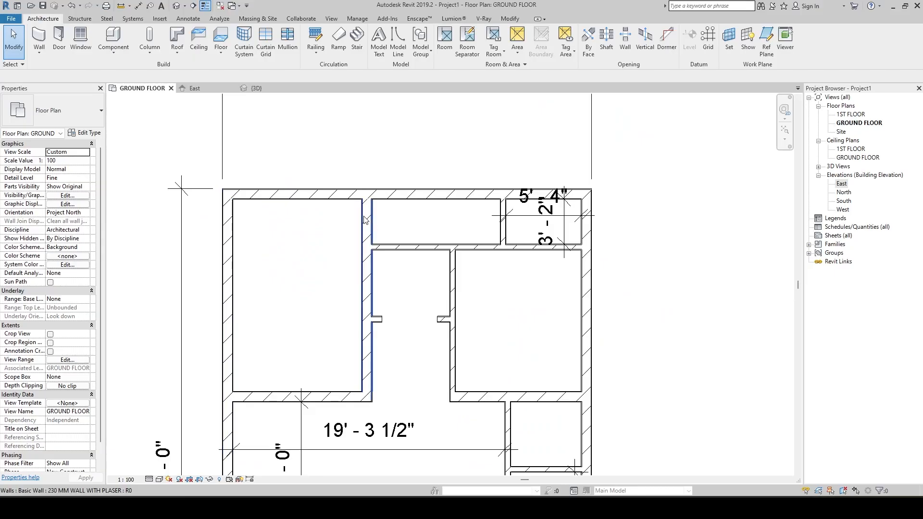
{"action": "scroll", "coordinate": [248, 172], "scroll_direction": "down", "scroll_amount": 2}
{"action": "middle_click_drag", "start_coordinate": [249, 116], "coordinate": [248, 172]}
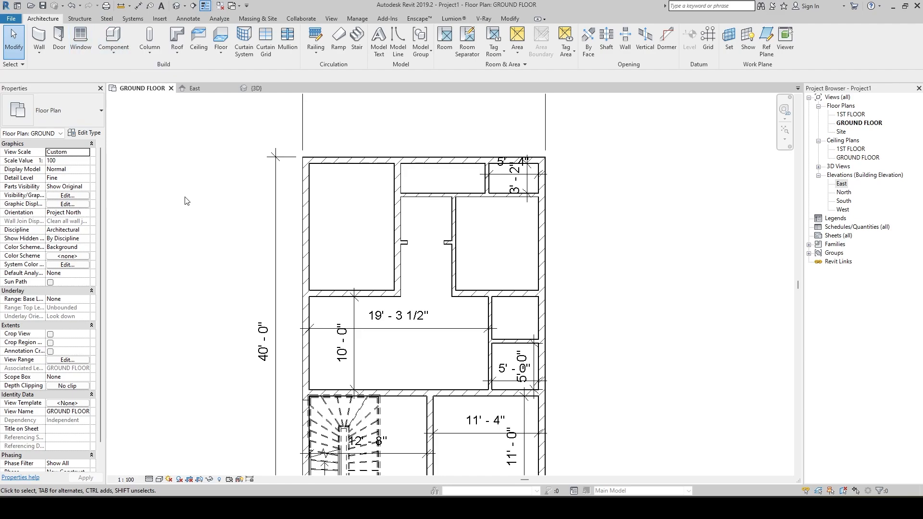
Place M_Fixed 0915 x 1830mm windows about 4'-3" along the wall behind the stair and about 4'-10" along the 19'-3 1/2" room's exterior side wall.
{"action": "key", "text": "w"}
{"action": "key", "text": "n"}
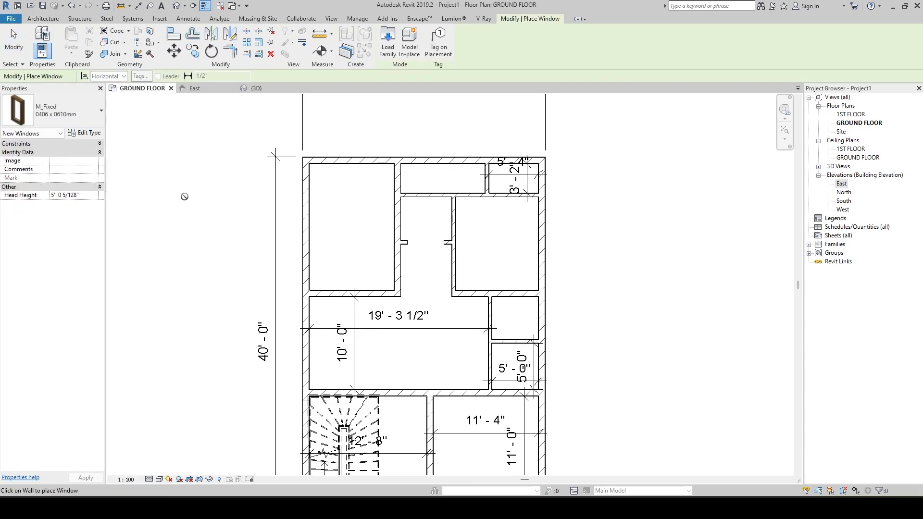
{"action": "left_click", "coordinate": [88, 119]}
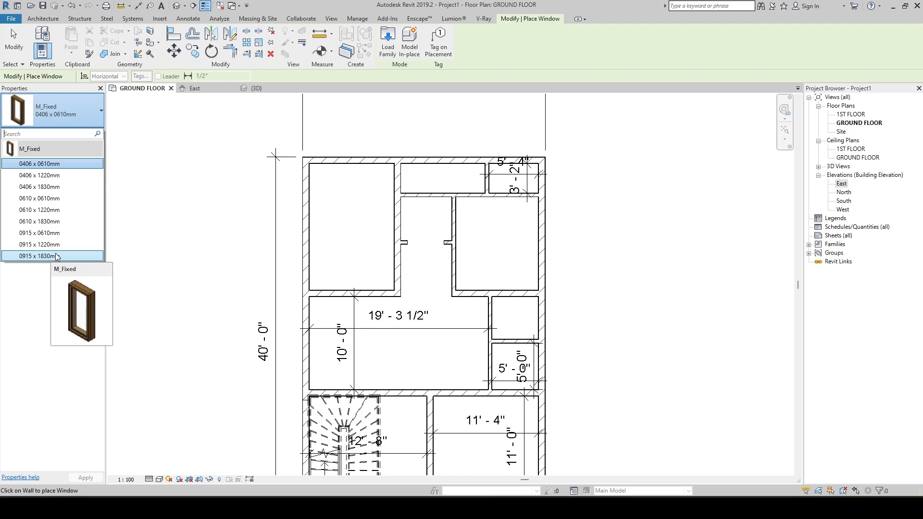
{"action": "left_click", "coordinate": [59, 256]}
{"action": "scroll", "coordinate": [181, 169], "scroll_direction": "down", "scroll_amount": 3}
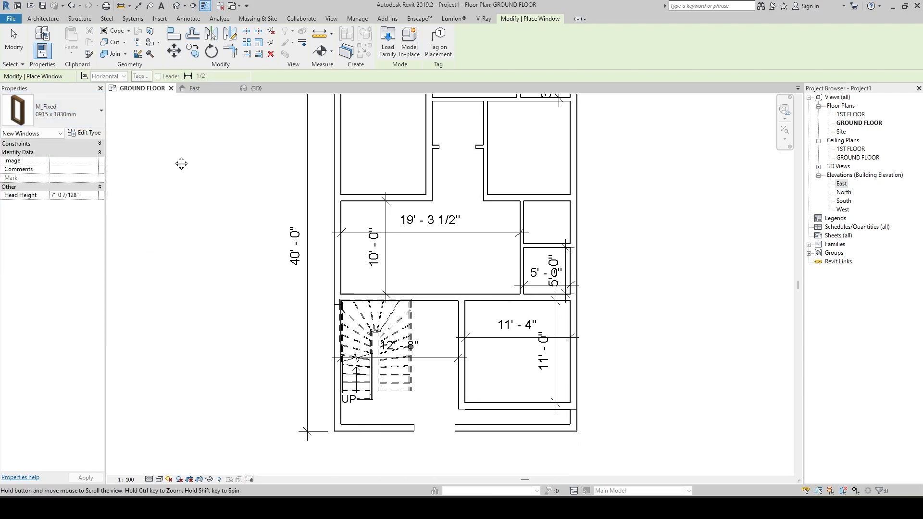
{"action": "scroll", "coordinate": [374, 287], "scroll_direction": "up", "scroll_amount": 3}
{"action": "left_click", "coordinate": [380, 285]}
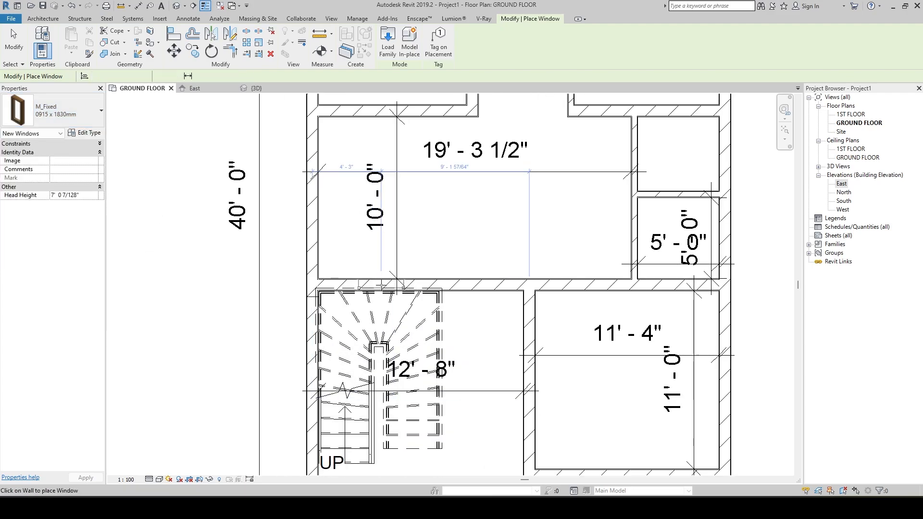
{"action": "middle_click_drag", "start_coordinate": [379, 217], "coordinate": [405, 329]}
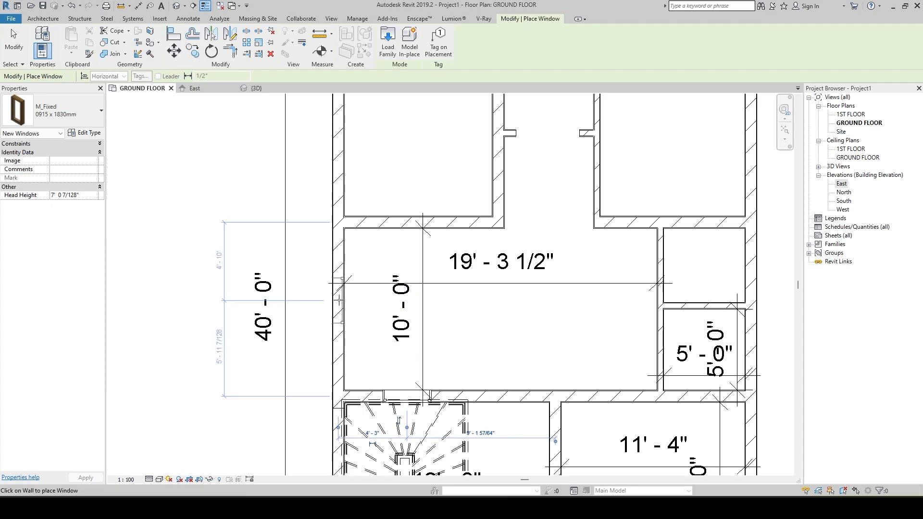
{"action": "middle_click_drag", "start_coordinate": [349, 137], "coordinate": [321, 293]}
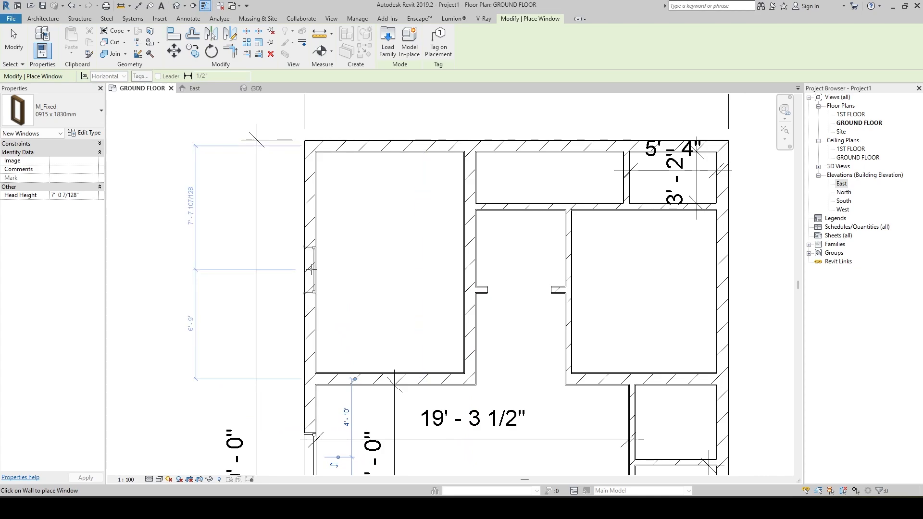
Place M_Fixed 0915 x 1830mm windows in both exterior walls of the plan's upper-left room and the exterior side wall of the upper-right room.
{"action": "middle_click_drag", "start_coordinate": [502, 236], "coordinate": [374, 221]}
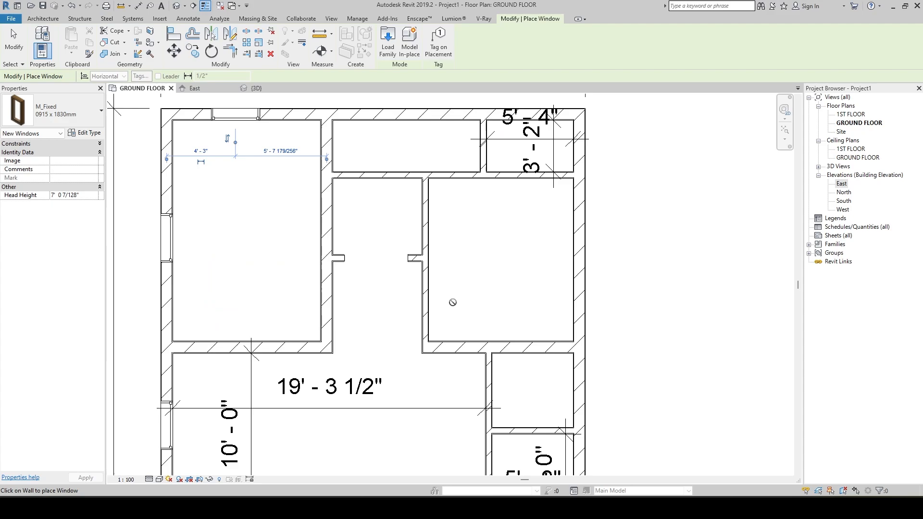
{"action": "middle_click_drag", "start_coordinate": [527, 328], "coordinate": [474, 246]}
{"action": "scroll", "coordinate": [467, 294], "scroll_direction": "down", "scroll_amount": 4}
{"action": "middle_click_drag", "start_coordinate": [432, 417], "coordinate": [423, 323]}
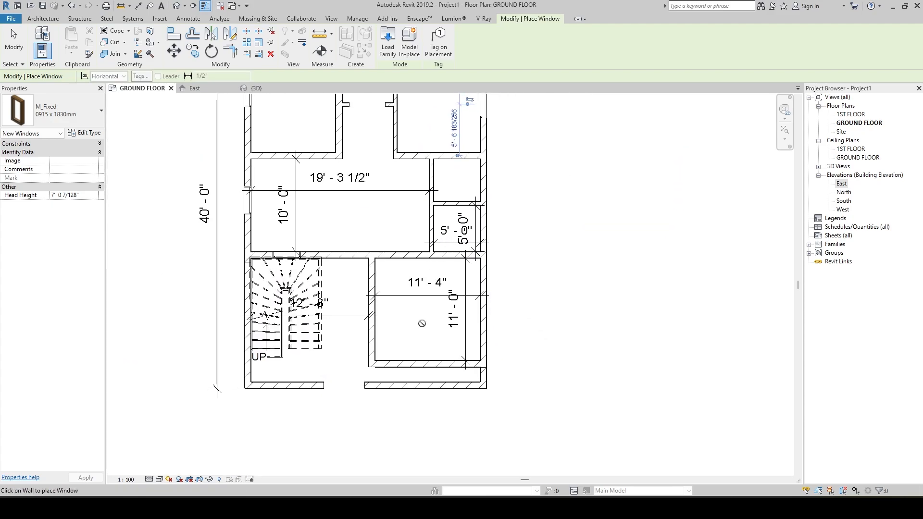
Place windows midway along the 11'-4" room's front wall and about 5'-4" along its exterior side wall, and finish window placement.
{"action": "scroll", "coordinate": [426, 334], "scroll_direction": "up", "scroll_amount": 3}
{"action": "left_click", "coordinate": [428, 379]}
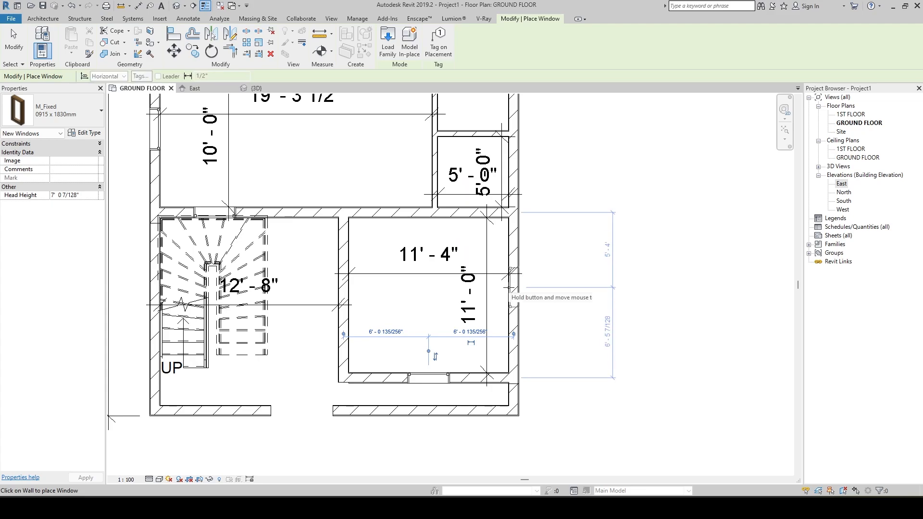
{"action": "left_click", "coordinate": [513, 287]}
{"action": "middle_click_drag", "start_coordinate": [412, 321], "coordinate": [480, 393]}
{"action": "scroll", "coordinate": [386, 304], "scroll_direction": "down", "scroll_amount": 3}
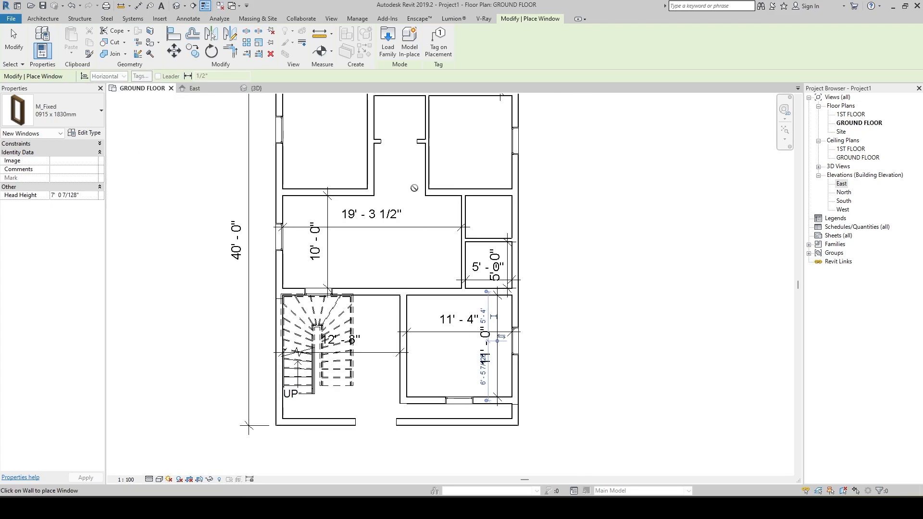
{"action": "middle_click_drag", "start_coordinate": [417, 191], "coordinate": [437, 329]}
{"action": "scroll", "coordinate": [447, 264], "scroll_direction": "up", "scroll_amount": 2}
{"action": "middle_click_drag", "start_coordinate": [447, 264], "coordinate": [452, 323]}
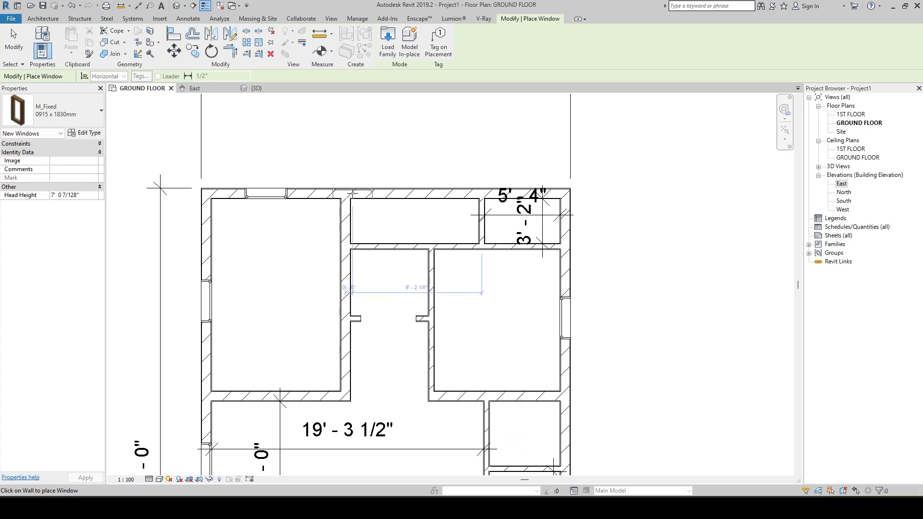
{"action": "key", "text": "Escape"}
{"action": "key", "text": "Escape"}
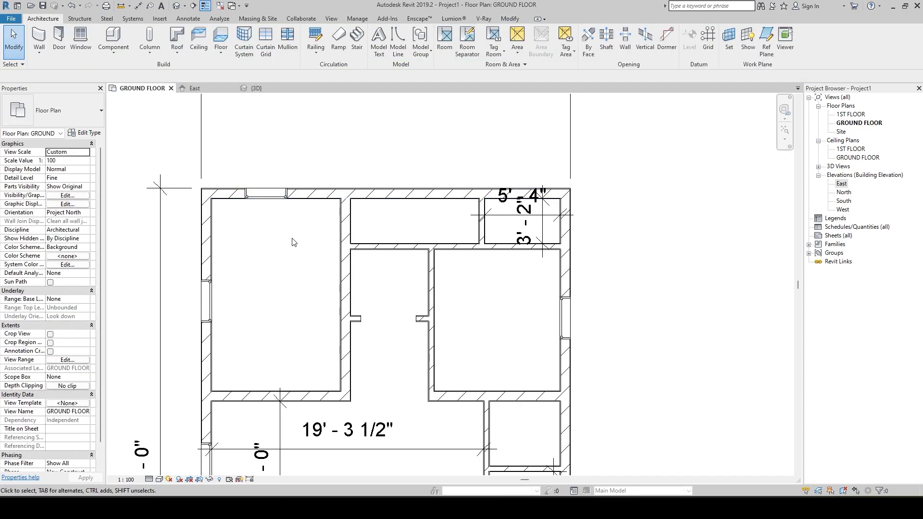
In the 3D view, set the height of the M_Fixed 0915 x 1830mm window type to 4'-0".
{"action": "left_click", "coordinate": [253, 89]}
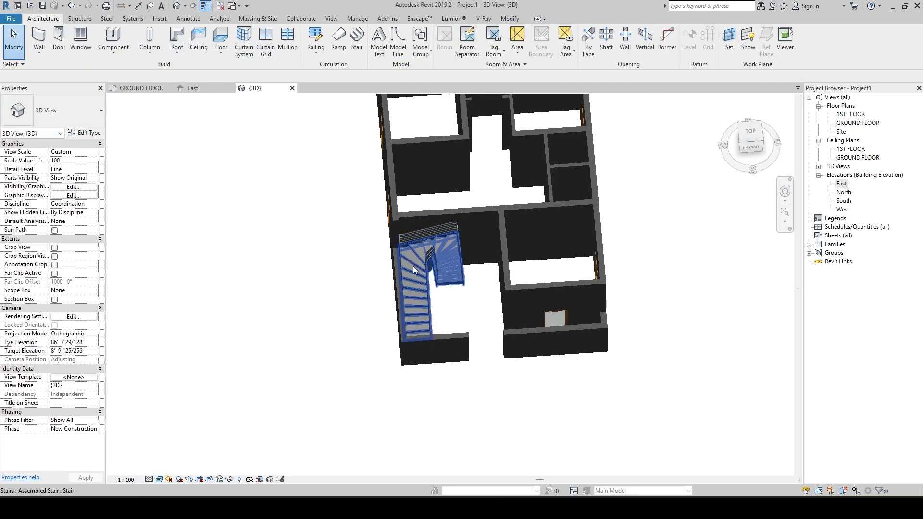
{"action": "middle_click_drag", "start_coordinate": [445, 238], "coordinate": [606, 98], "text": "shift"}
{"action": "middle_click_drag", "start_coordinate": [564, 260], "coordinate": [672, 216], "text": "shift"}
{"action": "middle_click_drag", "start_coordinate": [416, 314], "coordinate": [456, 311], "text": "shift"}
{"action": "scroll", "coordinate": [312, 316], "scroll_direction": "up", "scroll_amount": 5}
{"action": "left_click", "coordinate": [347, 293]}
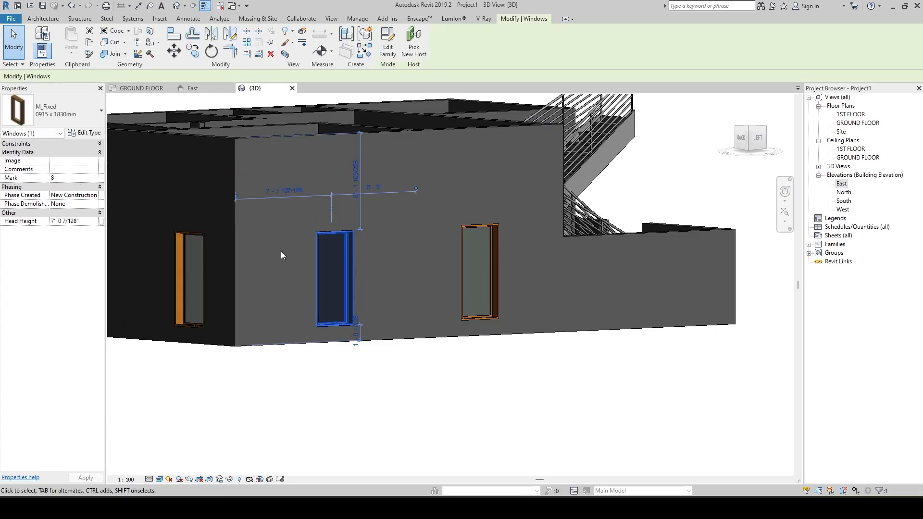
{"action": "left_click", "coordinate": [87, 133]}
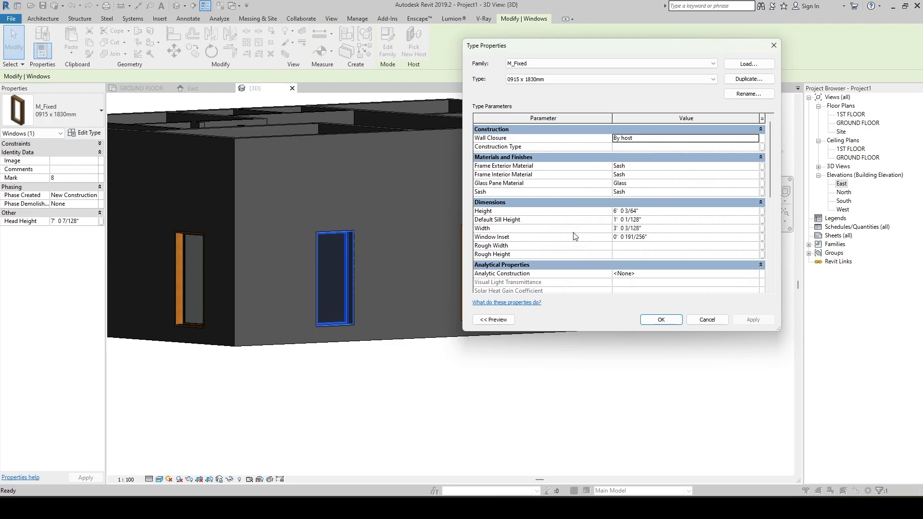
{"action": "left_click", "coordinate": [661, 220]}
{"action": "left_click", "coordinate": [642, 211]}
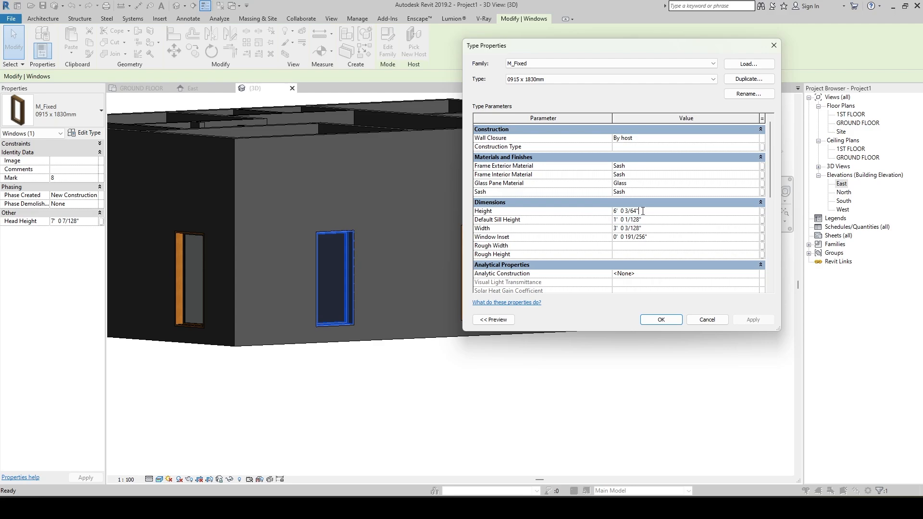
{"action": "left_click_drag", "start_coordinate": [643, 211], "coordinate": [573, 214]}
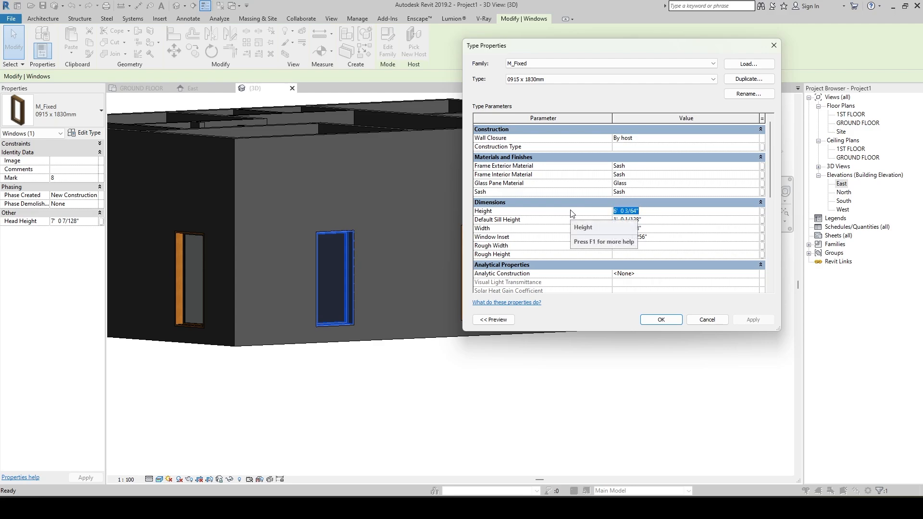
{"action": "type", "text": "4' 0"}
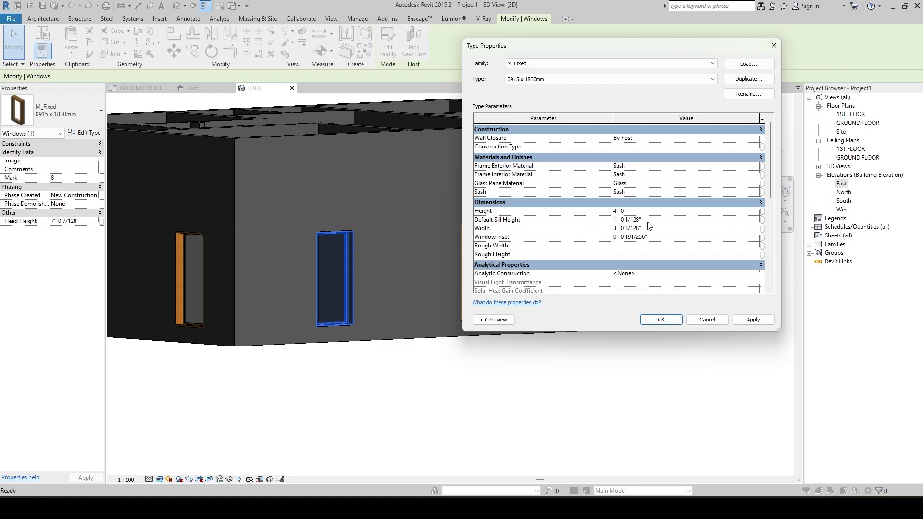
Set the window type's Default Sill Height to 3'-0" and apply the type changes.
{"action": "left_click", "coordinate": [647, 221]}
{"action": "type", "text": "3' 0"}
{"action": "left_click", "coordinate": [752, 319]}
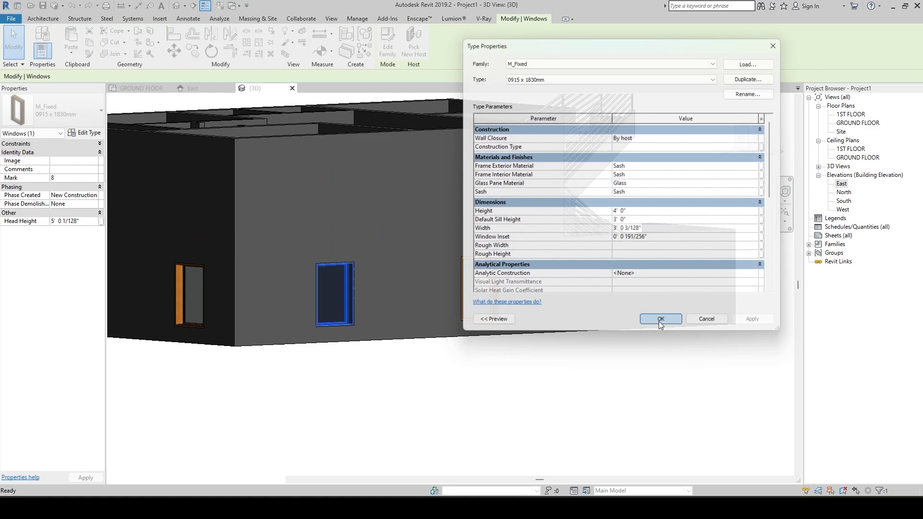
{"action": "left_click", "coordinate": [660, 320]}
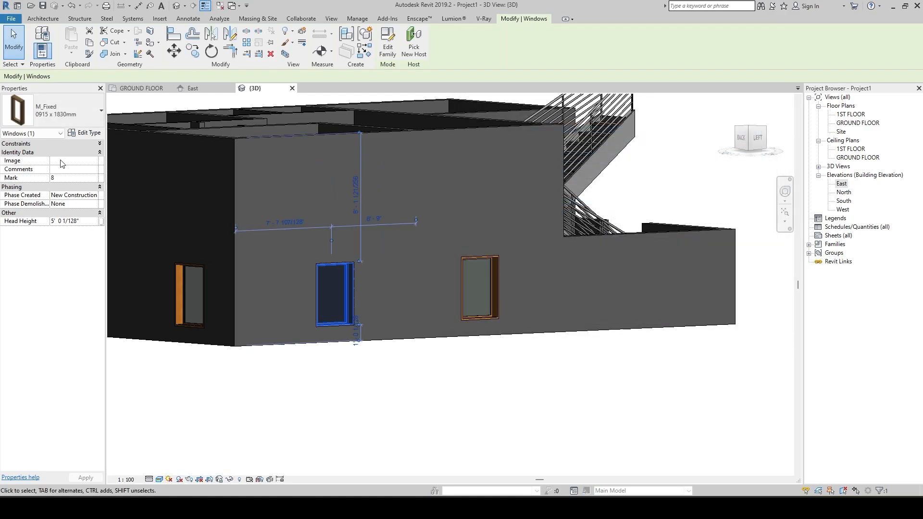
Set the sill height of the selected window alone to 3'-0".
{"action": "left_click", "coordinate": [94, 144]}
{"action": "left_click", "coordinate": [88, 160]}
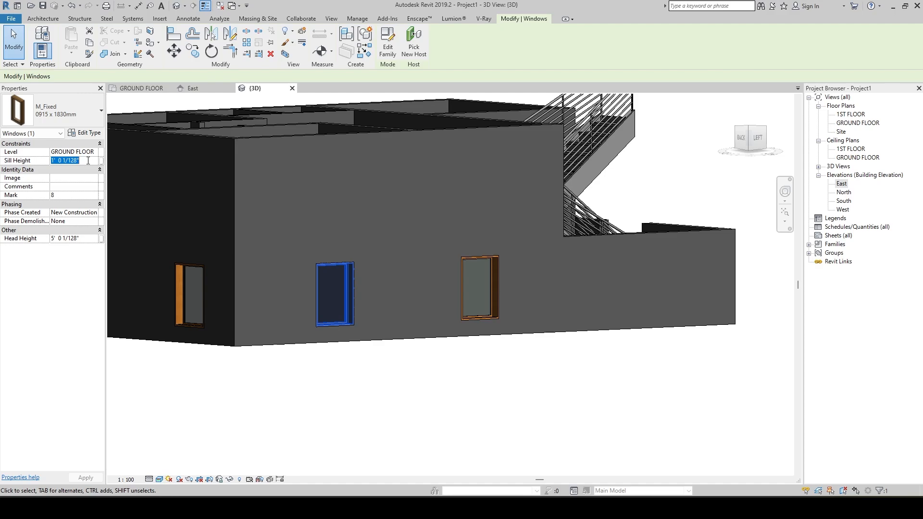
{"action": "type", "text": "3"}
{"action": "key", "text": "Return"}
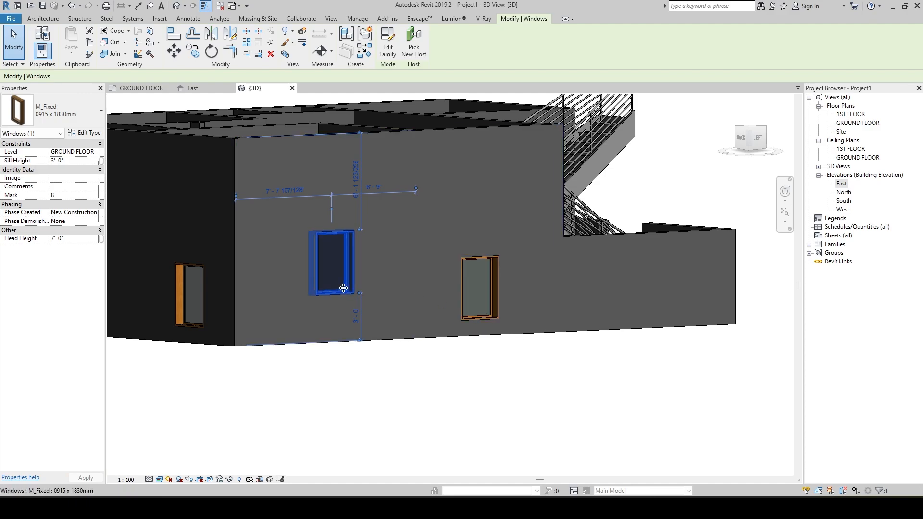
{"action": "left_click_drag", "start_coordinate": [334, 275], "coordinate": [344, 293]}
Select all instances of this window type and set their sill height to 3'-0".
{"action": "key", "text": "s"}
{"action": "key", "text": "a"}
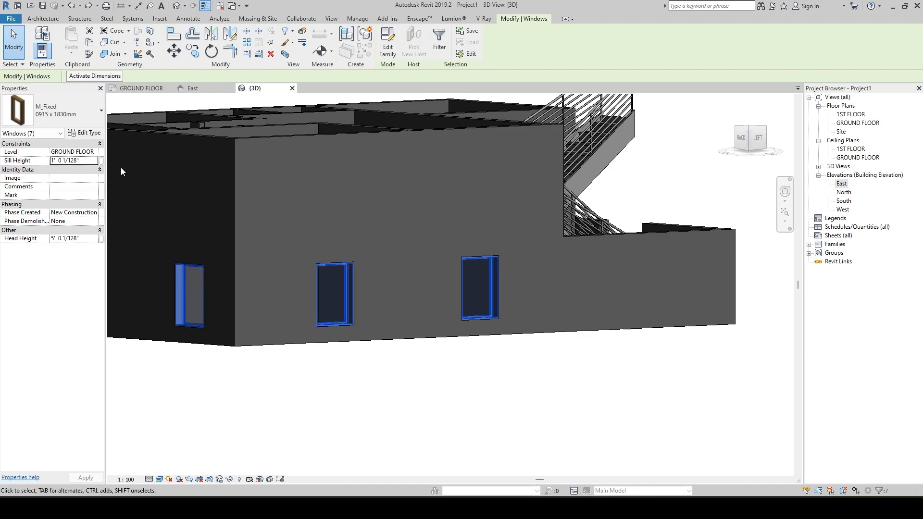
{"action": "left_click", "coordinate": [85, 161]}
{"action": "type", "text": "3'"}
{"action": "key", "text": "Return"}
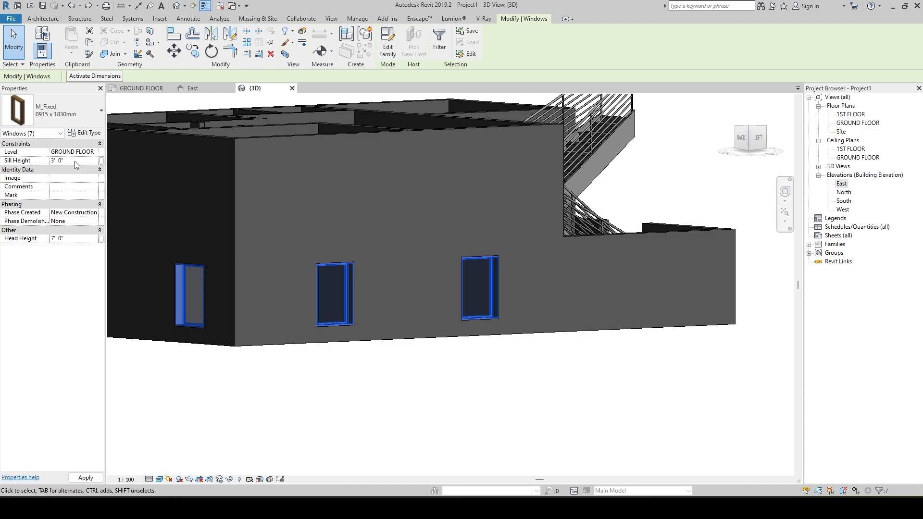
{"action": "left_click", "coordinate": [274, 434]}
Delete the 900mm Pipe railing along the staircase's outer, wall-side edge.
{"action": "middle_click_drag", "start_coordinate": [274, 435], "coordinate": [445, 397], "text": "shift"}
{"action": "scroll", "coordinate": [461, 284], "scroll_direction": "up", "scroll_amount": 5}
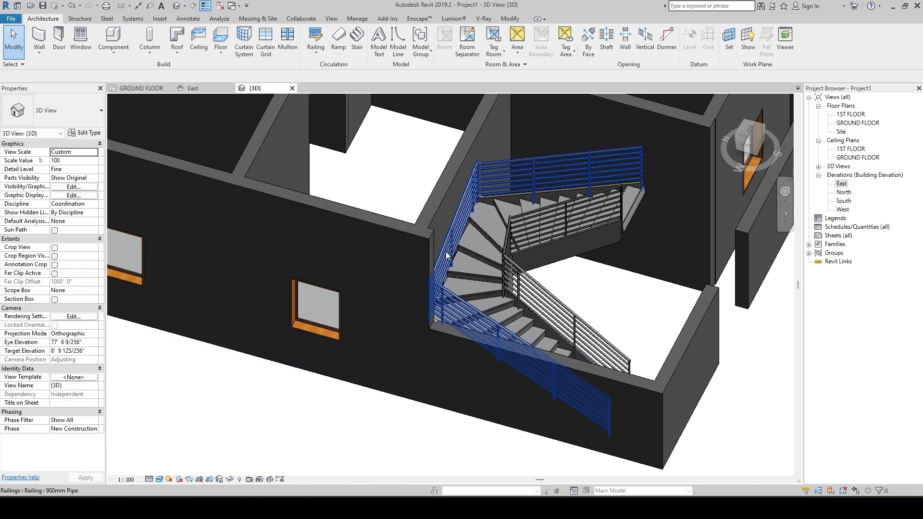
{"action": "left_click", "coordinate": [446, 255]}
{"action": "middle_click_drag", "start_coordinate": [446, 255], "coordinate": [416, 243], "text": "shift"}
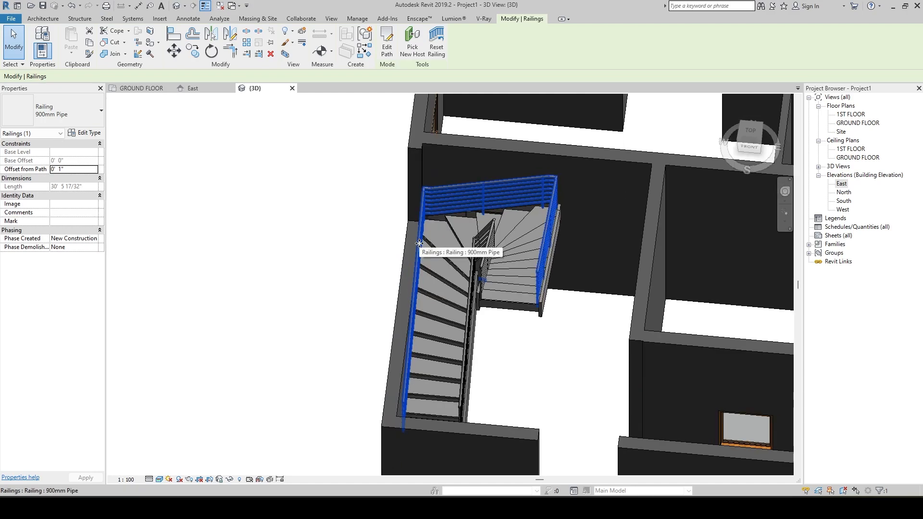
{"action": "key", "text": "Escape"}
{"action": "scroll", "coordinate": [325, 298], "scroll_direction": "down", "scroll_amount": 3}
{"action": "middle_click_drag", "start_coordinate": [474, 247], "coordinate": [53, 144], "text": "shift"}
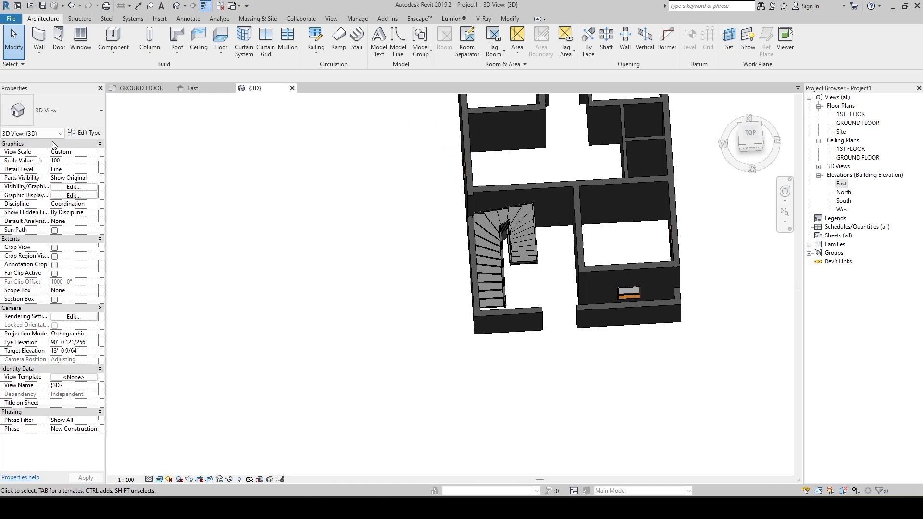
In the GROUND FLOOR plan, choose the M_Single-Flush 0915 x 2134mm door type for placement.
{"action": "left_click", "coordinate": [140, 88]}
{"action": "scroll", "coordinate": [335, 303], "scroll_direction": "down", "scroll_amount": 2}
{"action": "scroll", "coordinate": [335, 303], "scroll_direction": "up", "scroll_amount": 2}
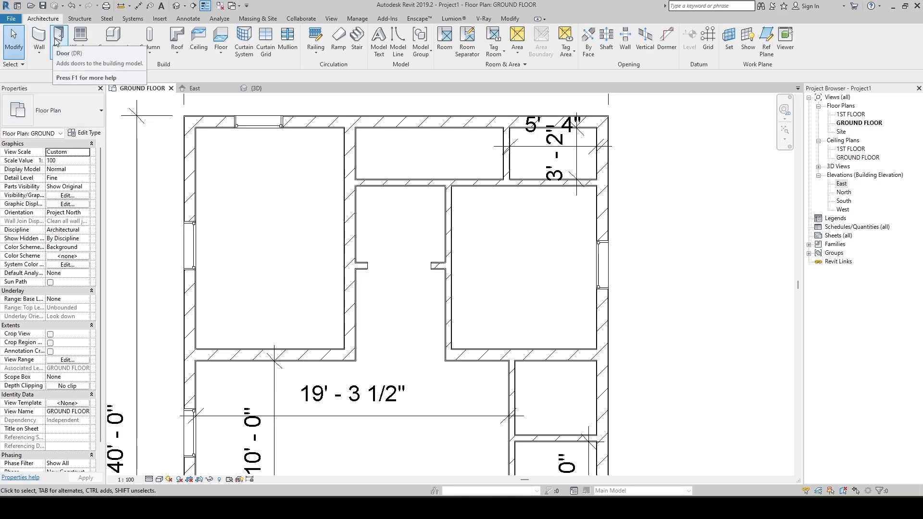
{"action": "key", "text": "d"}
{"action": "key", "text": "t"}
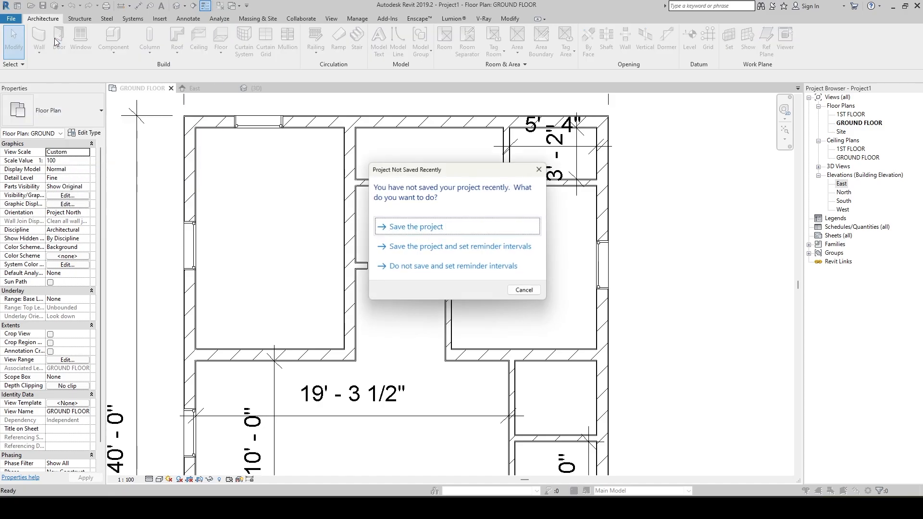
{"action": "key", "text": "Escape"}
{"action": "key", "text": "d"}
{"action": "key", "text": "r"}
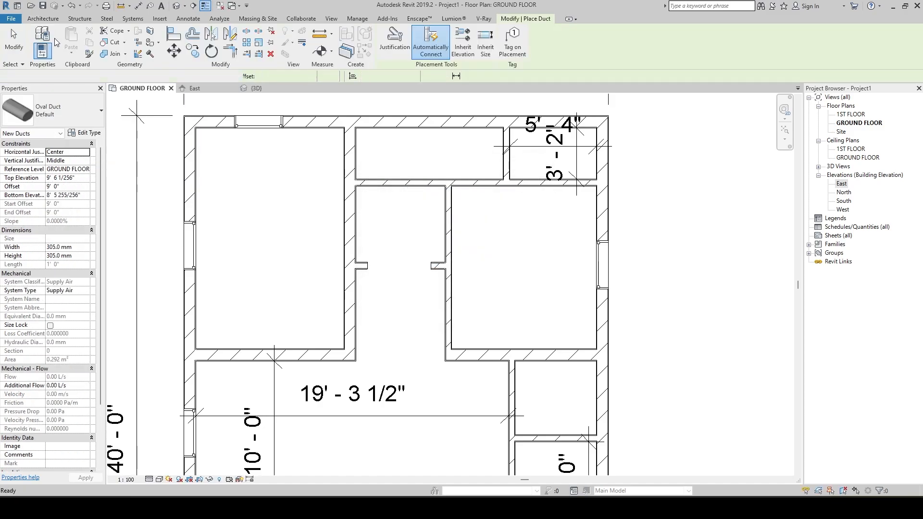
{"action": "left_click", "coordinate": [80, 113]}
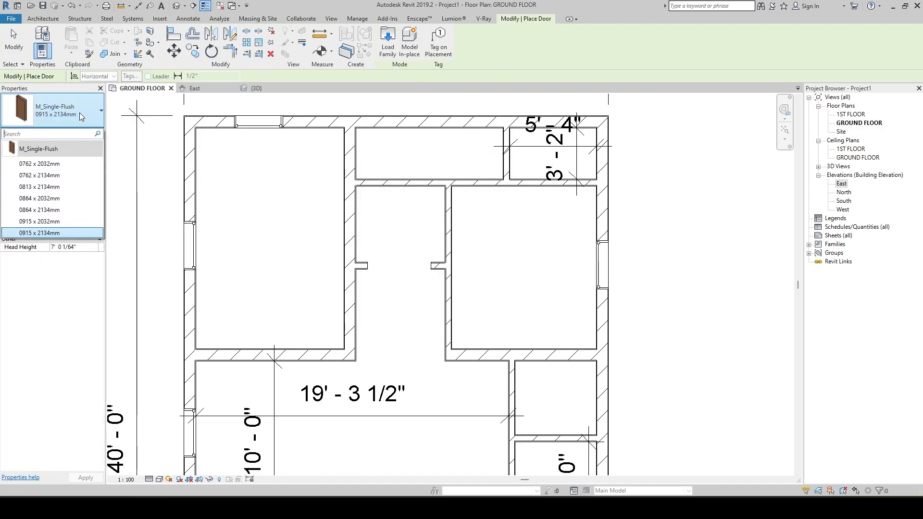
{"action": "left_click", "coordinate": [45, 234]}
Place the door in the wall behind the stair, about 1'-11" from the 11'-4" room's partition, swinging into the 19'-3 1/2" room.
{"action": "middle_click_drag", "start_coordinate": [338, 285], "coordinate": [278, 94]}
{"action": "scroll", "coordinate": [314, 350], "scroll_direction": "down", "scroll_amount": 2}
{"action": "middle_click_drag", "start_coordinate": [313, 350], "coordinate": [324, 263]}
{"action": "scroll", "coordinate": [324, 264], "scroll_direction": "up", "scroll_amount": 2}
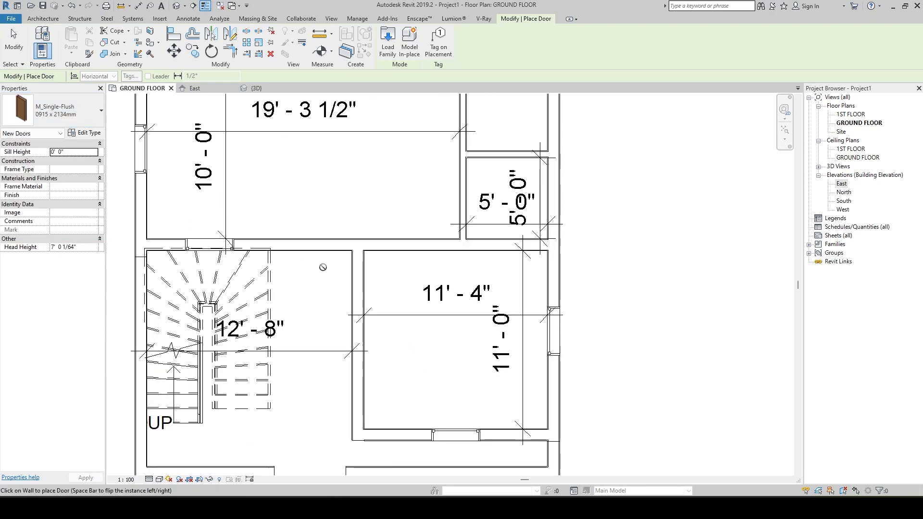
{"action": "left_click", "coordinate": [327, 243]}
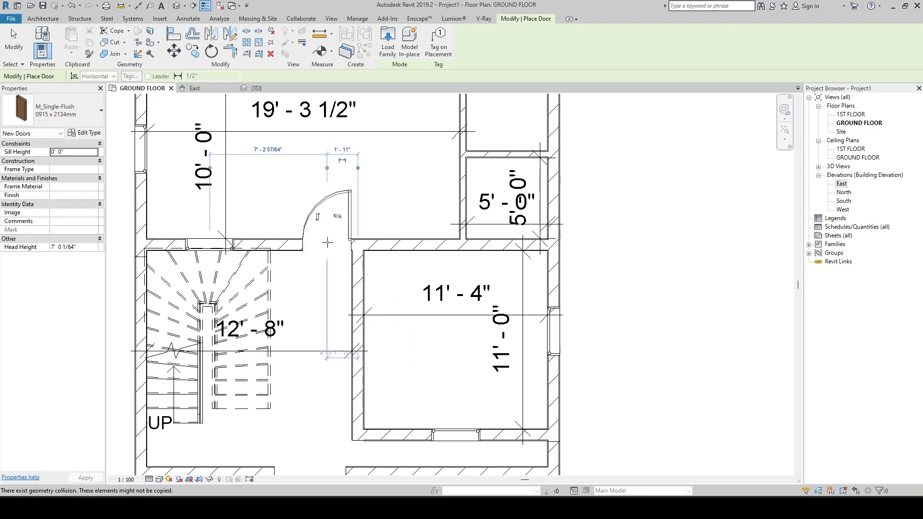
Place an M_Single-Flush 0864 x 2134mm door in the upper-left room's hall-side wall, about 2'-0" from its lower wall, swinging into the room.
{"action": "middle_click_drag", "start_coordinate": [379, 230], "coordinate": [391, 274]}
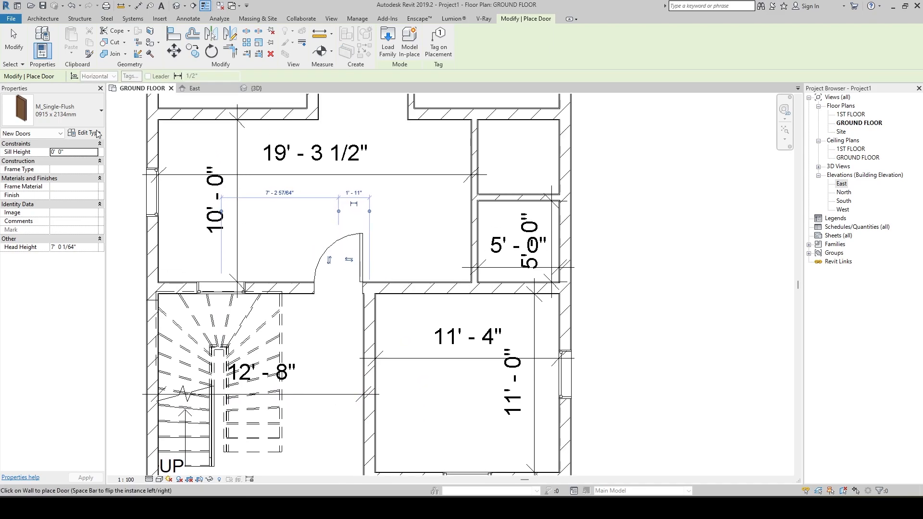
{"action": "left_click", "coordinate": [85, 116]}
{"action": "mouse_move", "coordinate": [63, 222]}
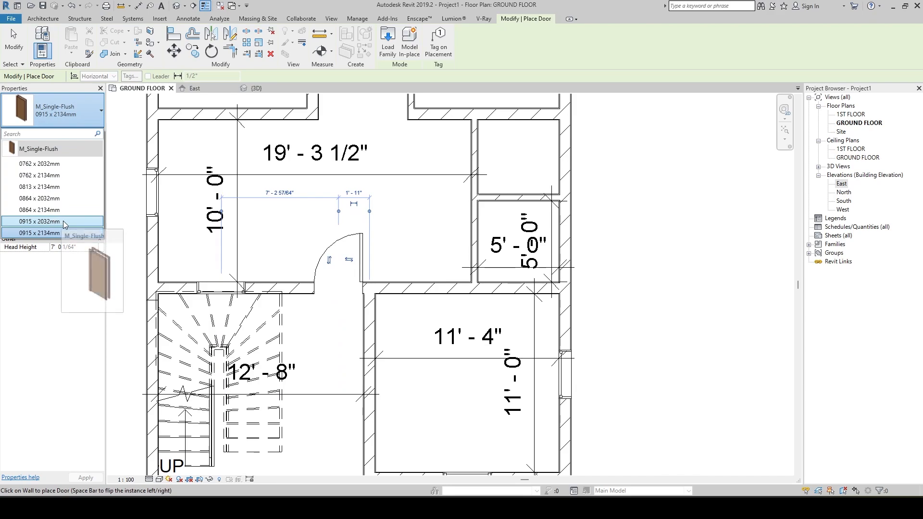
{"action": "left_click", "coordinate": [66, 206]}
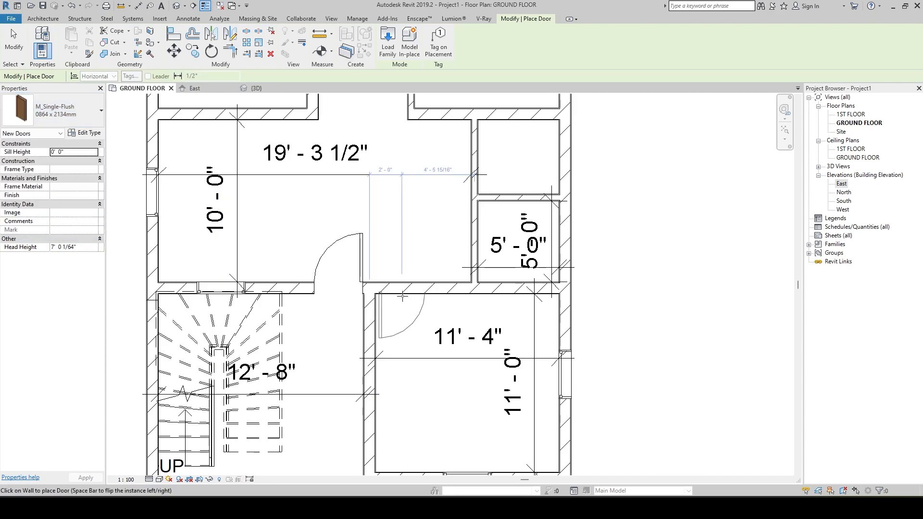
{"action": "middle_click_drag", "start_coordinate": [361, 238], "coordinate": [466, 497]}
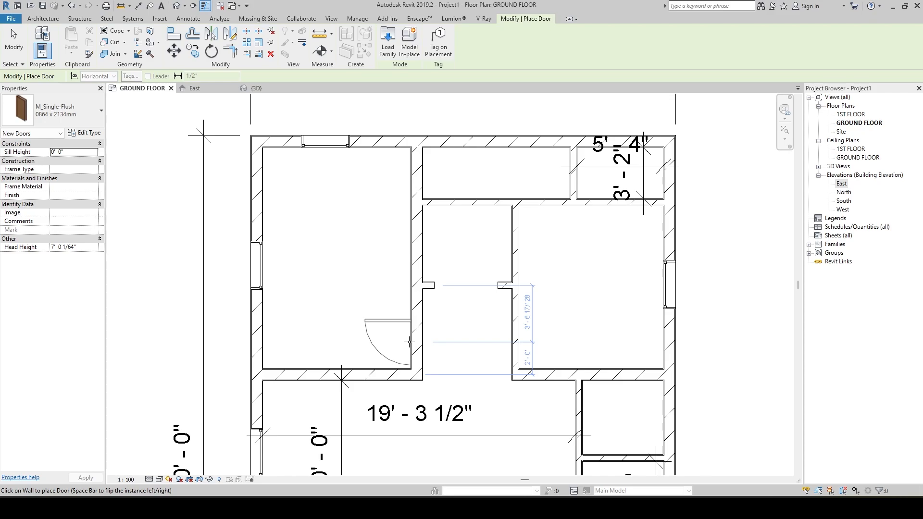
{"action": "key", "text": "space"}
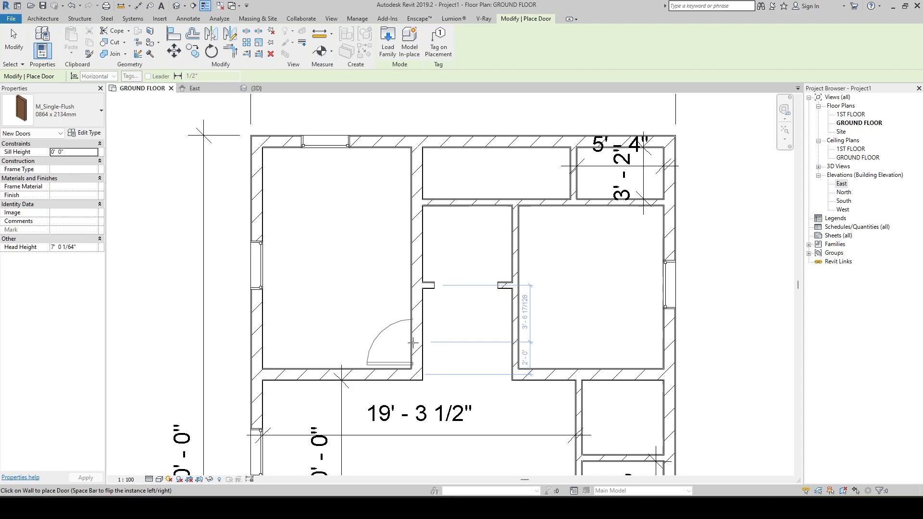
{"action": "left_click", "coordinate": [411, 342]}
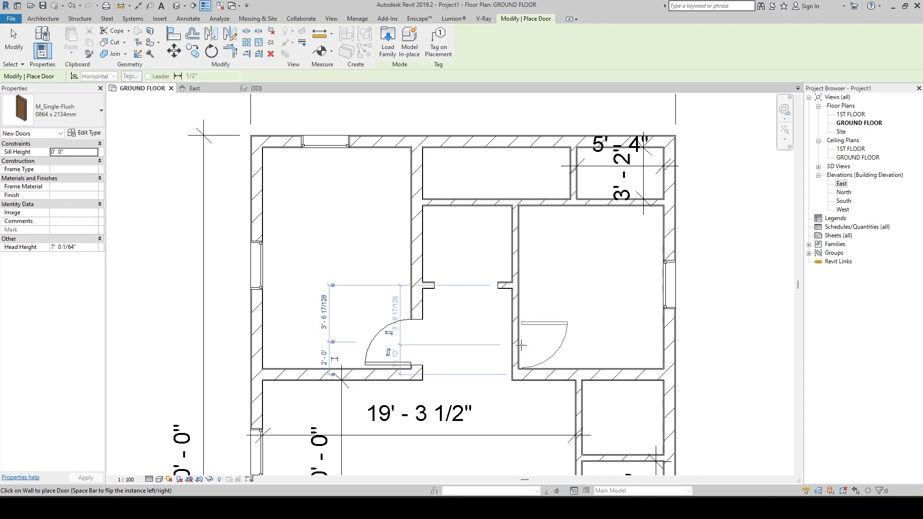
Place a matching 0864 x 2134mm door in the upper-right room's hall-side wall, about 2'-1" from its lower wall, swinging into the room.
{"action": "key", "text": "space"}
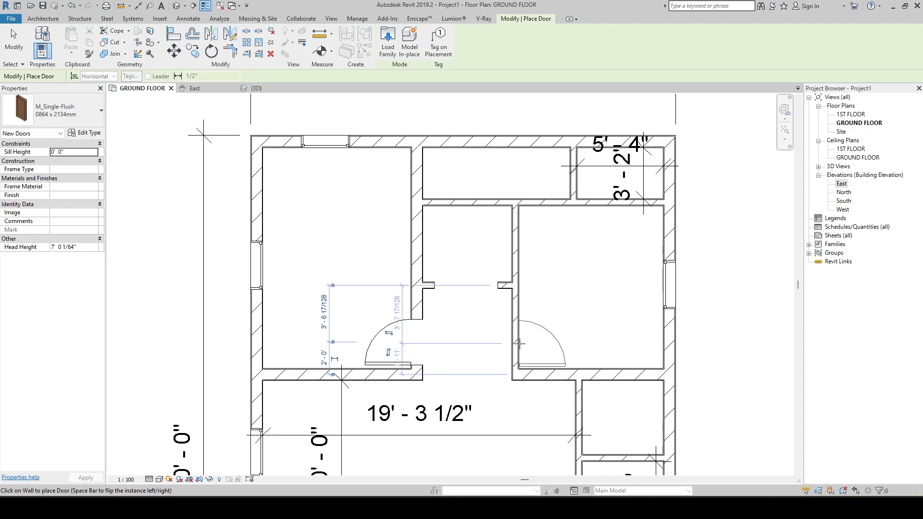
{"action": "left_click", "coordinate": [517, 341]}
{"action": "middle_click_drag", "start_coordinate": [522, 295], "coordinate": [514, 388]}
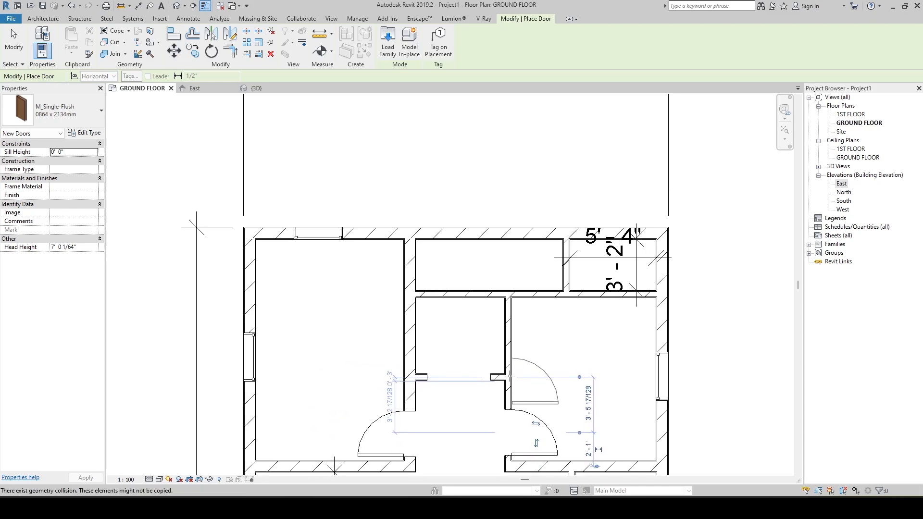
Try a 0864 x 2134mm door in the upper-right room's top wall, swinging into the narrow room above, and compare it with the reference plan.
{"action": "left_click", "coordinate": [533, 291]}
{"action": "middle_click_drag", "start_coordinate": [532, 337], "coordinate": [537, 404]}
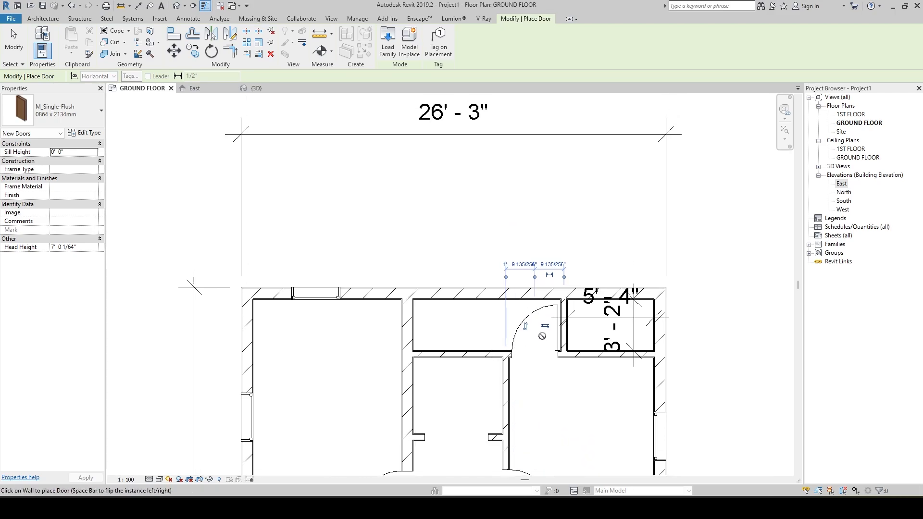
{"action": "key", "text": "alt+Tab"}
{"action": "left_click_drag", "start_coordinate": [537, 286], "coordinate": [533, 455]}
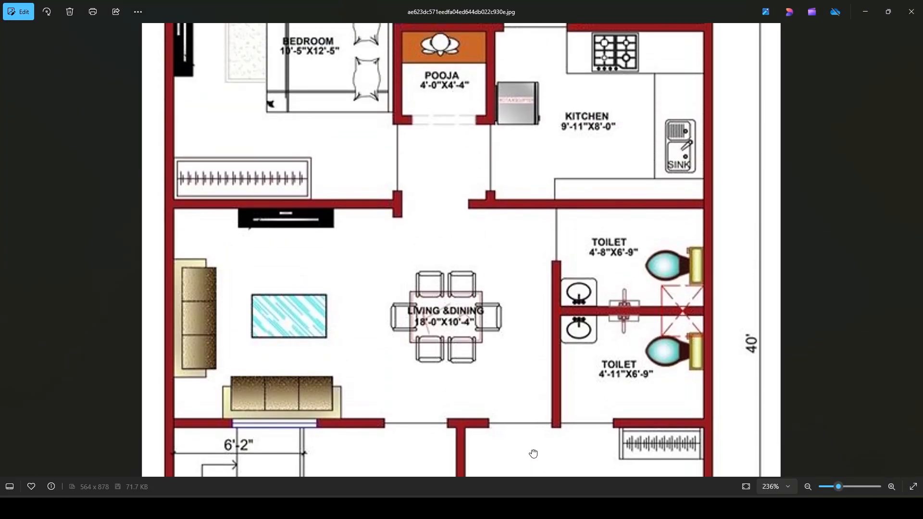
{"action": "left_click_drag", "start_coordinate": [501, 223], "coordinate": [493, 358]}
{"action": "key", "text": "alt+Tab"}
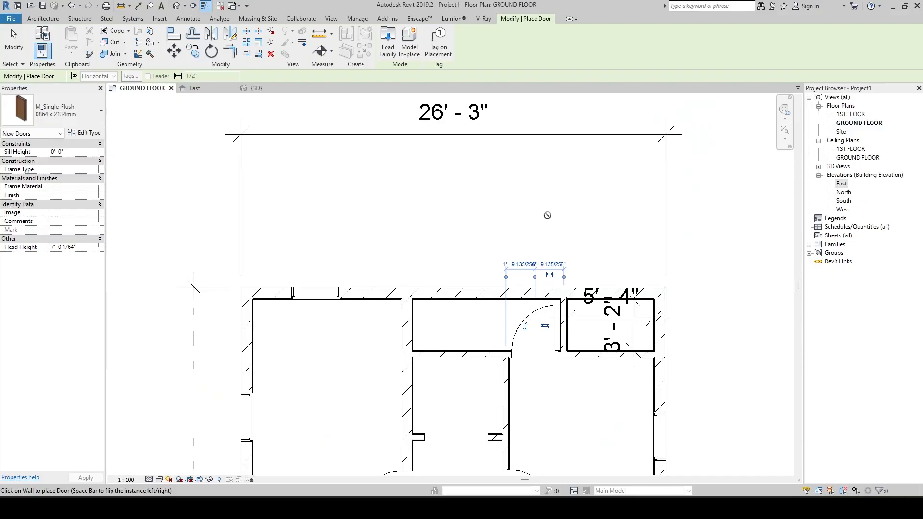
Delete the door in the wall between the upper-right room and the narrow room above it.
{"action": "scroll", "coordinate": [563, 373], "scroll_direction": "up", "scroll_amount": 2}
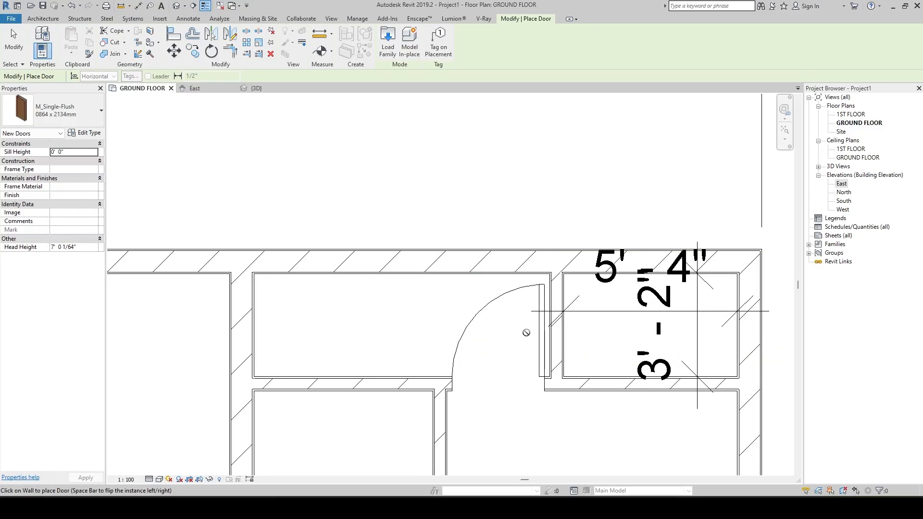
{"action": "key", "text": "Escape"}
{"action": "left_click", "coordinate": [466, 332]}
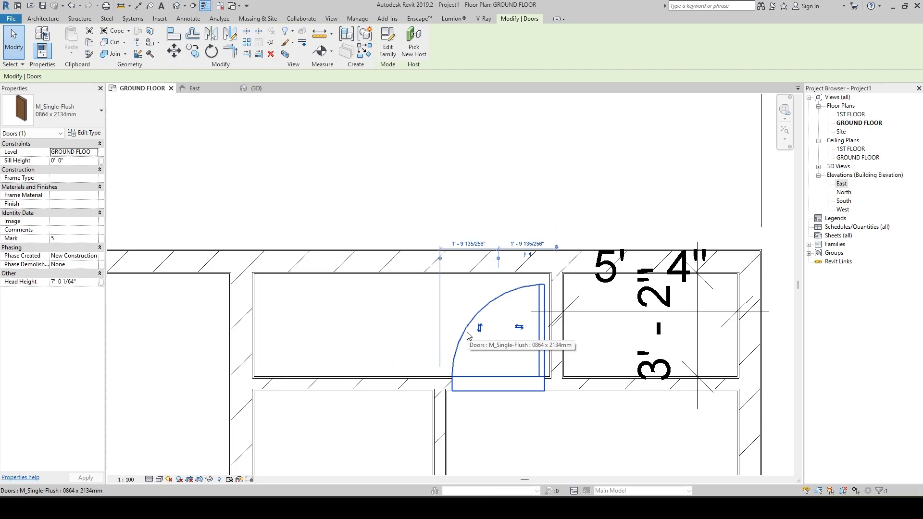
{"action": "key", "text": "Delete"}
Split the upper-right room's top wall about 3'-3" and 0'-7" from the 5'-4" room's partition and delete the piece between, leaving an opening.
{"action": "key", "text": "s"}
{"action": "key", "text": "l"}
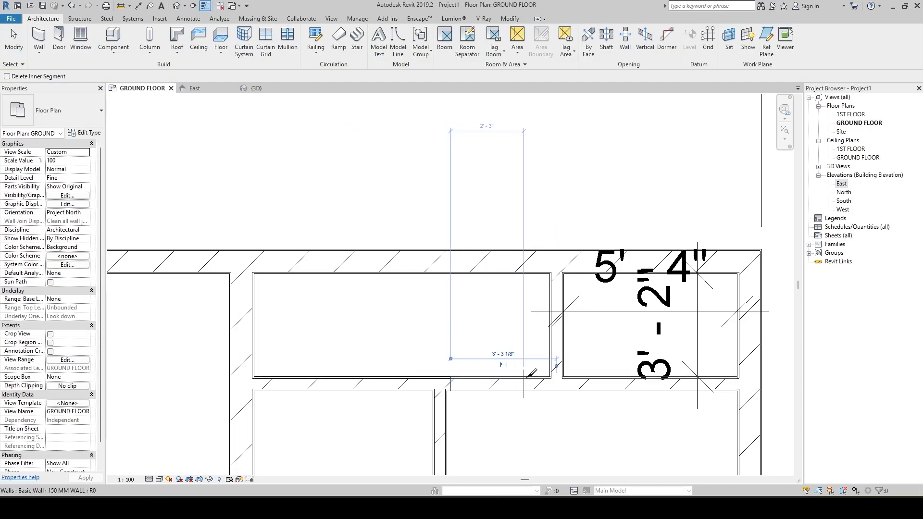
{"action": "left_click", "coordinate": [538, 374]}
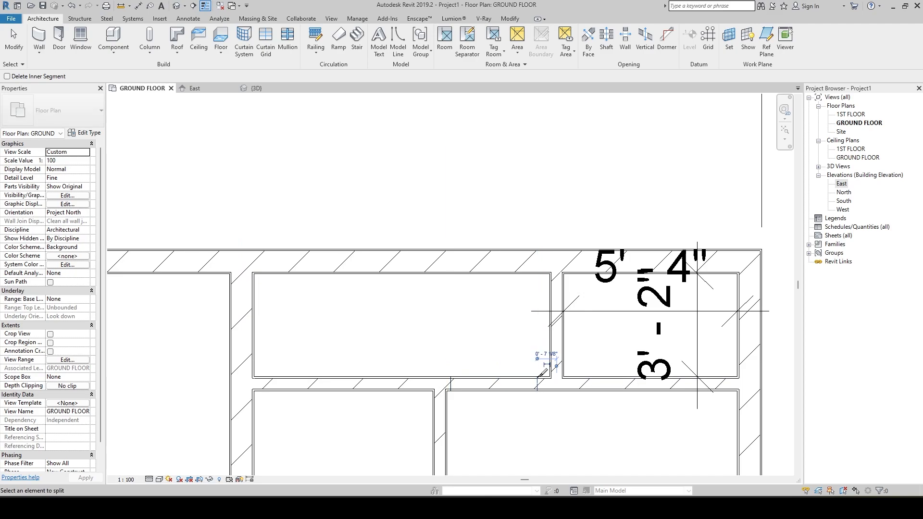
{"action": "left_click", "coordinate": [485, 386]}
{"action": "key", "text": "Escape"}
{"action": "key", "text": "Escape"}
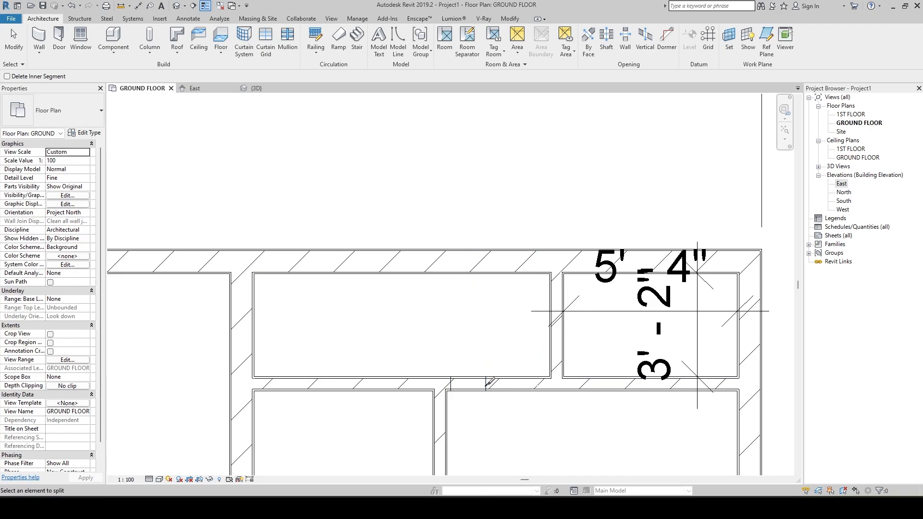
{"action": "left_click", "coordinate": [481, 383]}
{"action": "key", "text": "Delete"}
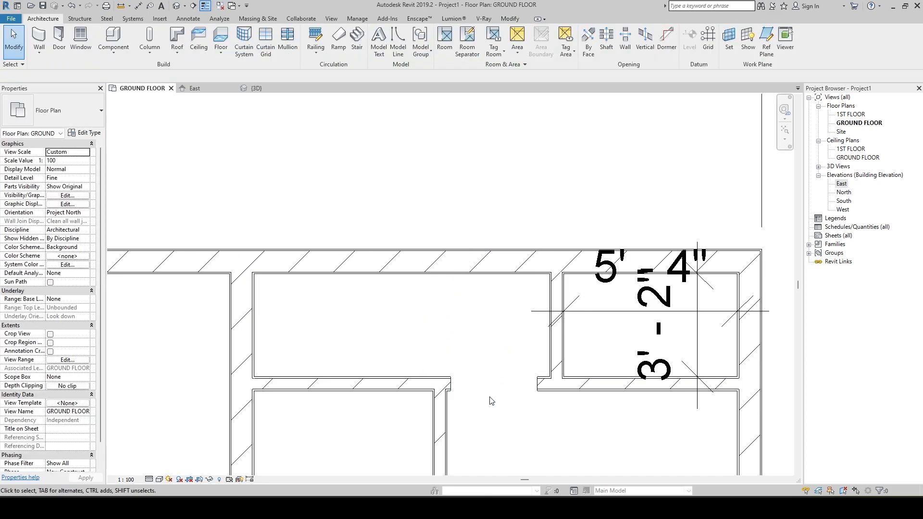
Place an M_Single-Flush 0762 x 2032mm door in the partition of the 5'-4" by 3'-2" room, swinging into that room.
{"action": "scroll", "coordinate": [497, 328], "scroll_direction": "down", "scroll_amount": 1}
{"action": "scroll", "coordinate": [497, 327], "scroll_direction": "down", "scroll_amount": 1}
{"action": "key", "text": "d"}
{"action": "key", "text": "r"}
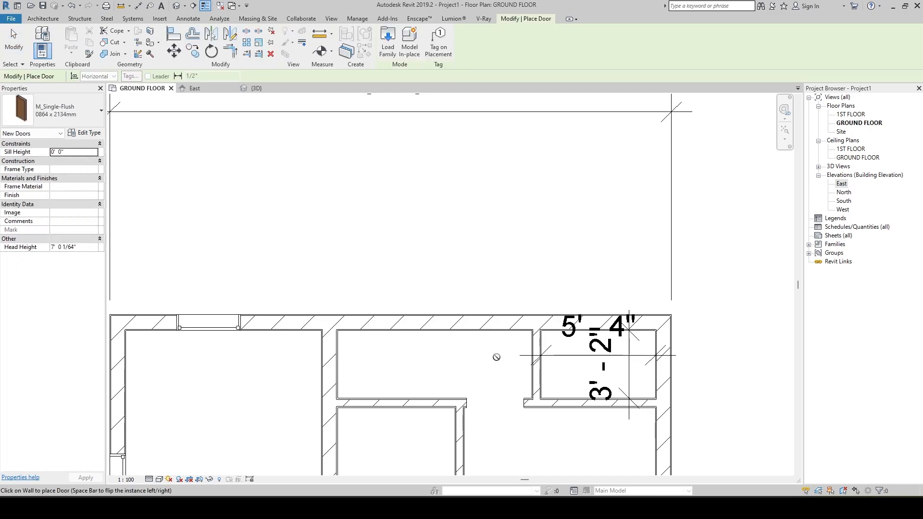
{"action": "left_click", "coordinate": [85, 112]}
{"action": "left_click", "coordinate": [29, 165]}
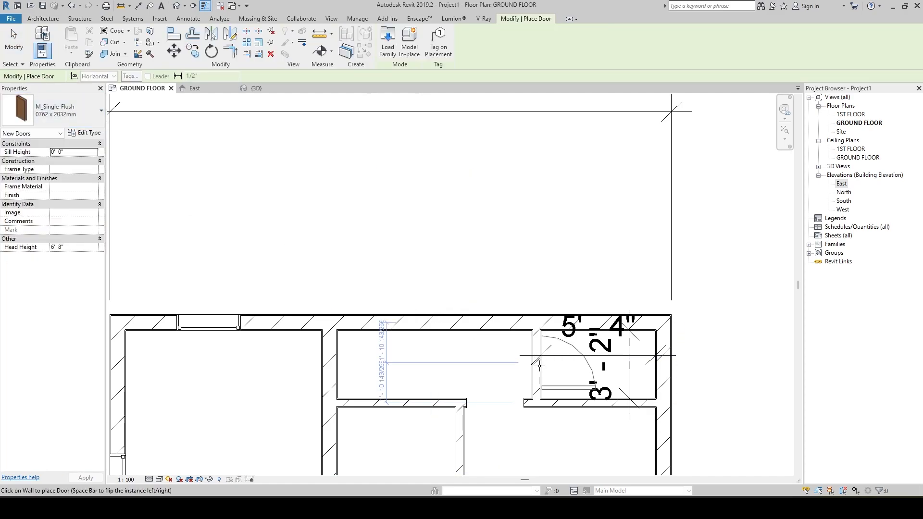
{"action": "scroll", "coordinate": [491, 350], "scroll_direction": "down", "scroll_amount": 2}
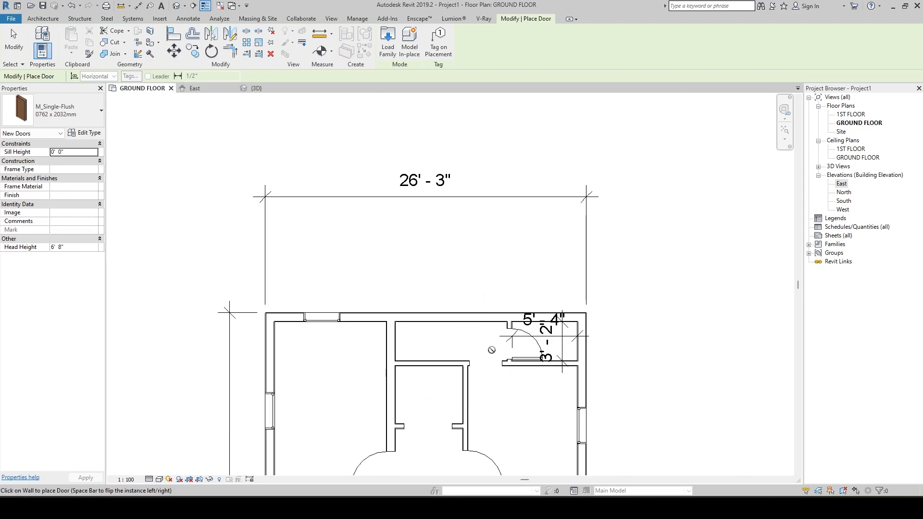
Place a matching 0762 x 2032mm door between the 19'-3 1/2" room and the upper toilet, about 1'-6" from its lower wall, swinging into the toilet.
{"action": "middle_click_drag", "start_coordinate": [491, 350], "coordinate": [483, 221]}
{"action": "middle_click_drag", "start_coordinate": [347, 318], "coordinate": [355, 274]}
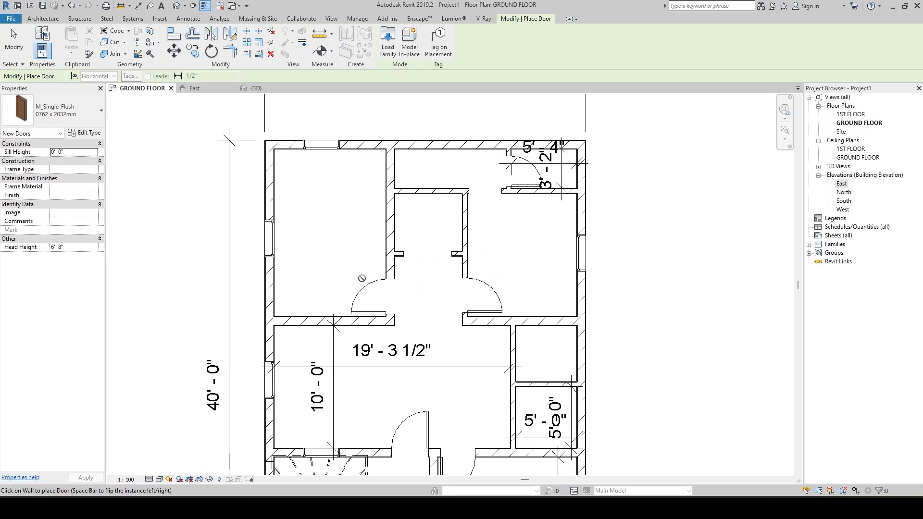
{"action": "scroll", "coordinate": [380, 264], "scroll_direction": "down", "scroll_amount": 2}
{"action": "middle_click_drag", "start_coordinate": [509, 337], "coordinate": [503, 281]}
{"action": "scroll", "coordinate": [502, 279], "scroll_direction": "up", "scroll_amount": 5}
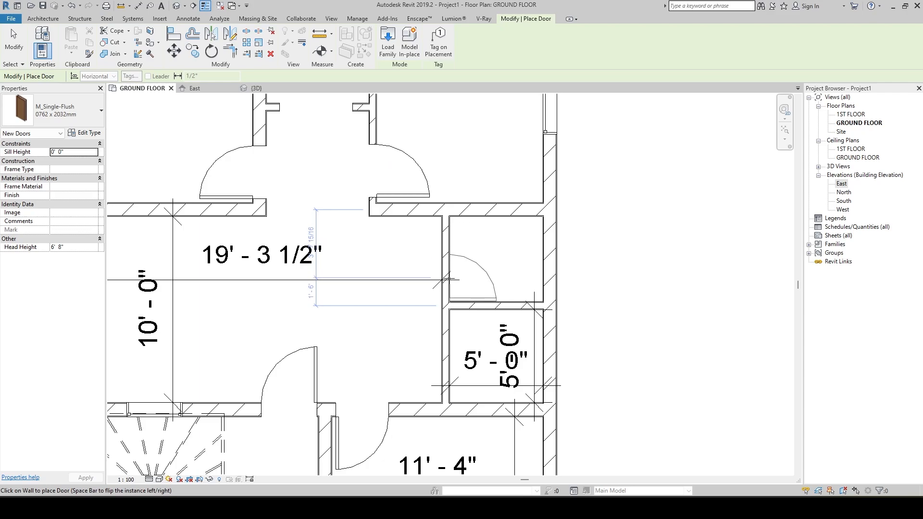
{"action": "left_click", "coordinate": [447, 279]}
{"action": "middle_click_drag", "start_coordinate": [461, 288], "coordinate": [442, 226]}
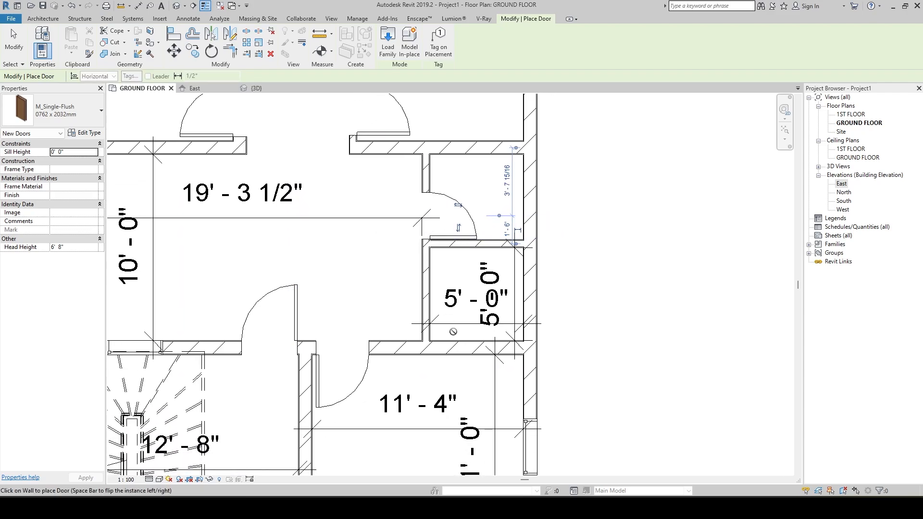
Place a 0762 x 2032mm door between the 11'-4" room and the 5'-0" toilet, swinging into the toilet, and check the layout against the reference plan.
{"action": "key", "text": "space"}
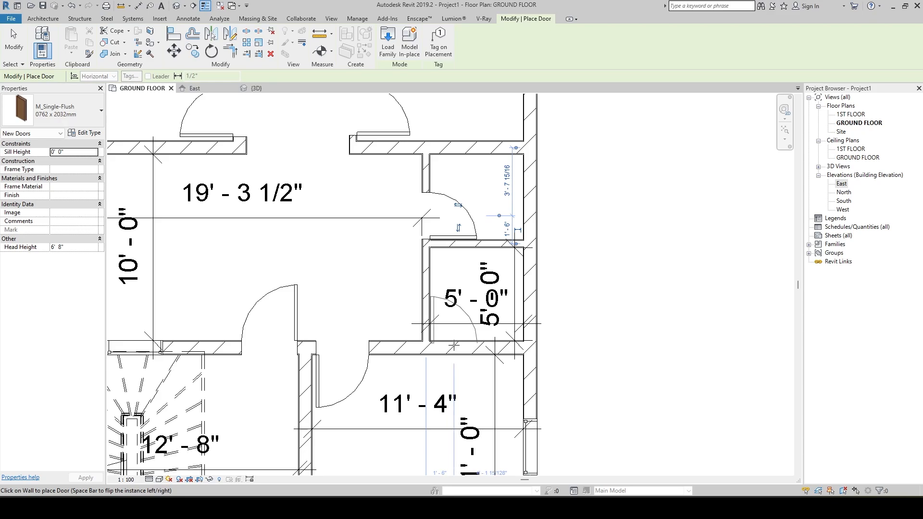
{"action": "left_click", "coordinate": [456, 345]}
{"action": "scroll", "coordinate": [457, 288], "scroll_direction": "down", "scroll_amount": 3}
{"action": "middle_click_drag", "start_coordinate": [460, 279], "coordinate": [514, 382]}
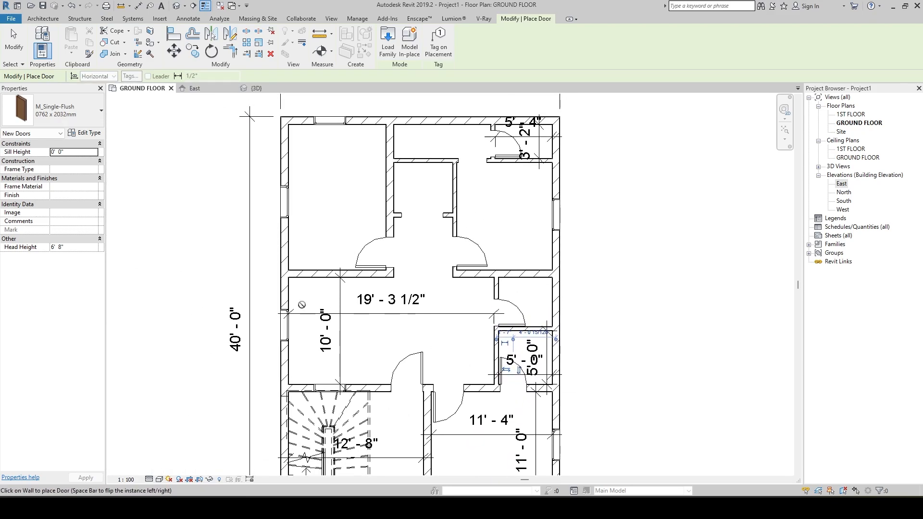
{"action": "middle_click_drag", "start_coordinate": [385, 367], "coordinate": [384, 280]}
{"action": "key", "text": "alt+Tab"}
{"action": "key", "text": "alt+Tab"}
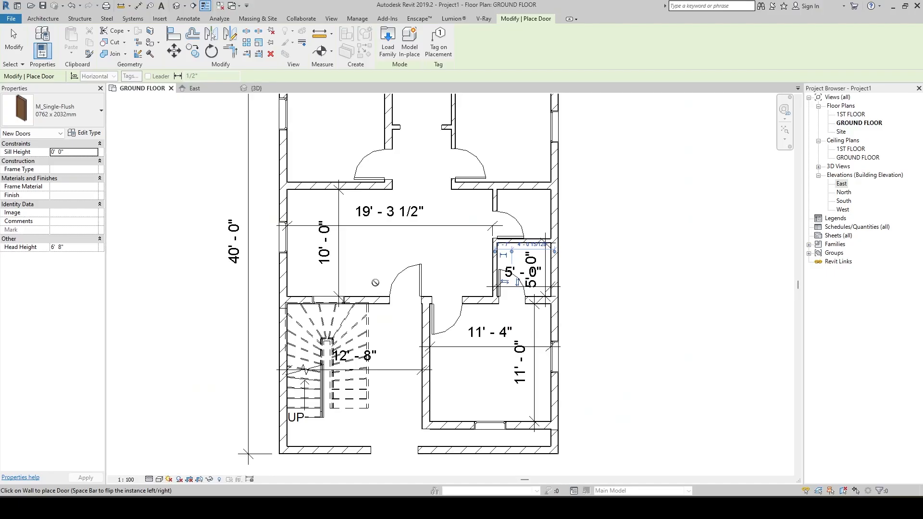
{"action": "scroll", "coordinate": [213, 199], "scroll_direction": "down", "scroll_amount": 3}
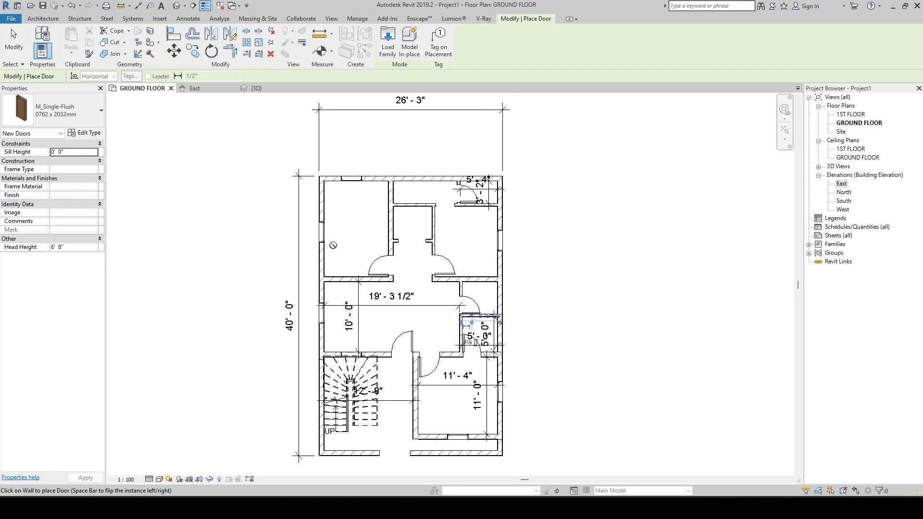
{"action": "key", "text": "Escape"}
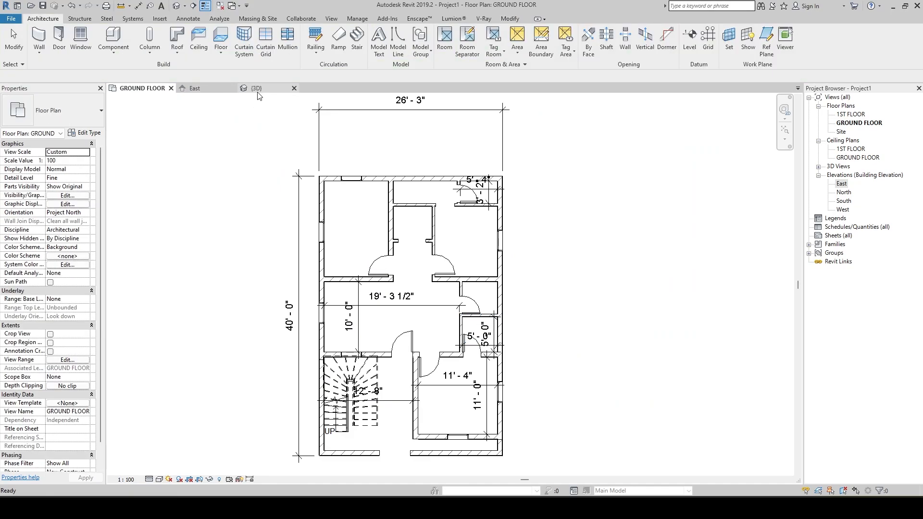
Inspect the staircase, walls, windows and doors of the house from several sides in the 3D view.
{"action": "left_click", "coordinate": [256, 88]}
{"action": "middle_click_drag", "start_coordinate": [308, 269], "coordinate": [445, 235], "text": "shift"}
{"action": "scroll", "coordinate": [596, 221], "scroll_direction": "up", "scroll_amount": 3}
{"action": "scroll", "coordinate": [482, 248], "scroll_direction": "up", "scroll_amount": 2}
{"action": "middle_click_drag", "start_coordinate": [423, 285], "coordinate": [445, 270], "text": "shift"}
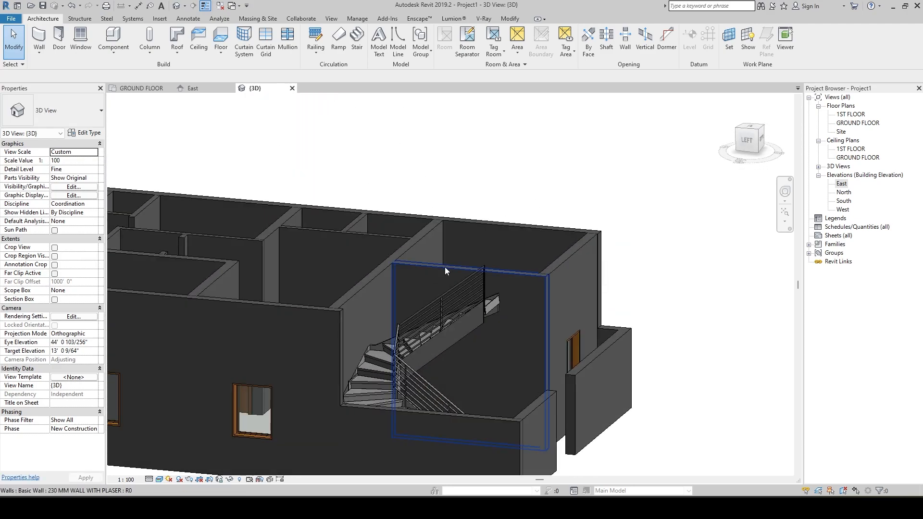
{"action": "scroll", "coordinate": [445, 270], "scroll_direction": "down", "scroll_amount": 3}
{"action": "middle_click_drag", "start_coordinate": [356, 305], "coordinate": [293, 375], "text": "shift"}
{"action": "middle_click_drag", "start_coordinate": [293, 375], "coordinate": [356, 366]}
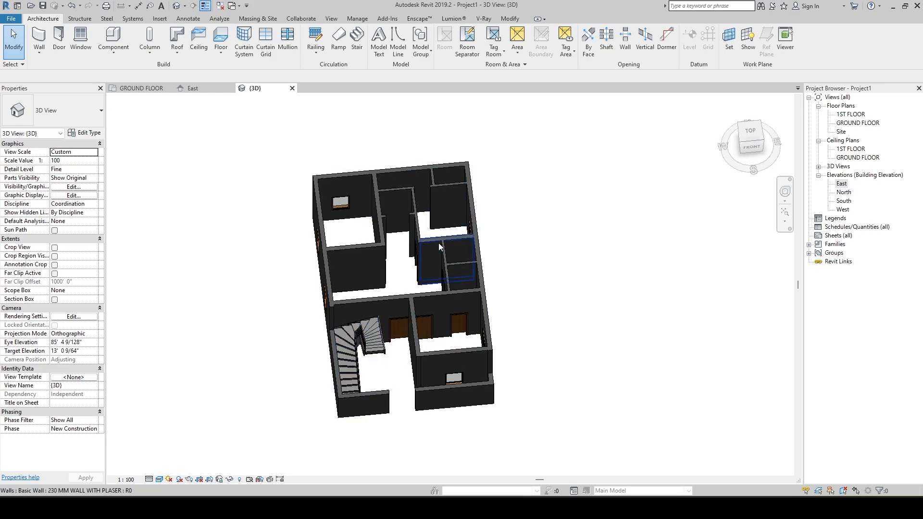
{"action": "middle_click_drag", "start_coordinate": [575, 315], "coordinate": [215, 239], "text": "shift"}
In the GROUND FLOOR plan, start an architectural floor and duplicate the Generic Floor - 400mm type as "grade slab".
{"action": "left_click", "coordinate": [141, 88]}
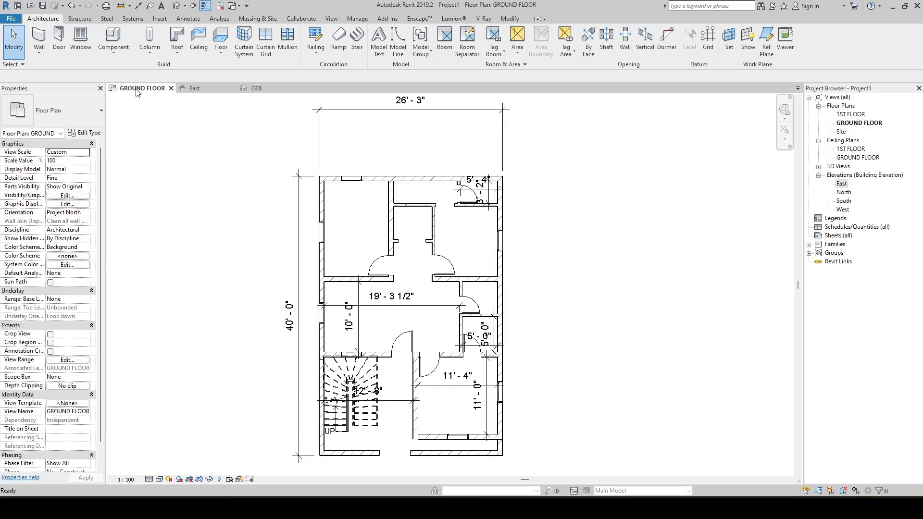
{"action": "scroll", "coordinate": [340, 187], "scroll_direction": "down", "scroll_amount": 2}
{"action": "scroll", "coordinate": [340, 186], "scroll_direction": "up", "scroll_amount": 2}
{"action": "scroll", "coordinate": [340, 186], "scroll_direction": "down", "scroll_amount": 1}
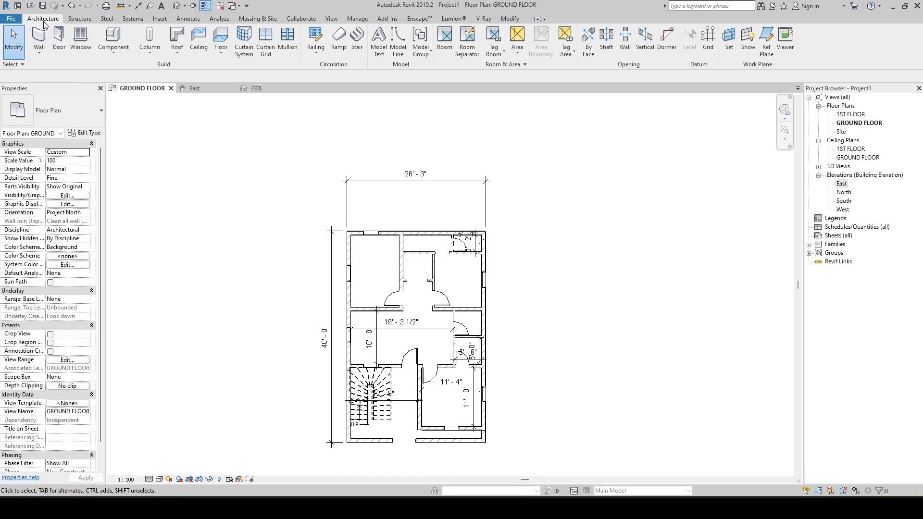
{"action": "left_click", "coordinate": [220, 53]}
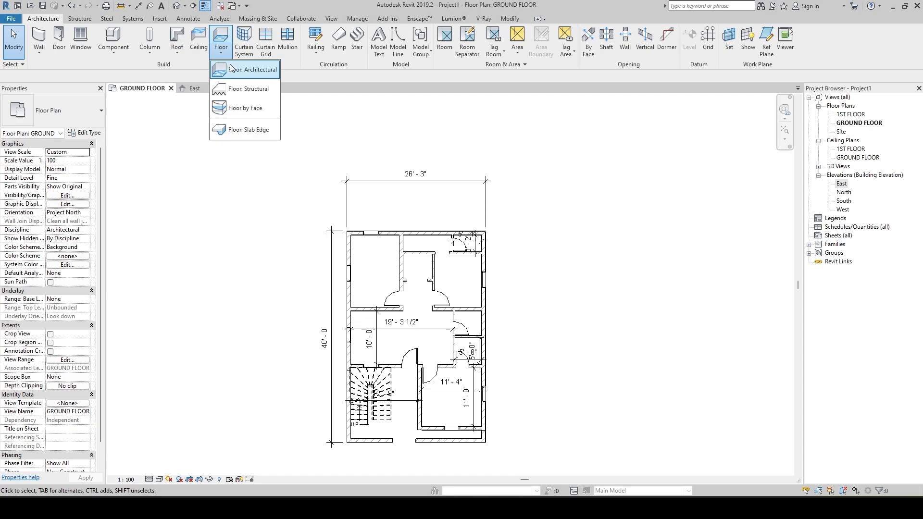
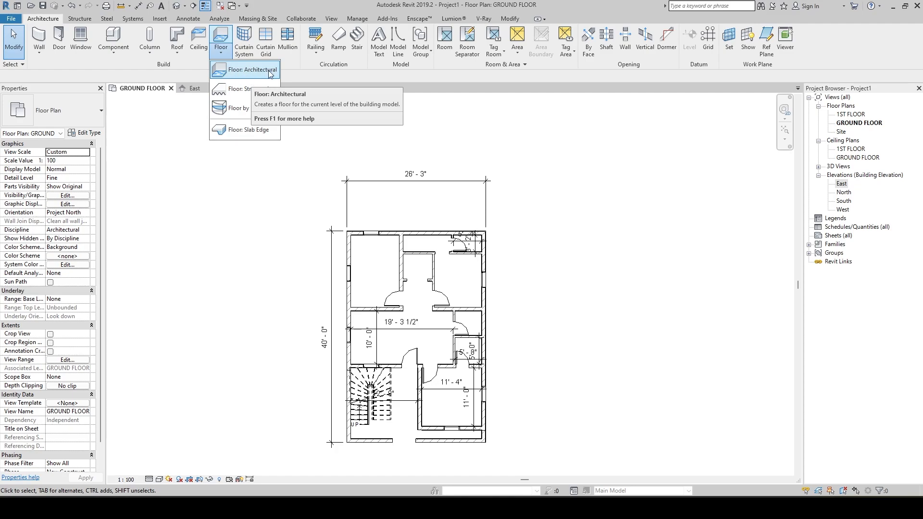
{"action": "left_click", "coordinate": [269, 72]}
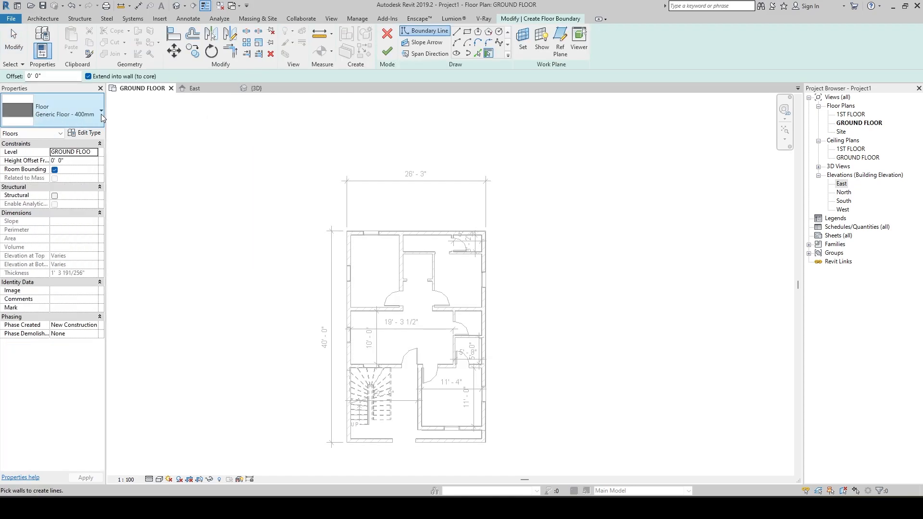
{"action": "left_click", "coordinate": [85, 132]}
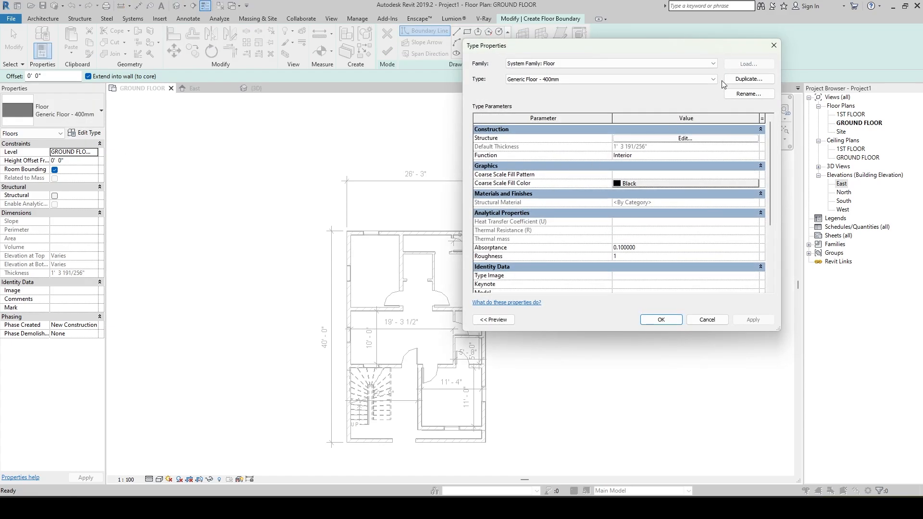
{"action": "left_click", "coordinate": [740, 79]}
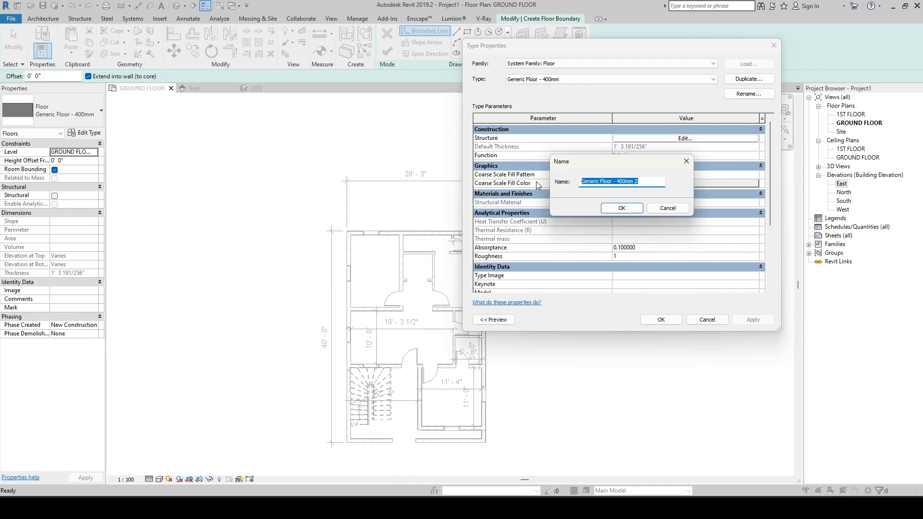
{"action": "type", "text": "grade slab"}
{"action": "key", "text": "Return"}
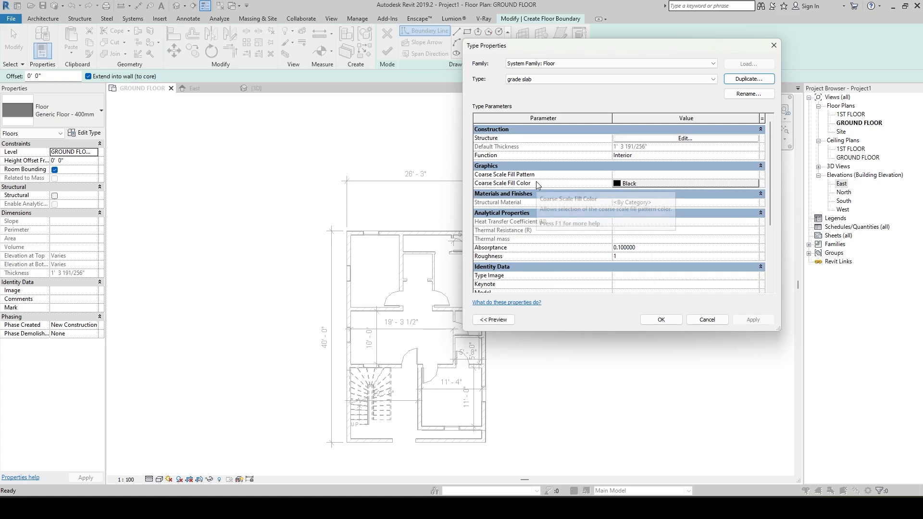
Set the grade slab type's structure layer thickness to 0' 8" and apply the type to the new floor.
{"action": "left_click", "coordinate": [687, 130]}
{"action": "left_click", "coordinate": [686, 130]}
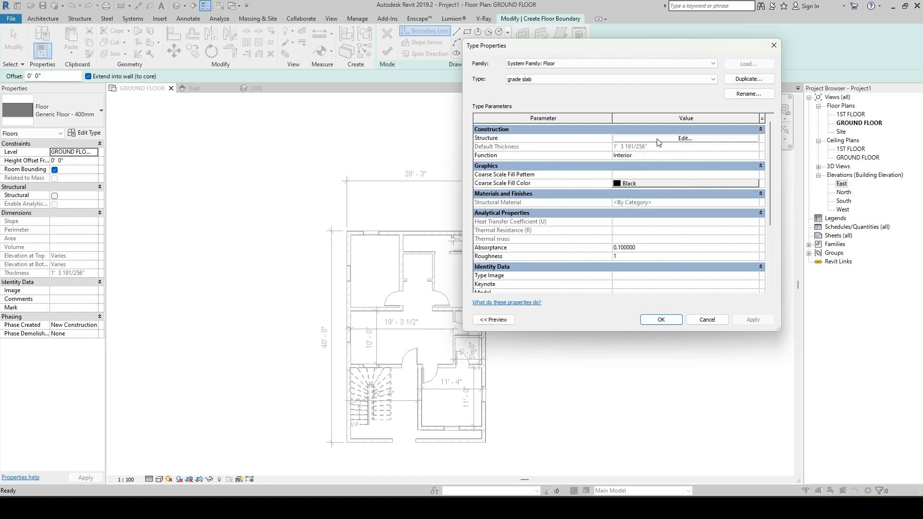
{"action": "left_click", "coordinate": [684, 138]}
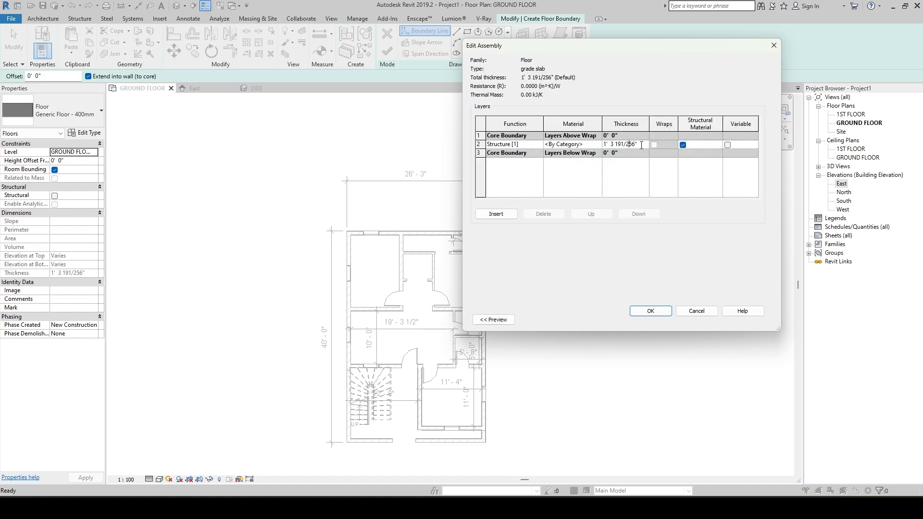
{"action": "left_click_drag", "start_coordinate": [641, 145], "coordinate": [503, 133]}
{"action": "type", "text": "8"}
{"action": "key", "text": "Tab"}
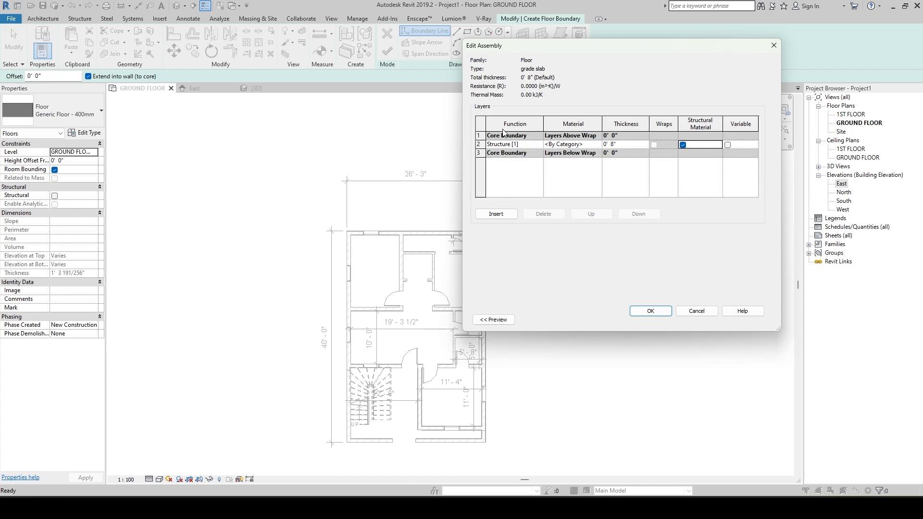
{"action": "left_click", "coordinate": [650, 311]}
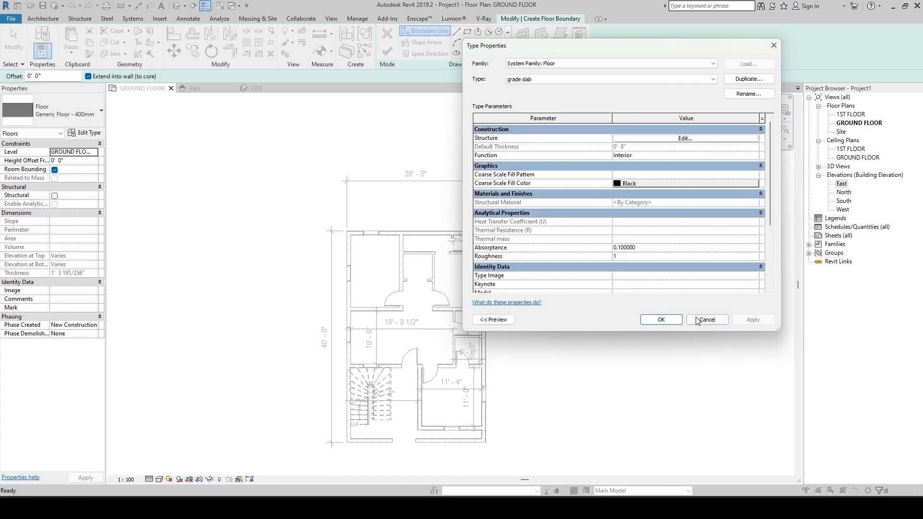
{"action": "left_click", "coordinate": [661, 320]}
{"action": "middle_click_drag", "start_coordinate": [548, 269], "coordinate": [546, 262]}
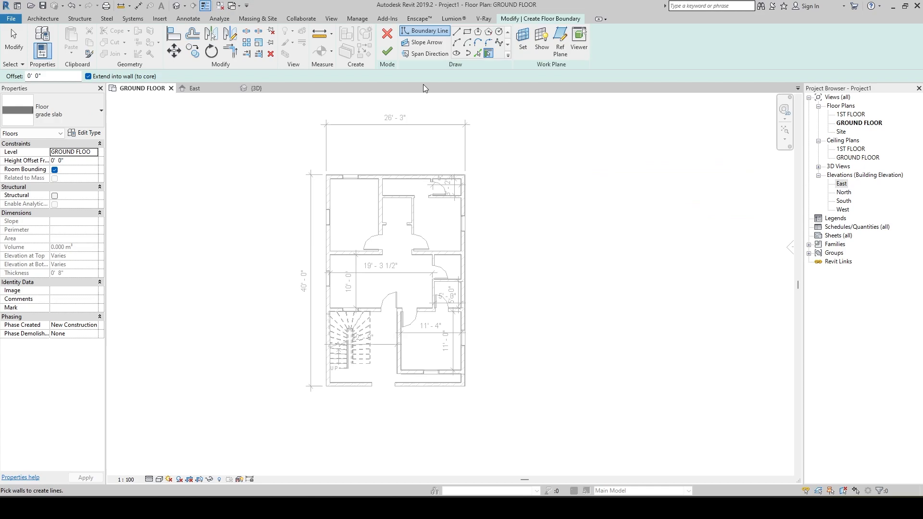
Sketch a rectangular boundary along the outer faces of the house's exterior walls and finish the grade slab floor.
{"action": "left_click", "coordinate": [467, 33]}
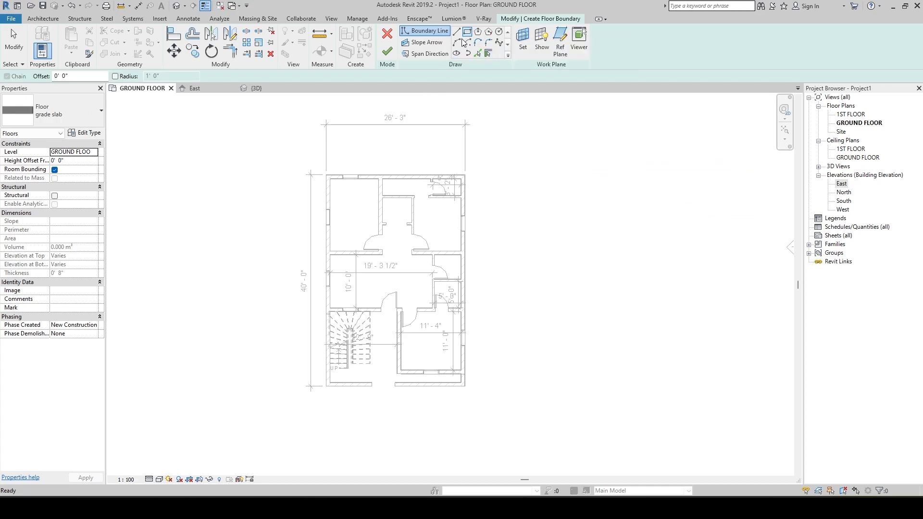
{"action": "left_click", "coordinate": [326, 175]}
{"action": "middle_click_drag", "start_coordinate": [415, 292], "coordinate": [394, 242]}
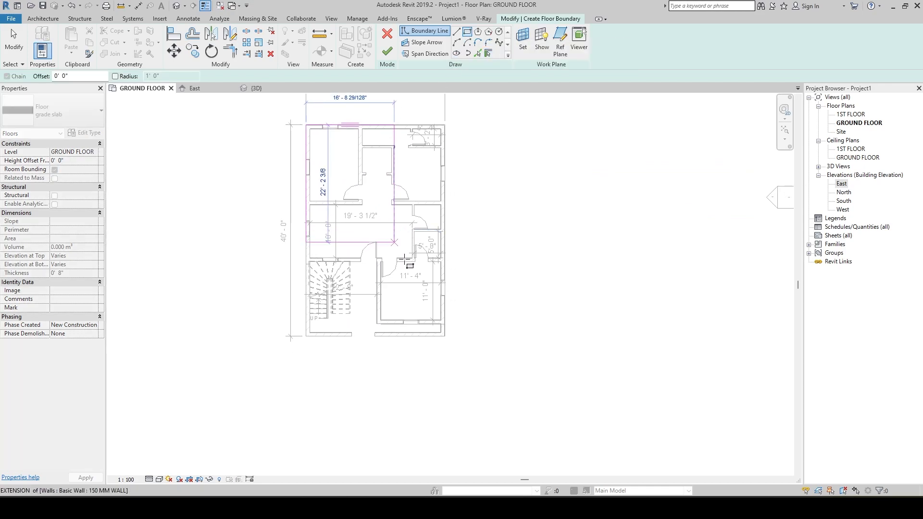
{"action": "left_click", "coordinate": [443, 336]}
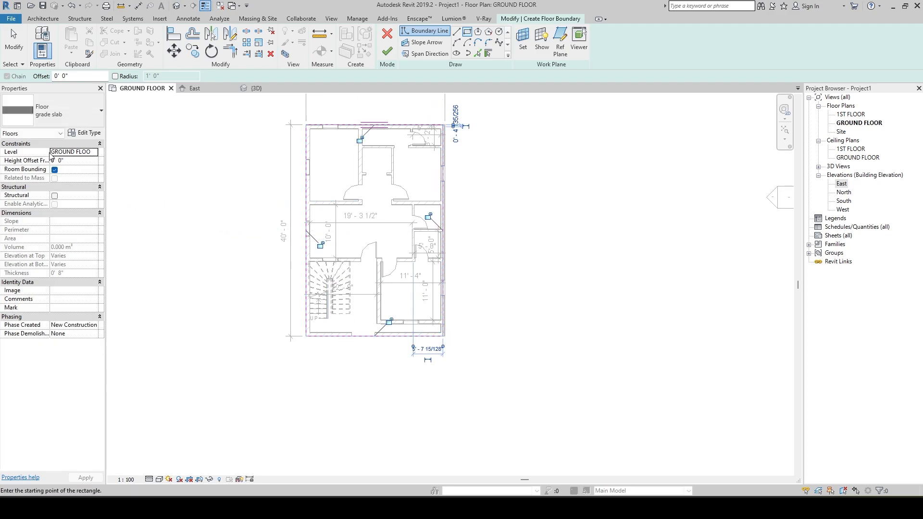
{"action": "left_click", "coordinate": [389, 54]}
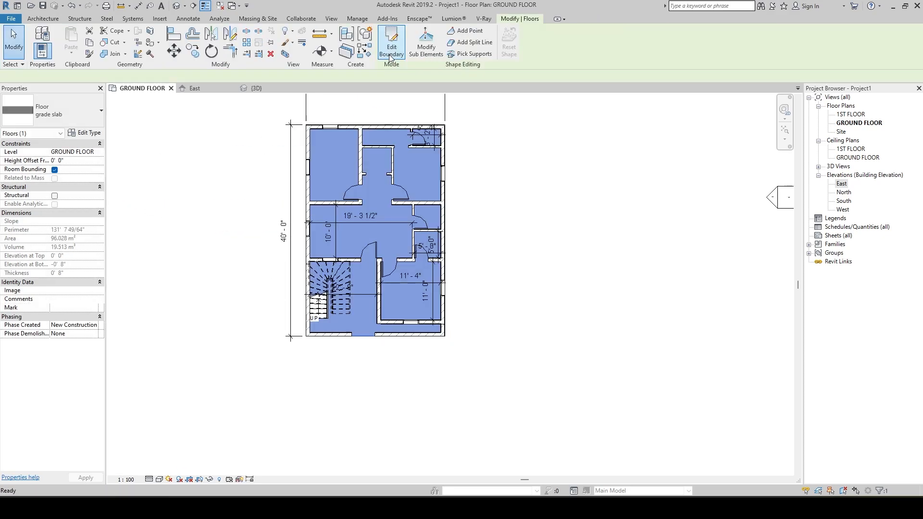
Inspect the new grade slab under the walls and inside the rooms from several sides in the 3D view.
{"action": "left_click", "coordinate": [255, 89]}
{"action": "middle_click_drag", "start_coordinate": [431, 251], "coordinate": [535, 417], "text": "shift"}
{"action": "scroll", "coordinate": [535, 417], "scroll_direction": "up", "scroll_amount": 2}
{"action": "middle_click_drag", "start_coordinate": [628, 360], "coordinate": [693, 411], "text": "shift"}
{"action": "scroll", "coordinate": [557, 353], "scroll_direction": "down", "scroll_amount": 3}
{"action": "left_click", "coordinate": [713, 257]}
{"action": "middle_click_drag", "start_coordinate": [708, 269], "coordinate": [510, 289], "text": "shift"}
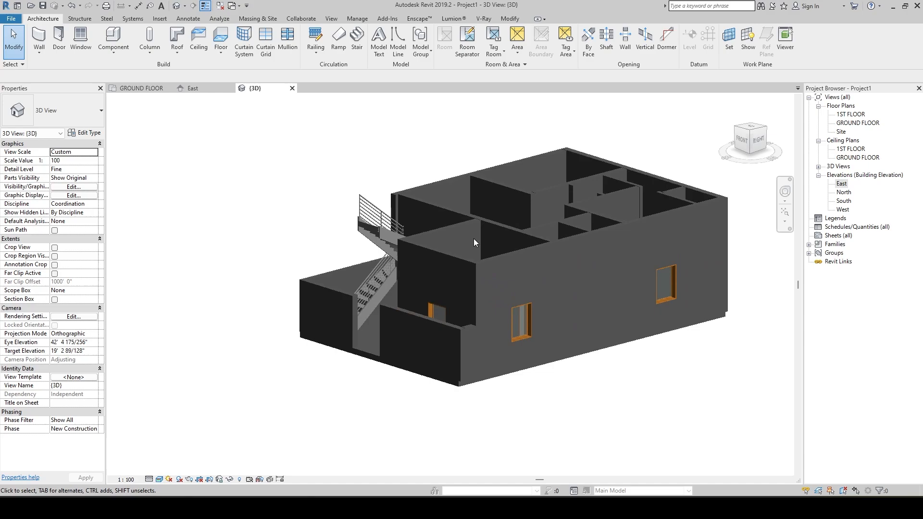
{"action": "middle_click_drag", "start_coordinate": [474, 239], "coordinate": [287, 220], "text": "shift"}
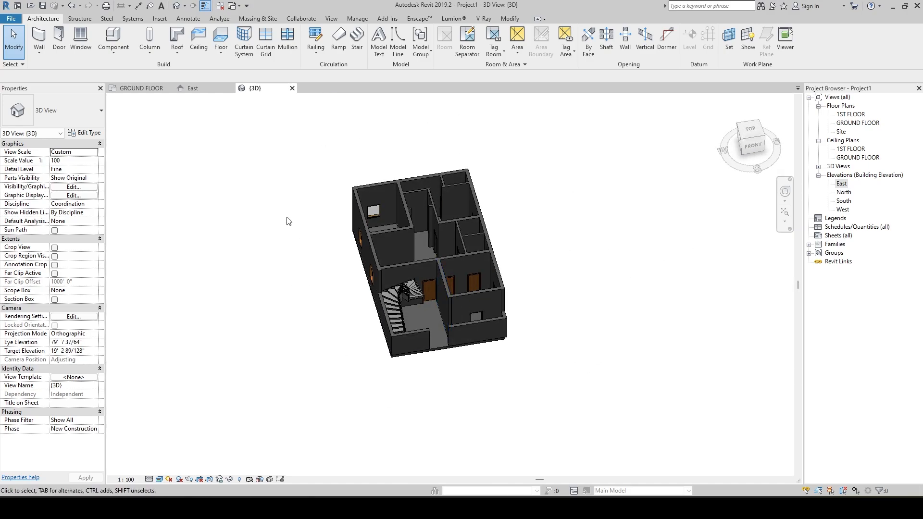
{"action": "middle_click_drag", "start_coordinate": [383, 264], "coordinate": [176, 126], "text": "shift"}
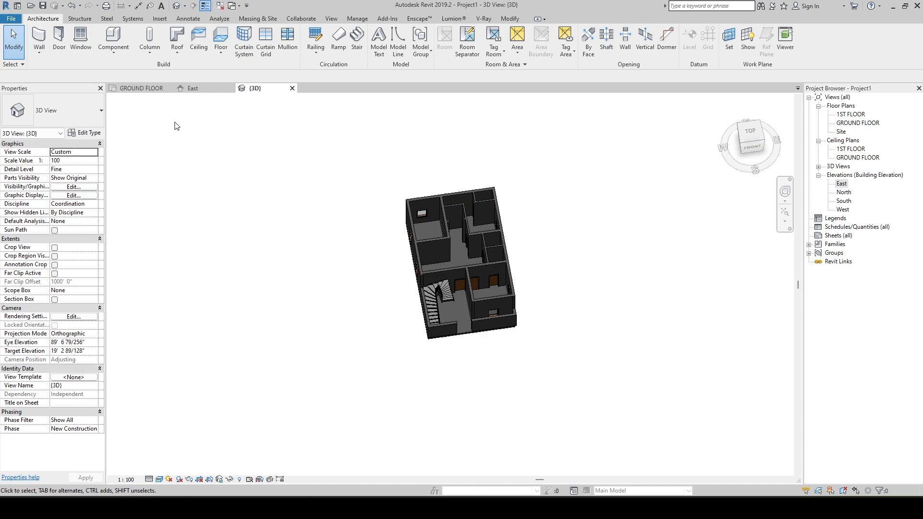
In the 1ST FLOOR plan, start a structural floor and duplicate the grade slab type as "rcc slab".
{"action": "left_click", "coordinate": [141, 89]}
{"action": "double_click", "coordinate": [850, 114]}
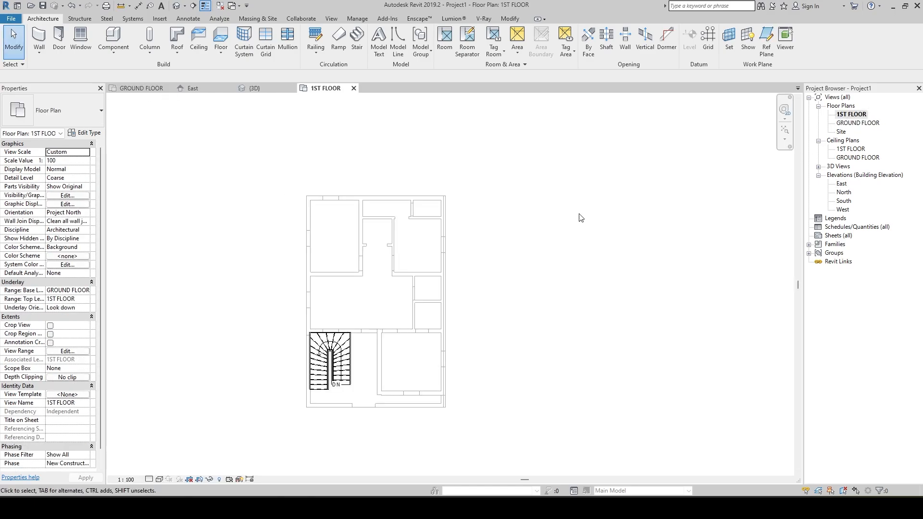
{"action": "middle_click_drag", "start_coordinate": [581, 218], "coordinate": [601, 185]}
{"action": "scroll", "coordinate": [464, 255], "scroll_direction": "up", "scroll_amount": 2}
{"action": "middle_click_drag", "start_coordinate": [554, 222], "coordinate": [571, 261]}
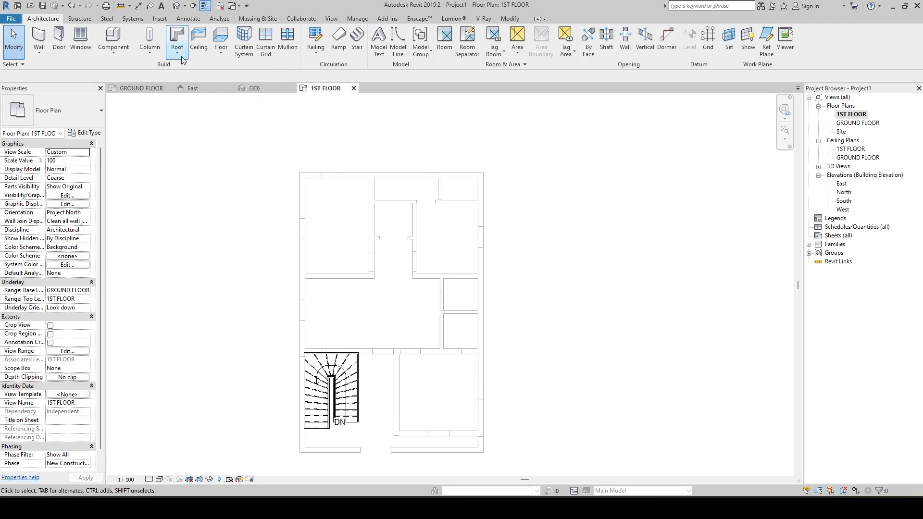
{"action": "left_click", "coordinate": [220, 50]}
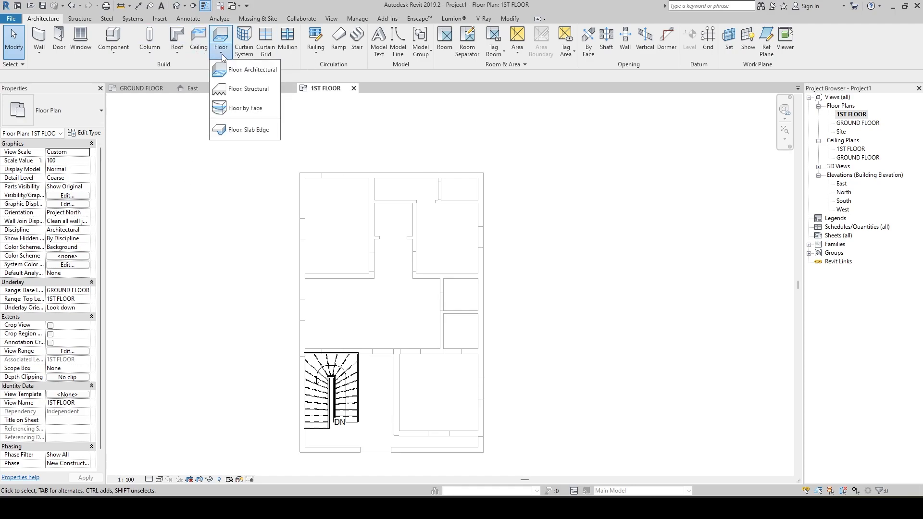
{"action": "left_click", "coordinate": [246, 90]}
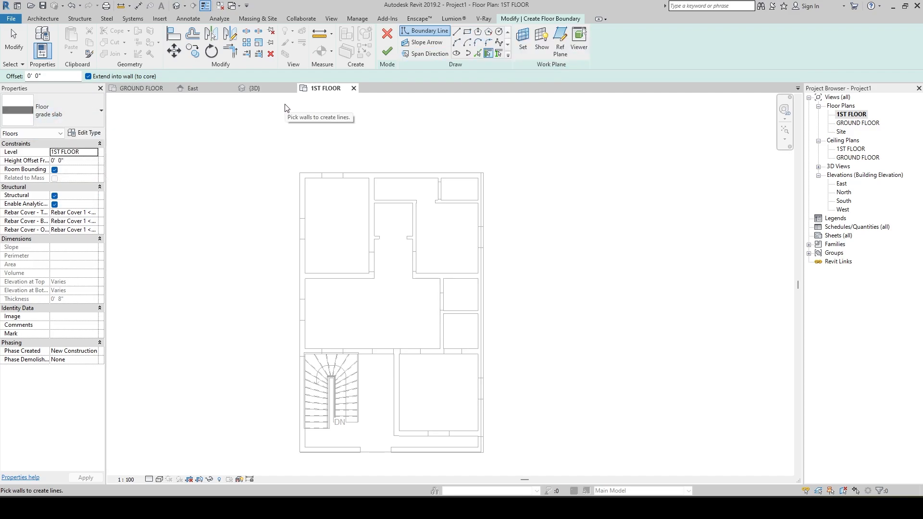
{"action": "left_click", "coordinate": [84, 133]}
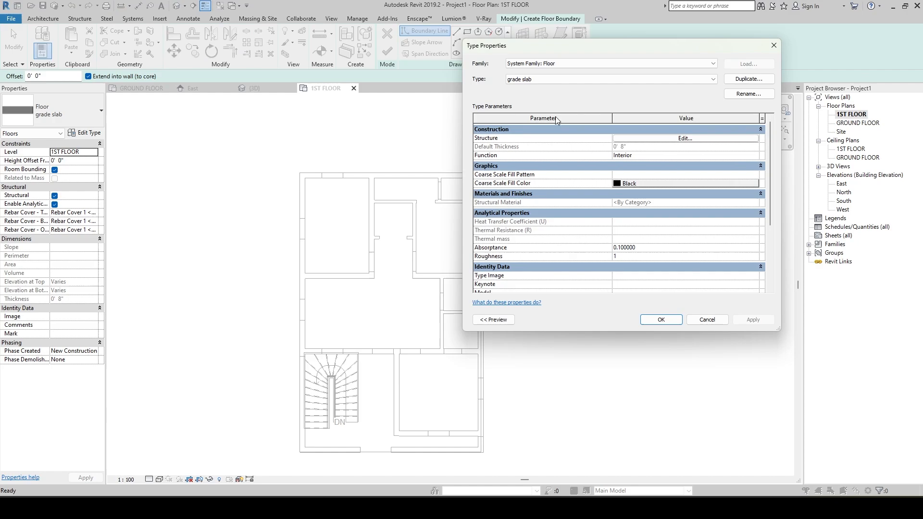
{"action": "left_click", "coordinate": [748, 79]}
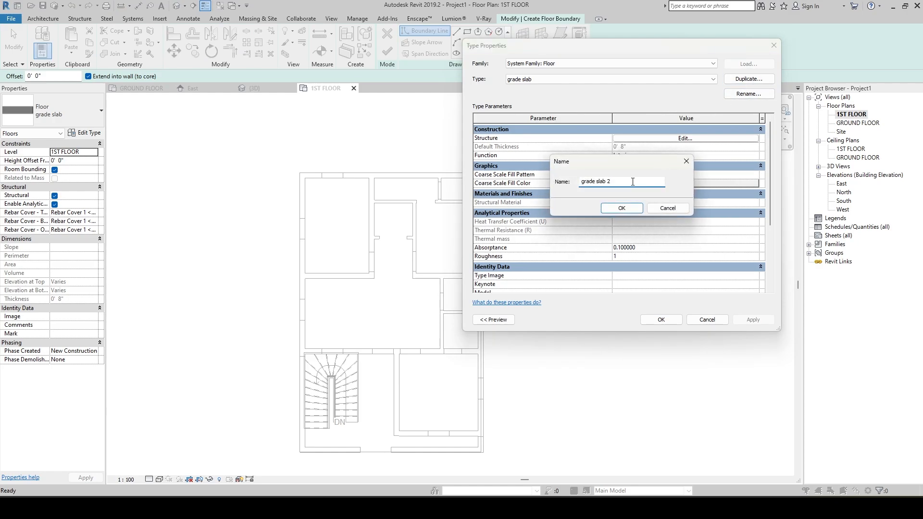
{"action": "type", "text": "rcc"}
{"action": "left_click", "coordinate": [621, 208]}
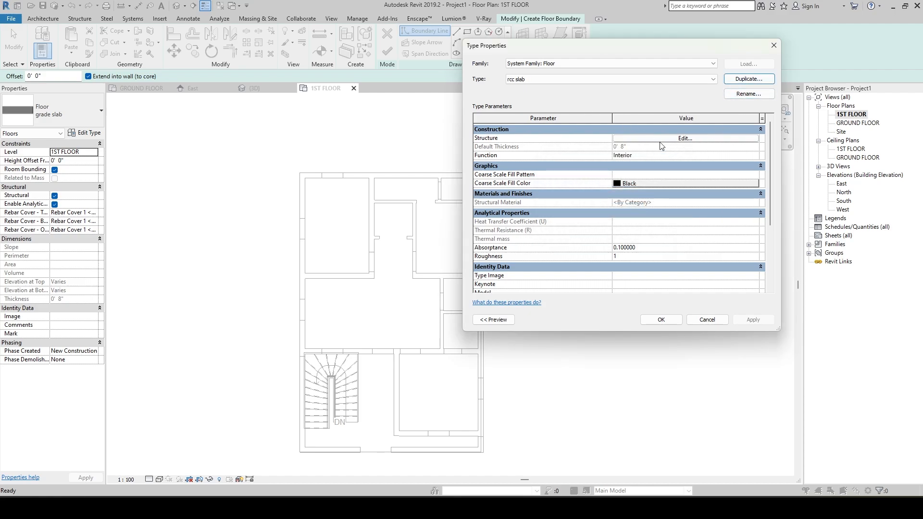
Set the rcc slab's structure layer to Concrete, Cast-in-Place gray with 0' 6" thickness and apply the type to the new floor.
{"action": "left_click", "coordinate": [676, 140]}
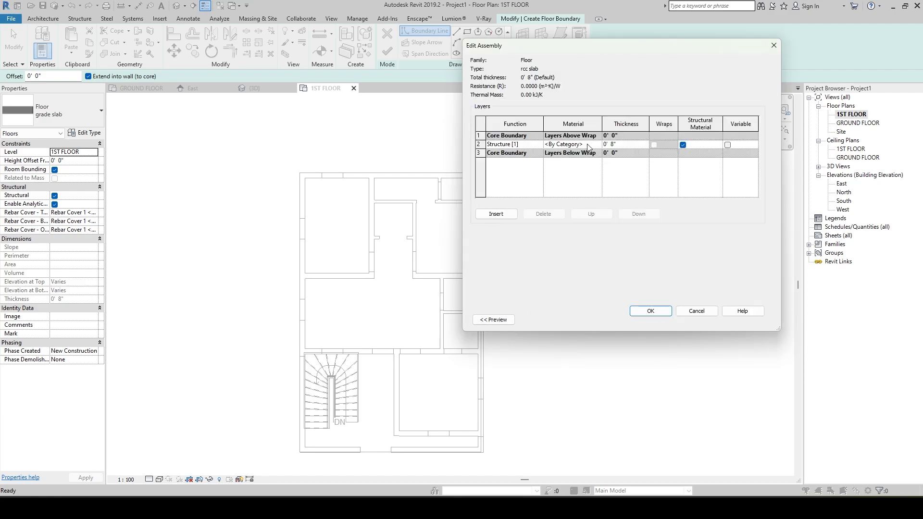
{"action": "left_click", "coordinate": [598, 145]}
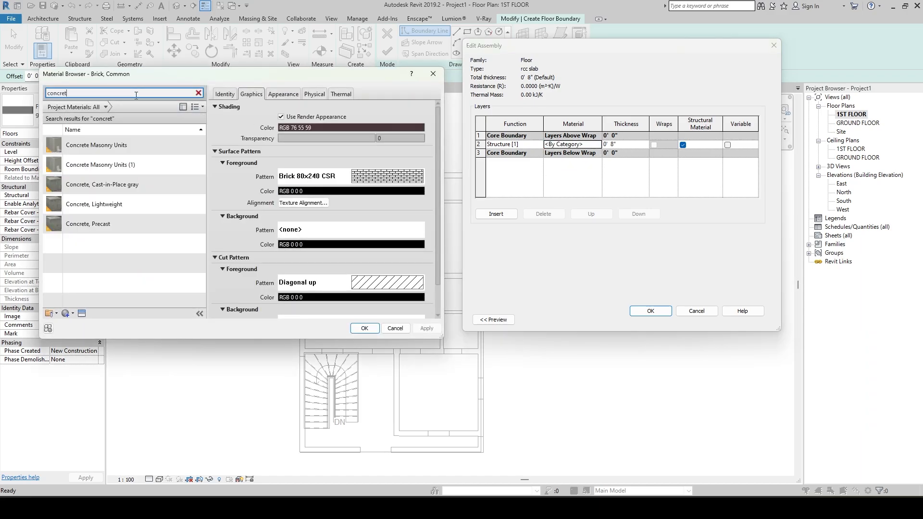
{"action": "left_click", "coordinate": [147, 189]}
{"action": "left_click", "coordinate": [361, 327]}
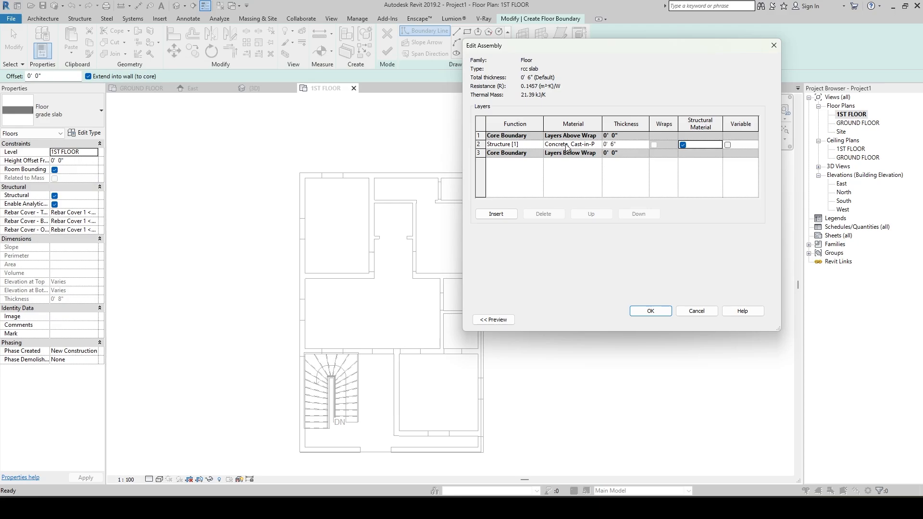
{"action": "left_click", "coordinate": [650, 311]}
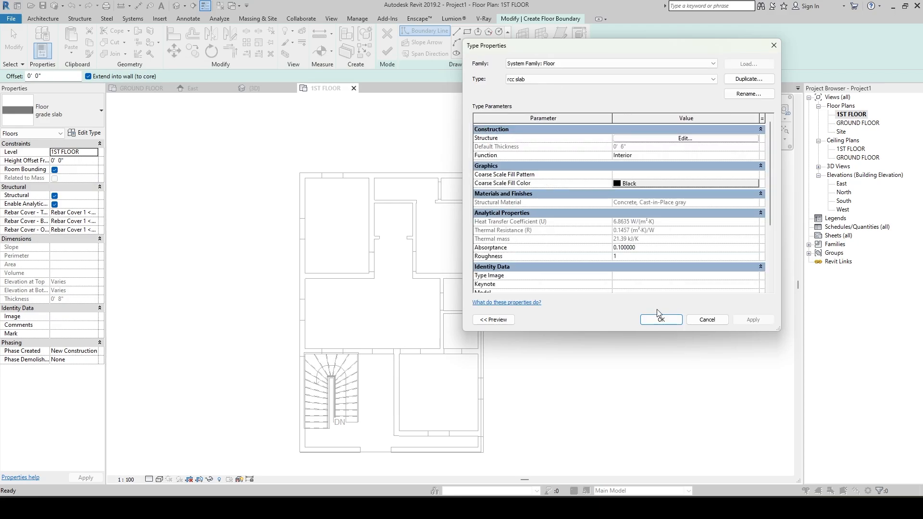
{"action": "left_click", "coordinate": [660, 317]}
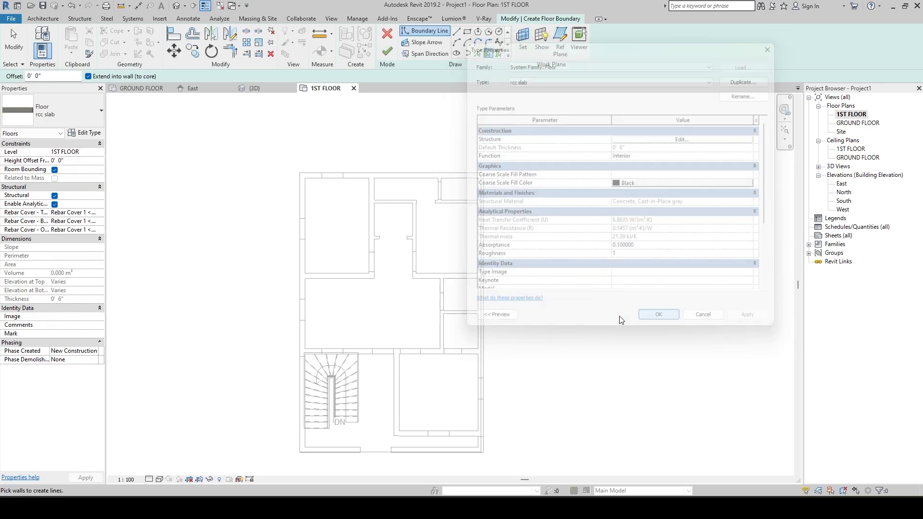
Sketch a rectangular slab boundary offset 1' 0" outside the exterior walls, finish the floor and attach the walls to its underside.
{"action": "left_click", "coordinate": [467, 31]}
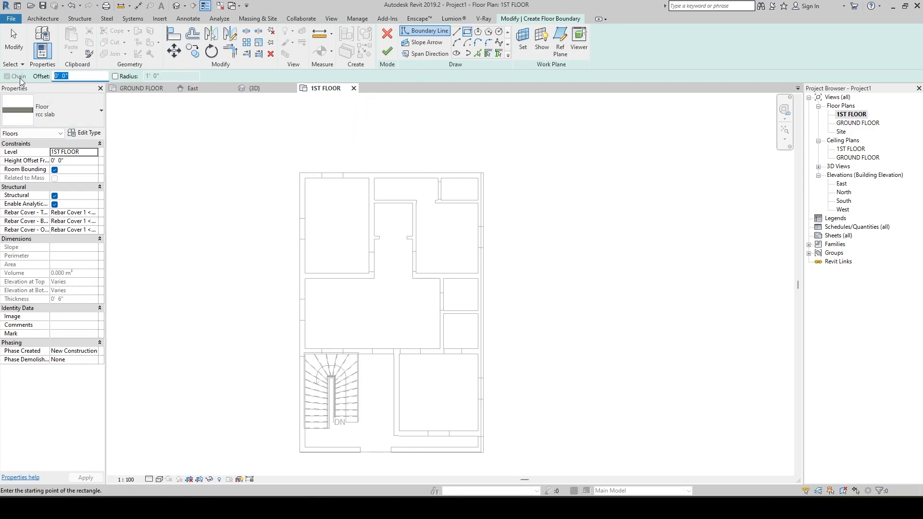
{"action": "type", "text": "1"}
{"action": "left_click", "coordinate": [301, 172]}
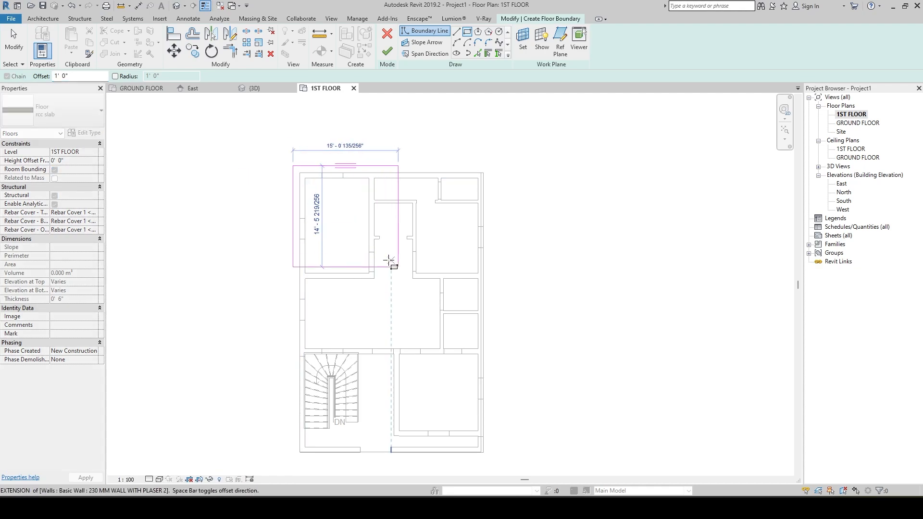
{"action": "middle_click_drag", "start_coordinate": [421, 303], "coordinate": [354, 186]}
{"action": "scroll", "coordinate": [421, 342], "scroll_direction": "up", "scroll_amount": 2}
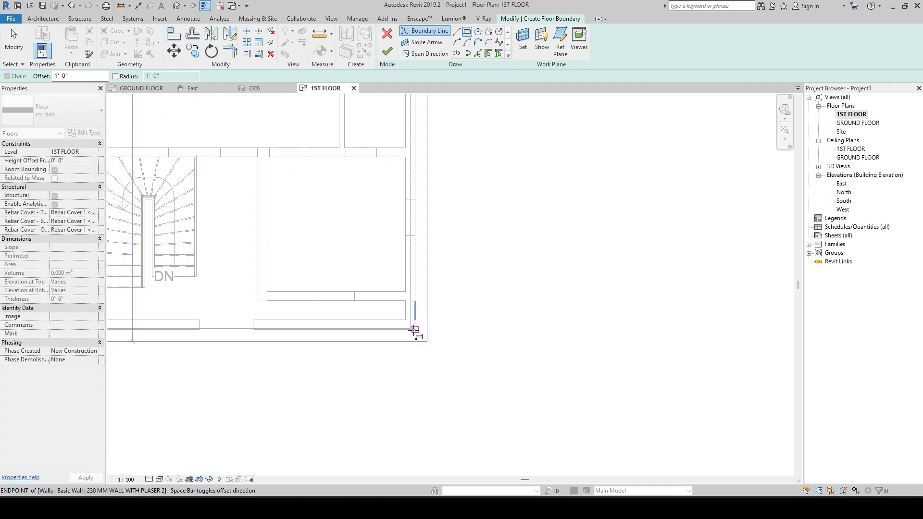
{"action": "left_click", "coordinate": [415, 330]}
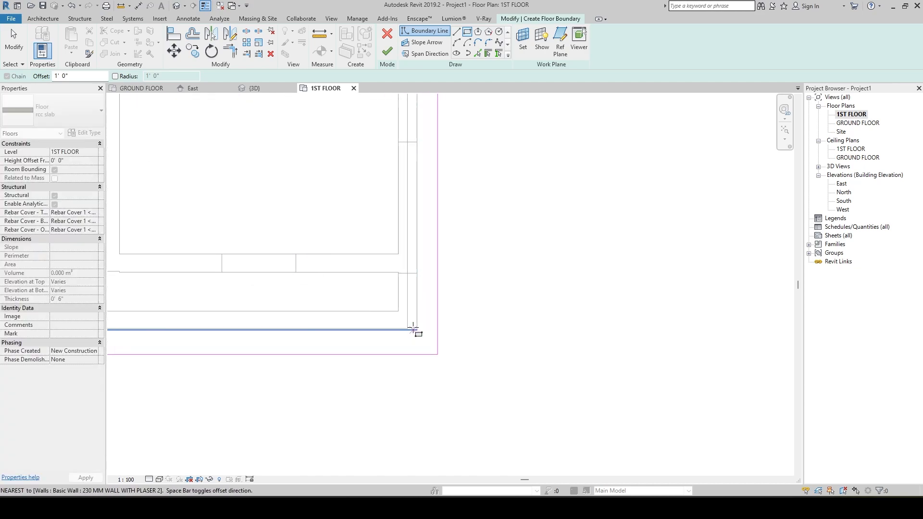
{"action": "scroll", "coordinate": [413, 328], "scroll_direction": "up", "scroll_amount": 2}
{"action": "scroll", "coordinate": [571, 302], "scroll_direction": "down", "scroll_amount": 2}
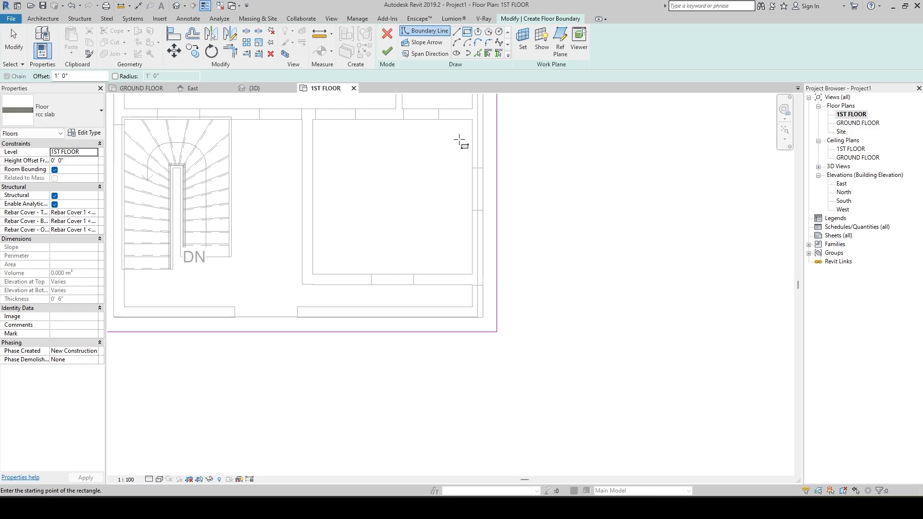
{"action": "left_click", "coordinate": [387, 51]}
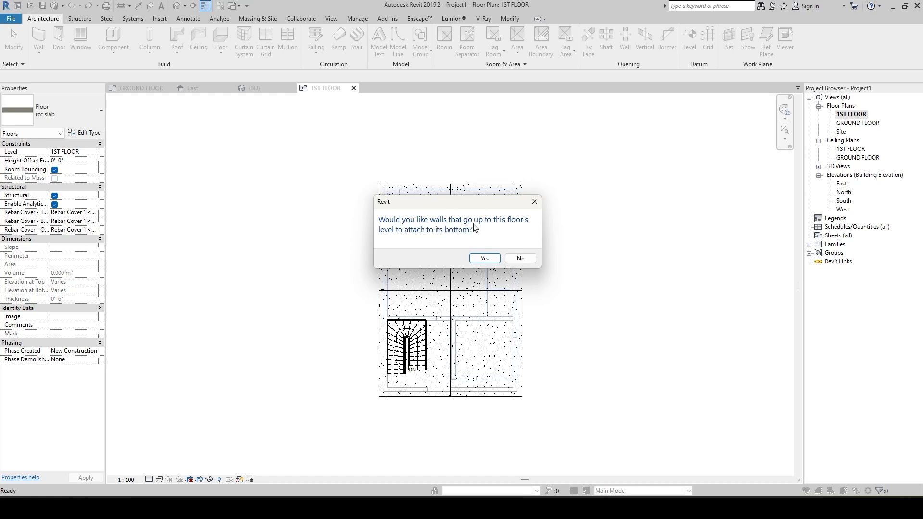
{"action": "left_click", "coordinate": [484, 259]}
Examine the first-floor slab from the sides and above in the 3D view, including where it covers the staircase.
{"action": "scroll", "coordinate": [538, 432], "scroll_direction": "up", "scroll_amount": 5}
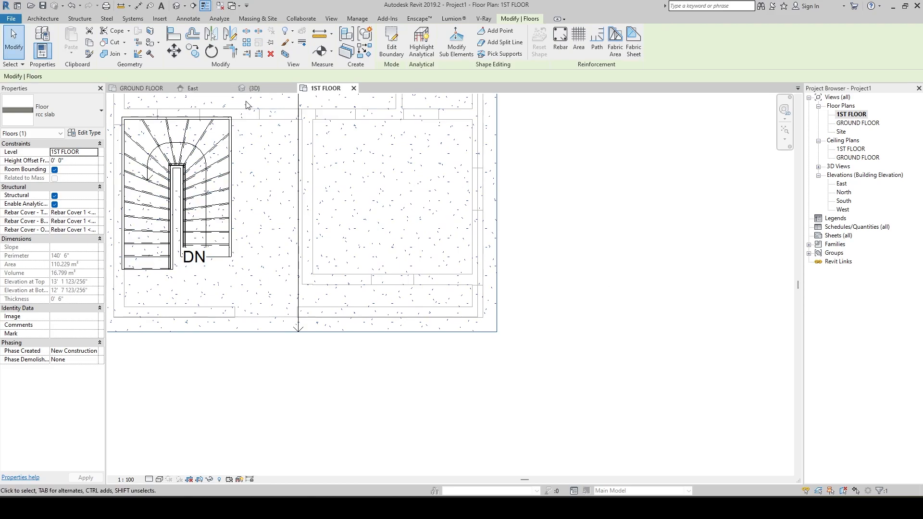
{"action": "left_click", "coordinate": [260, 89]}
{"action": "middle_click_drag", "start_coordinate": [578, 251], "coordinate": [639, 412], "text": "shift"}
{"action": "scroll", "coordinate": [532, 351], "scroll_direction": "up", "scroll_amount": 4}
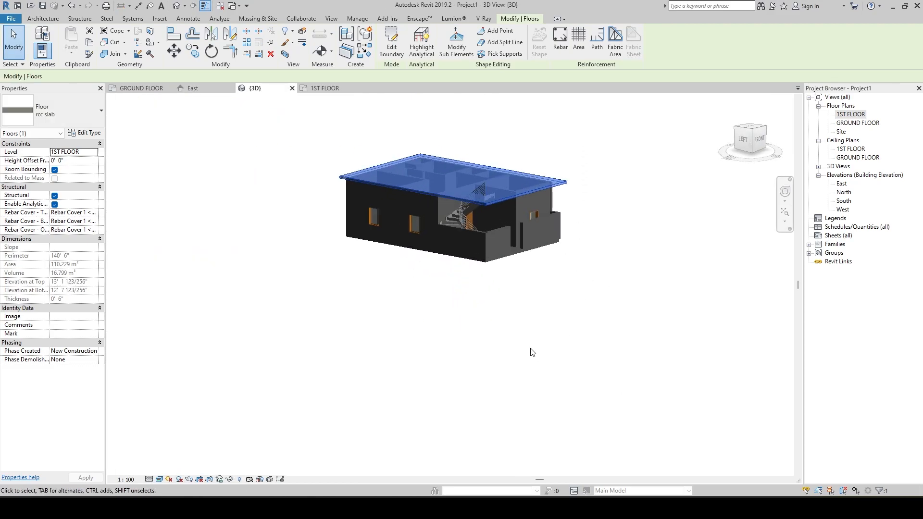
{"action": "scroll", "coordinate": [527, 300], "scroll_direction": "up", "scroll_amount": 2}
{"action": "middle_click_drag", "start_coordinate": [547, 313], "coordinate": [602, 381]}
{"action": "left_click", "coordinate": [573, 337]}
{"action": "middle_click_drag", "start_coordinate": [572, 337], "coordinate": [515, 285], "text": "shift"}
{"action": "scroll", "coordinate": [431, 249], "scroll_direction": "down", "scroll_amount": 2}
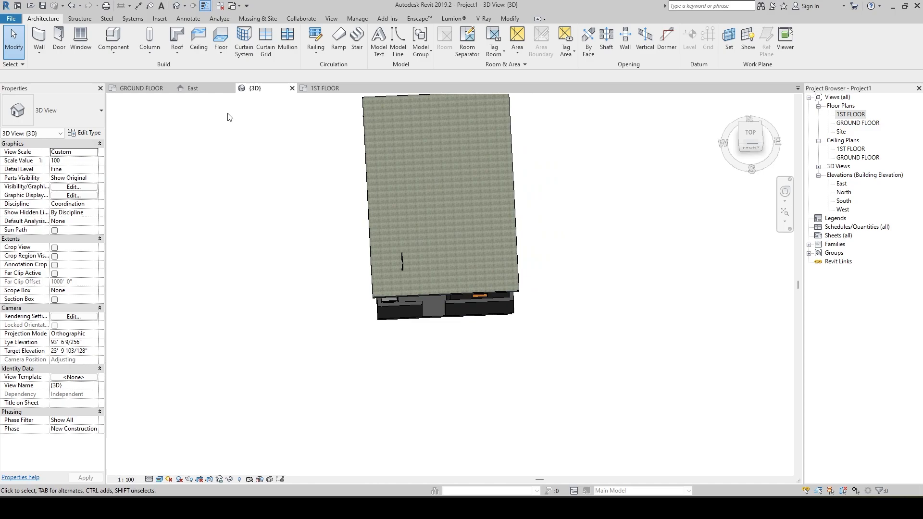
In the 1ST FLOOR plan, cut a rectangular shaft opening over the staircase, about 7' 7" by 10' 8", through the slab.
{"action": "left_click", "coordinate": [325, 88]}
{"action": "scroll", "coordinate": [481, 298], "scroll_direction": "down", "scroll_amount": 2}
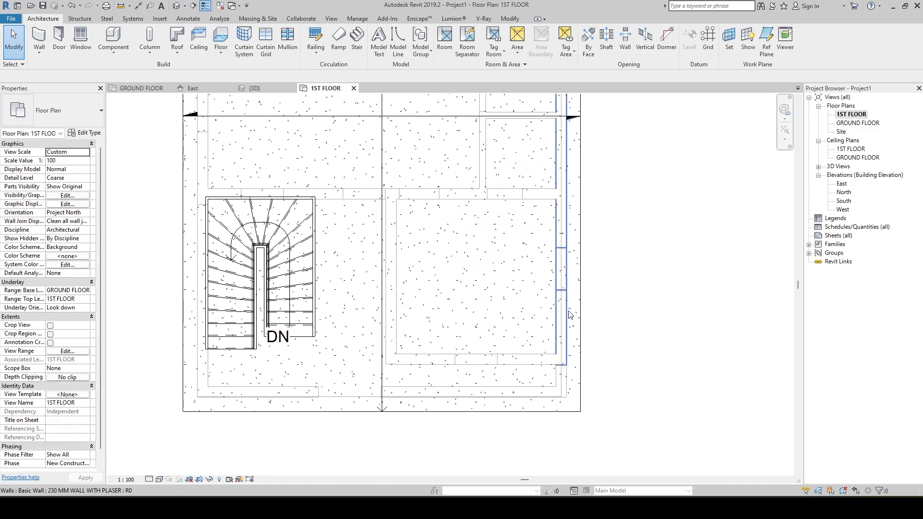
{"action": "left_click", "coordinate": [581, 303]}
{"action": "middle_click_drag", "start_coordinate": [367, 269], "coordinate": [498, 270]}
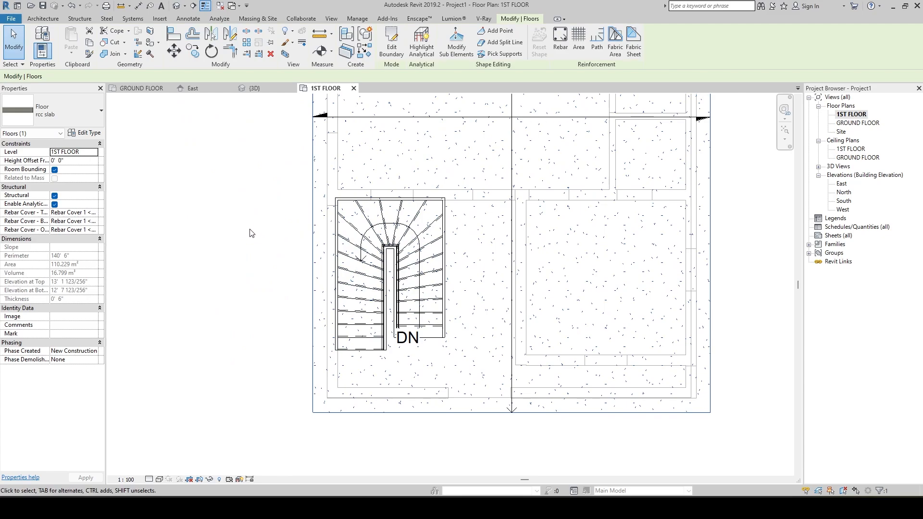
{"action": "middle_click_drag", "start_coordinate": [256, 238], "coordinate": [275, 267]}
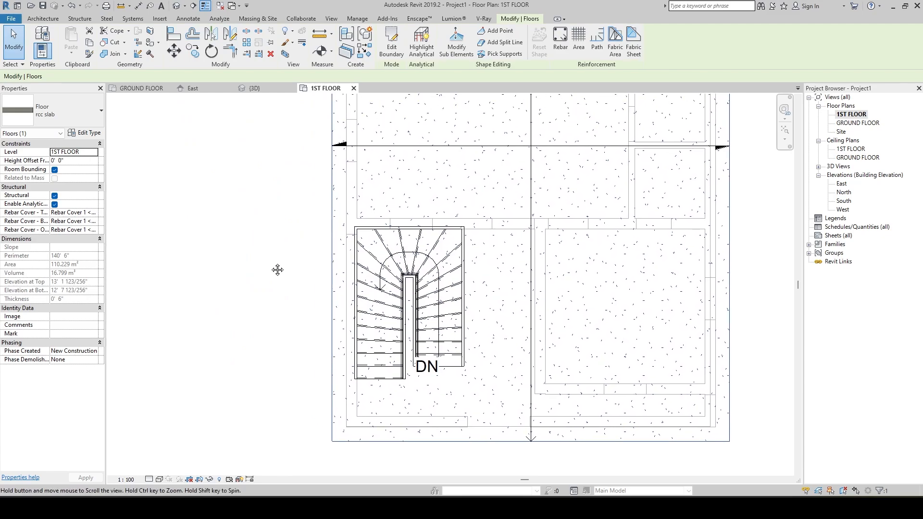
{"action": "left_click", "coordinate": [42, 19]}
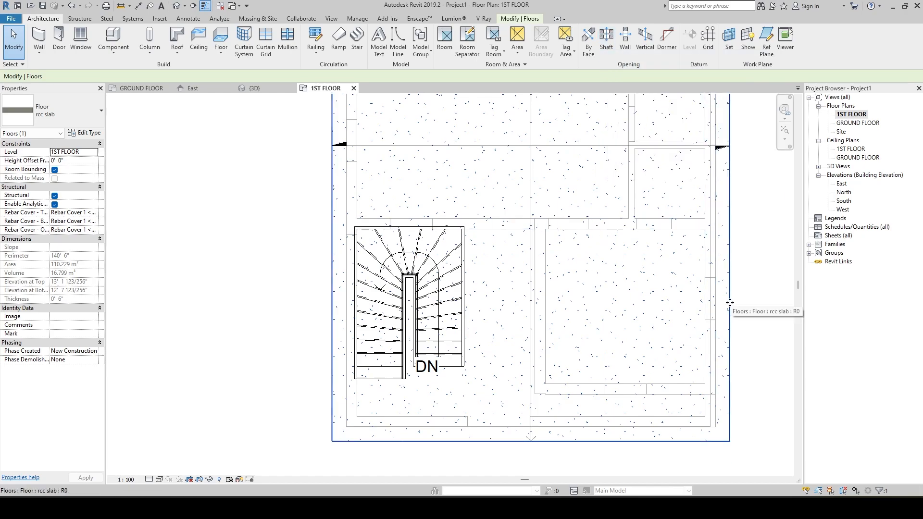
{"action": "left_click", "coordinate": [605, 41]}
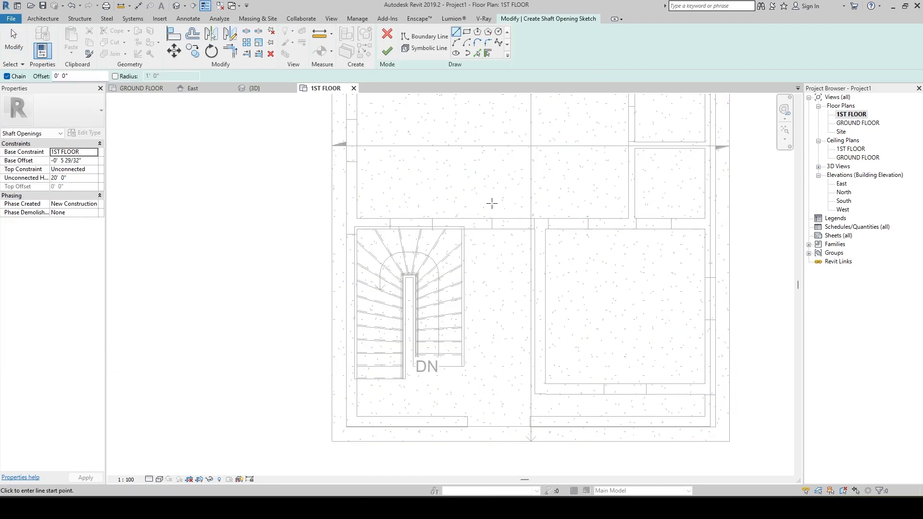
{"action": "left_click", "coordinate": [466, 33]}
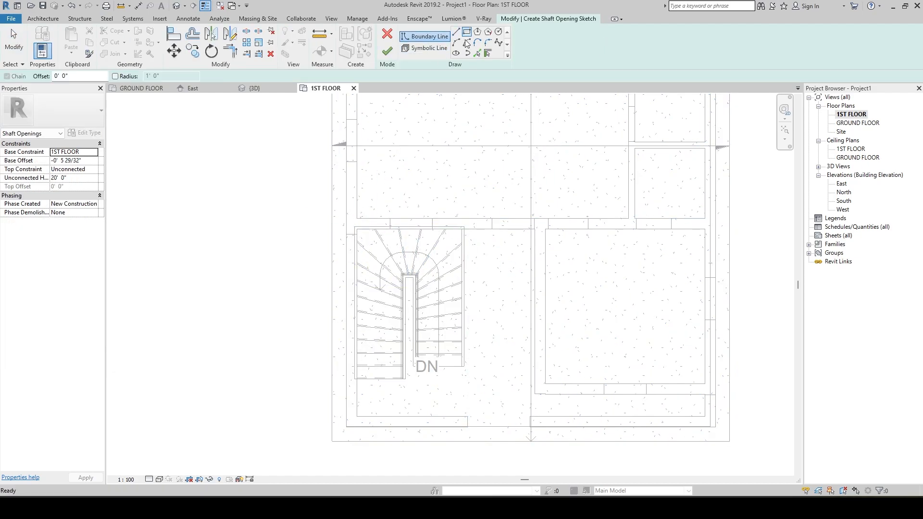
{"action": "left_click", "coordinate": [356, 229]}
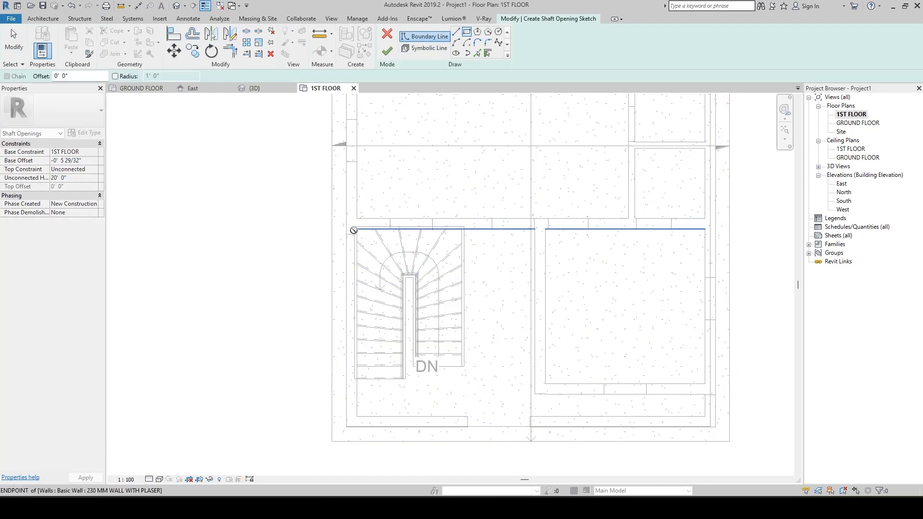
{"action": "left_click", "coordinate": [464, 380]}
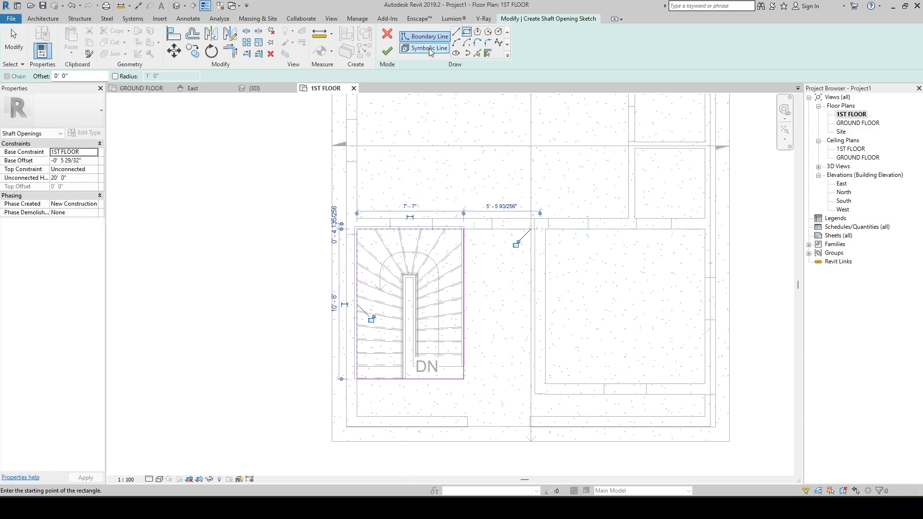
{"action": "left_click", "coordinate": [387, 51]}
Examine the stair shaft opening in the first-floor slab from the front and above in the 3D view.
{"action": "left_click", "coordinate": [253, 88]}
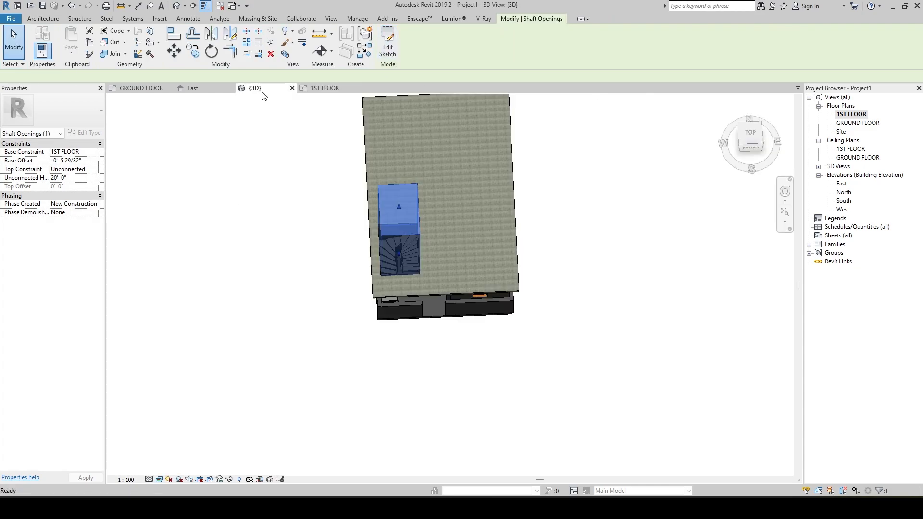
{"action": "middle_click_drag", "start_coordinate": [523, 173], "coordinate": [572, 150], "text": "shift"}
{"action": "left_click", "coordinate": [607, 245]}
{"action": "middle_click_drag", "start_coordinate": [560, 289], "coordinate": [611, 251], "text": "shift"}
{"action": "scroll", "coordinate": [462, 296], "scroll_direction": "up", "scroll_amount": 2}
{"action": "middle_click_drag", "start_coordinate": [469, 291], "coordinate": [433, 269], "text": "shift"}
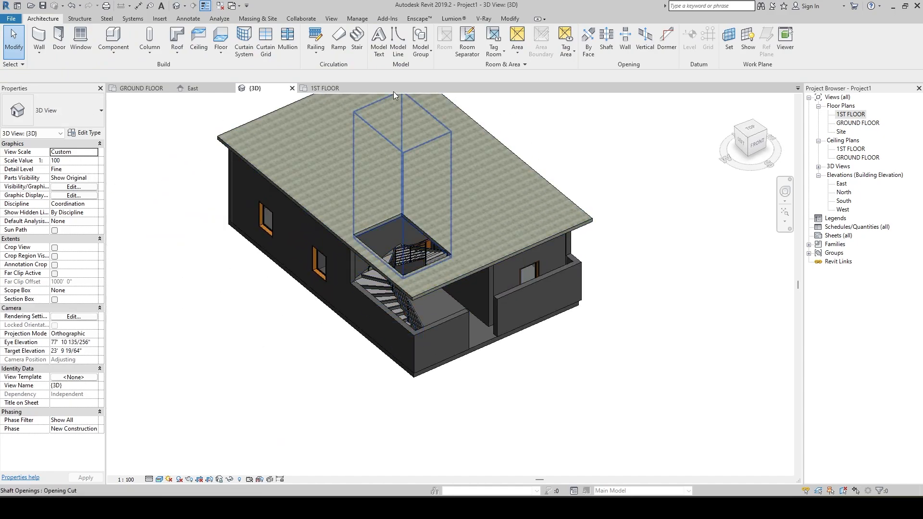
{"action": "middle_click_drag", "start_coordinate": [393, 92], "coordinate": [455, 315], "text": "shift"}
{"action": "scroll", "coordinate": [416, 194], "scroll_direction": "up", "scroll_amount": 3}
{"action": "middle_click_drag", "start_coordinate": [417, 206], "coordinate": [396, 307], "text": "shift"}
{"action": "scroll", "coordinate": [522, 238], "scroll_direction": "up", "scroll_amount": 3}
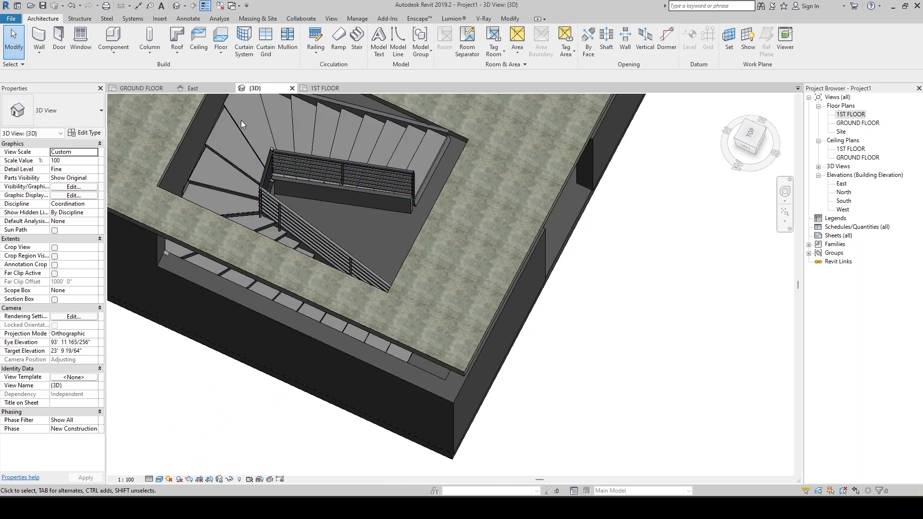
Return to the 1ST FLOOR plan and open the stair shaft opening's boundary sketch for editing.
{"action": "left_click", "coordinate": [141, 88]}
{"action": "scroll", "coordinate": [337, 216], "scroll_direction": "up", "scroll_amount": 2}
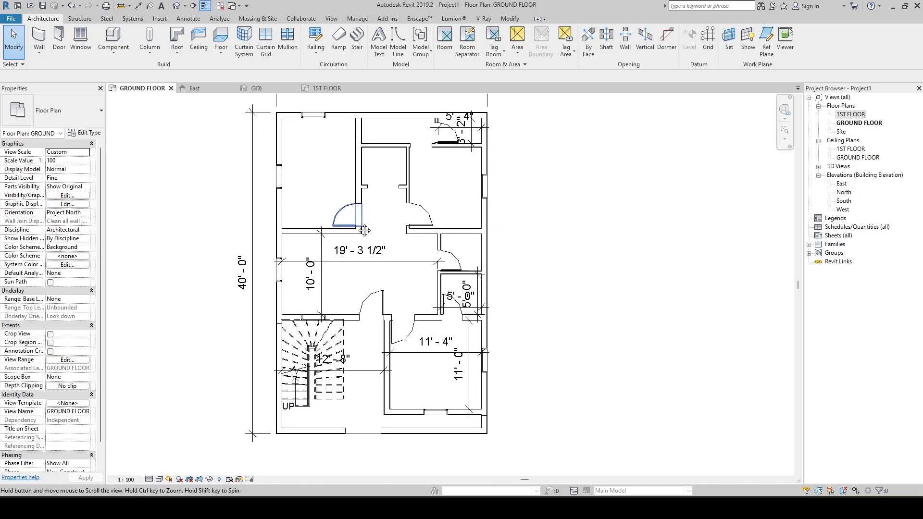
{"action": "left_click", "coordinate": [326, 88]}
{"action": "scroll", "coordinate": [417, 306], "scroll_direction": "up", "scroll_amount": 4}
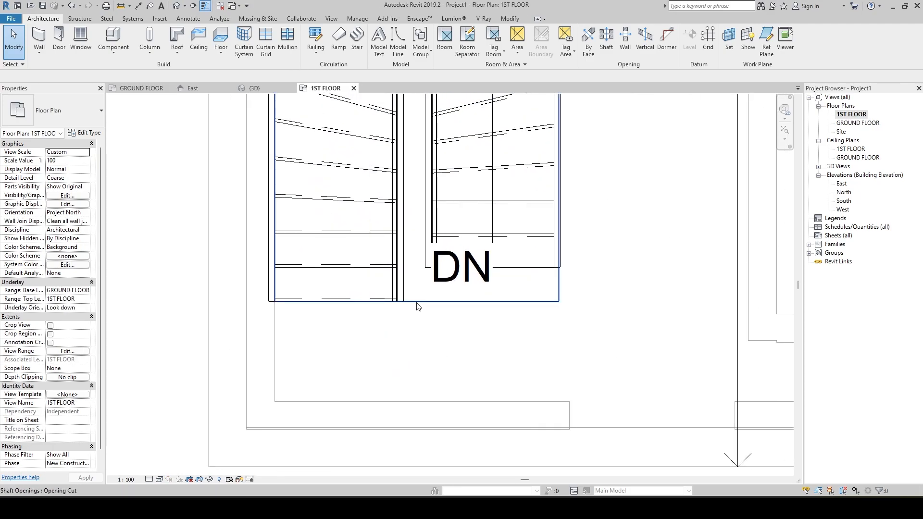
{"action": "left_click", "coordinate": [431, 302]}
{"action": "scroll", "coordinate": [398, 327], "scroll_direction": "down", "scroll_amount": 3}
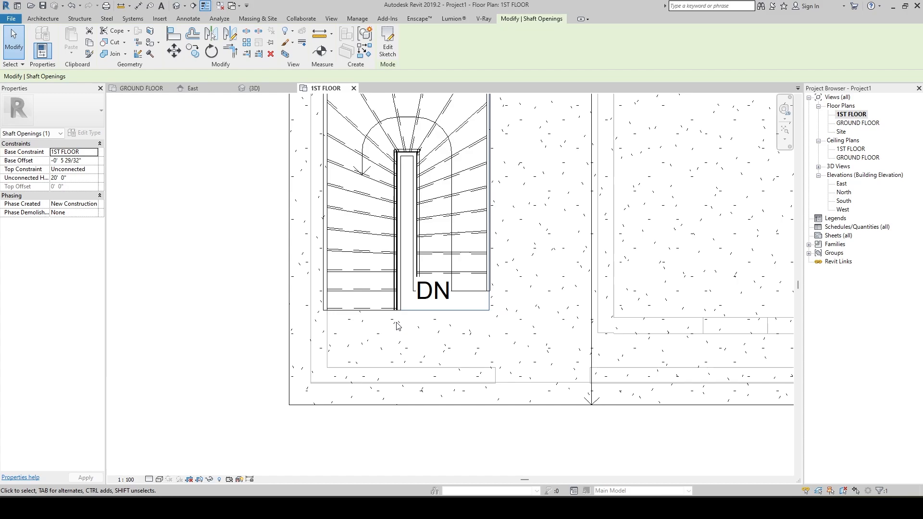
{"action": "scroll", "coordinate": [396, 322], "scroll_direction": "down", "scroll_amount": 2}
{"action": "middle_click_drag", "start_coordinate": [402, 328], "coordinate": [408, 385]}
{"action": "scroll", "coordinate": [419, 389], "scroll_direction": "up", "scroll_amount": 2}
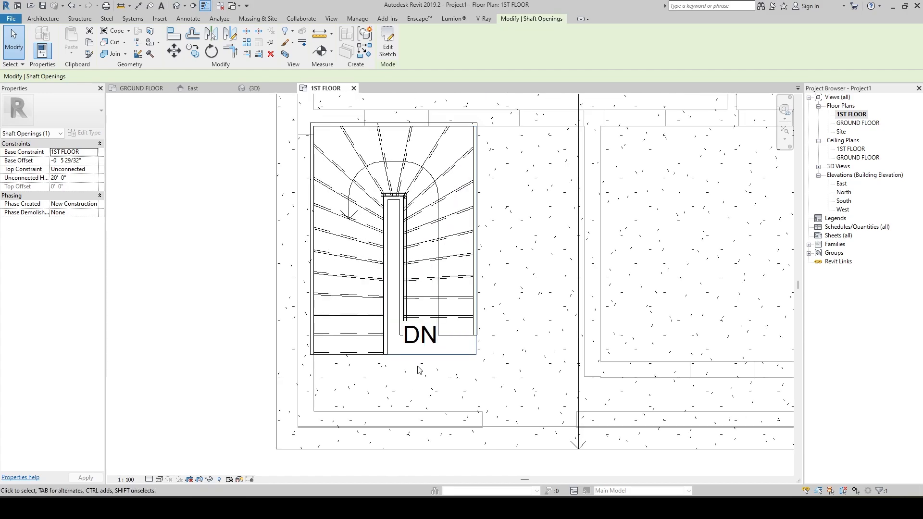
{"action": "double_click", "coordinate": [418, 351]}
{"action": "scroll", "coordinate": [418, 354], "scroll_direction": "up", "scroll_amount": 4}
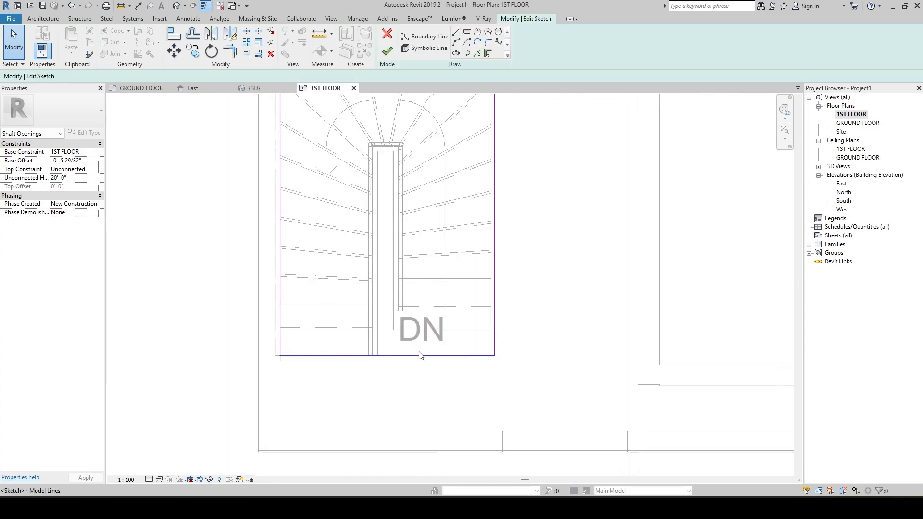
Draw an L-shaped boundary from the longer flight's end corner up to the DN flight's first riser and across to the shaft's outer edge.
{"action": "left_click", "coordinate": [456, 32]}
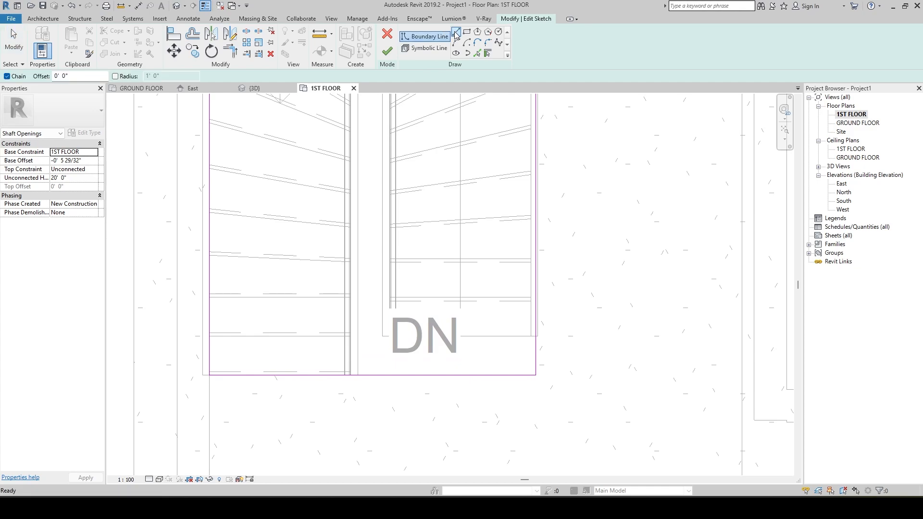
{"action": "left_click", "coordinate": [358, 375]}
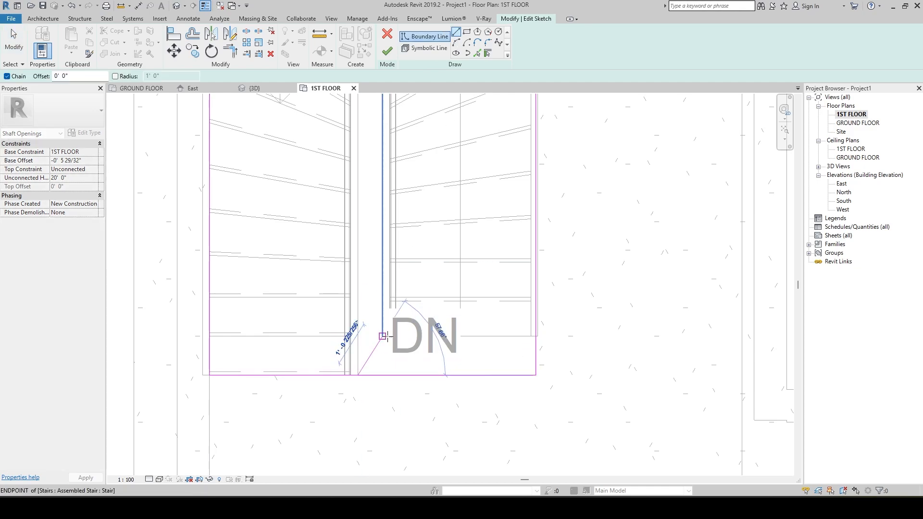
{"action": "left_click", "coordinate": [357, 335]}
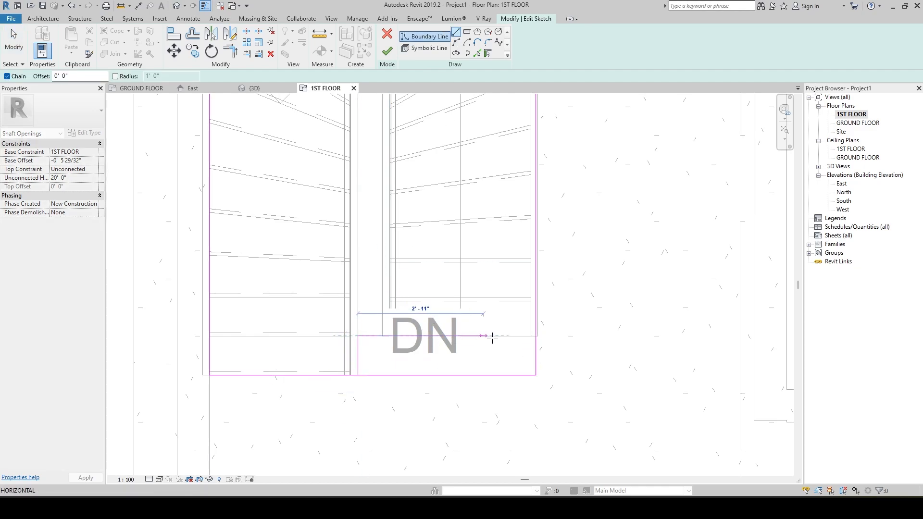
{"action": "left_click", "coordinate": [536, 335]}
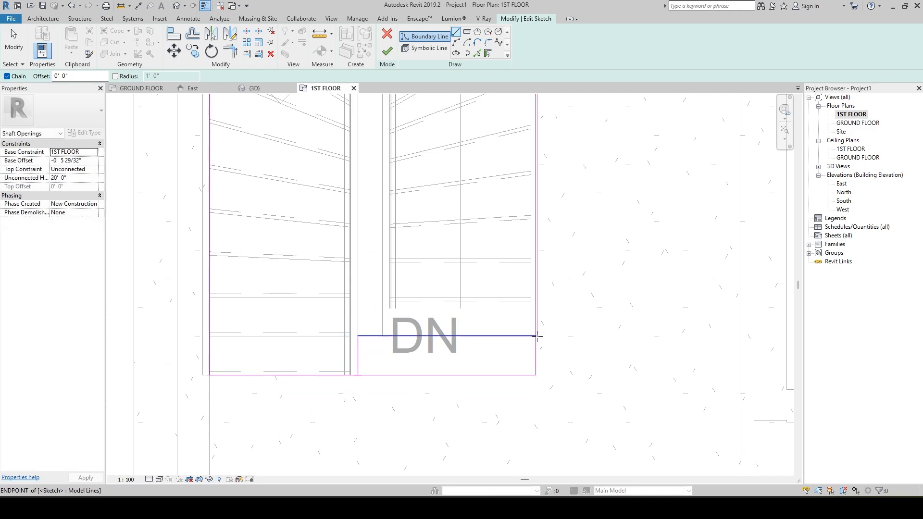
{"action": "key", "text": "Escape"}
{"action": "key", "text": "Escape"}
Trim the shaft boundary to the new L-shaped lines, removing the corner below the DN flight, and finish the sketch.
{"action": "key", "text": "t"}
{"action": "key", "text": "r"}
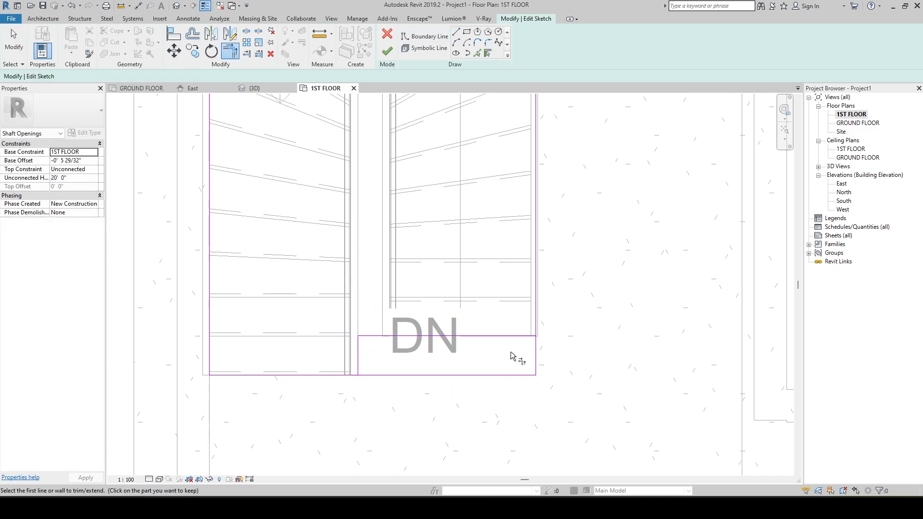
{"action": "left_click", "coordinate": [536, 325]}
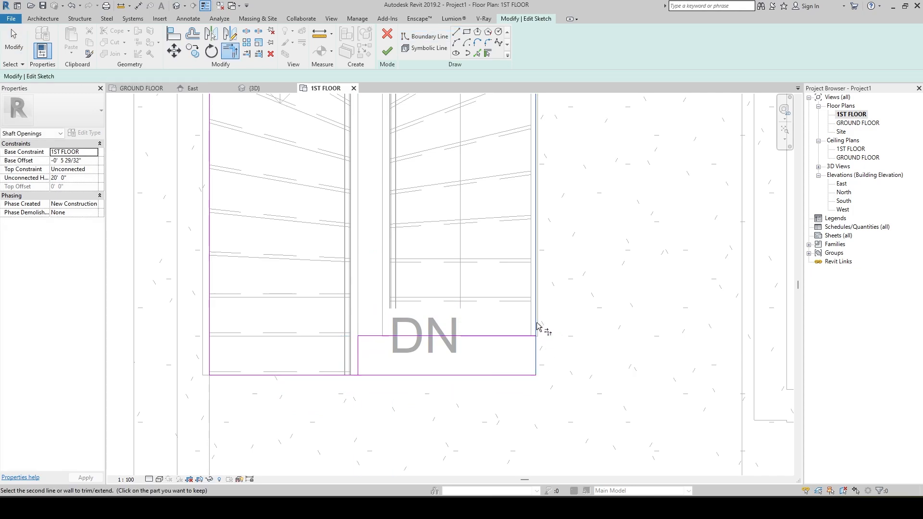
{"action": "left_click", "coordinate": [521, 344]}
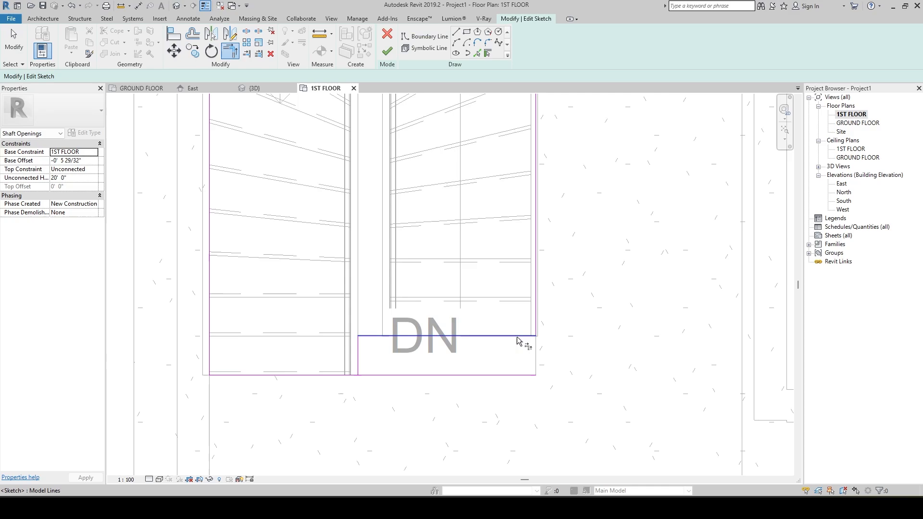
{"action": "left_click", "coordinate": [340, 376]}
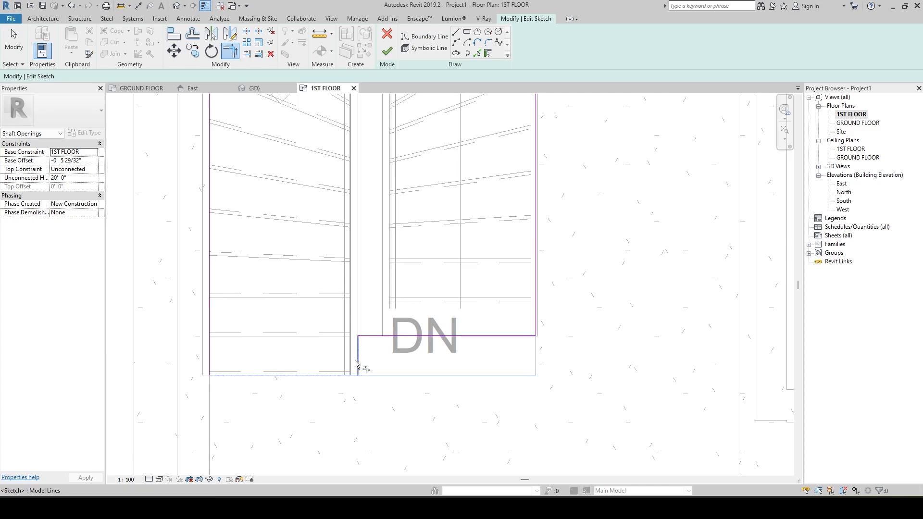
{"action": "left_click", "coordinate": [393, 57]}
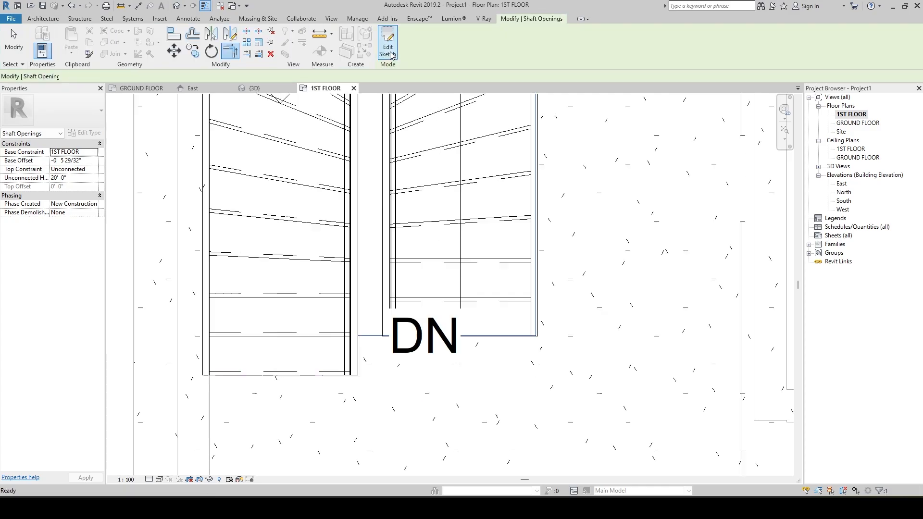
Check the stepped stair opening in the slab from above and from the side in the 3D view.
{"action": "left_click", "coordinate": [257, 88]}
{"action": "scroll", "coordinate": [526, 336], "scroll_direction": "down", "scroll_amount": 2}
{"action": "middle_click_drag", "start_coordinate": [527, 348], "coordinate": [502, 333], "text": "shift"}
{"action": "left_click", "coordinate": [547, 380]}
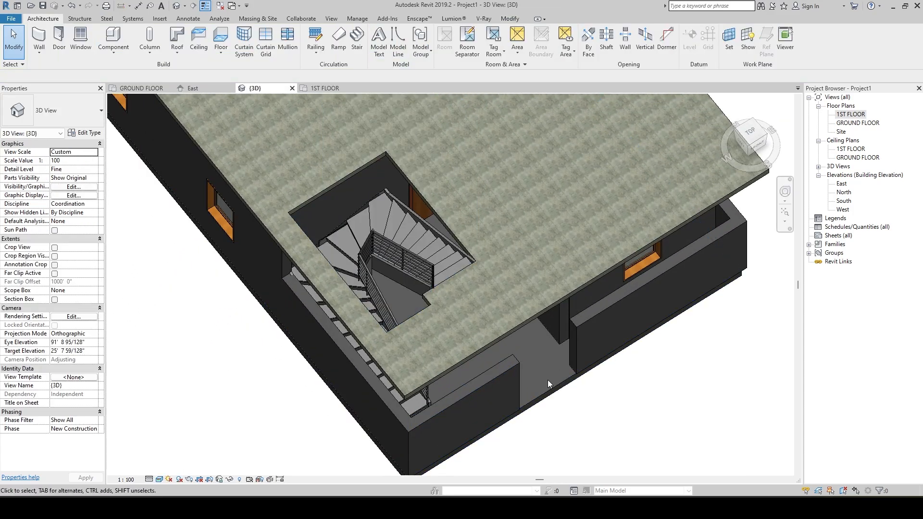
{"action": "middle_click_drag", "start_coordinate": [547, 380], "coordinate": [567, 240], "text": "shift"}
Return to the 1ST FLOOR plan and select the RCC slab.
{"action": "left_click", "coordinate": [329, 88]}
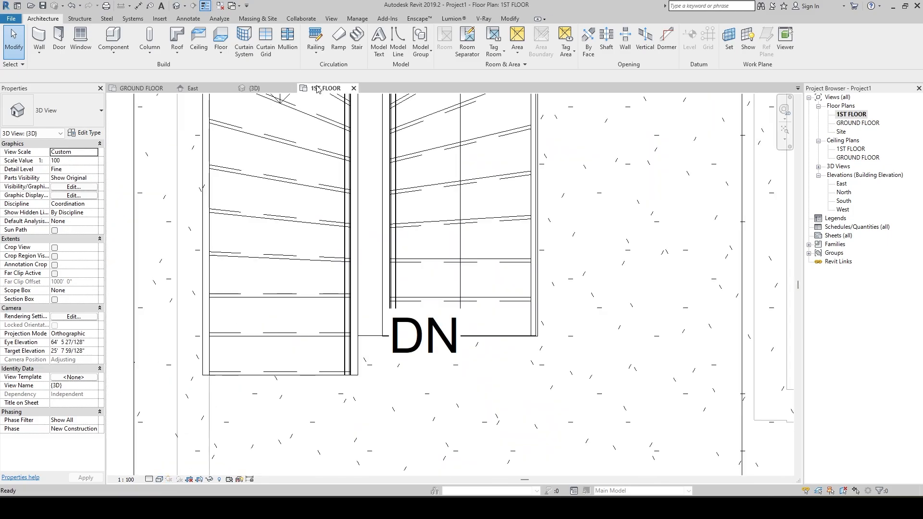
{"action": "scroll", "coordinate": [335, 299], "scroll_direction": "down", "scroll_amount": 5}
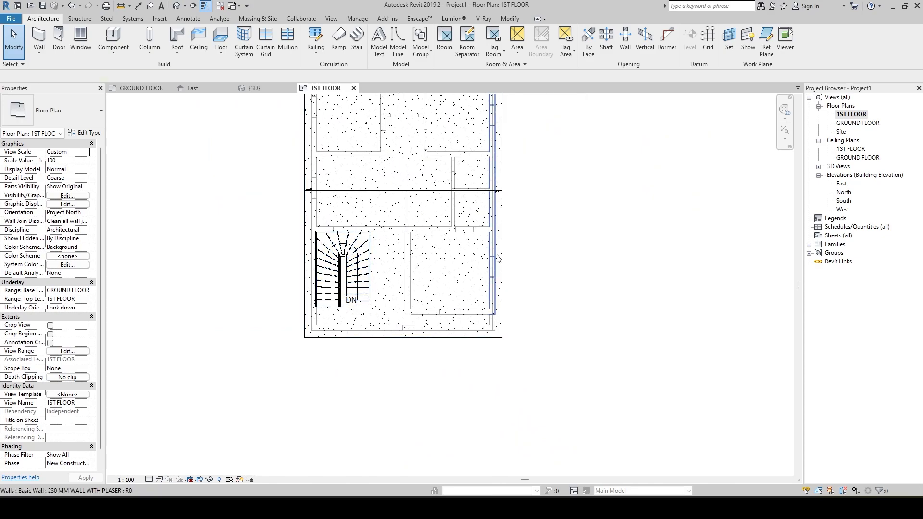
{"action": "left_click", "coordinate": [500, 258]}
{"action": "left_click", "coordinate": [500, 258]}
{"action": "middle_click_drag", "start_coordinate": [516, 234], "coordinate": [525, 340]}
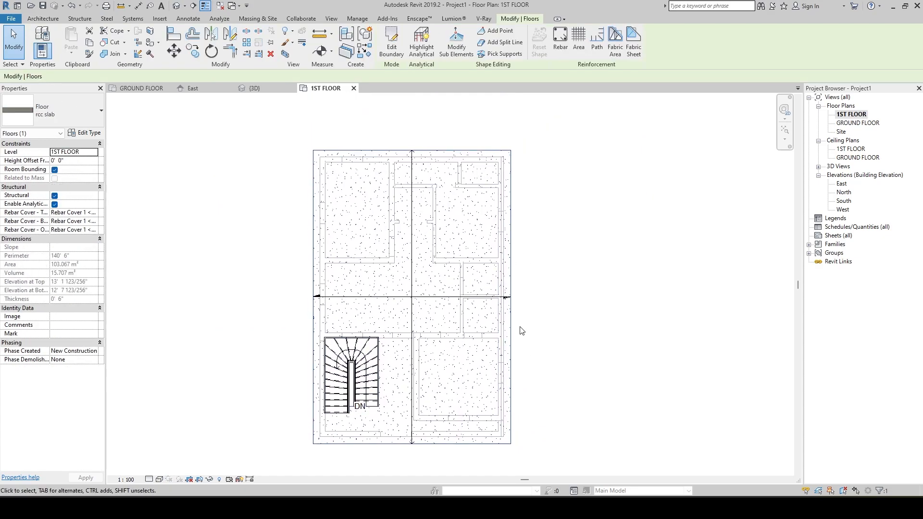
{"action": "scroll", "coordinate": [512, 319], "scroll_direction": "up", "scroll_amount": 2}
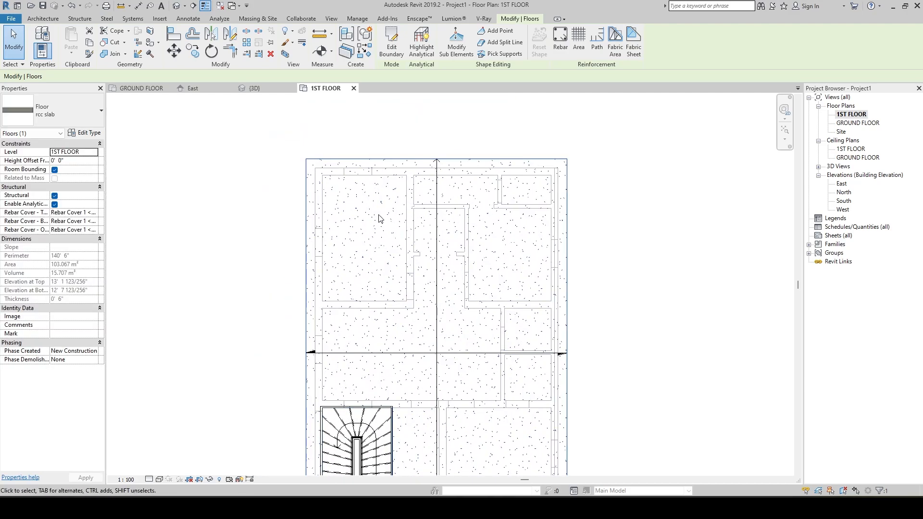
{"action": "middle_click_drag", "start_coordinate": [338, 202], "coordinate": [306, 144]}
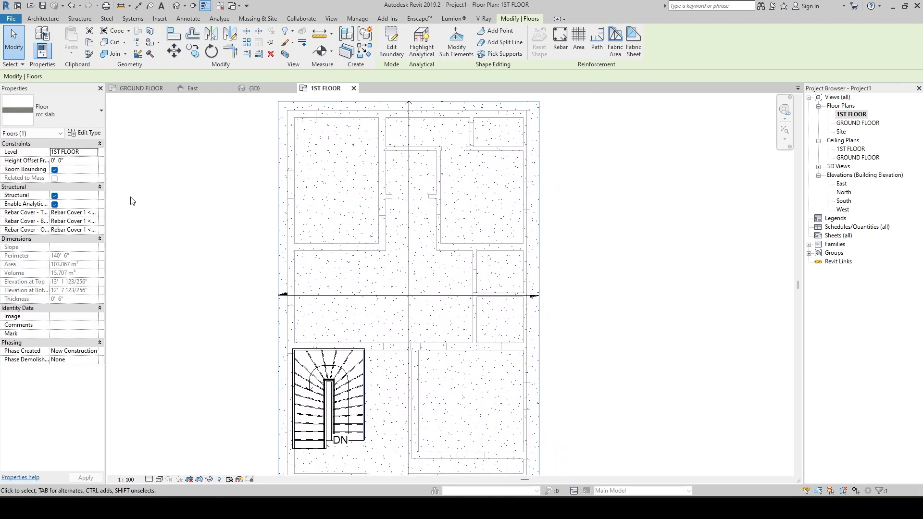
{"action": "middle_click_drag", "start_coordinate": [168, 182], "coordinate": [189, 230]}
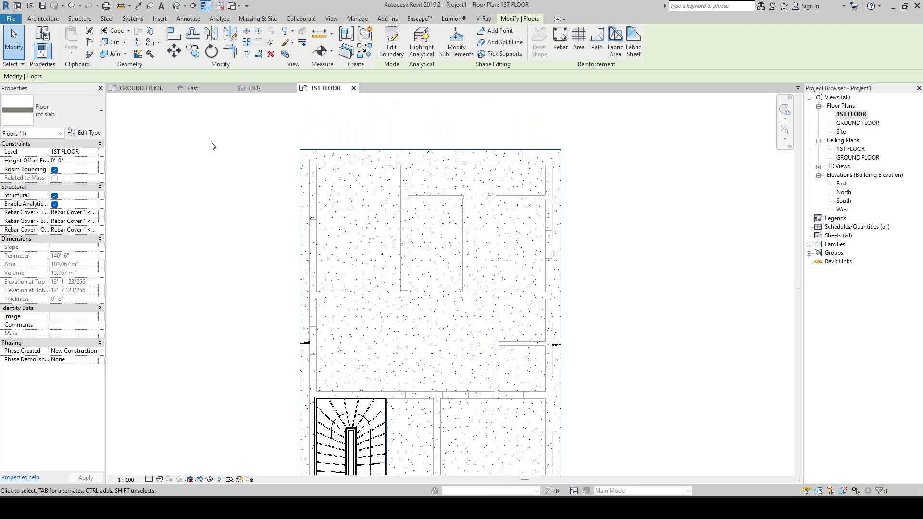
Start a new wall, duplicate the 230 MM WALL WITH PLASER type as "parapet wall", and set its unconnected height to 3' 0".
{"action": "key", "text": "w"}
{"action": "key", "text": "a"}
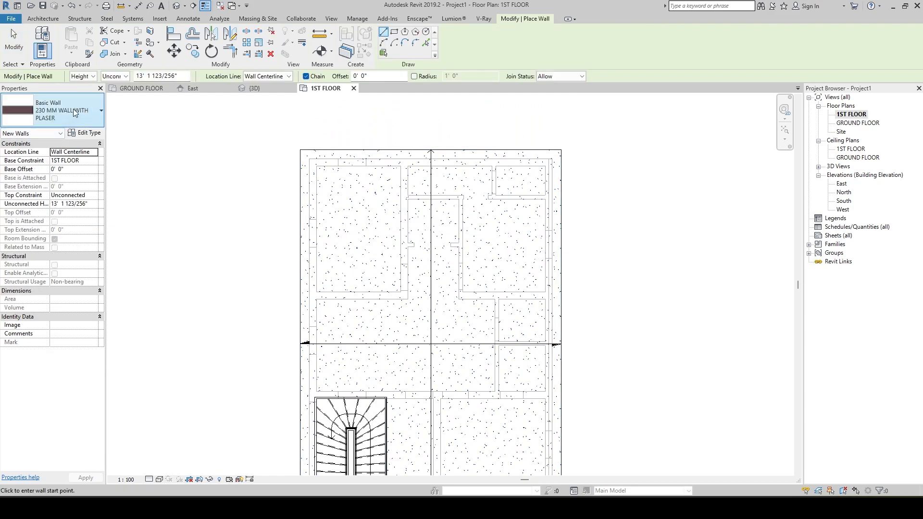
{"action": "left_click", "coordinate": [85, 133]}
{"action": "left_click", "coordinate": [741, 83]}
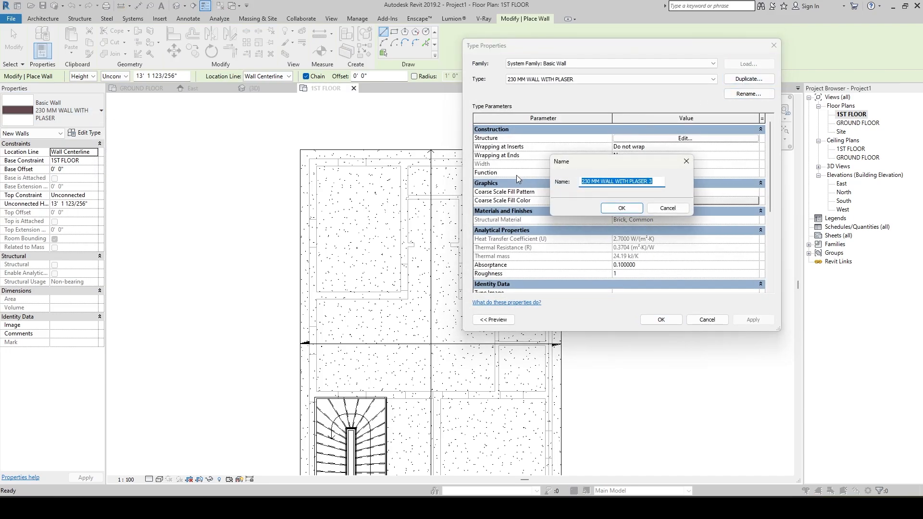
{"action": "type", "text": "parapet wall"}
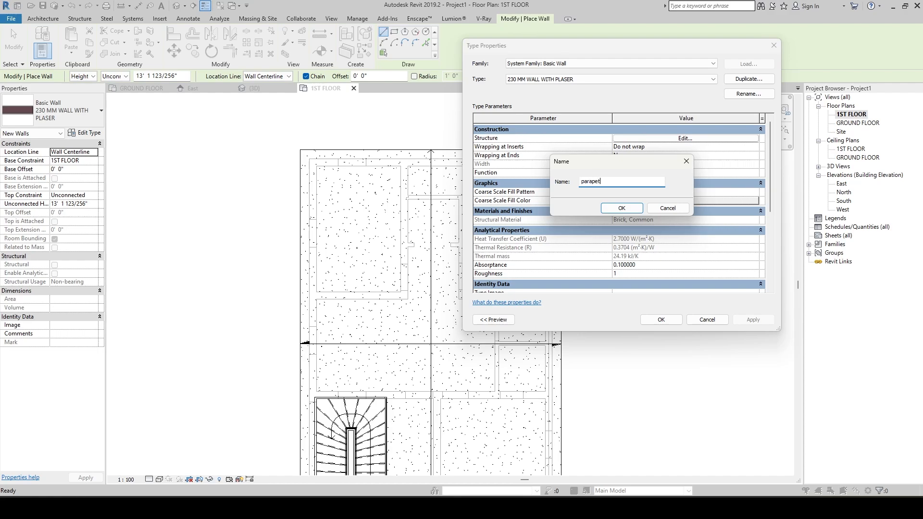
{"action": "left_click", "coordinate": [604, 210]}
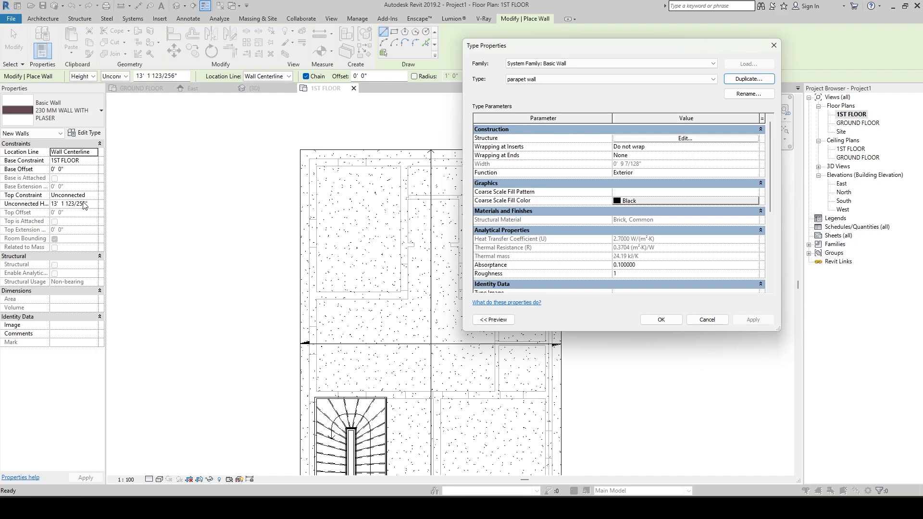
{"action": "left_click", "coordinate": [673, 319]}
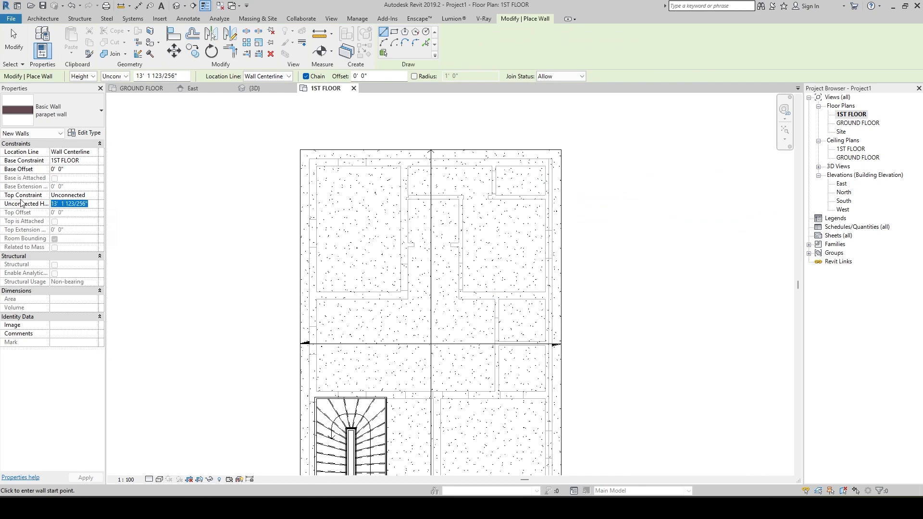
{"action": "type", "text": "3' 0"}
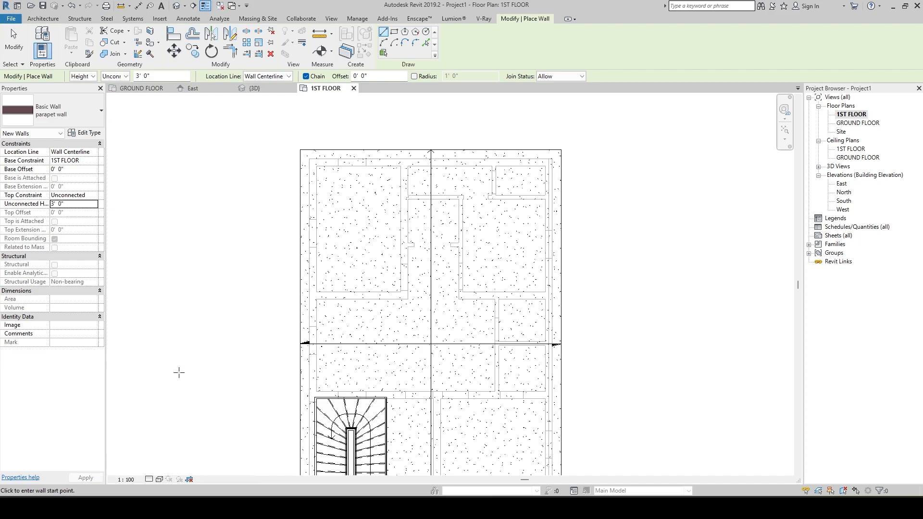
{"action": "middle_click_drag", "start_coordinate": [287, 191], "coordinate": [281, 141]}
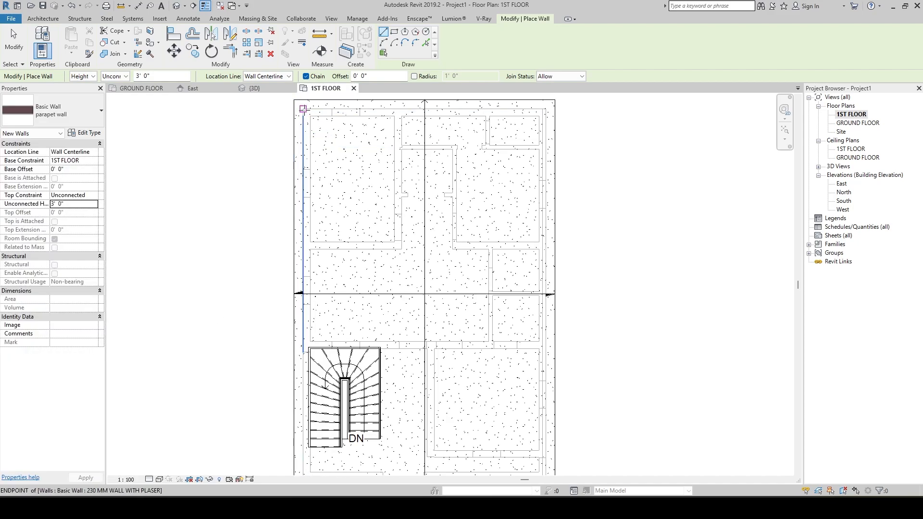
{"action": "left_click", "coordinate": [304, 110]}
{"action": "middle_click_drag", "start_coordinate": [308, 332], "coordinate": [296, 203]}
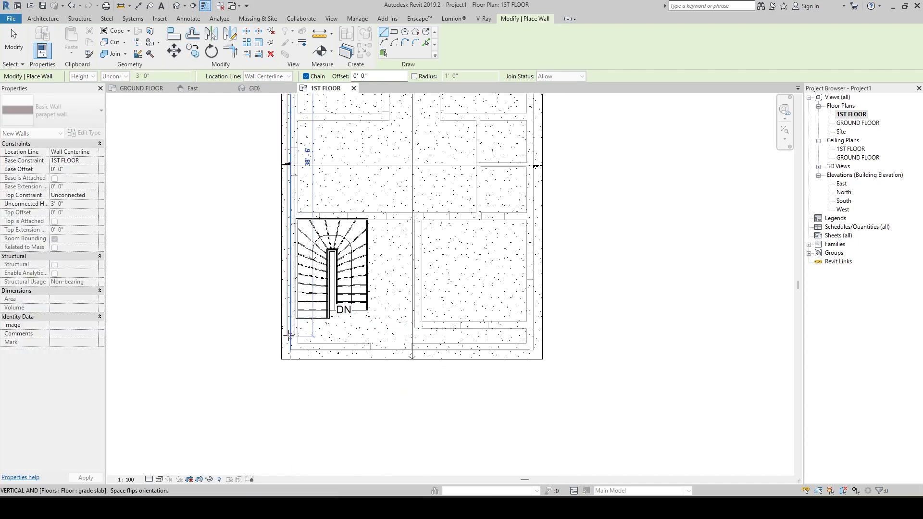
{"action": "key", "text": "Escape"}
{"action": "middle_click_drag", "start_coordinate": [302, 276], "coordinate": [308, 459]}
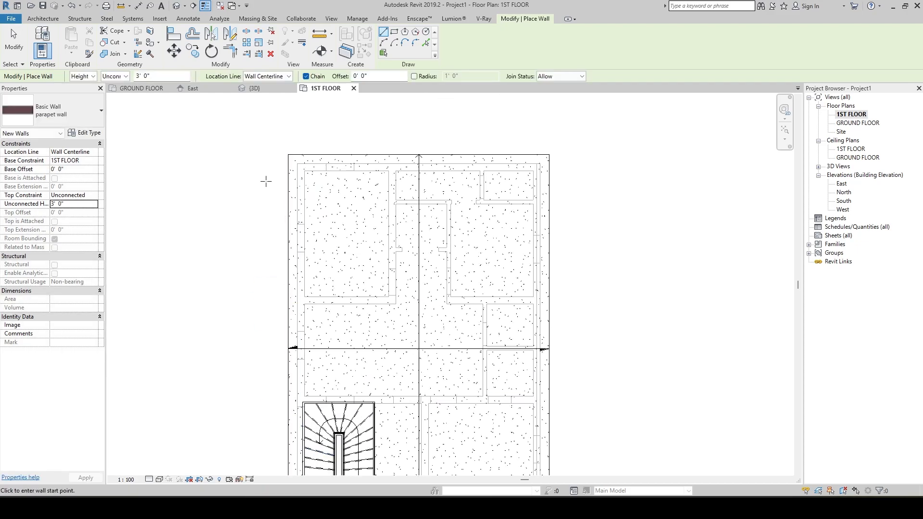
{"action": "left_click", "coordinate": [287, 77]}
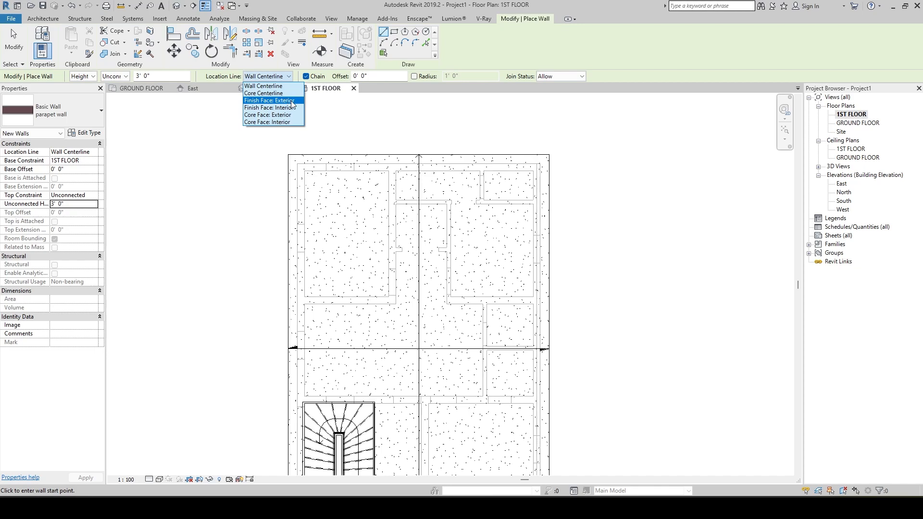
{"action": "left_click", "coordinate": [269, 108]}
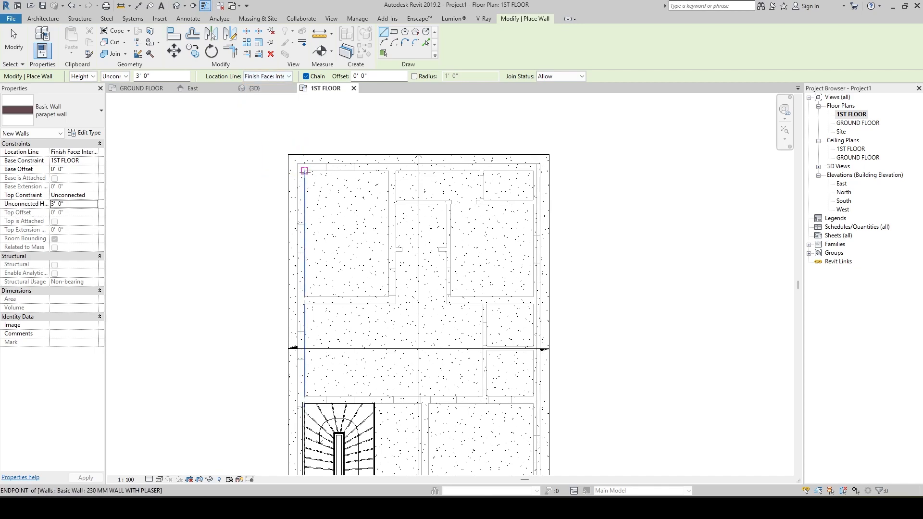
{"action": "left_click", "coordinate": [304, 170]}
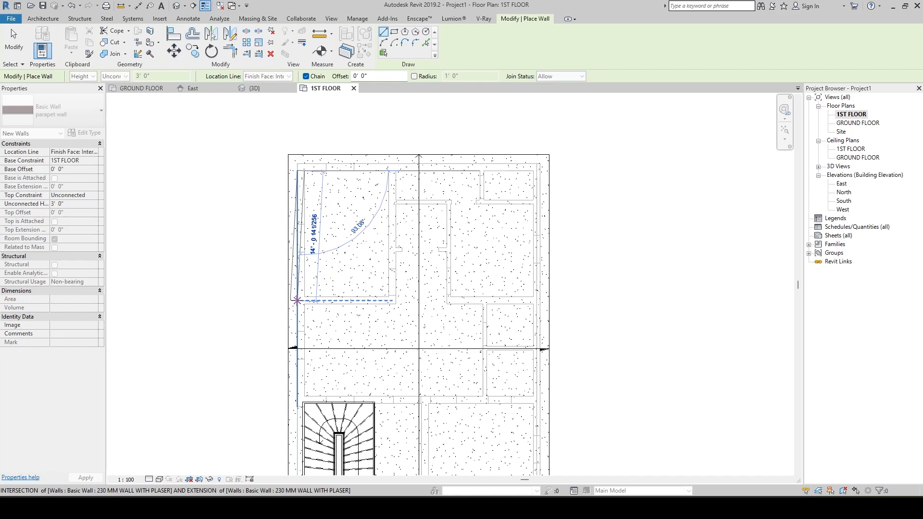
{"action": "mouse_move", "coordinate": [309, 314]}
{"action": "middle_mouse_down"}
{"action": "mouse_move", "coordinate": [308, 299]}
{"action": "mouse_move", "coordinate": [305, 329]}
{"action": "middle_mouse_up"}
{"action": "key", "text": "Escape"}
{"action": "scroll", "coordinate": [310, 225], "scroll_direction": "up", "scroll_amount": 4}
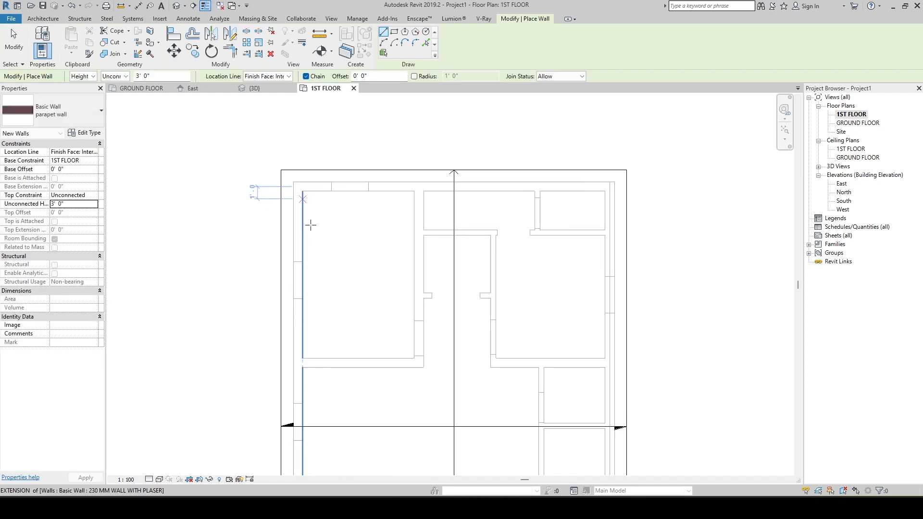
{"action": "middle_click_drag", "start_coordinate": [313, 232], "coordinate": [324, 342]}
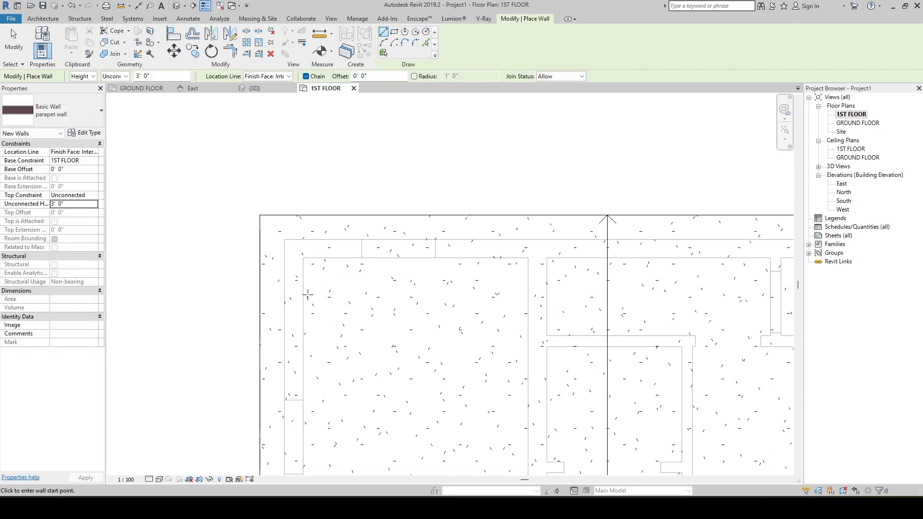
{"action": "left_click", "coordinate": [303, 257]}
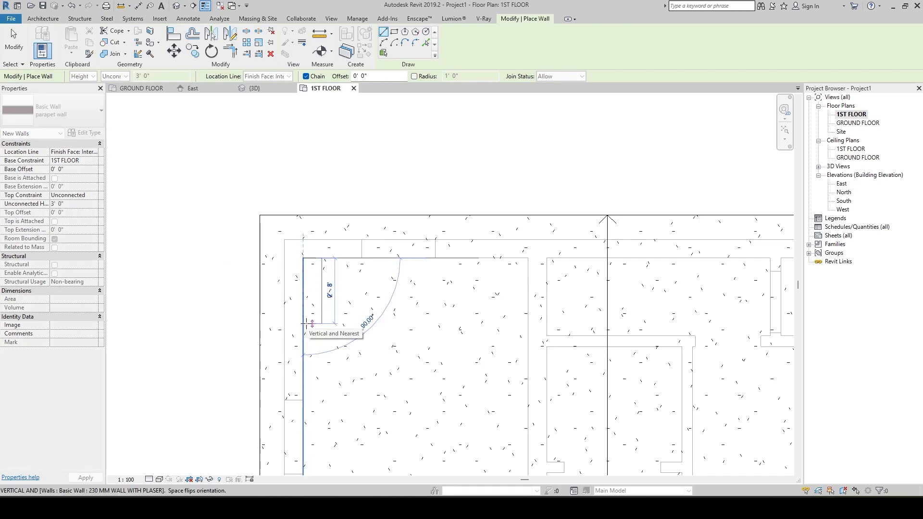
{"action": "key", "text": "Escape"}
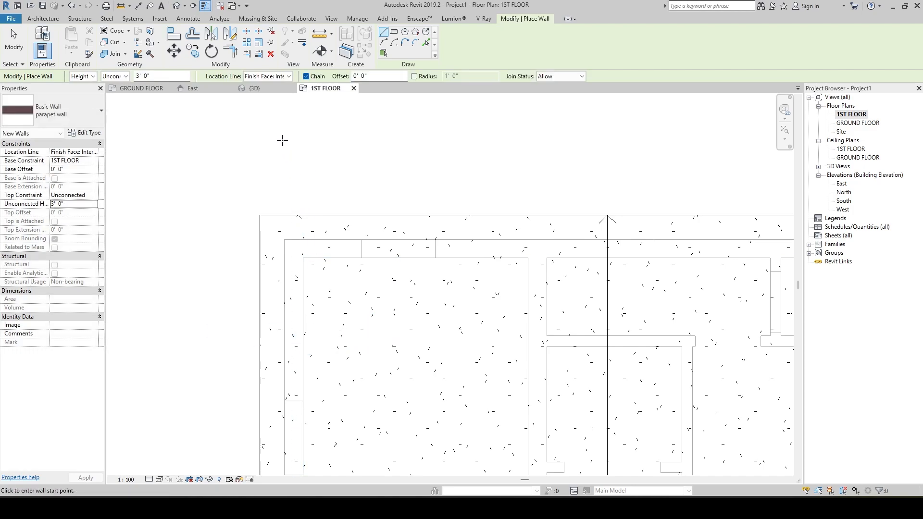
Draw the parapet's west and south walls along the inner corners of the outer walls below, using Finish Face: Exterior as the location line.
{"action": "left_click", "coordinate": [289, 76]}
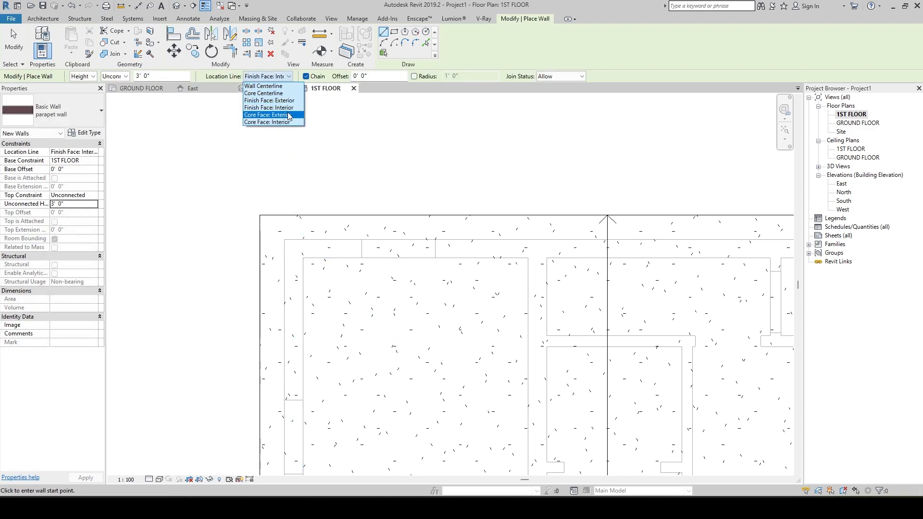
{"action": "left_click", "coordinate": [269, 100]}
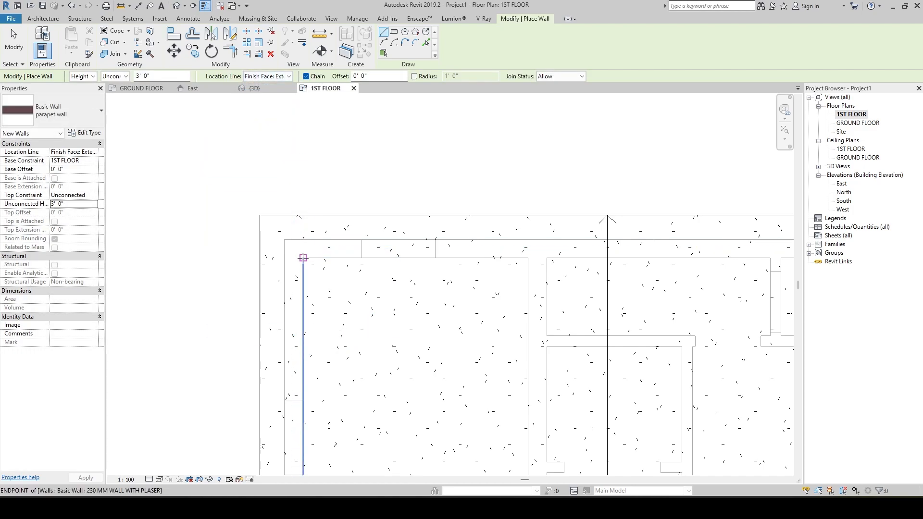
{"action": "left_click", "coordinate": [302, 257]}
{"action": "middle_click_drag", "start_coordinate": [318, 370], "coordinate": [283, 170]}
{"action": "scroll", "coordinate": [283, 171], "scroll_direction": "down", "scroll_amount": 4}
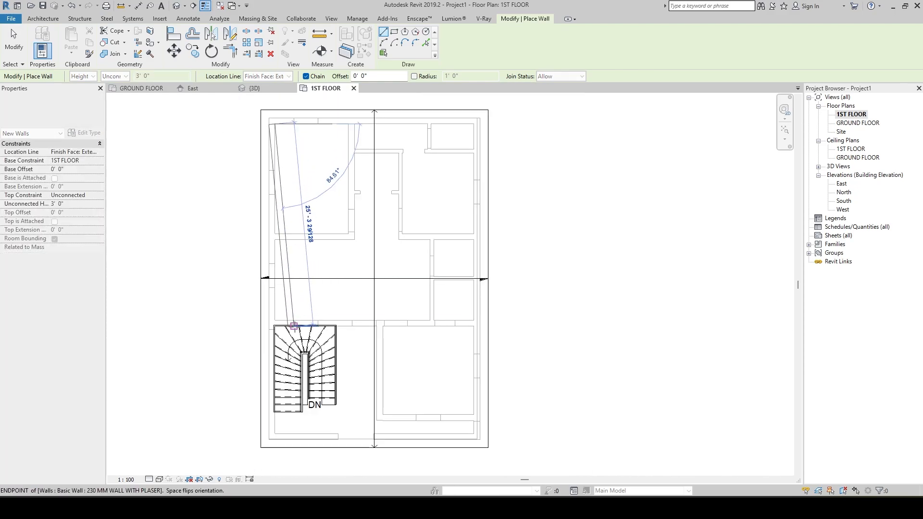
{"action": "scroll", "coordinate": [257, 308], "scroll_direction": "up", "scroll_amount": 5}
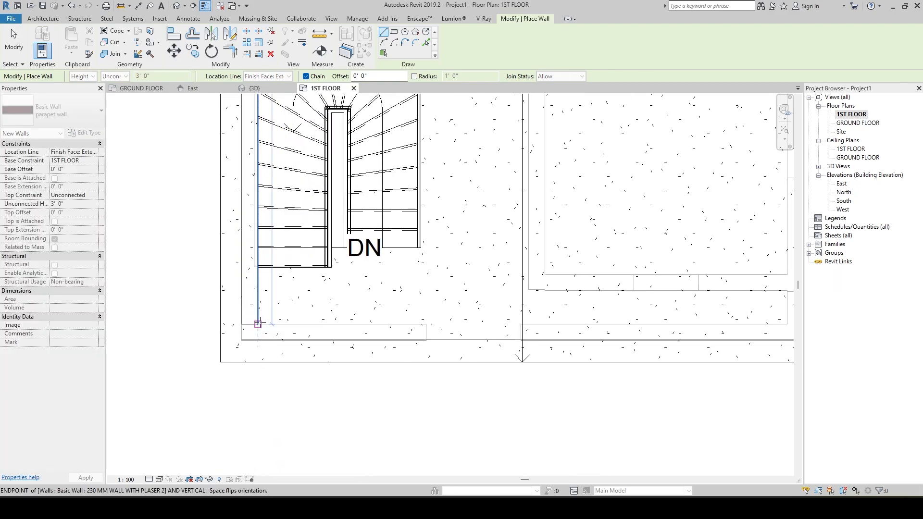
{"action": "left_click", "coordinate": [258, 320]}
{"action": "middle_click_drag", "start_coordinate": [440, 320], "coordinate": [216, 309]}
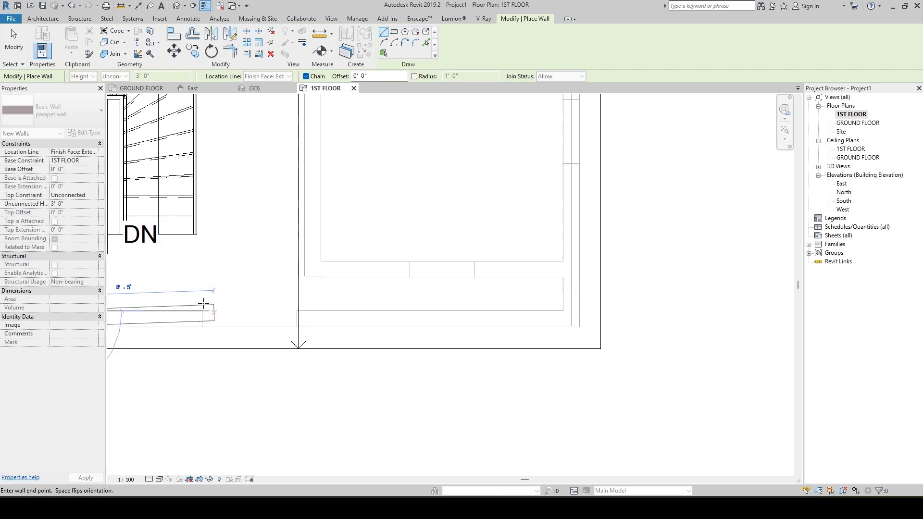
{"action": "left_click", "coordinate": [559, 310]}
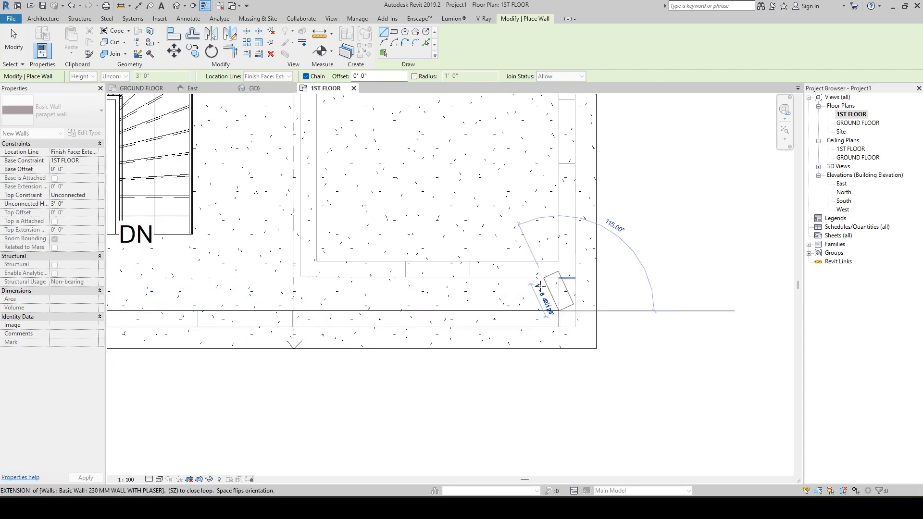
Continue the parapet up the east side and along the north side back to the starting corner, closing the loop.
{"action": "scroll", "coordinate": [564, 154], "scroll_direction": "down", "scroll_amount": 5}
{"action": "middle_click_drag", "start_coordinate": [565, 154], "coordinate": [465, 331]}
{"action": "middle_click_drag", "start_coordinate": [468, 125], "coordinate": [478, 404]}
{"action": "scroll", "coordinate": [471, 293], "scroll_direction": "up", "scroll_amount": 4}
{"action": "scroll", "coordinate": [472, 293], "scroll_direction": "up", "scroll_amount": 1}
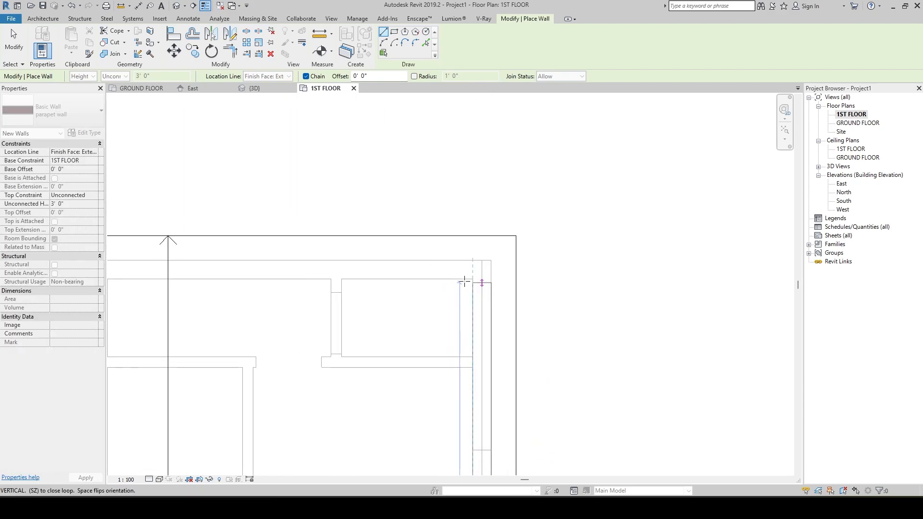
{"action": "left_click", "coordinate": [472, 279]}
{"action": "middle_click_drag", "start_coordinate": [336, 284], "coordinate": [635, 242]}
{"action": "scroll", "coordinate": [360, 225], "scroll_direction": "down", "scroll_amount": 1}
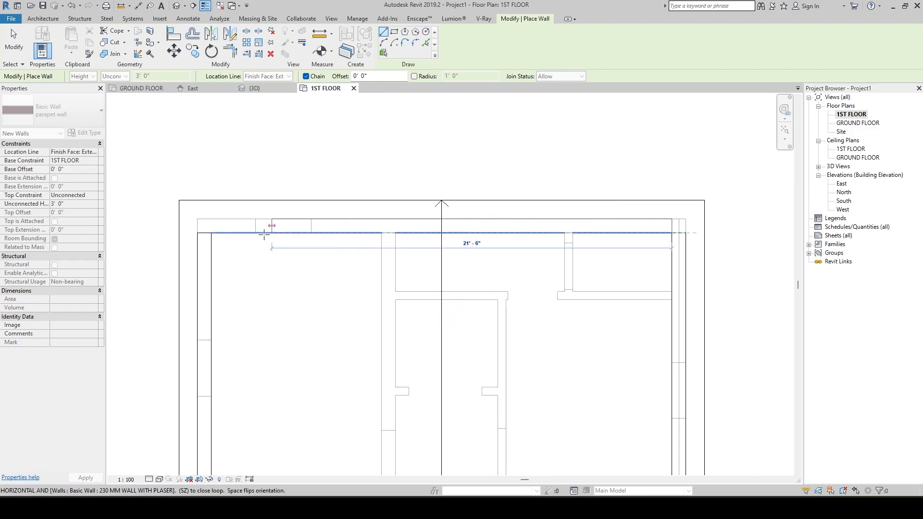
{"action": "left_click", "coordinate": [211, 233]}
{"action": "key", "text": "Escape"}
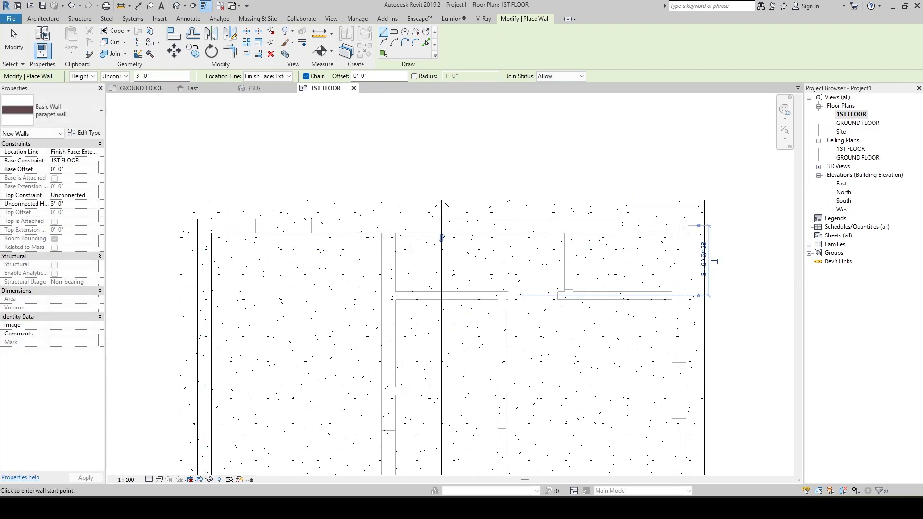
Check the parapet wall around the slab and stair opening in the 3D view, and leave the wall command.
{"action": "left_click", "coordinate": [261, 89]}
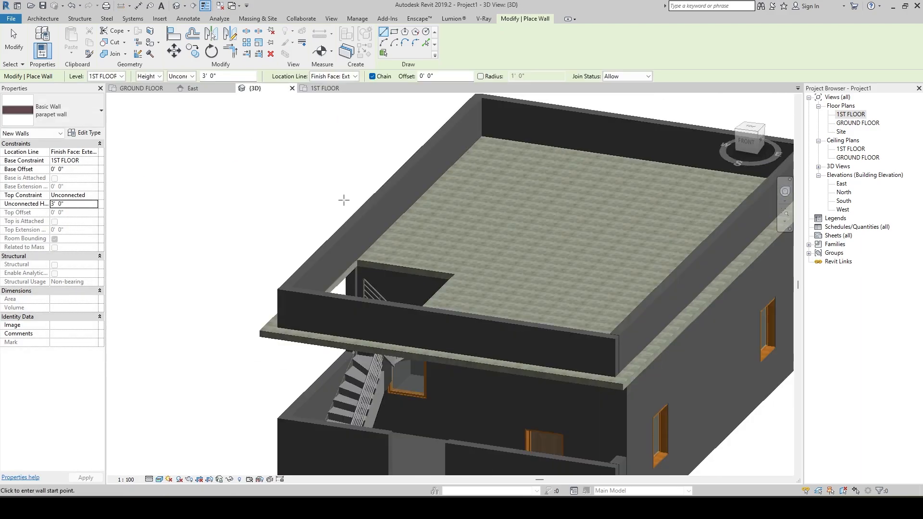
{"action": "middle_click_drag", "start_coordinate": [450, 277], "coordinate": [579, 413], "text": "shift"}
{"action": "scroll", "coordinate": [397, 199], "scroll_direction": "up", "scroll_amount": 2}
{"action": "middle_click_drag", "start_coordinate": [398, 199], "coordinate": [138, 335], "text": "shift"}
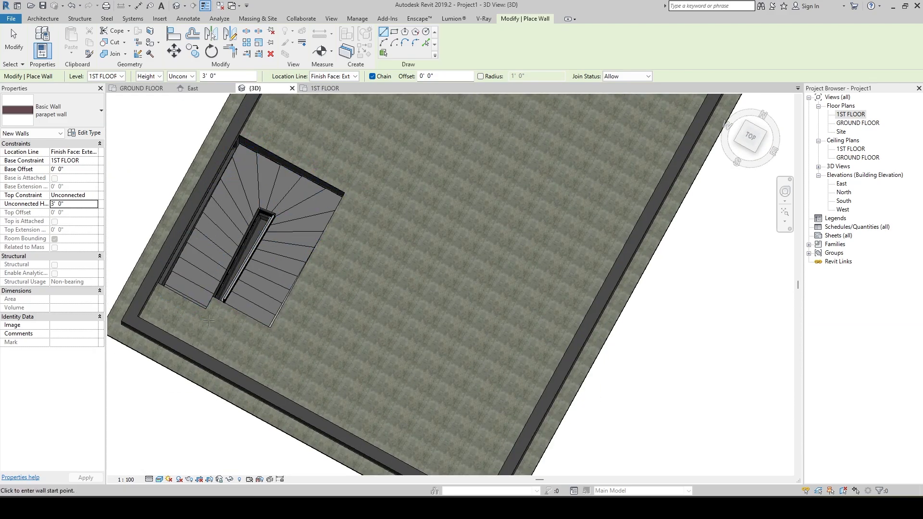
{"action": "middle_click_drag", "start_coordinate": [278, 331], "coordinate": [301, 293], "text": "shift"}
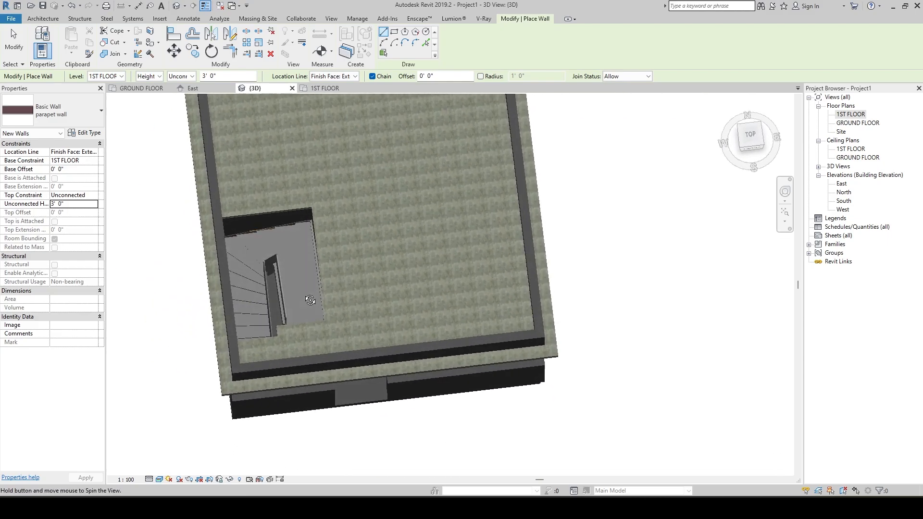
{"action": "key", "text": "Escape"}
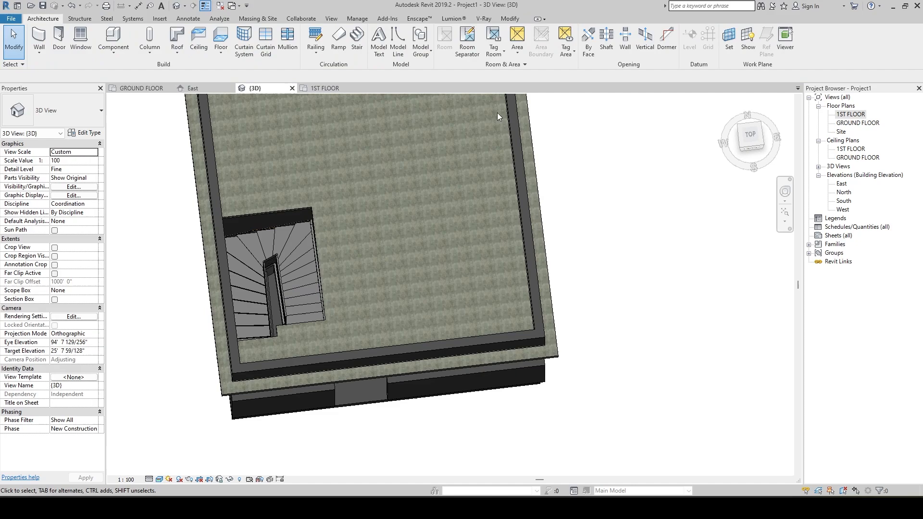
Start a sketched 900mm Pipe railing on the 1ST FLOOR plan and draw its path along the stair opening's north edge, about 7' 11" long.
{"action": "left_click", "coordinate": [325, 88]}
{"action": "scroll", "coordinate": [370, 225], "scroll_direction": "up", "scroll_amount": 5}
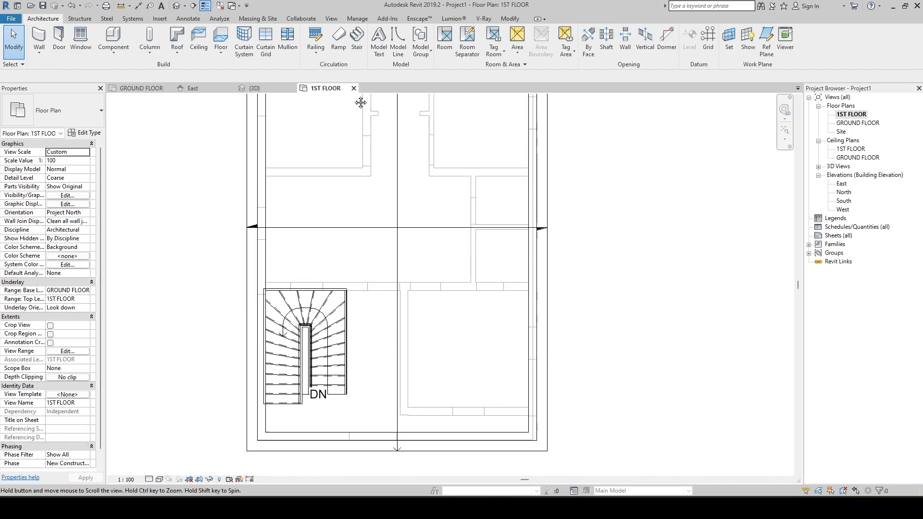
{"action": "middle_click_drag", "start_coordinate": [362, 221], "coordinate": [453, 173]}
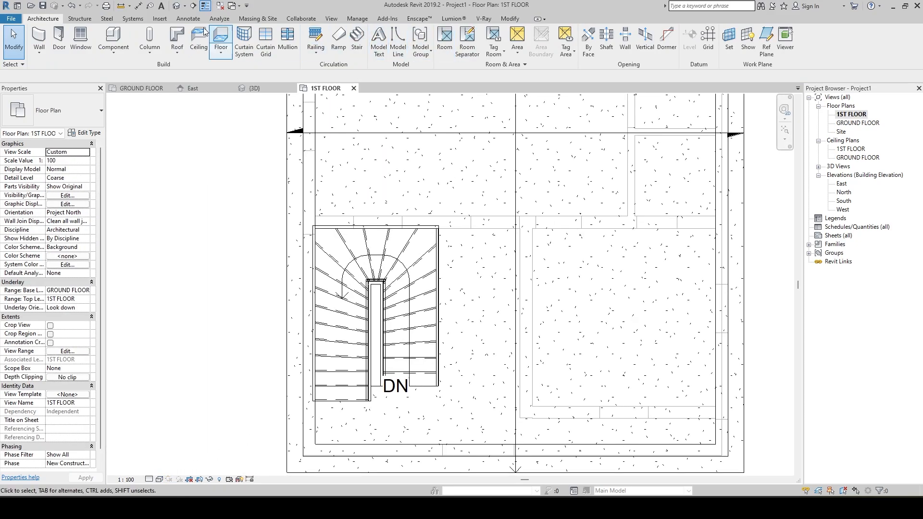
{"action": "left_click", "coordinate": [317, 52]}
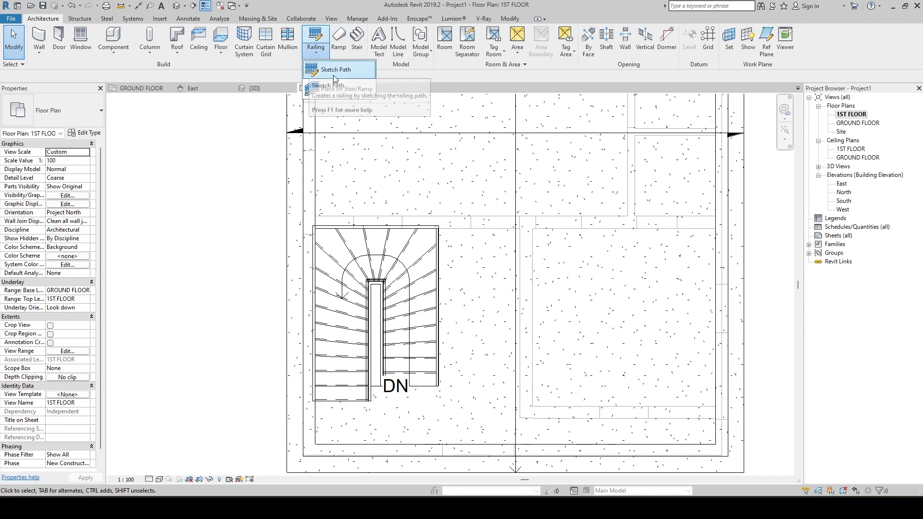
{"action": "left_click", "coordinate": [317, 70]}
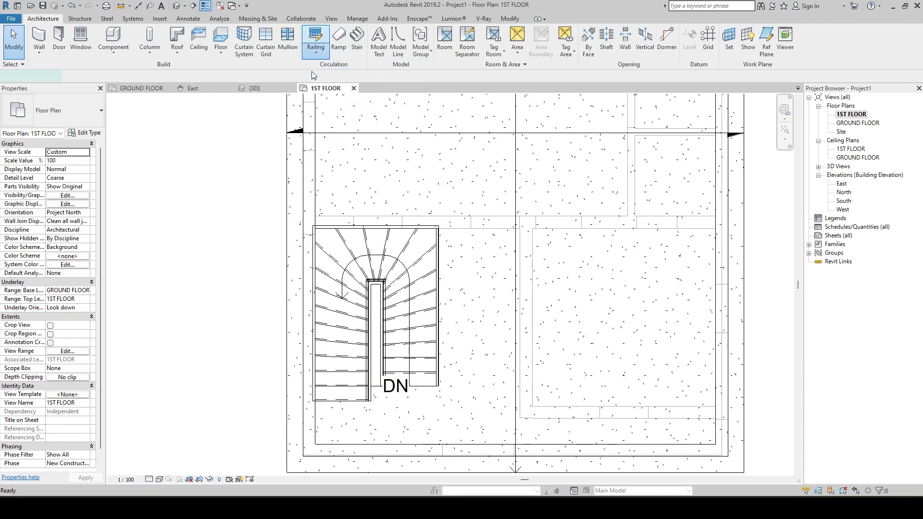
{"action": "middle_click_drag", "start_coordinate": [326, 221], "coordinate": [310, 178]}
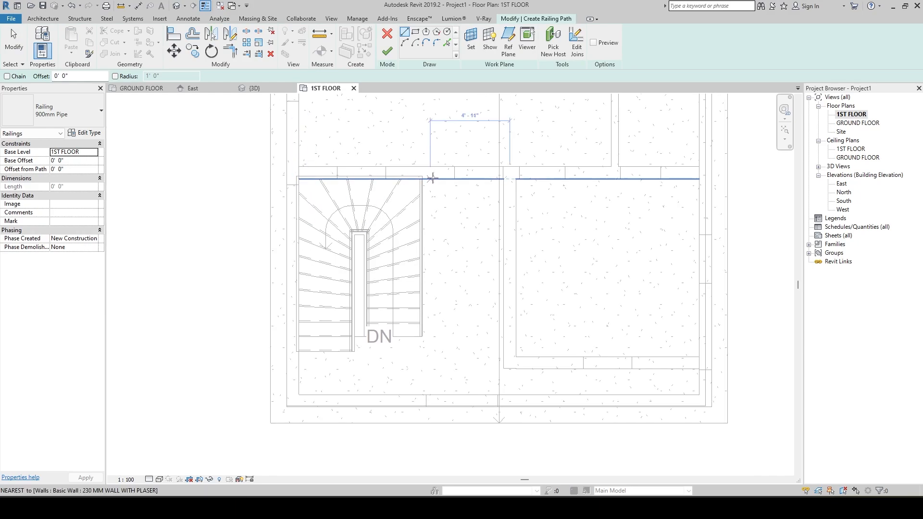
{"action": "scroll", "coordinate": [307, 177], "scroll_direction": "up", "scroll_amount": 2}
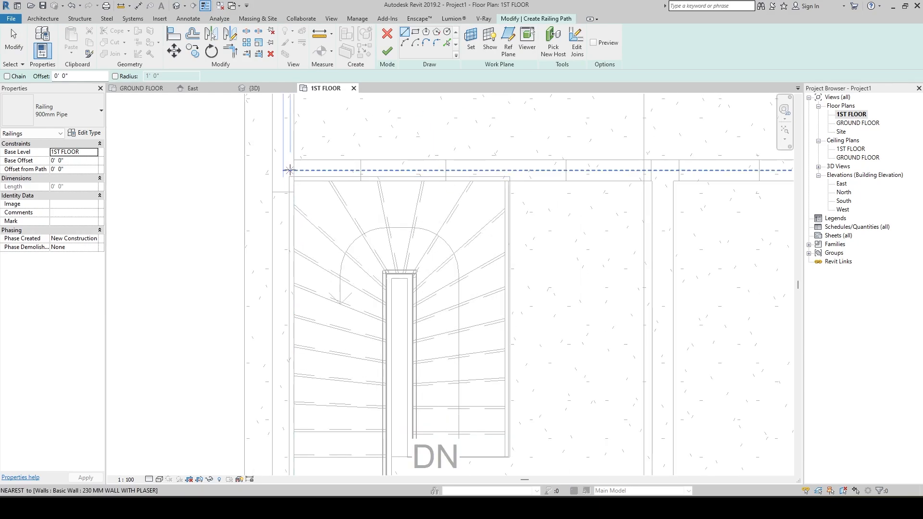
{"action": "left_click", "coordinate": [289, 170]}
{"action": "left_click", "coordinate": [514, 170]}
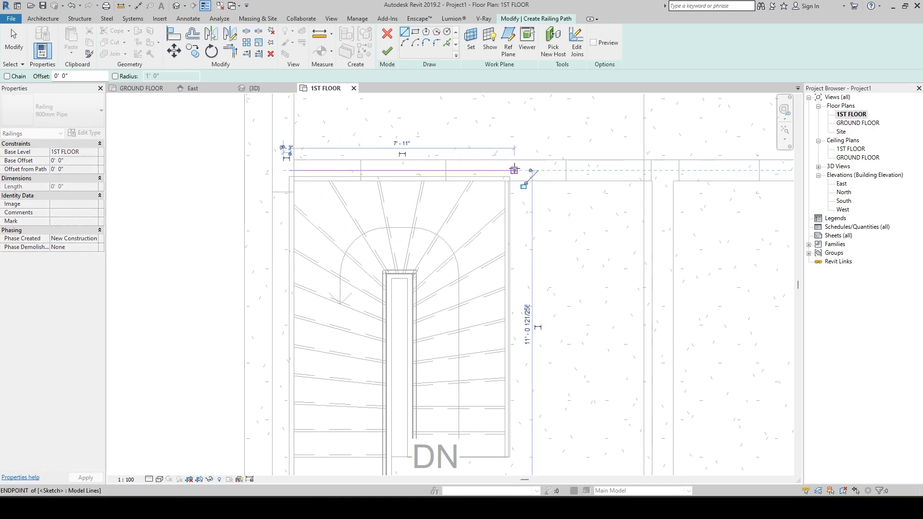
Continue the railing path from its northeast corner down the stair opening's east edge to the end of the east flight.
{"action": "middle_click_drag", "start_coordinate": [513, 170], "coordinate": [482, 143]}
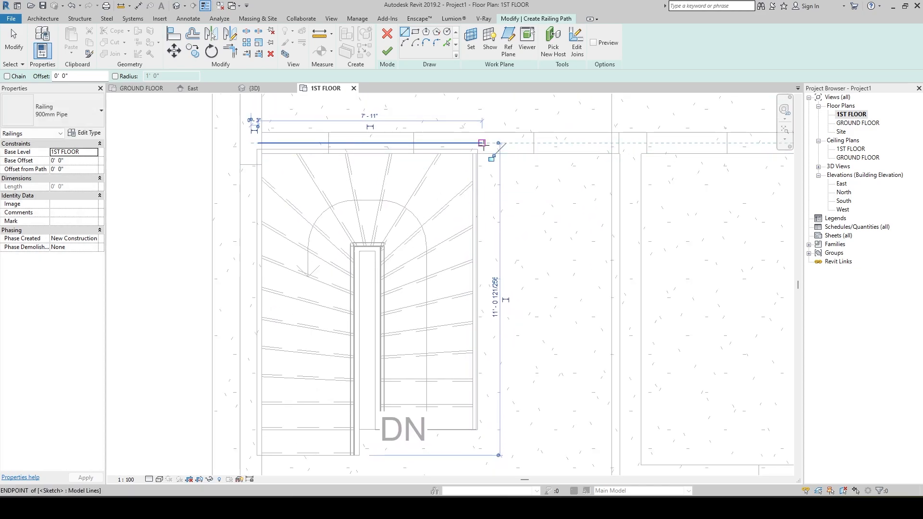
{"action": "left_click", "coordinate": [482, 143]}
{"action": "middle_click_drag", "start_coordinate": [483, 241], "coordinate": [464, 104]}
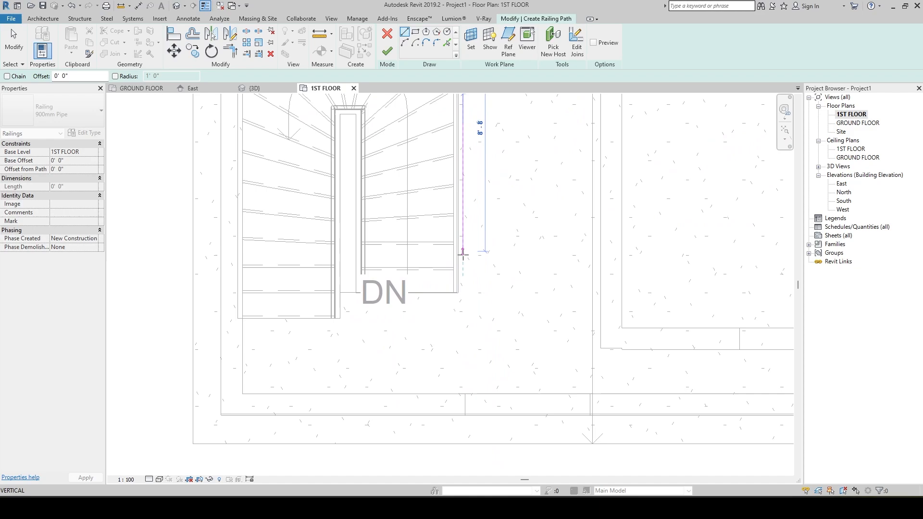
{"action": "left_click", "coordinate": [462, 291]}
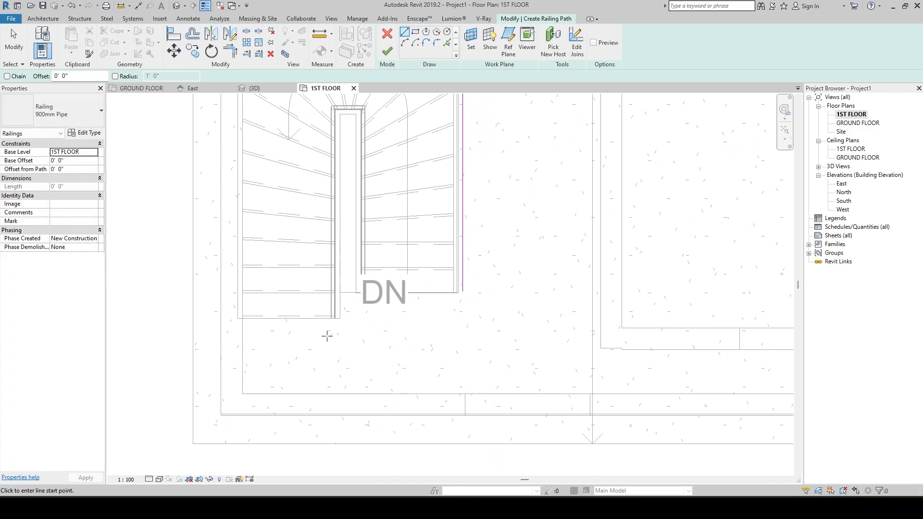
Try to include a separate line across the south end of the stair's west flight in the same railing sketch, and delete it.
{"action": "left_click", "coordinate": [338, 324]}
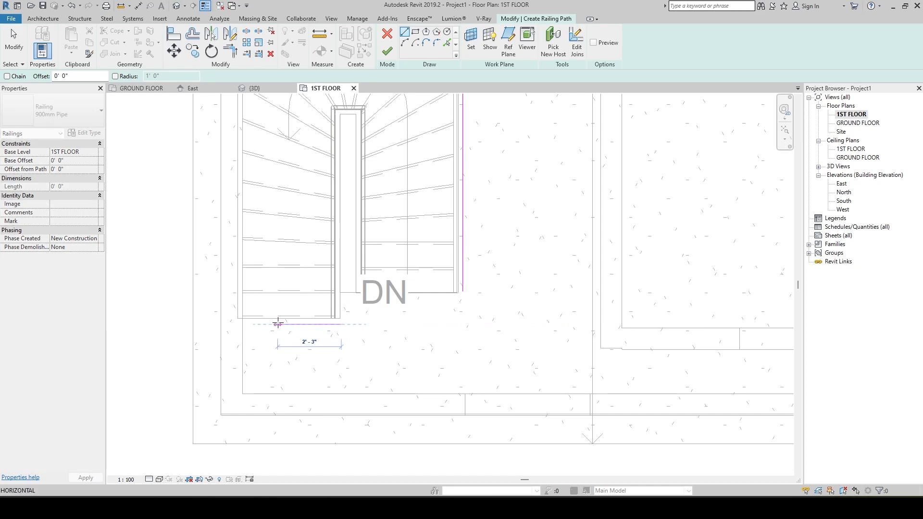
{"action": "left_click", "coordinate": [221, 324]}
{"action": "left_click", "coordinate": [388, 52]}
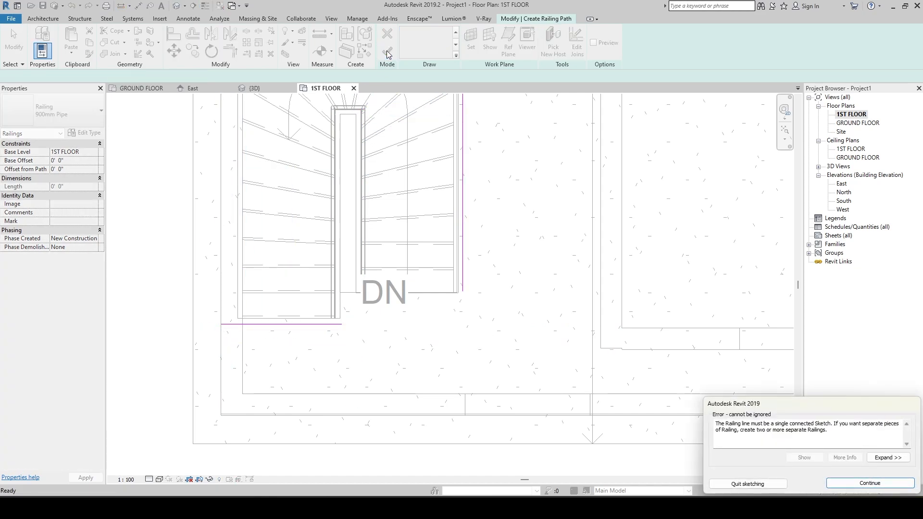
{"action": "left_click", "coordinate": [869, 483]}
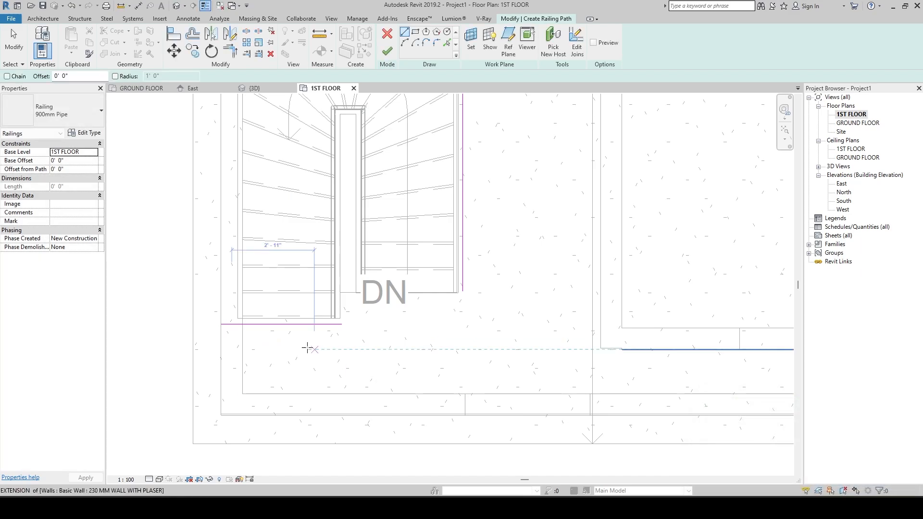
{"action": "left_click", "coordinate": [310, 330]}
{"action": "key", "text": "Delete"}
Finish the L-shaped railing sketch and check the railing around the stair opening in the 3D view.
{"action": "scroll", "coordinate": [336, 375], "scroll_direction": "down", "scroll_amount": 3}
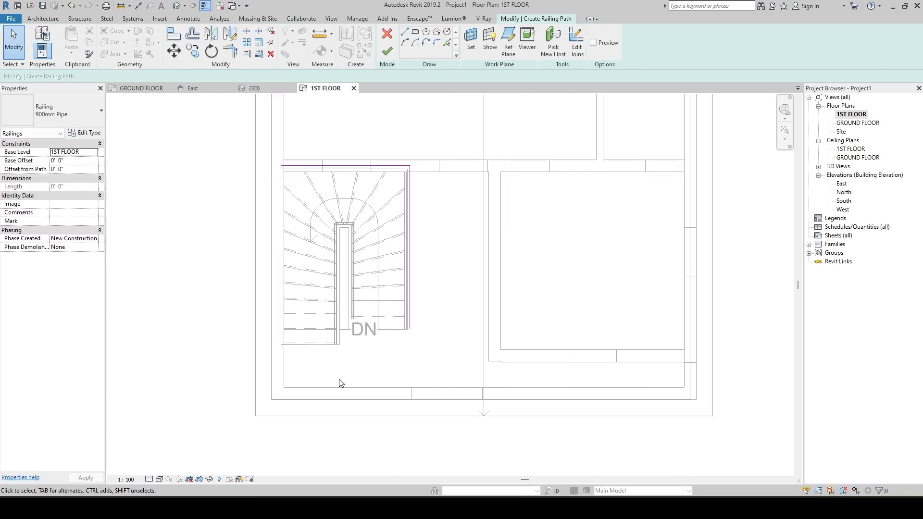
{"action": "left_click", "coordinate": [387, 52]}
{"action": "left_click", "coordinate": [254, 88]}
{"action": "middle_click_drag", "start_coordinate": [257, 115], "coordinate": [296, 377], "text": "shift"}
{"action": "key", "text": "Escape"}
{"action": "scroll", "coordinate": [512, 307], "scroll_direction": "down", "scroll_amount": 2}
{"action": "middle_click_drag", "start_coordinate": [512, 307], "coordinate": [370, 411], "text": "shift"}
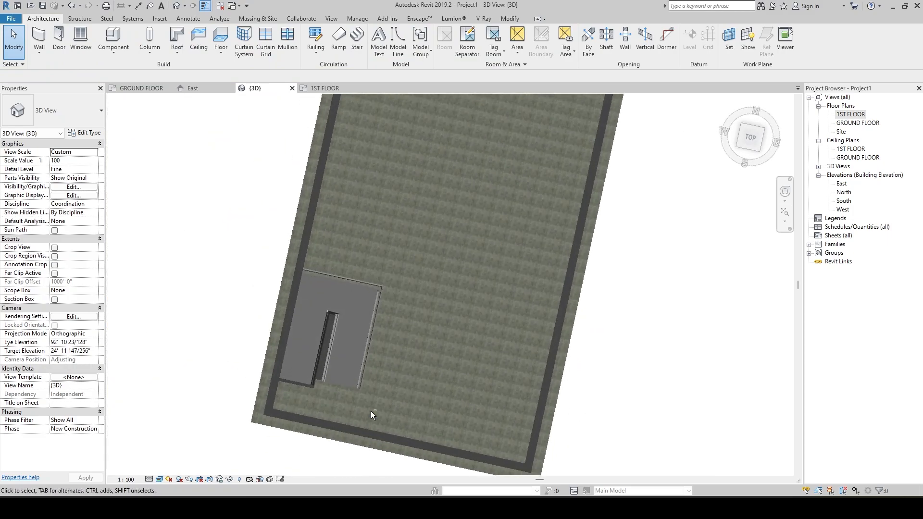
Add a second railing on the 1ST FLOOR plan across the west flight's south end to the parapet's outer face, and check it in 3D.
{"action": "left_click", "coordinate": [323, 88]}
{"action": "middle_click_drag", "start_coordinate": [327, 295], "coordinate": [333, 258]}
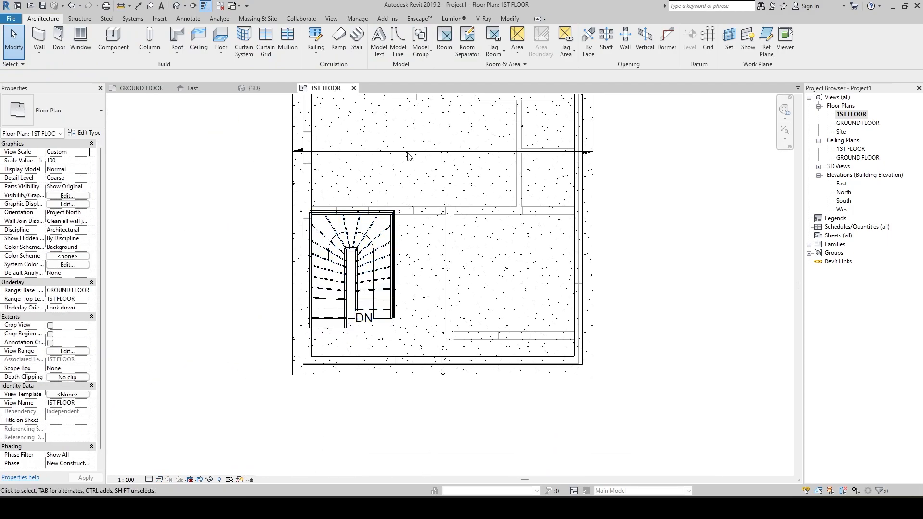
{"action": "left_click", "coordinate": [316, 39]}
{"action": "scroll", "coordinate": [342, 367], "scroll_direction": "up", "scroll_amount": 4}
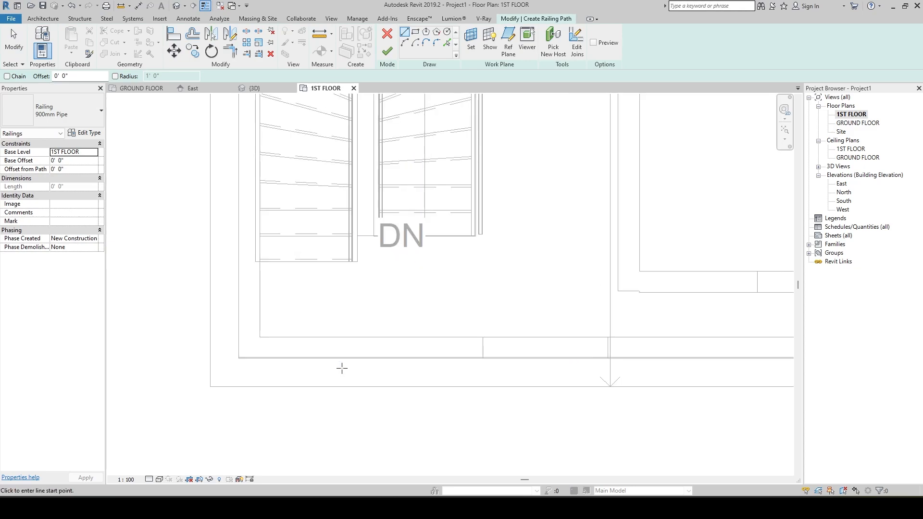
{"action": "left_click", "coordinate": [357, 262]}
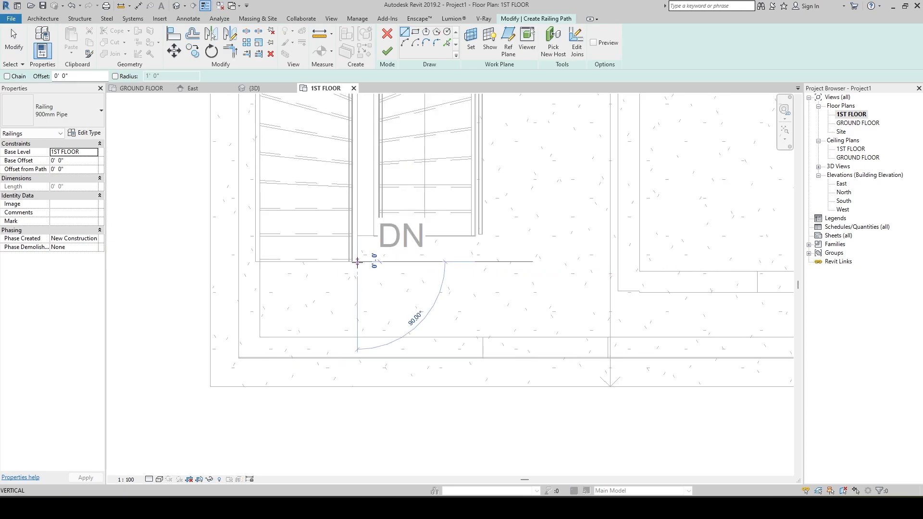
{"action": "left_click", "coordinate": [239, 262]}
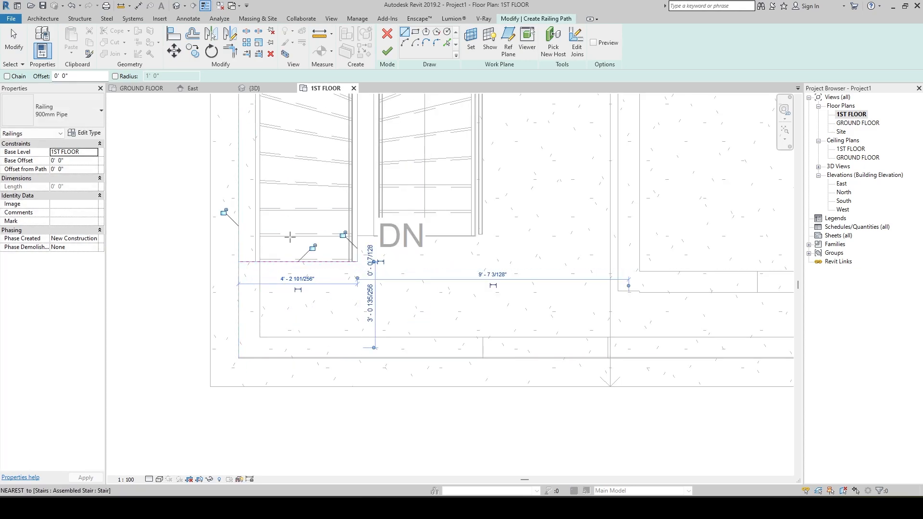
{"action": "left_click", "coordinate": [387, 51]}
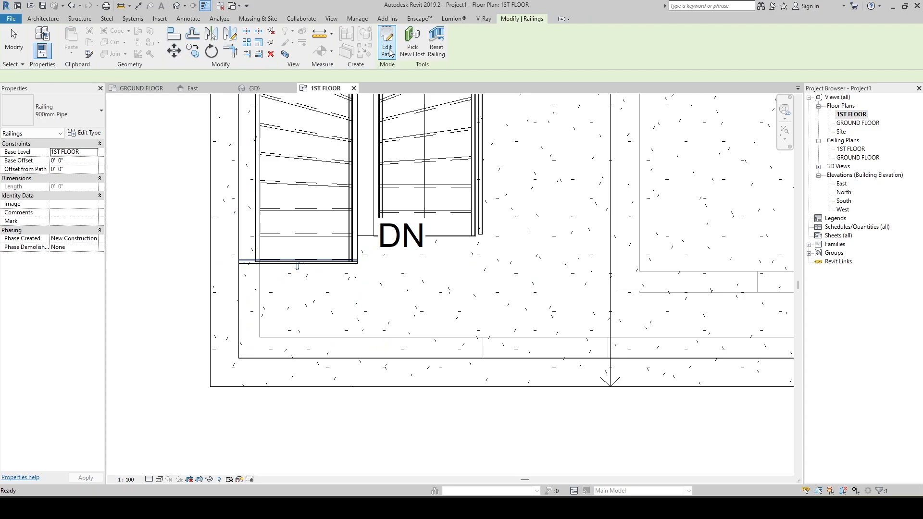
{"action": "left_click", "coordinate": [255, 88]}
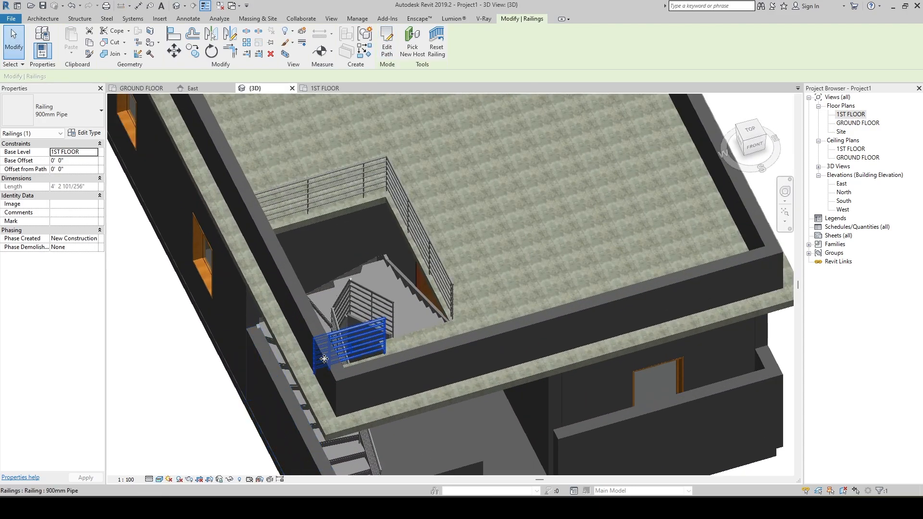
{"action": "scroll", "coordinate": [324, 358], "scroll_direction": "up", "scroll_amount": 3}
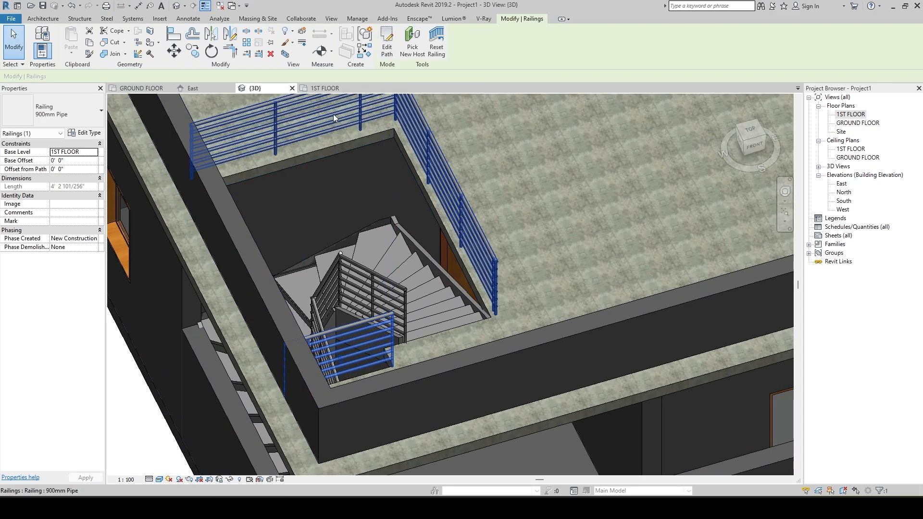
Edit the short south railing's path, pulling its west end back to the parapet's inner face for a length of about 3' 5".
{"action": "left_click", "coordinate": [330, 88]}
{"action": "key", "text": "Escape"}
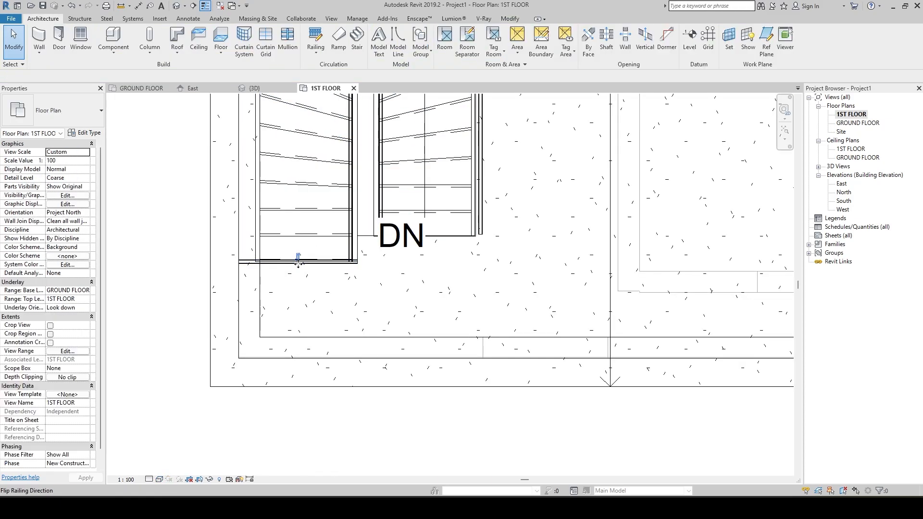
{"action": "left_click", "coordinate": [289, 264]}
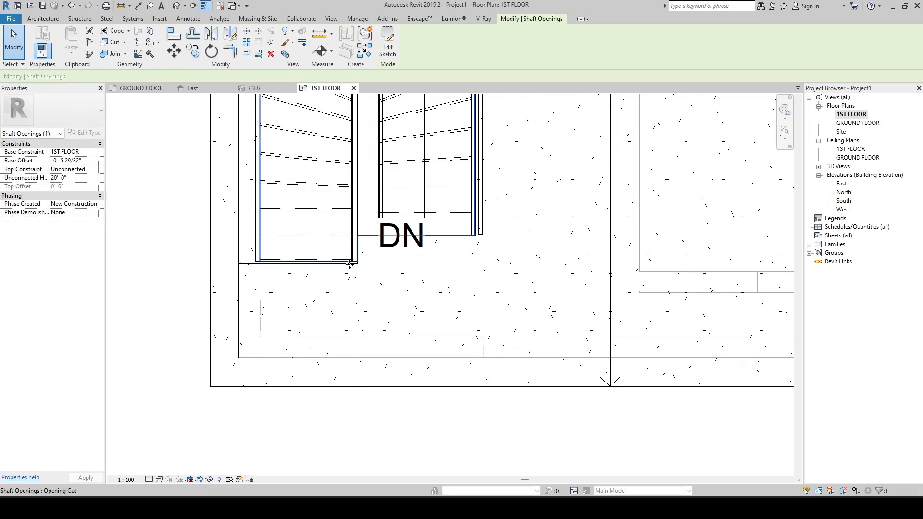
{"action": "scroll", "coordinate": [353, 261], "scroll_direction": "up", "scroll_amount": 5}
{"action": "key", "text": "Escape"}
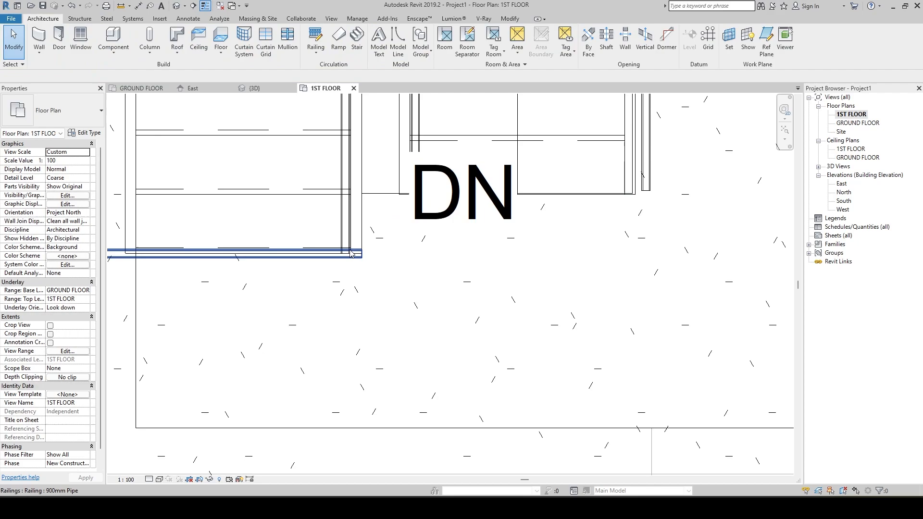
{"action": "left_click", "coordinate": [350, 249]}
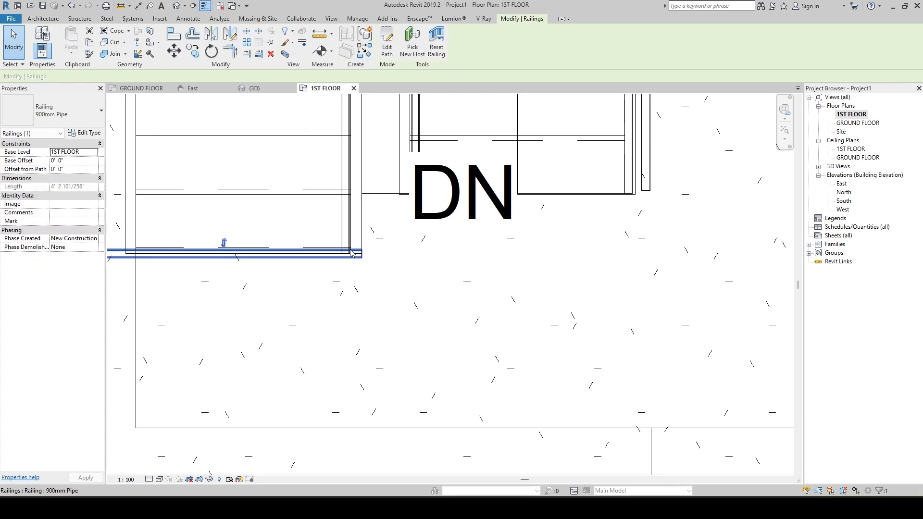
{"action": "middle_click_drag", "start_coordinate": [432, 247], "coordinate": [638, 257]}
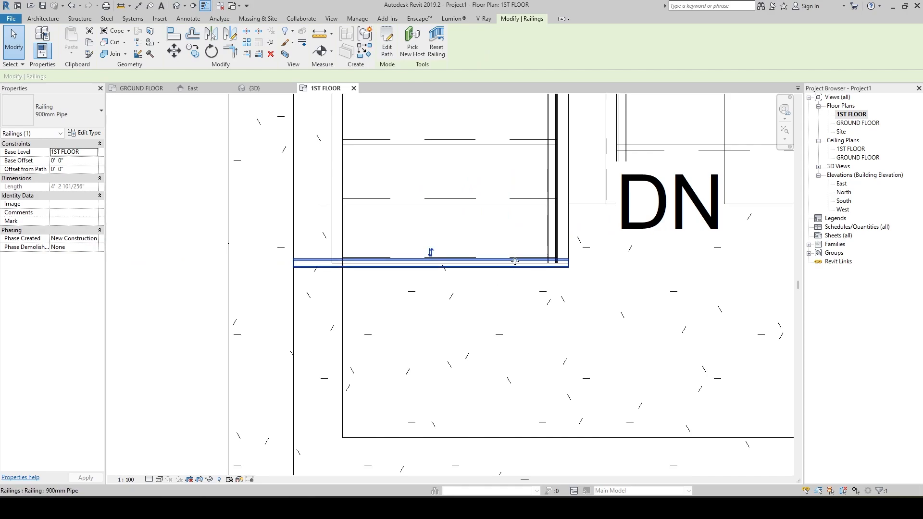
{"action": "left_click", "coordinate": [386, 40]}
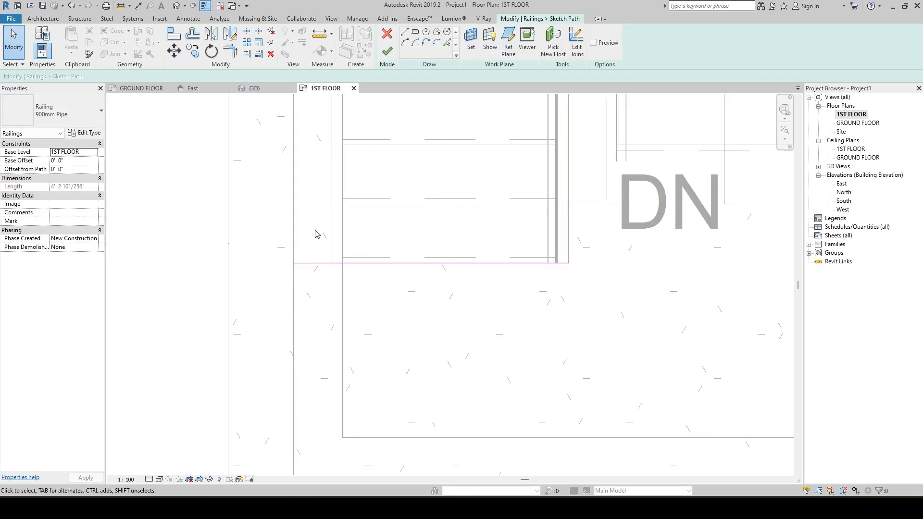
{"action": "left_click", "coordinate": [296, 263]}
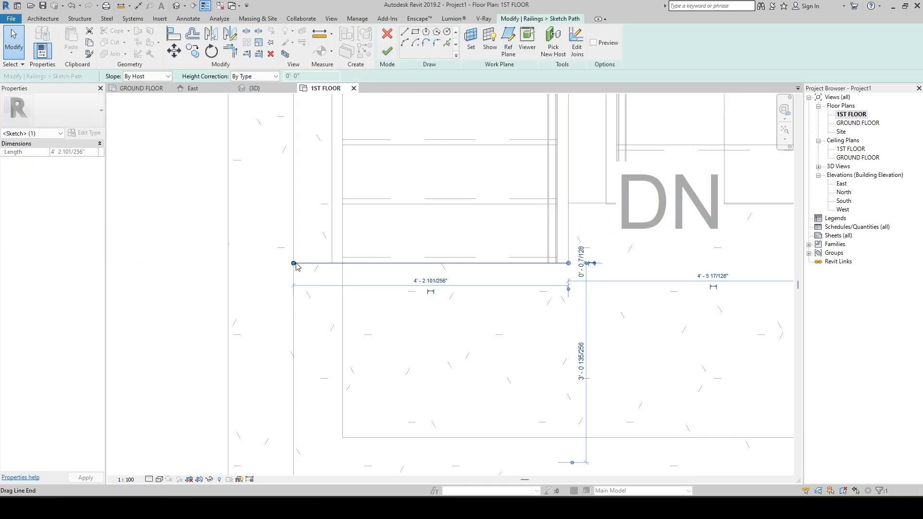
{"action": "left_click_drag", "start_coordinate": [293, 263], "coordinate": [344, 263]}
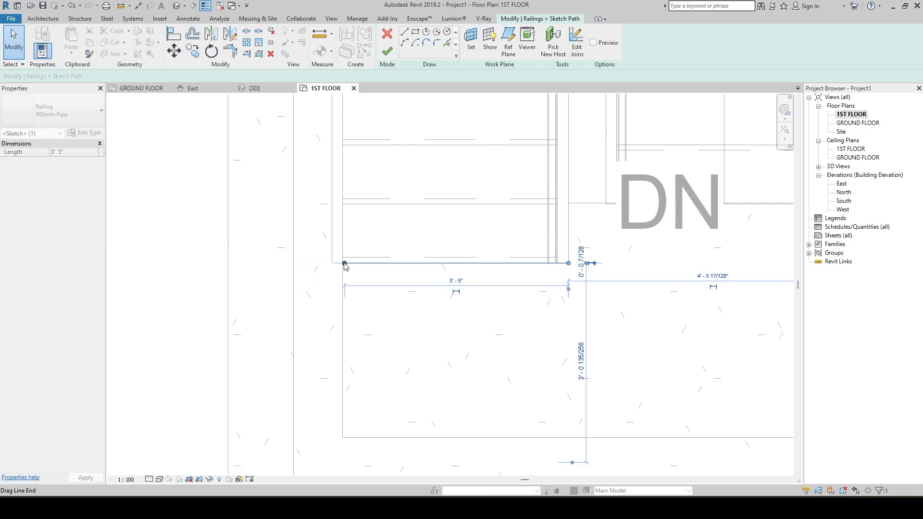
{"action": "left_click", "coordinate": [387, 50]}
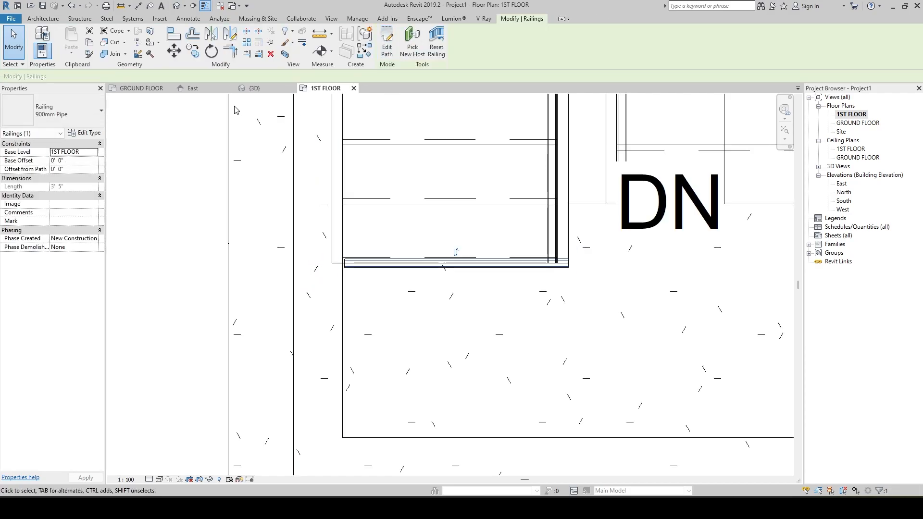
Inspect the stair railings and the whole house from several sides in the 3D view.
{"action": "left_click", "coordinate": [254, 87]}
{"action": "scroll", "coordinate": [343, 298], "scroll_direction": "down", "scroll_amount": 8}
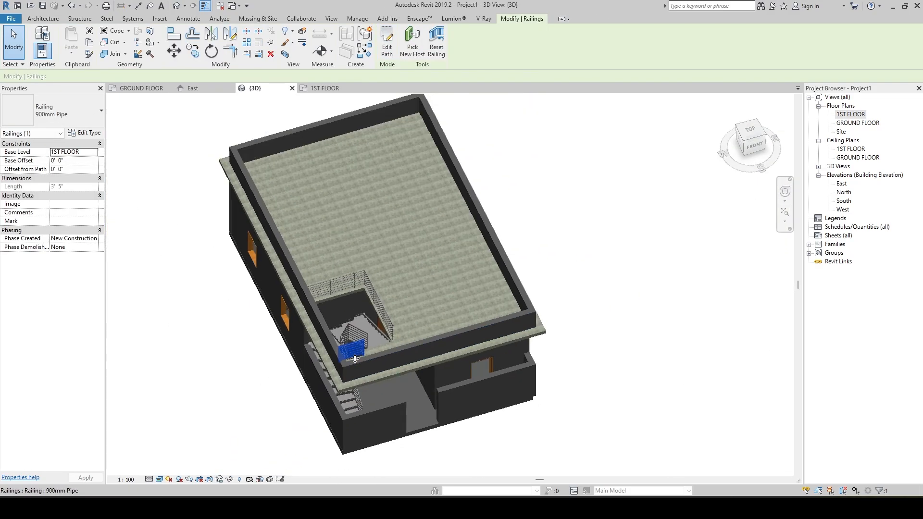
{"action": "middle_click_drag", "start_coordinate": [353, 373], "coordinate": [406, 373], "text": "shift"}
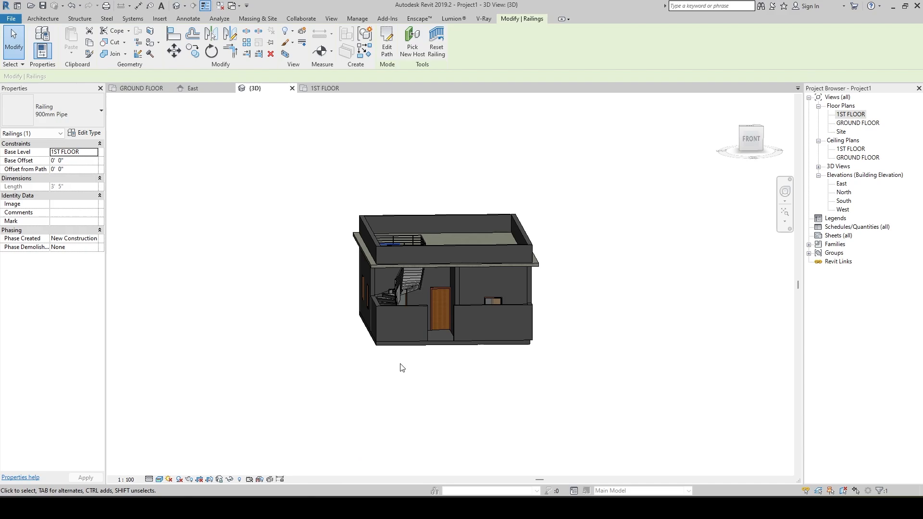
{"action": "scroll", "coordinate": [408, 305], "scroll_direction": "up", "scroll_amount": 5}
{"action": "scroll", "coordinate": [408, 306], "scroll_direction": "down", "scroll_amount": 5}
{"action": "middle_click_drag", "start_coordinate": [409, 305], "coordinate": [567, 384], "text": "shift"}
{"action": "middle_click_drag", "start_coordinate": [396, 362], "coordinate": [489, 371], "text": "shift"}
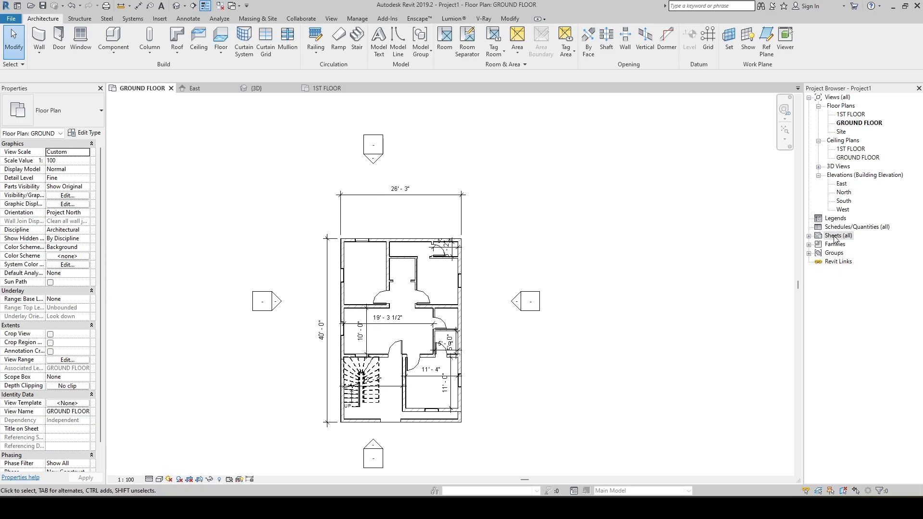
Create a new sheet using the A2 metric titleblock loaded from the India library's Titleblocks folder.
{"action": "left_click", "coordinate": [818, 237]}
{"action": "right_click", "coordinate": [818, 237]}
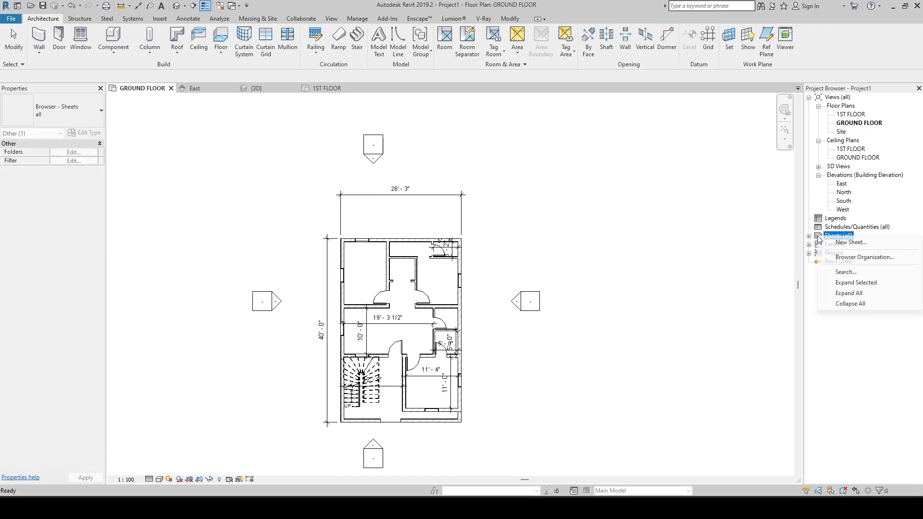
{"action": "left_click", "coordinate": [846, 243]}
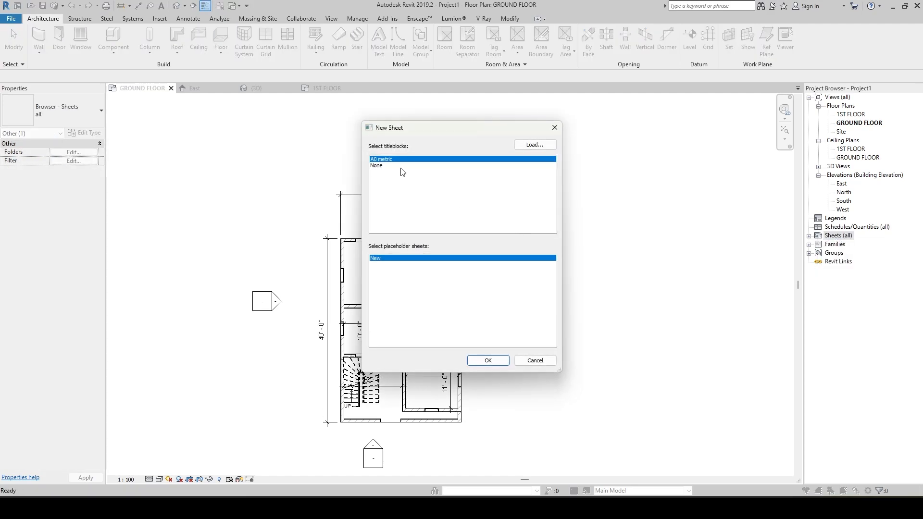
{"action": "left_click", "coordinate": [531, 146]}
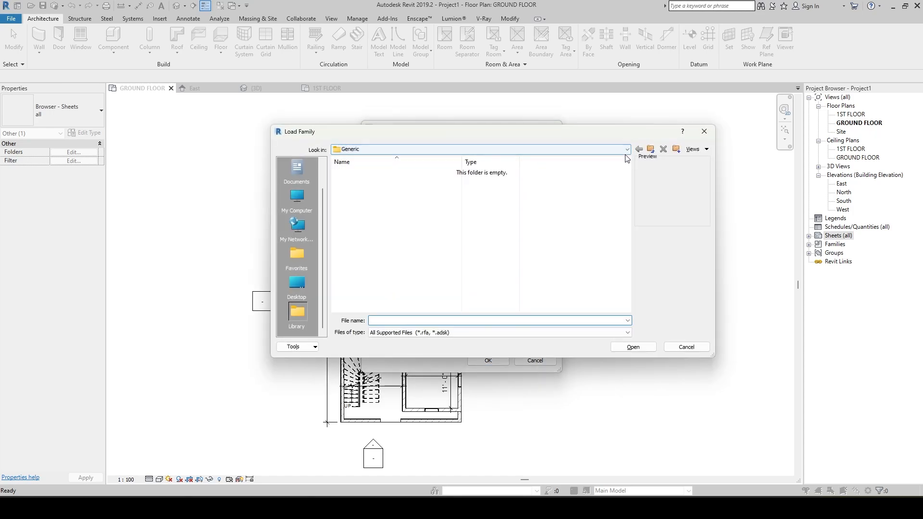
{"action": "left_click", "coordinate": [651, 149]}
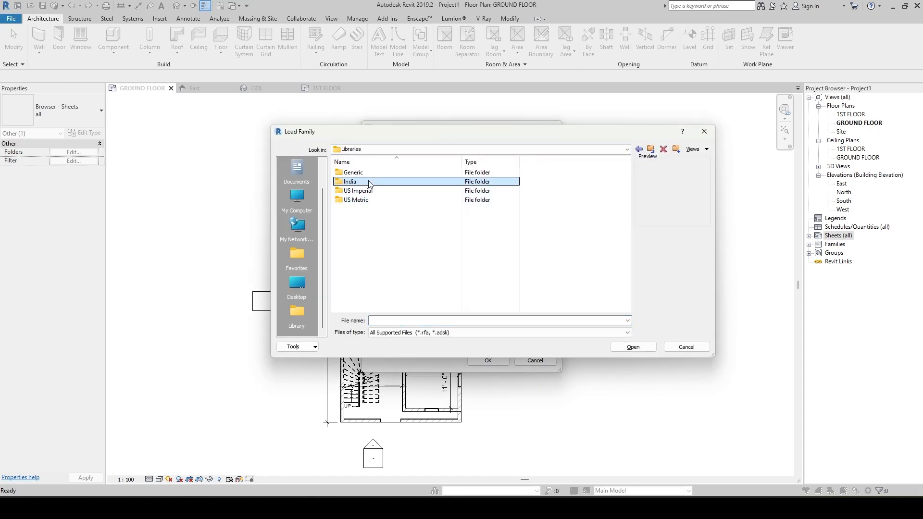
{"action": "double_click", "coordinate": [369, 183]}
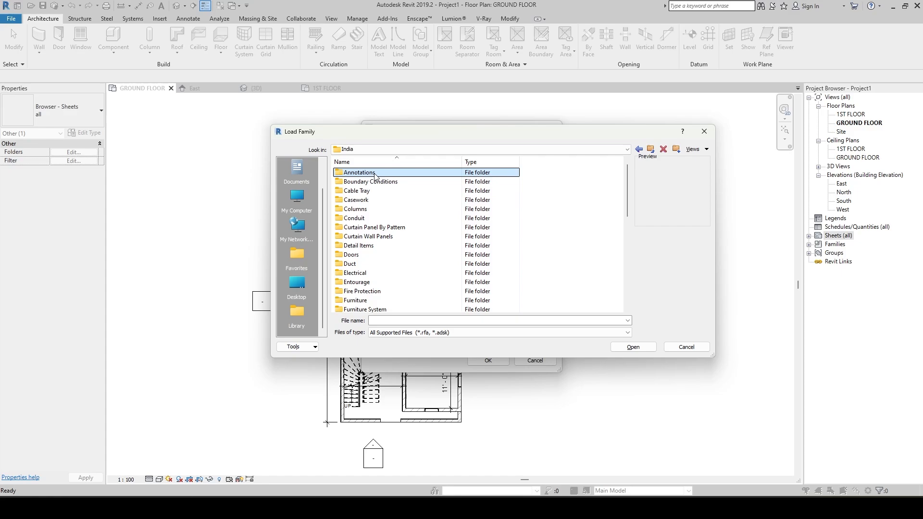
{"action": "key", "text": "t"}
{"action": "double_click", "coordinate": [390, 290]}
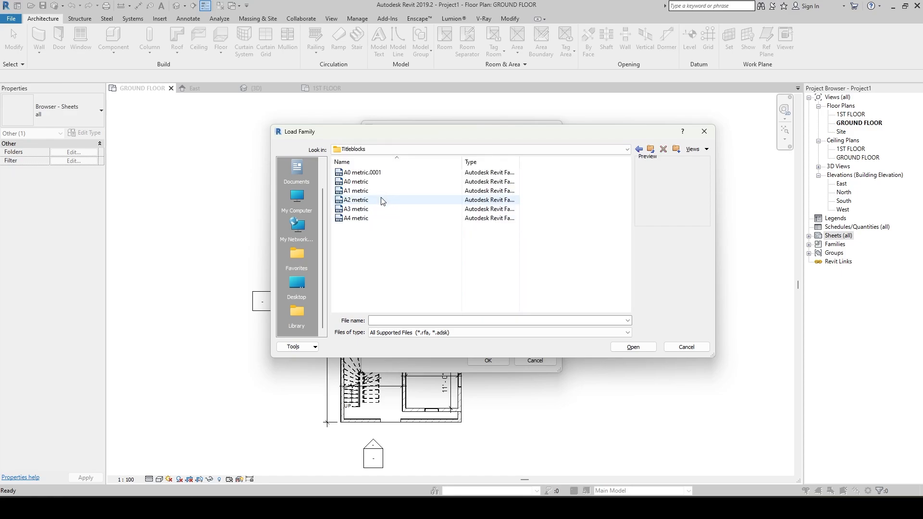
{"action": "left_click", "coordinate": [380, 191]}
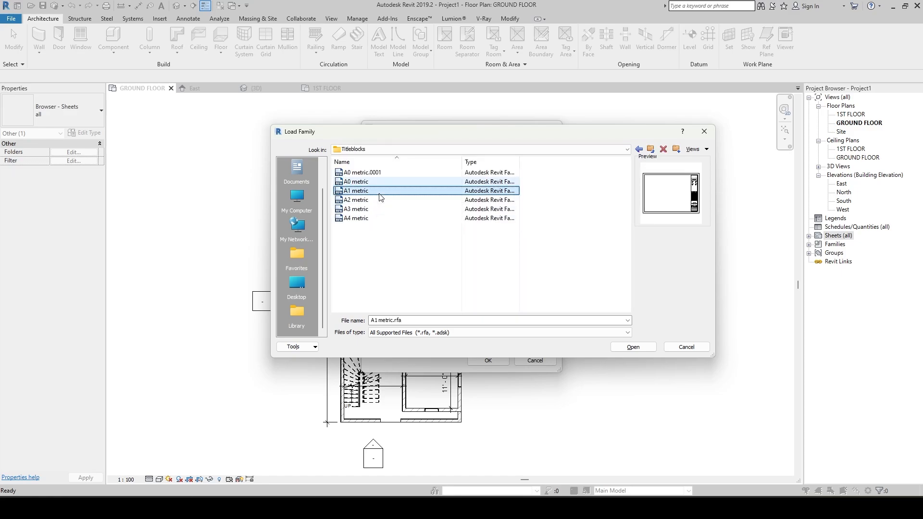
{"action": "left_click", "coordinate": [380, 200]}
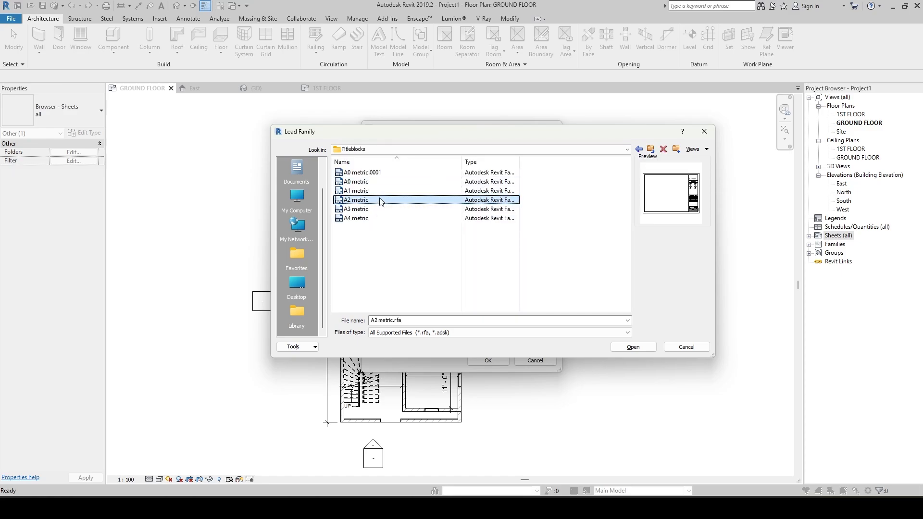
{"action": "left_click", "coordinate": [629, 348]}
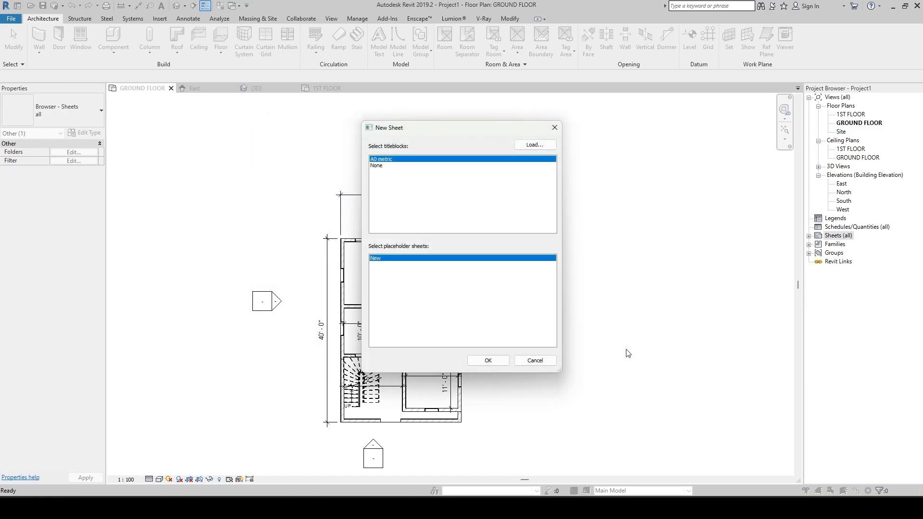
{"action": "left_click", "coordinate": [498, 360]}
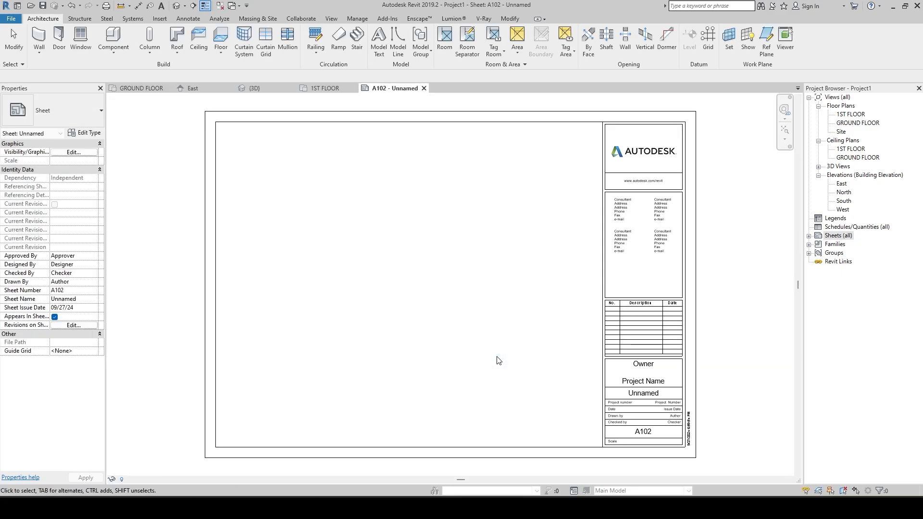
Place the GROUND FLOOR floor plan in the upper-left area of the sheet's drawing frame.
{"action": "left_click", "coordinate": [851, 124]}
{"action": "left_click_drag", "start_coordinate": [348, 164], "coordinate": [282, 216]}
{"action": "left_click", "coordinate": [309, 218]}
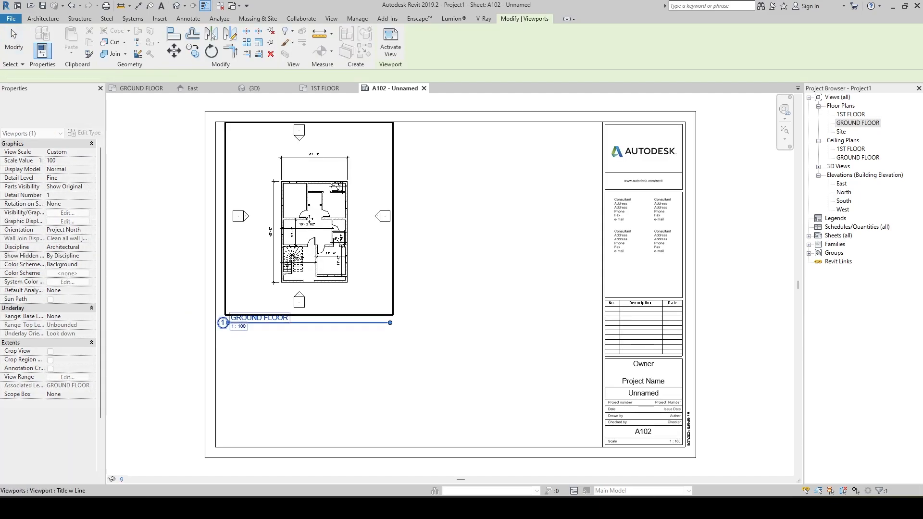
{"action": "left_click", "coordinate": [495, 232]}
{"action": "middle_click_drag", "start_coordinate": [432, 185], "coordinate": [448, 244]}
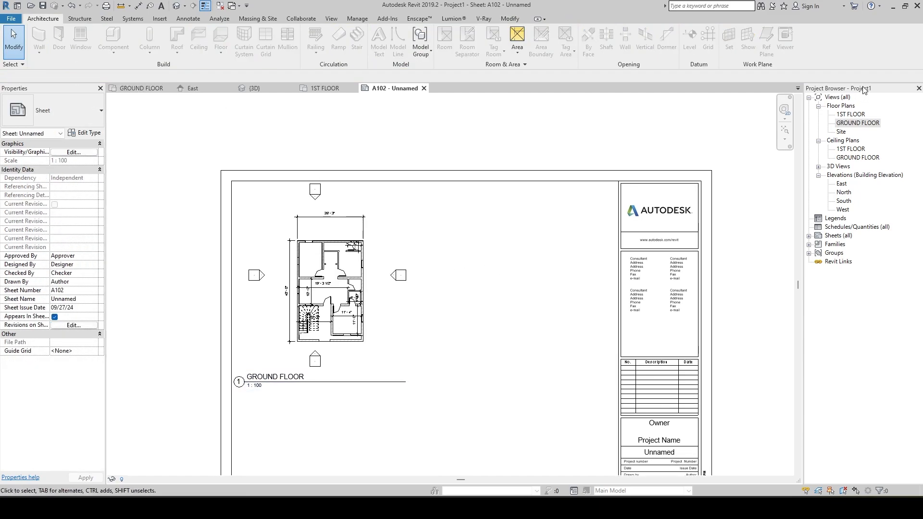
Place the 1ST FLOOR floor plan on the sheet, east of the GROUND FLOOR plan.
{"action": "left_click", "coordinate": [850, 114]}
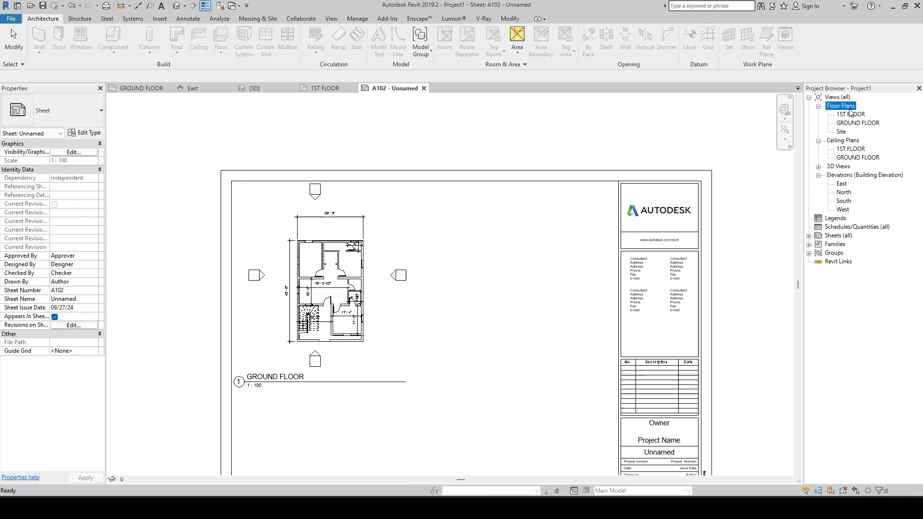
{"action": "left_click", "coordinate": [496, 288]}
{"action": "left_click", "coordinate": [546, 284]}
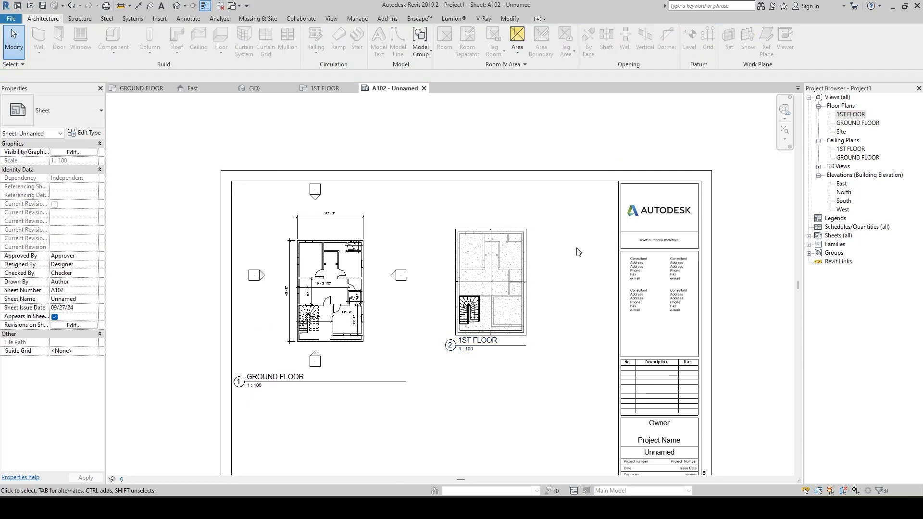
{"action": "scroll", "coordinate": [546, 284], "scroll_direction": "up", "scroll_amount": 3}
{"action": "scroll", "coordinate": [594, 228], "scroll_direction": "down", "scroll_amount": 3}
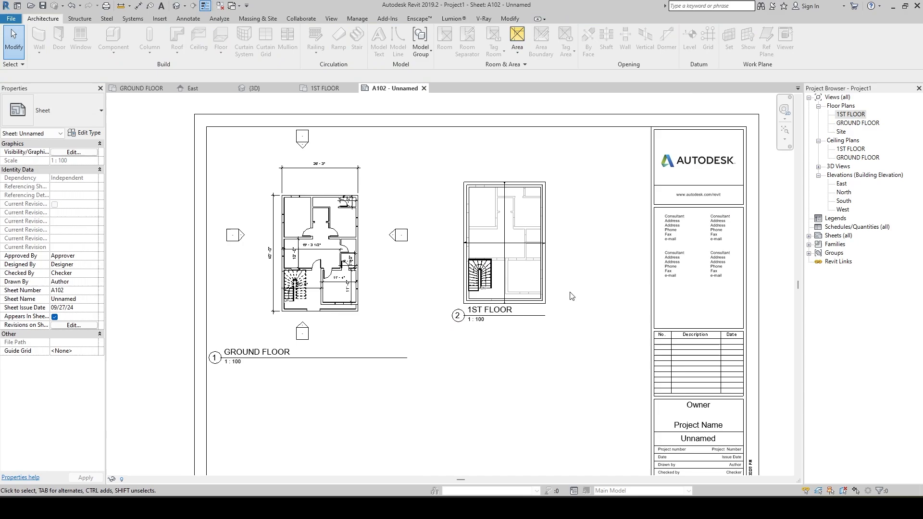
Move the 1ST FLOOR viewport down slightly so it lines up better with the GROUND FLOOR plan, and deselect it.
{"action": "left_click_drag", "start_coordinate": [500, 167], "coordinate": [500, 179]}
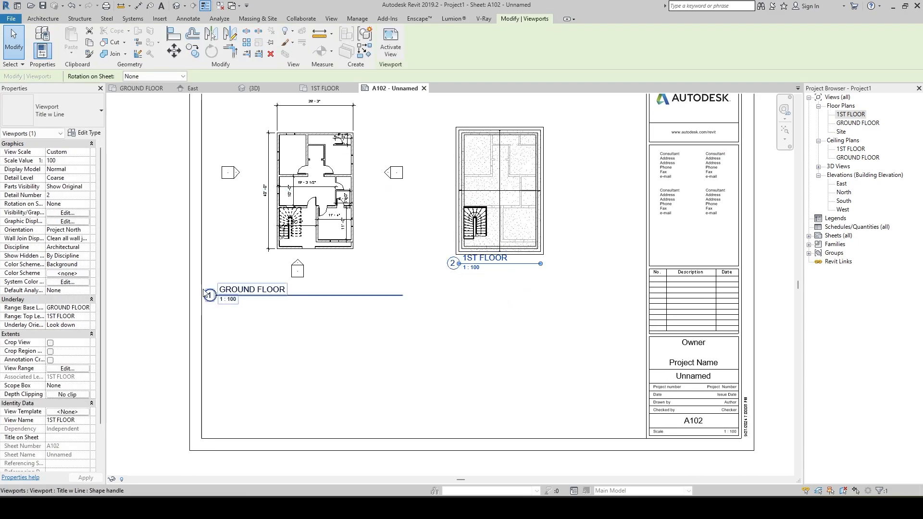
{"action": "left_click", "coordinate": [396, 294]}
{"action": "scroll", "coordinate": [396, 294], "scroll_direction": "down", "scroll_amount": 1}
{"action": "left_click", "coordinate": [499, 294]}
{"action": "middle_click_drag", "start_coordinate": [516, 289], "coordinate": [508, 326]}
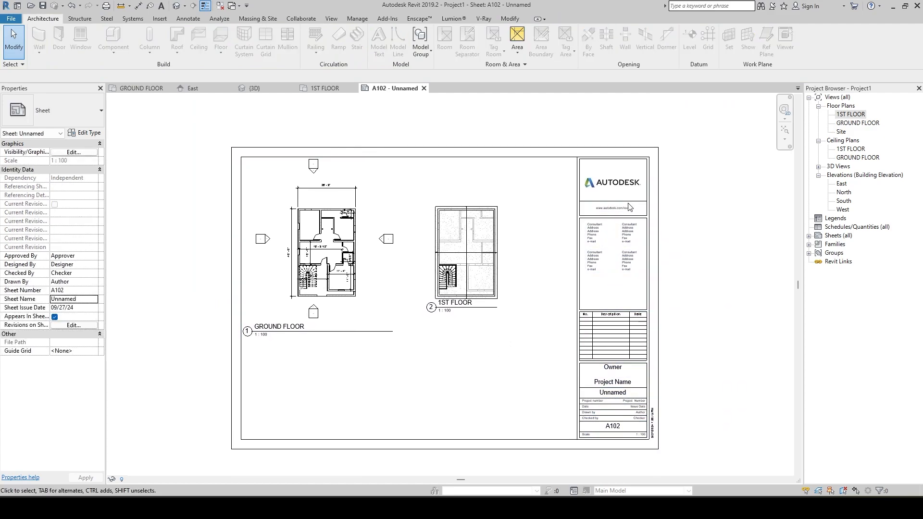
Open the East elevation and set its detail level to Fine and its visual style to Shaded.
{"action": "double_click", "coordinate": [840, 184]}
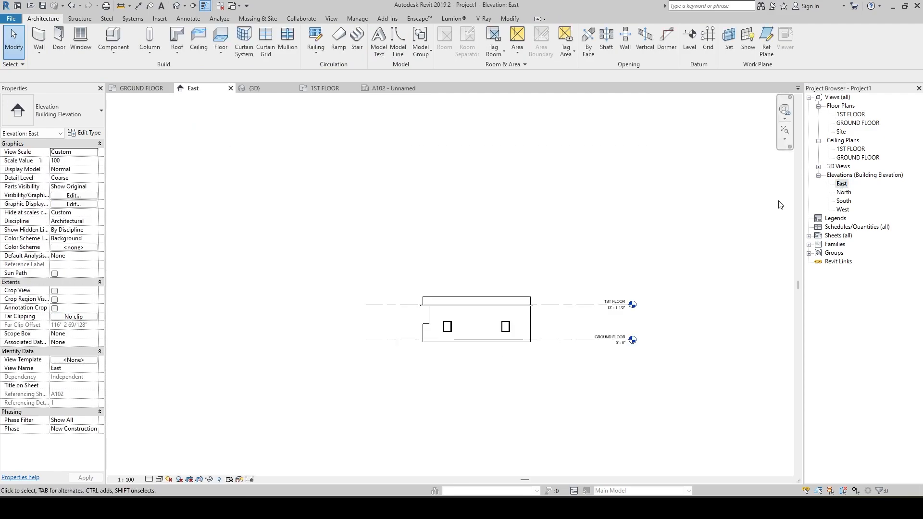
{"action": "left_click", "coordinate": [149, 479]}
{"action": "left_click", "coordinate": [155, 470]}
{"action": "left_click", "coordinate": [159, 479]}
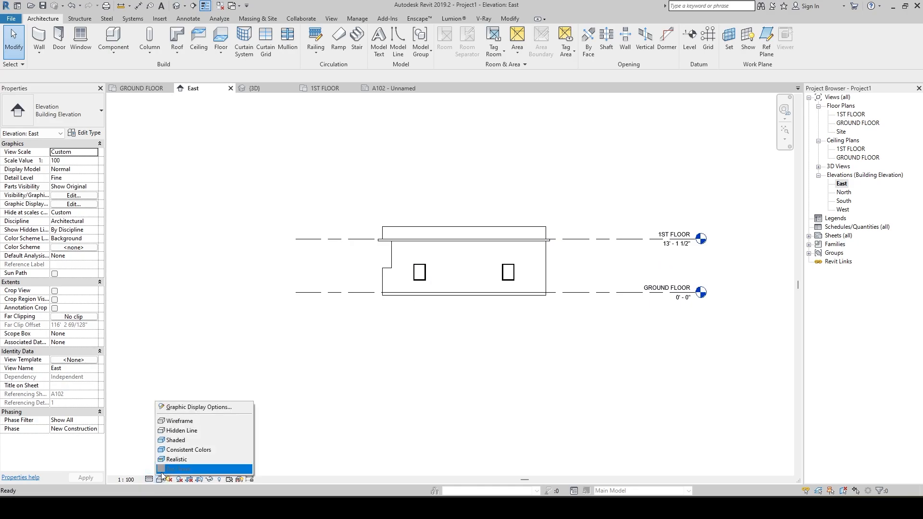
{"action": "left_click", "coordinate": [185, 439]}
{"action": "scroll", "coordinate": [383, 362], "scroll_direction": "up", "scroll_amount": 2}
{"action": "scroll", "coordinate": [383, 363], "scroll_direction": "down", "scroll_amount": 2}
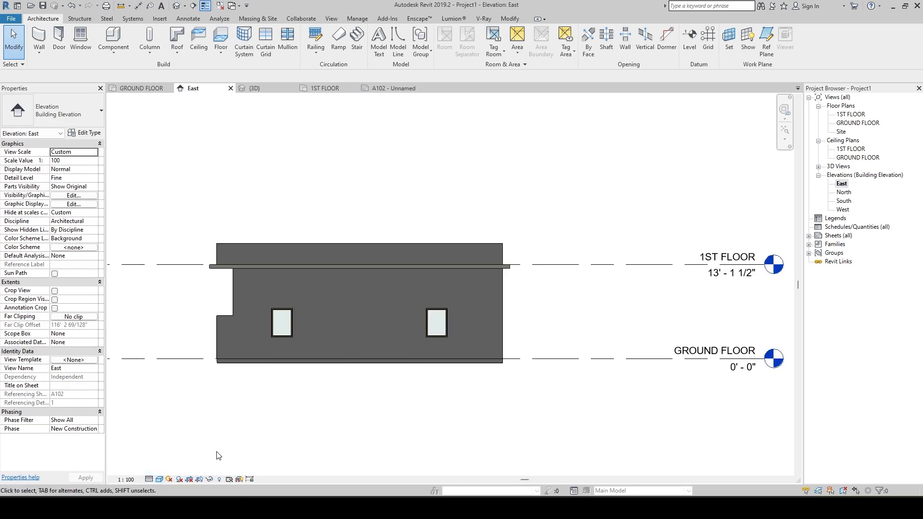
{"action": "scroll", "coordinate": [361, 391], "scroll_direction": "down", "scroll_amount": 1}
Shorten the level lines at both ends in the East elevation so they finish closer to the building.
{"action": "left_click", "coordinate": [166, 309]}
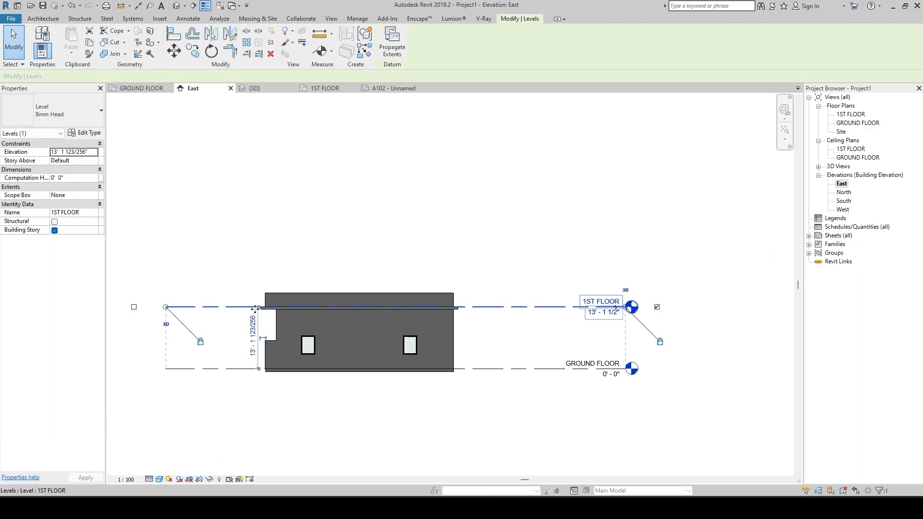
{"action": "left_click_drag", "start_coordinate": [176, 304], "coordinate": [231, 304]}
{"action": "left_click", "coordinate": [601, 330]}
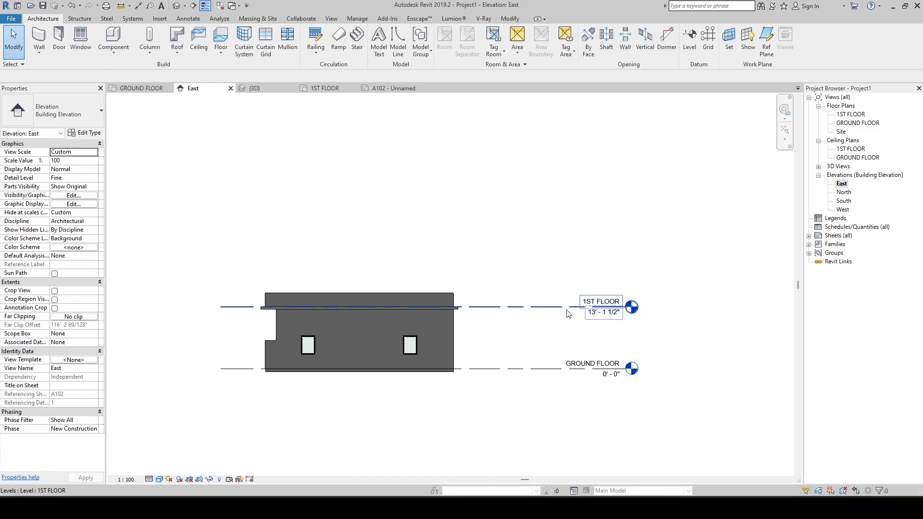
{"action": "left_click", "coordinate": [594, 306]}
{"action": "left_click_drag", "start_coordinate": [592, 307], "coordinate": [521, 316]}
{"action": "left_click", "coordinate": [614, 322]}
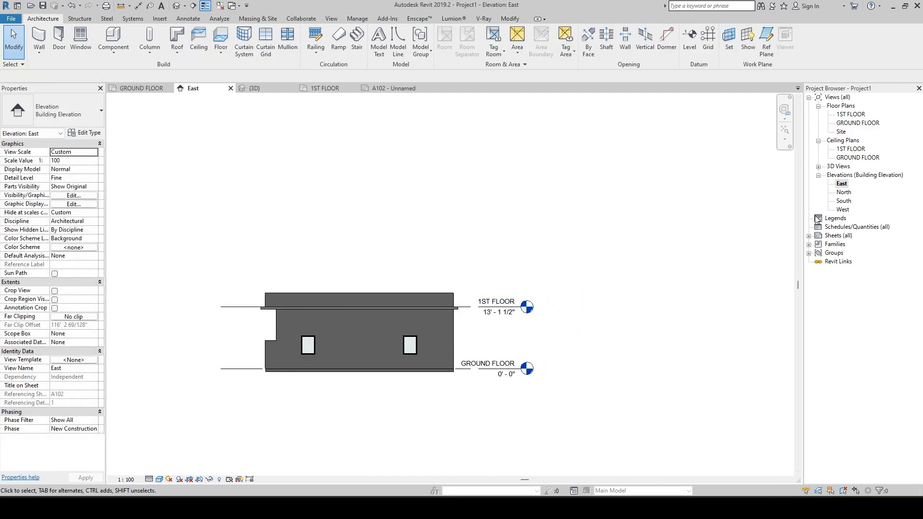
Open the South elevation and pull both ends of the level lines in close to the building.
{"action": "left_click", "coordinate": [398, 89]}
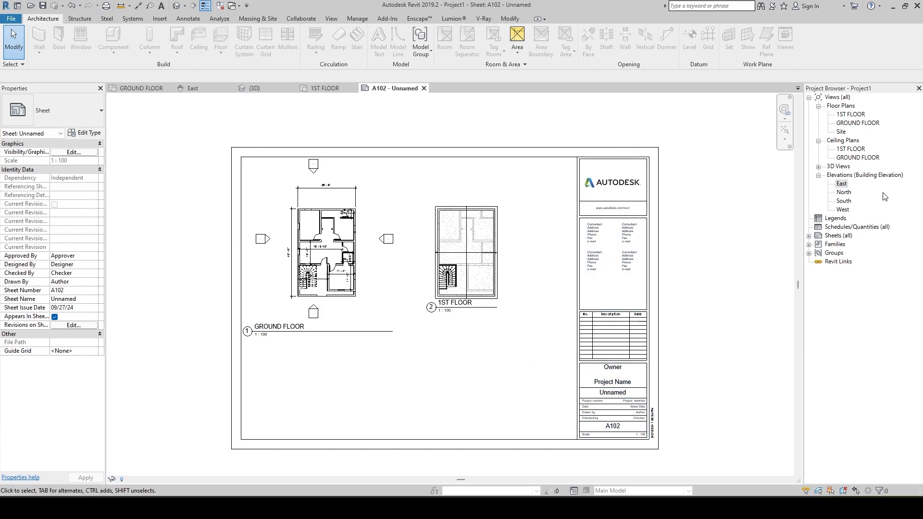
{"action": "left_click", "coordinate": [843, 192]}
{"action": "double_click", "coordinate": [844, 192]}
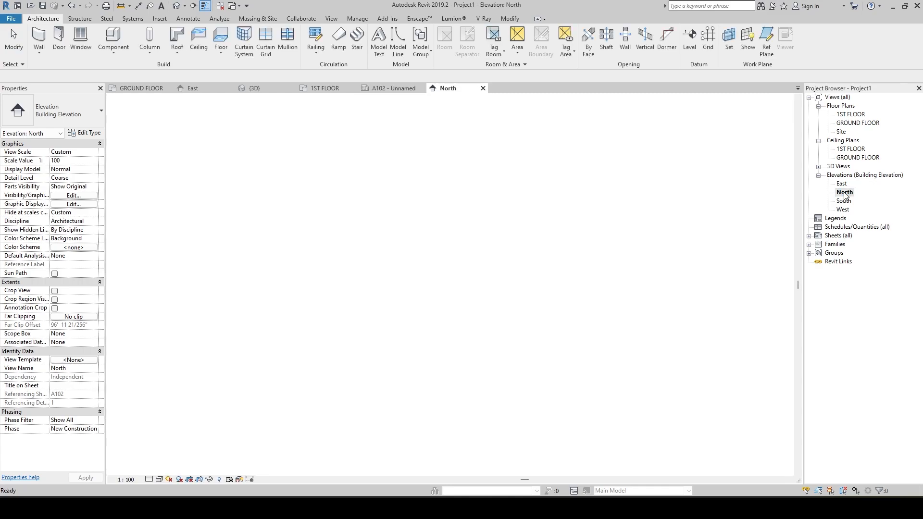
{"action": "double_click", "coordinate": [844, 201]}
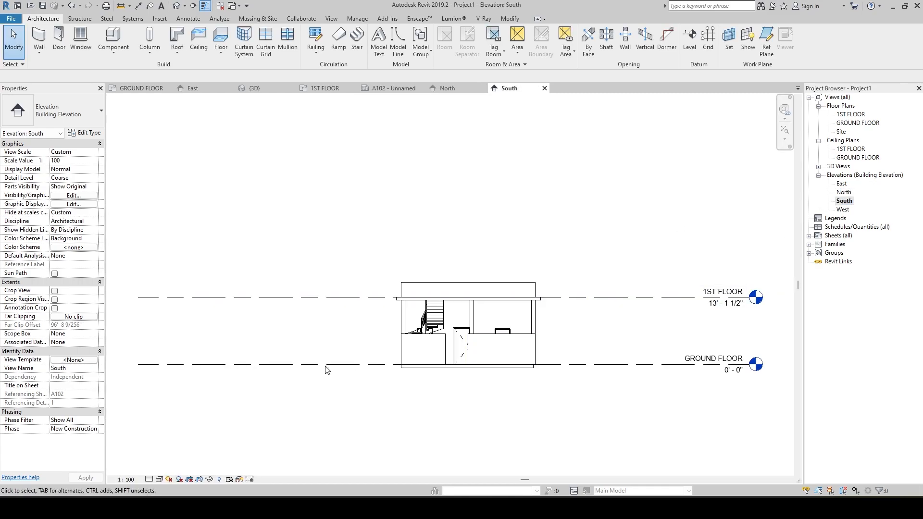
{"action": "left_click", "coordinate": [269, 298]}
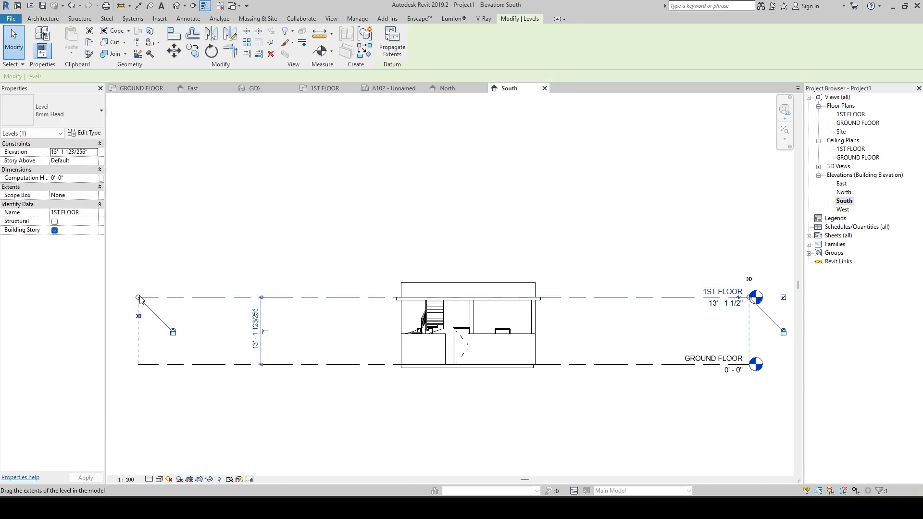
{"action": "left_click_drag", "start_coordinate": [193, 297], "coordinate": [356, 297]}
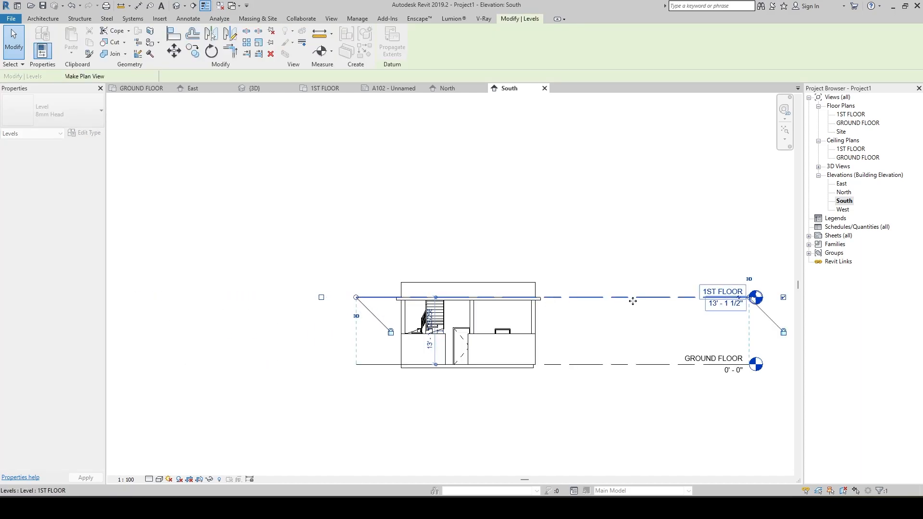
{"action": "left_click_drag", "start_coordinate": [751, 298], "coordinate": [608, 299]}
{"action": "left_click", "coordinate": [257, 457]}
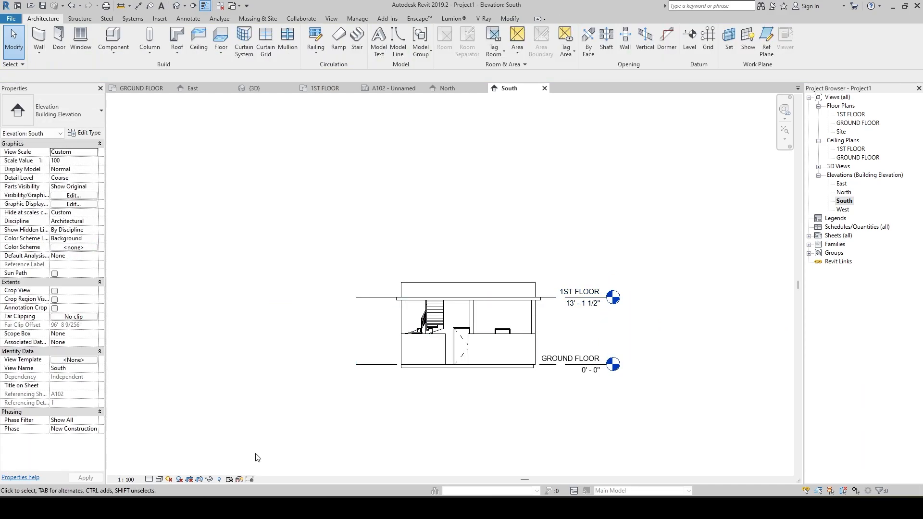
Set the South elevation's detail level to Fine and its visual style to Shaded.
{"action": "left_click", "coordinate": [139, 479]}
{"action": "left_click", "coordinate": [150, 479]}
{"action": "left_click", "coordinate": [159, 479]}
{"action": "left_click", "coordinate": [178, 436]}
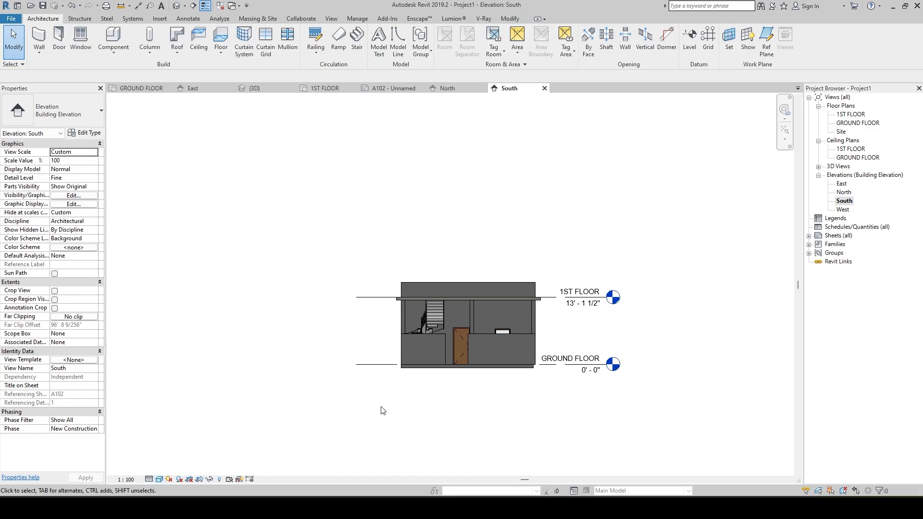
{"action": "scroll", "coordinate": [432, 440], "scroll_direction": "up", "scroll_amount": 2}
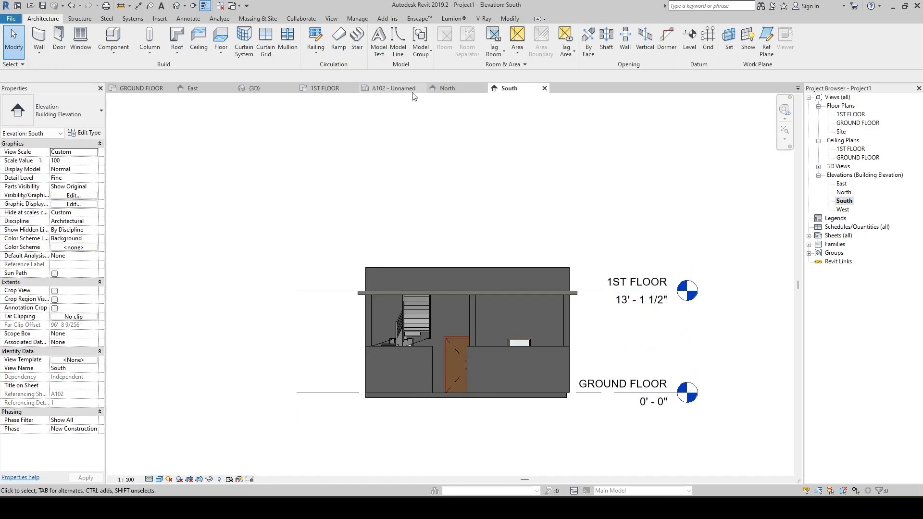
Place the South elevation on sheet A102 below the GROUND FLOOR plan and check how it looks.
{"action": "left_click", "coordinate": [395, 88]}
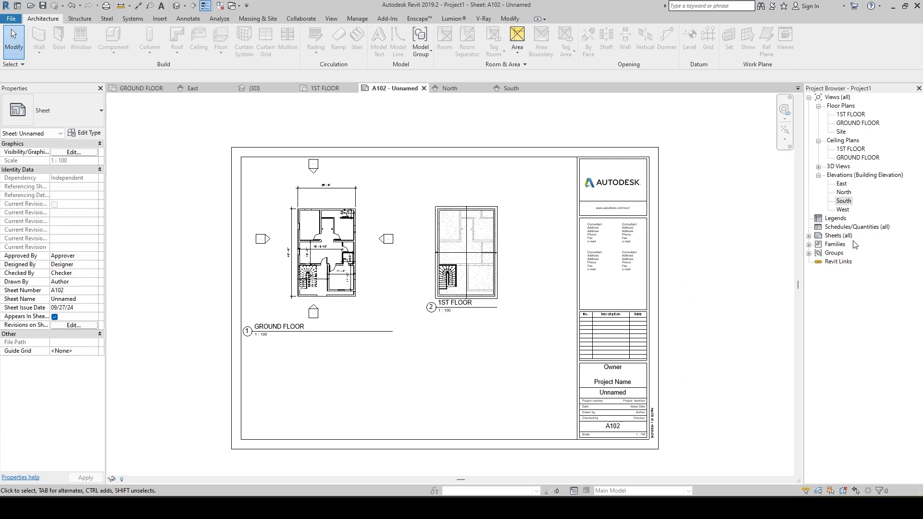
{"action": "left_click", "coordinate": [843, 202]}
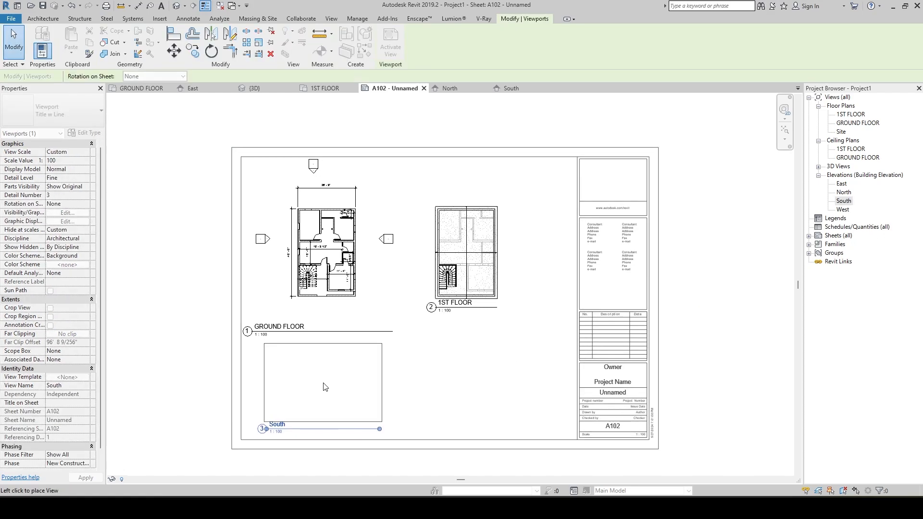
{"action": "left_click", "coordinate": [323, 384]}
{"action": "scroll", "coordinate": [323, 382], "scroll_direction": "up", "scroll_amount": 3}
{"action": "left_click", "coordinate": [492, 359]}
{"action": "middle_click_drag", "start_coordinate": [492, 359], "coordinate": [495, 322]}
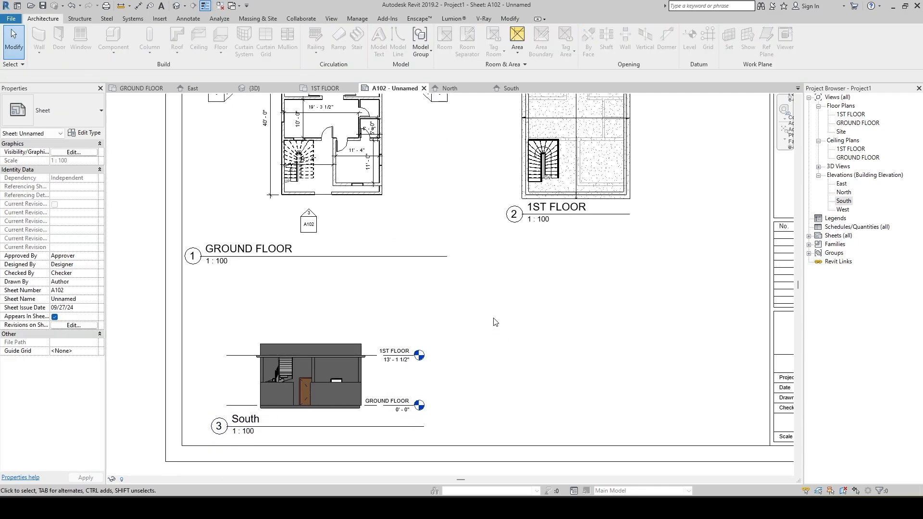
{"action": "scroll", "coordinate": [495, 322], "scroll_direction": "down", "scroll_amount": 2}
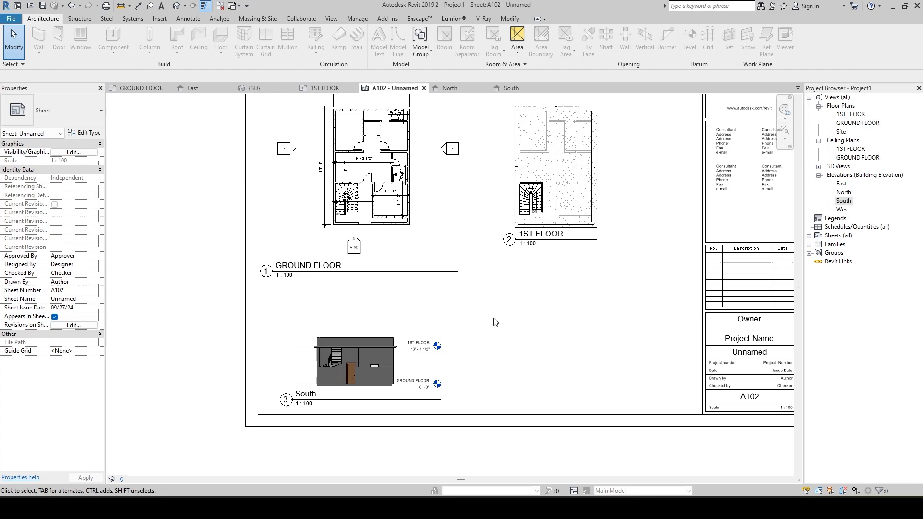
{"action": "scroll", "coordinate": [494, 322], "scroll_direction": "up", "scroll_amount": 2}
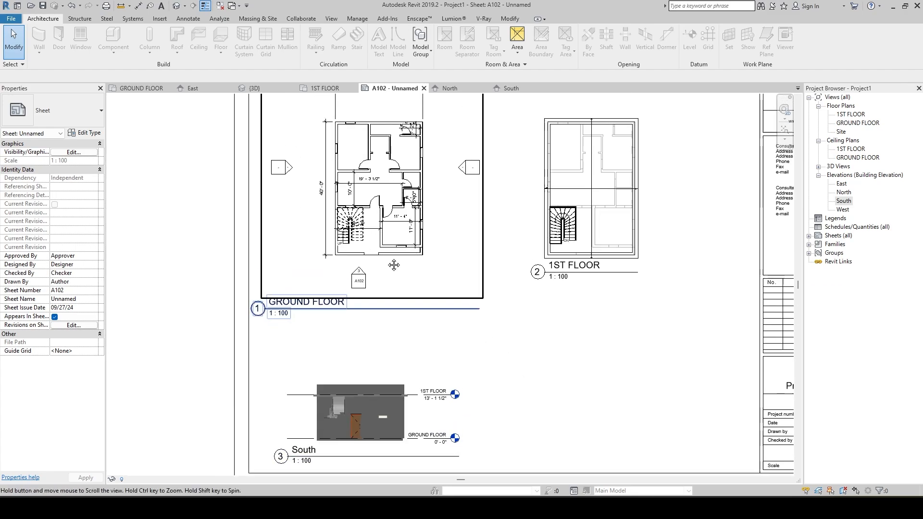
{"action": "middle_click_drag", "start_coordinate": [445, 294], "coordinate": [440, 237]}
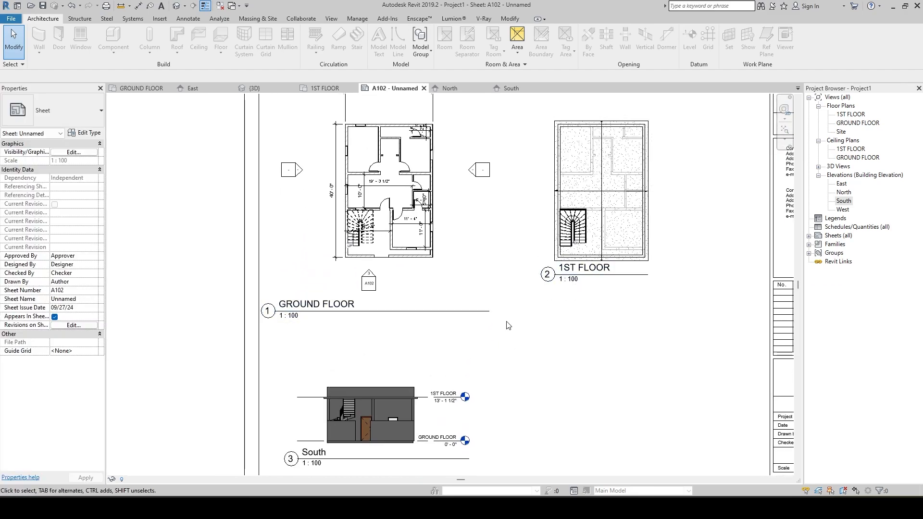
{"action": "middle_click_drag", "start_coordinate": [503, 375], "coordinate": [496, 310]}
{"action": "scroll", "coordinate": [564, 304], "scroll_direction": "up", "scroll_amount": 2}
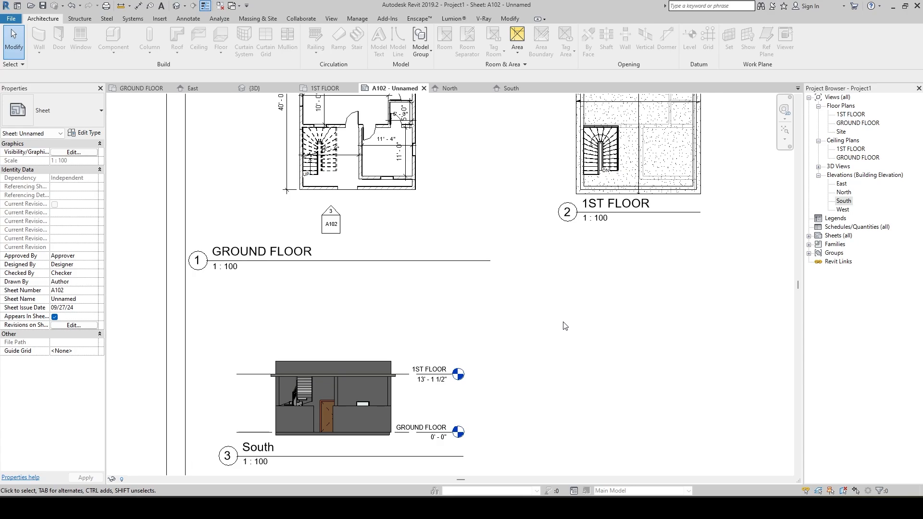
{"action": "mouse_move", "coordinate": [565, 329]}
{"action": "middle_mouse_down"}
{"action": "mouse_move", "coordinate": [570, 358]}
{"action": "mouse_move", "coordinate": [563, 336]}
{"action": "middle_mouse_up"}
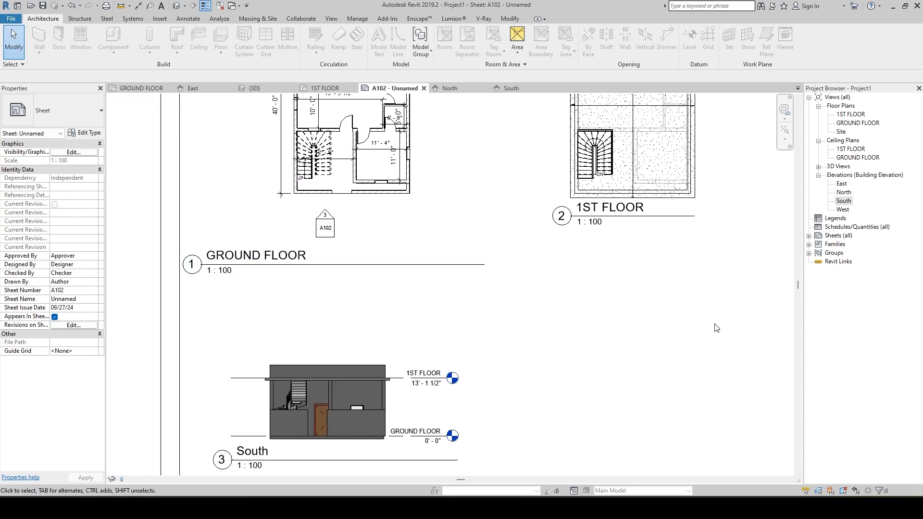
{"action": "scroll", "coordinate": [270, 136], "scroll_direction": "down", "scroll_amount": 3}
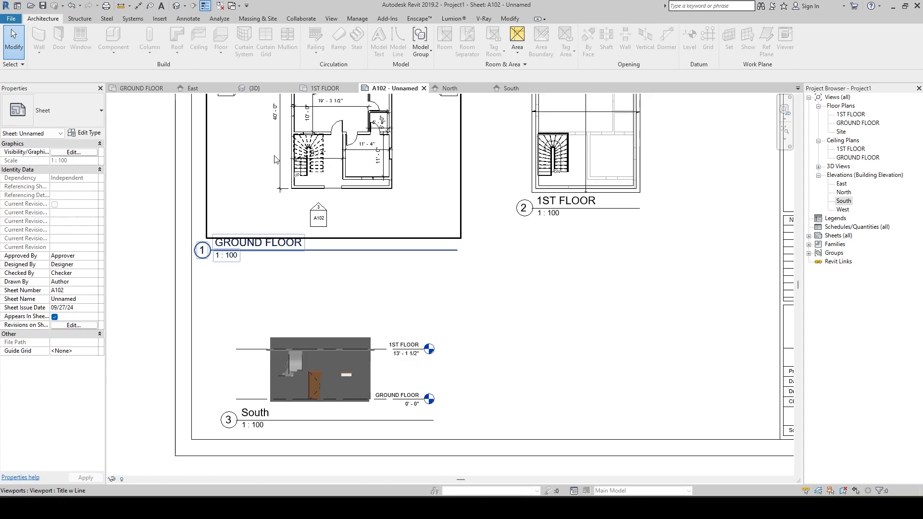
Open the GROUND FLOOR plan and draw a building section line running vertically through the whole house, from below the plan to above it.
{"action": "left_click", "coordinate": [144, 89]}
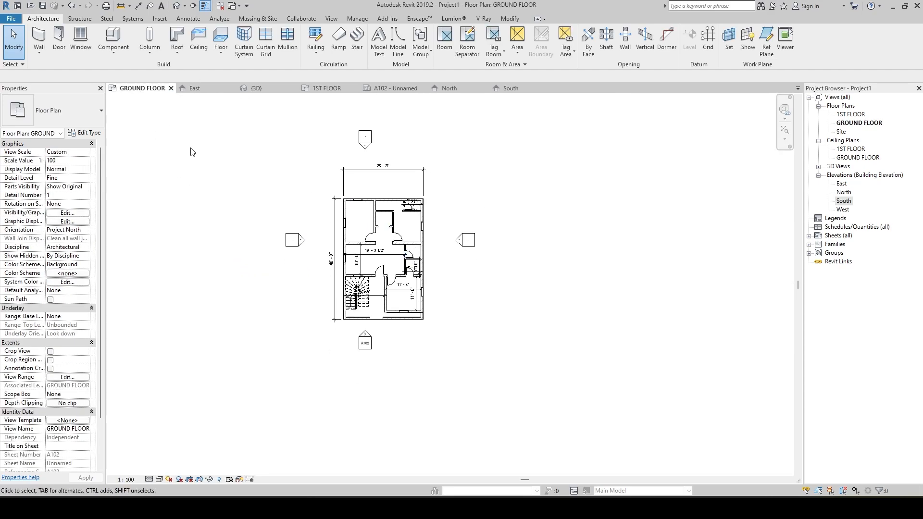
{"action": "left_click", "coordinate": [194, 7]}
{"action": "left_click", "coordinate": [389, 337]}
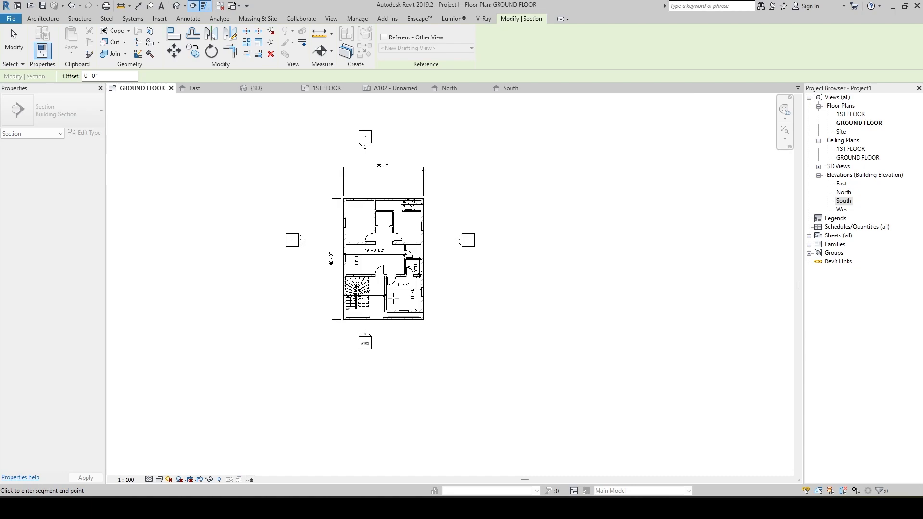
{"action": "left_click", "coordinate": [389, 136]}
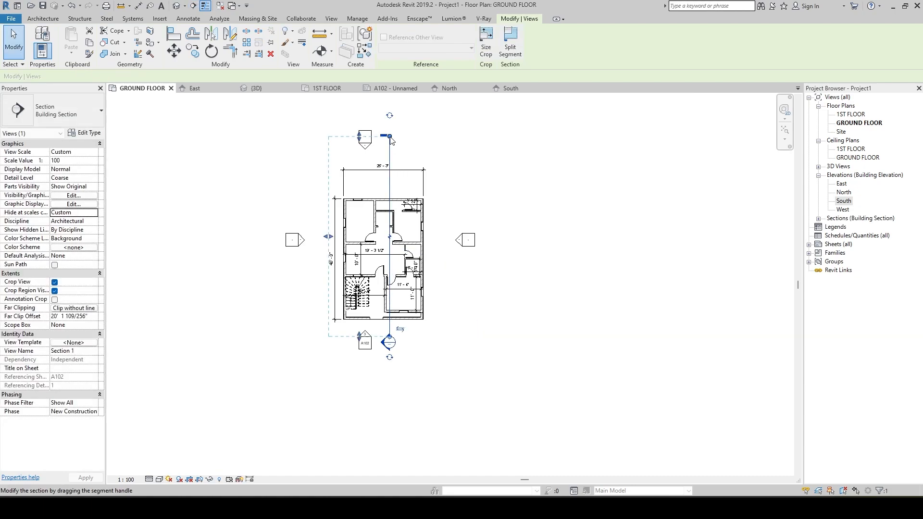
{"action": "scroll", "coordinate": [402, 267], "scroll_direction": "up", "scroll_amount": 2}
{"action": "key", "text": "Escape"}
{"action": "key", "text": "Escape"}
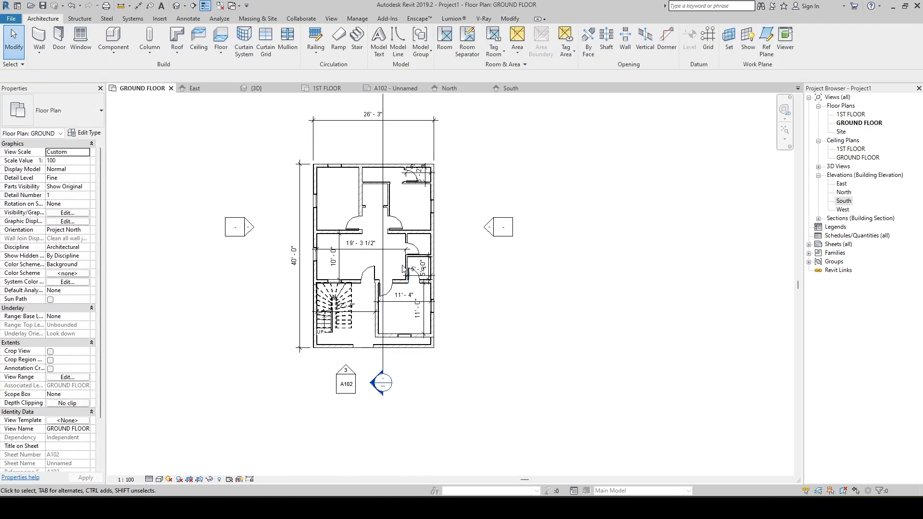
Move the section line toward the left exterior wall so it cuts through the staircase flight.
{"action": "left_click", "coordinate": [382, 231]}
{"action": "left_click_drag", "start_coordinate": [382, 231], "coordinate": [323, 231]}
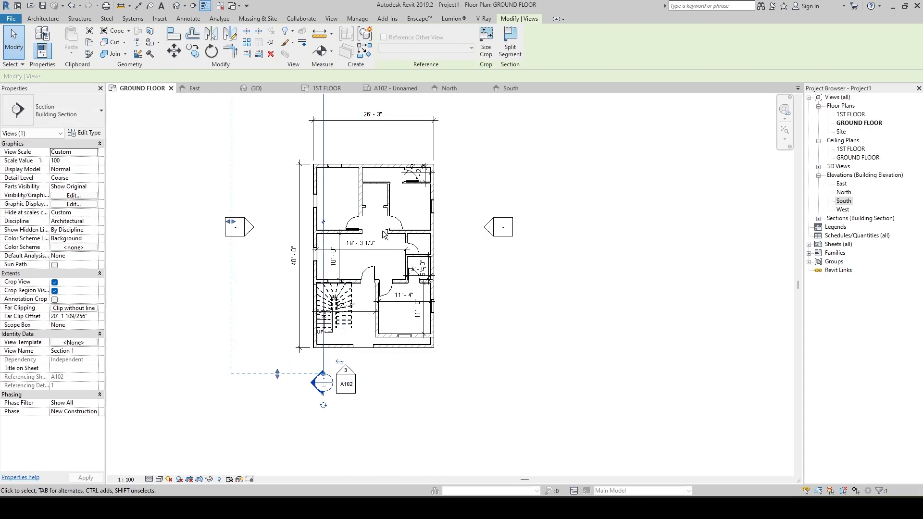
{"action": "key", "text": "Right"}
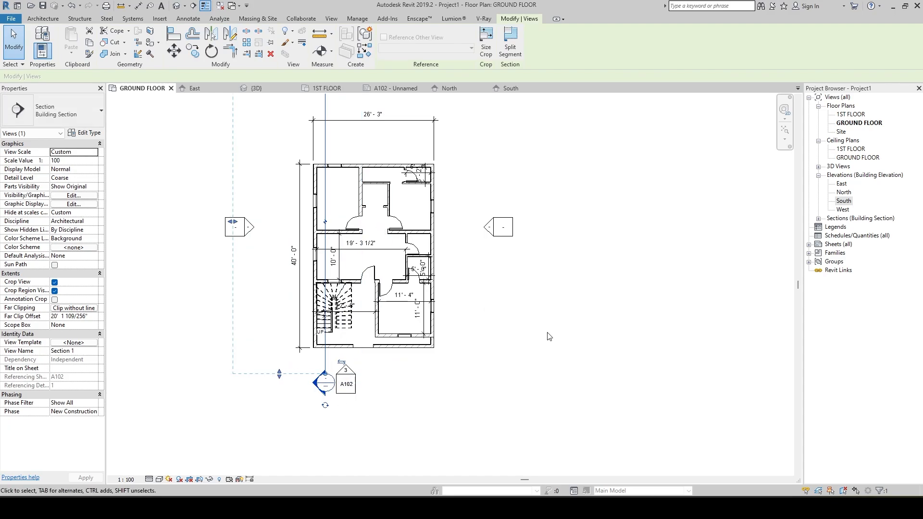
{"action": "left_click", "coordinate": [585, 256]}
Flip the section's viewing direction so it looks across the building toward the right side of the plan.
{"action": "middle_click_drag", "start_coordinate": [422, 132], "coordinate": [403, 233]}
{"action": "left_click", "coordinate": [303, 176]}
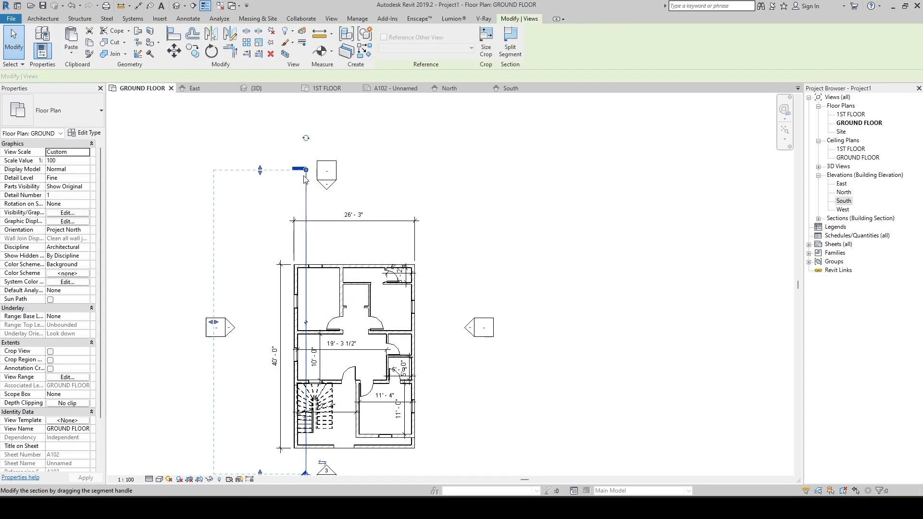
{"action": "middle_click_drag", "start_coordinate": [388, 296], "coordinate": [442, 183]}
{"action": "scroll", "coordinate": [357, 351], "scroll_direction": "up", "scroll_amount": 3}
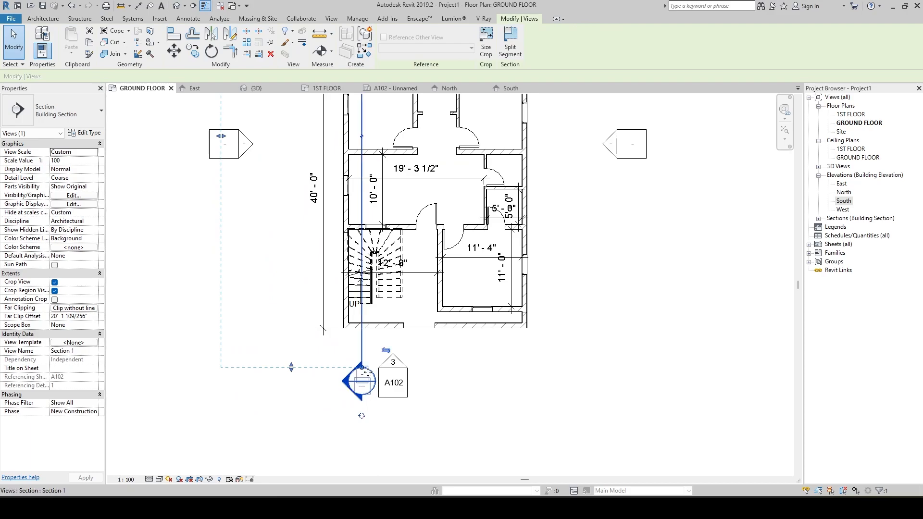
{"action": "scroll", "coordinate": [382, 358], "scroll_direction": "up", "scroll_amount": 2}
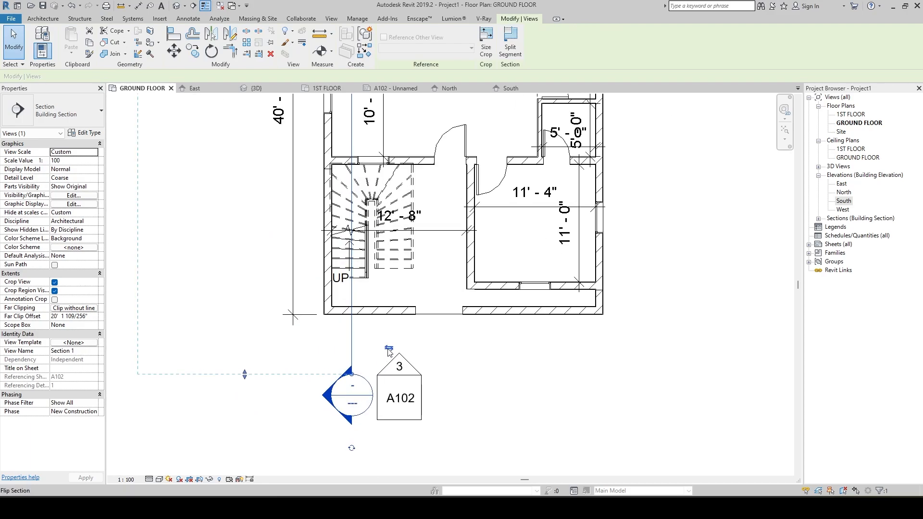
{"action": "left_click", "coordinate": [389, 349]}
{"action": "scroll", "coordinate": [374, 342], "scroll_direction": "down", "scroll_amount": 2}
{"action": "middle_click_drag", "start_coordinate": [644, 316], "coordinate": [637, 428]}
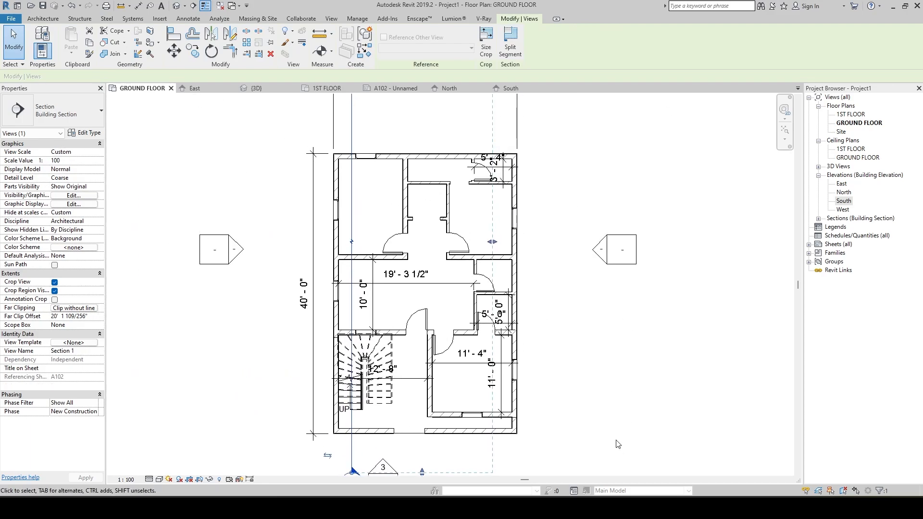
{"action": "scroll", "coordinate": [691, 355], "scroll_direction": "down", "scroll_amount": 2}
{"action": "left_click", "coordinate": [704, 261]}
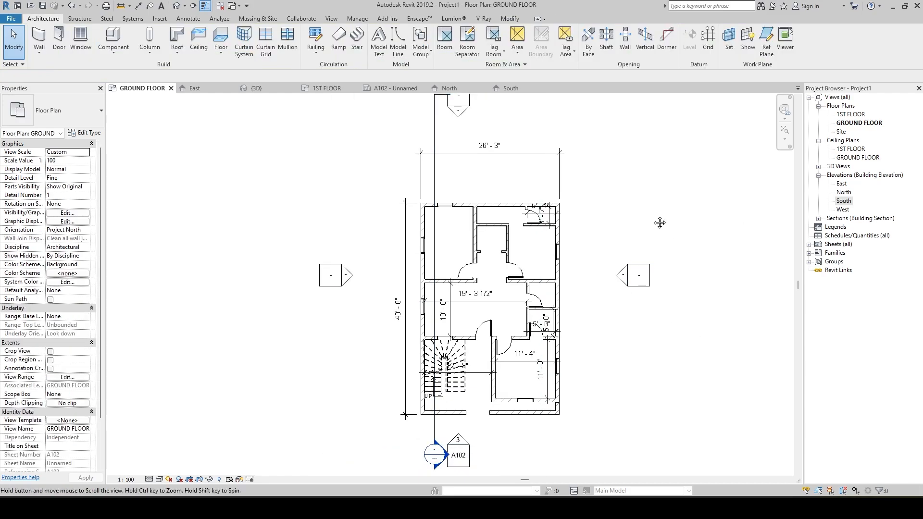
Place the Section 1 view on sheet A102 beside the South elevation, below the 1ST FLOOR plan.
{"action": "left_click", "coordinate": [831, 219]}
{"action": "left_click", "coordinate": [819, 219]}
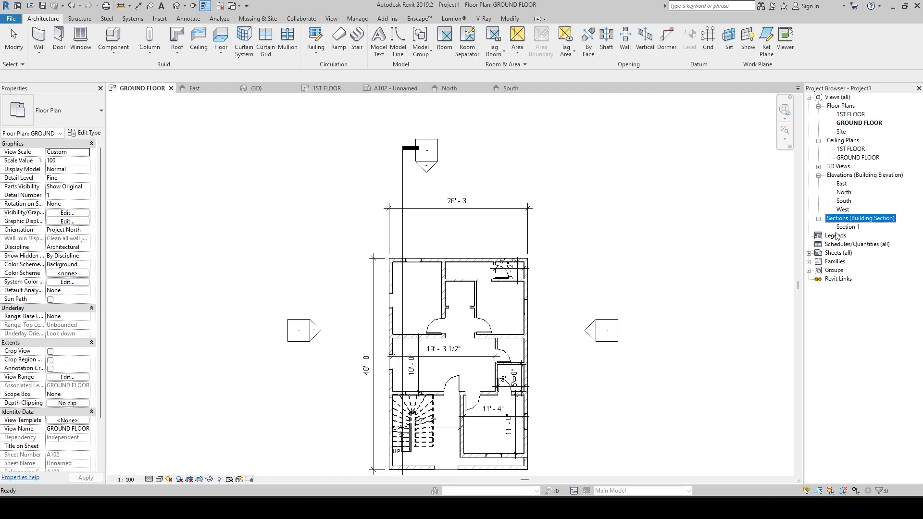
{"action": "left_click", "coordinate": [849, 227]}
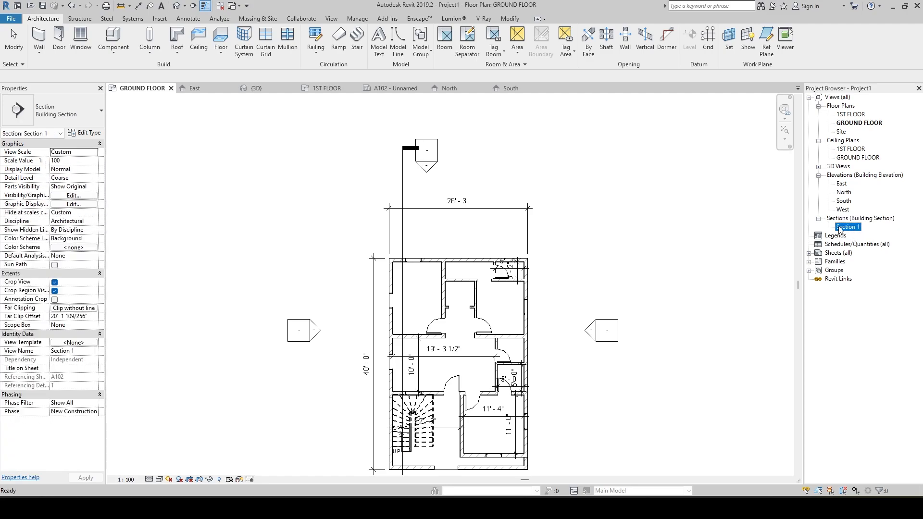
{"action": "left_click", "coordinate": [401, 89]}
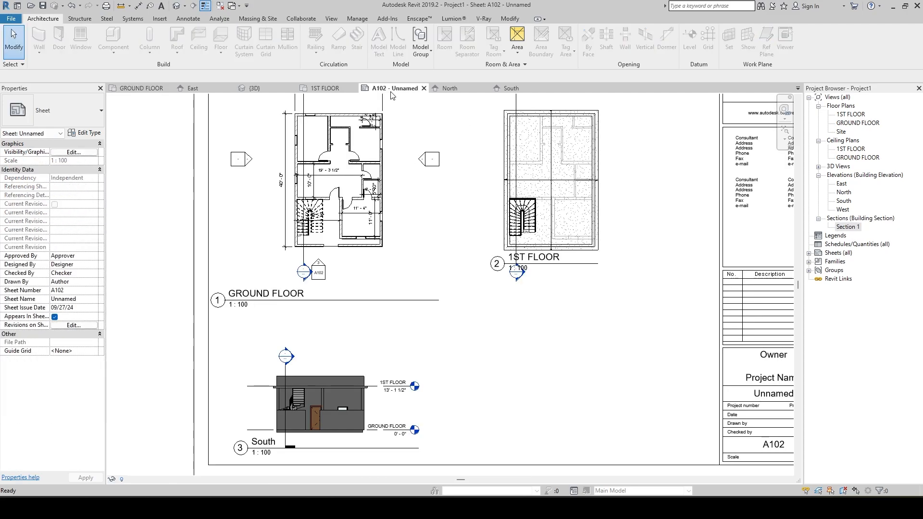
{"action": "left_click", "coordinate": [847, 228]}
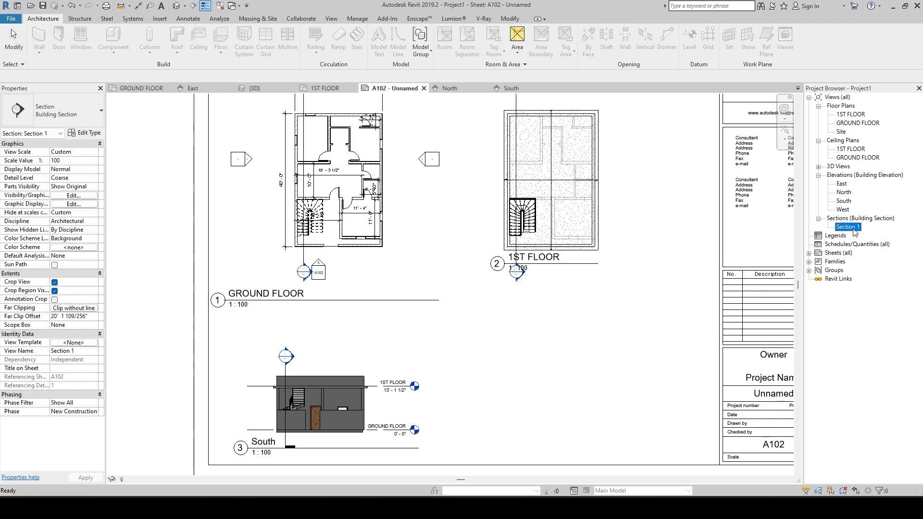
{"action": "left_click", "coordinate": [584, 380]}
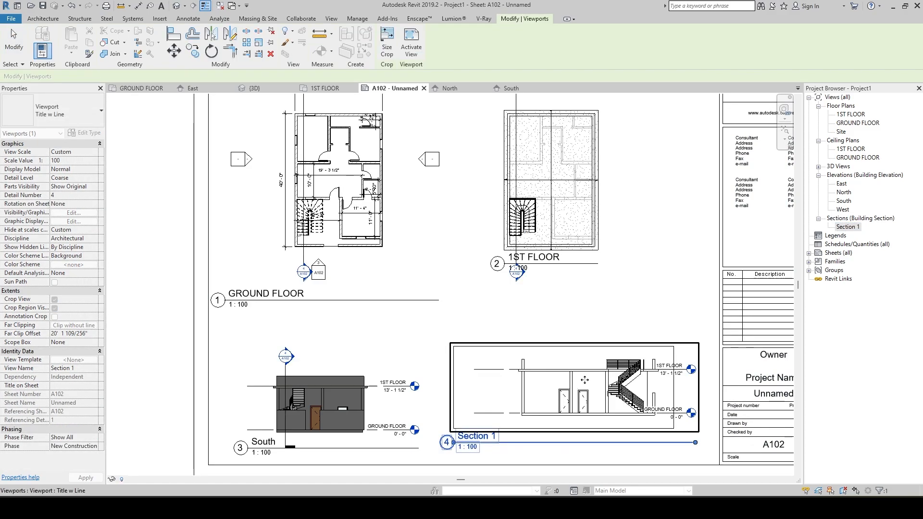
{"action": "key", "text": "Escape"}
{"action": "scroll", "coordinate": [596, 259], "scroll_direction": "up", "scroll_amount": 3}
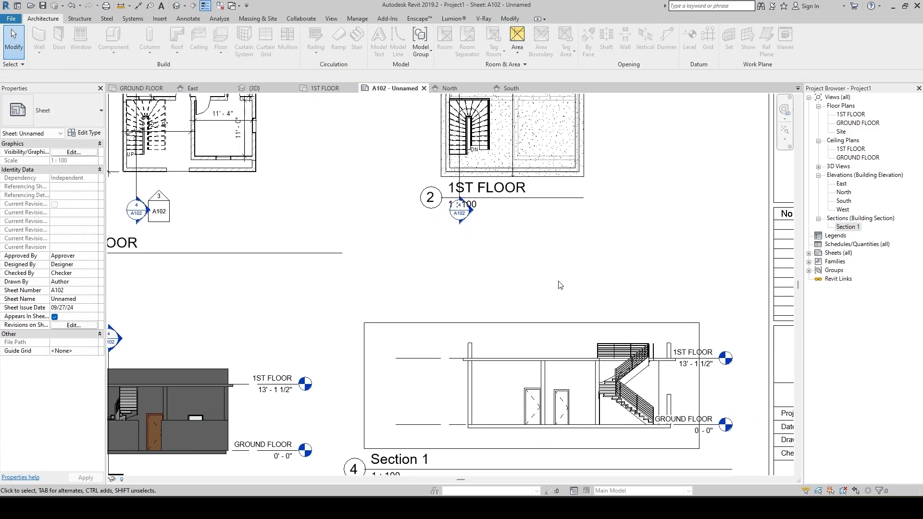
In the GROUND FLOOR plan, pull the overall width dimension and the section line's upper end closer to the building.
{"action": "left_click", "coordinate": [144, 88]}
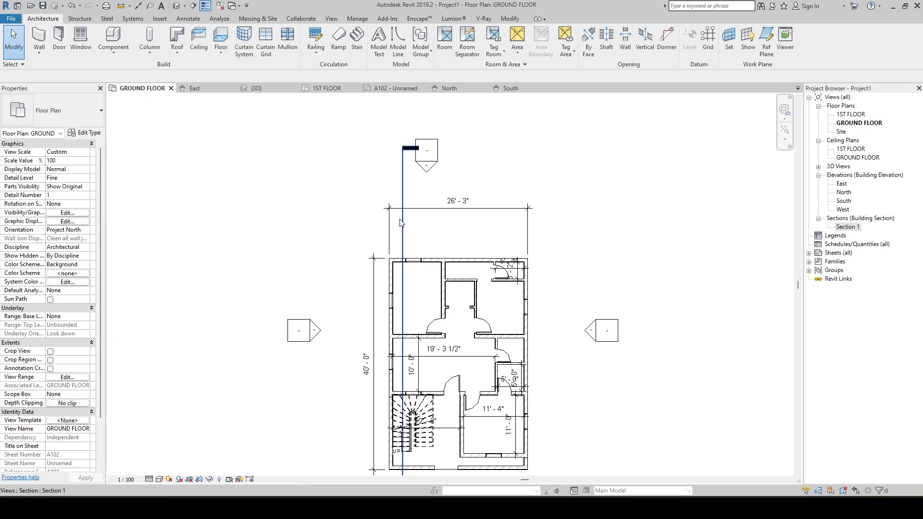
{"action": "left_click", "coordinate": [402, 153]}
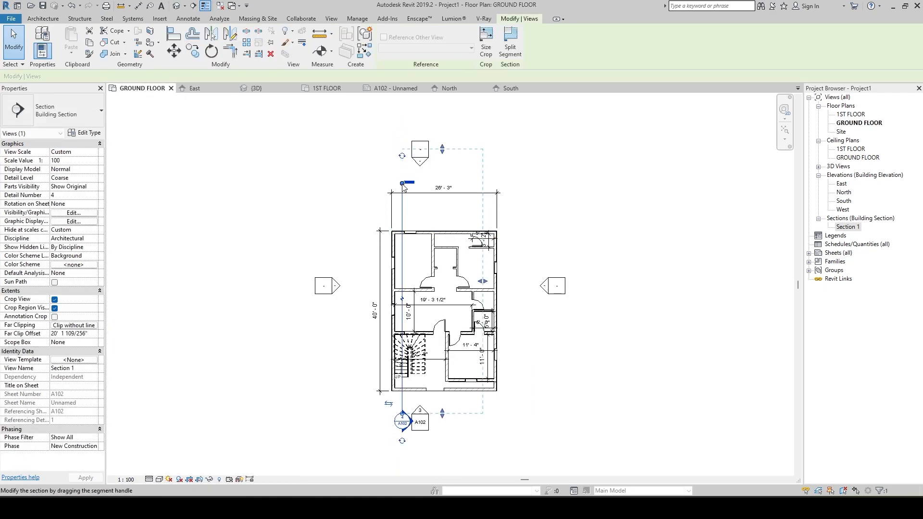
{"action": "left_click", "coordinate": [427, 195]}
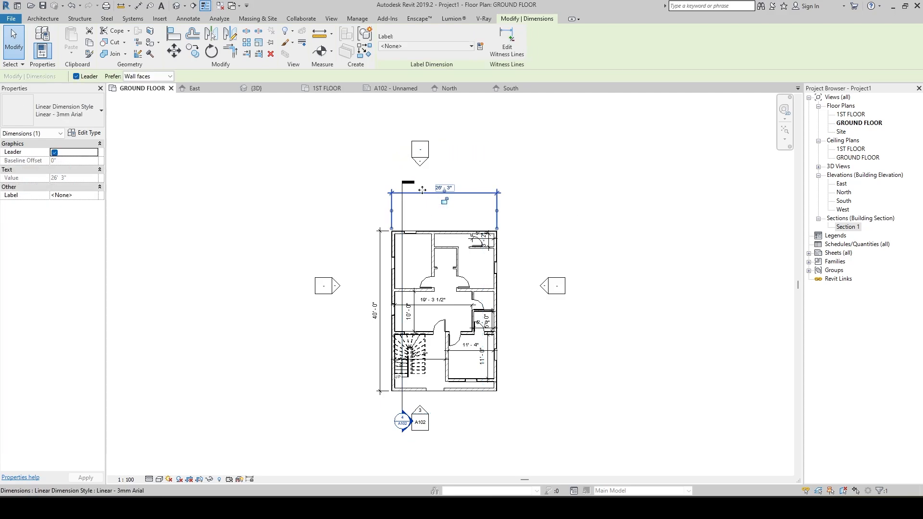
{"action": "scroll", "coordinate": [408, 204], "scroll_direction": "up", "scroll_amount": 2}
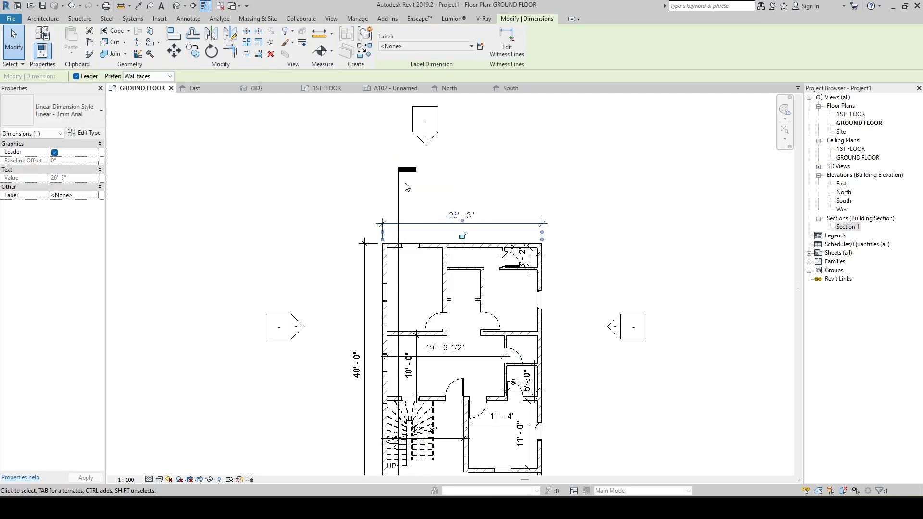
{"action": "left_click", "coordinate": [399, 185]}
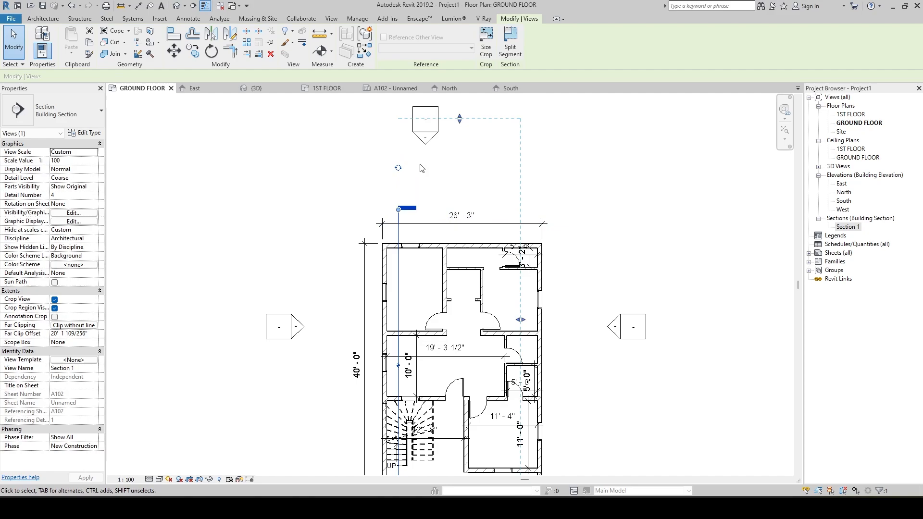
{"action": "left_click", "coordinate": [469, 184]}
Move the elevation markers above and to the right of the GROUND FLOOR plan closer to the building.
{"action": "middle_click_drag", "start_coordinate": [474, 168], "coordinate": [471, 217]}
{"action": "mouse_move", "coordinate": [371, 136]}
{"action": "left_mouse_down"}
{"action": "mouse_move", "coordinate": [467, 216]}
{"action": "mouse_move", "coordinate": [424, 225]}
{"action": "left_mouse_up"}
{"action": "left_click", "coordinate": [519, 207]}
{"action": "middle_click_drag", "start_coordinate": [520, 206], "coordinate": [497, 134]}
{"action": "left_click_drag", "start_coordinate": [661, 247], "coordinate": [582, 337]}
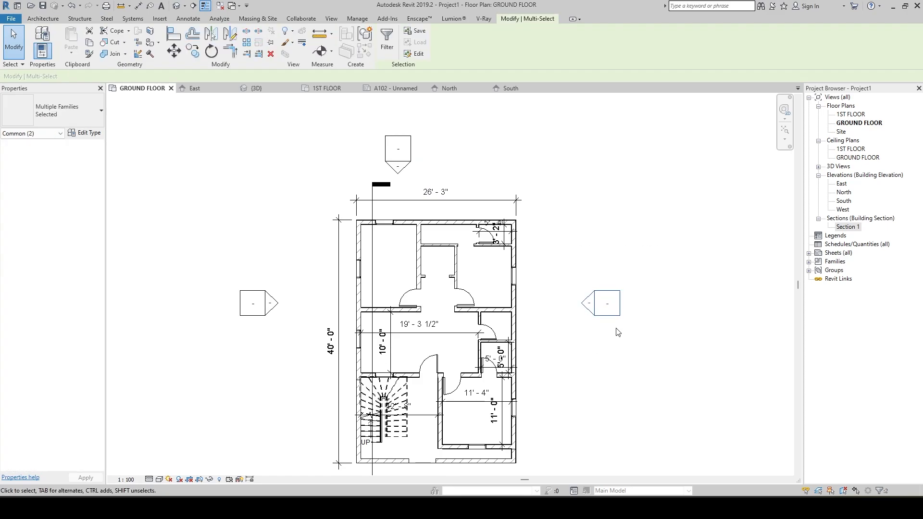
{"action": "left_click_drag", "start_coordinate": [605, 307], "coordinate": [554, 317]}
Move the elevation marker on the left side of the GROUND FLOOR plan closer to the building.
{"action": "scroll", "coordinate": [612, 396], "scroll_direction": "down", "scroll_amount": 3}
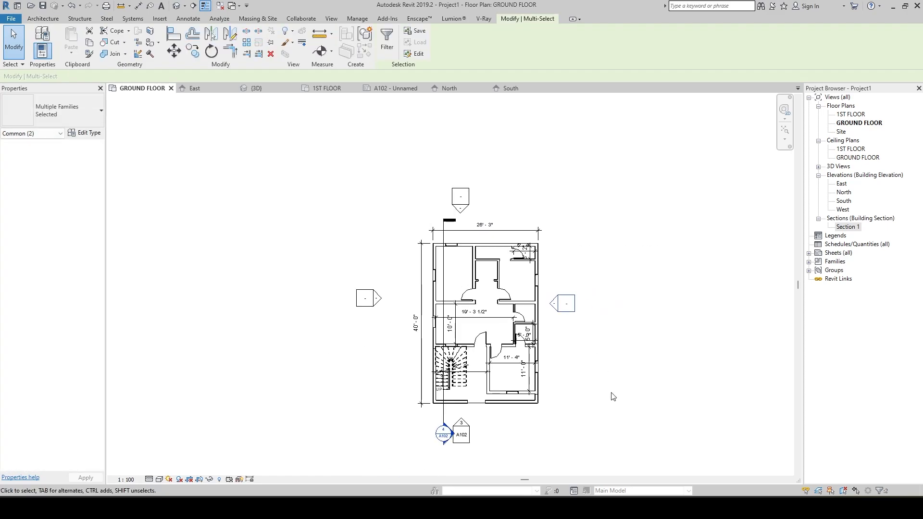
{"action": "scroll", "coordinate": [408, 422], "scroll_direction": "up", "scroll_amount": 2}
{"action": "left_click", "coordinate": [306, 193]}
{"action": "left_click", "coordinate": [349, 220]}
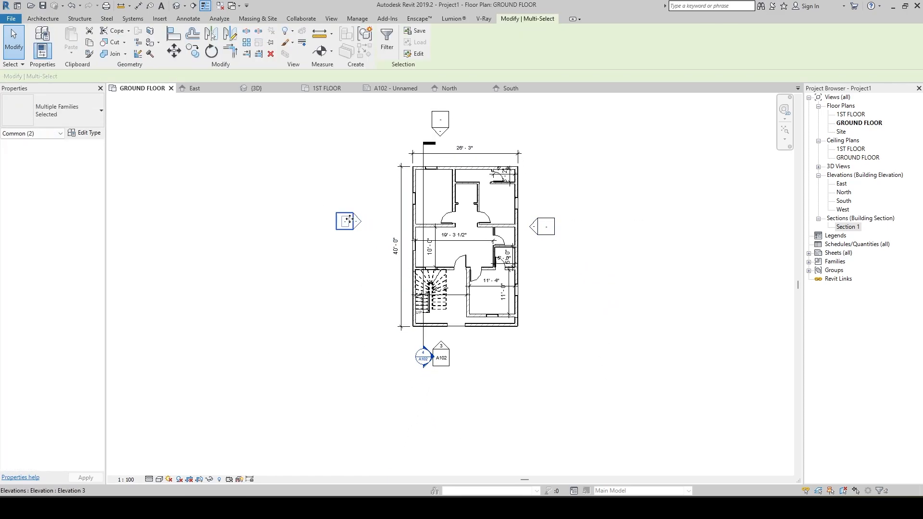
{"action": "left_click_drag", "start_coordinate": [353, 228], "coordinate": [374, 229]}
{"action": "left_click", "coordinate": [664, 252]}
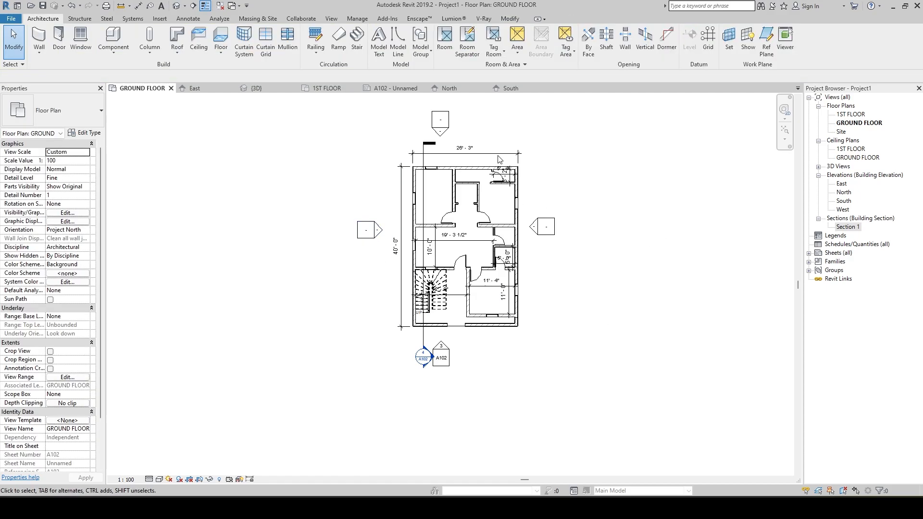
Return to sheet A102 and shift the GROUND FLOOR view title right so it sits more centrally beneath its plan.
{"action": "left_click", "coordinate": [395, 88]}
{"action": "scroll", "coordinate": [486, 235], "scroll_direction": "down", "scroll_amount": 4}
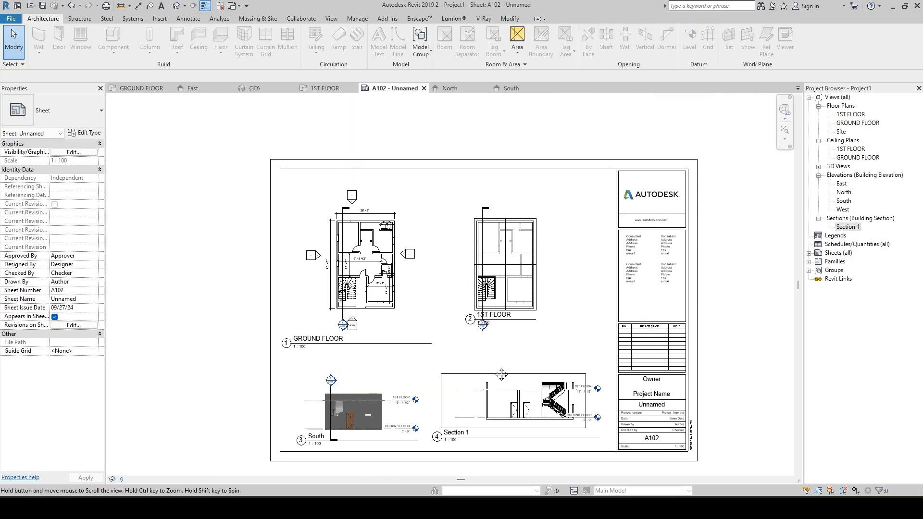
{"action": "scroll", "coordinate": [294, 341], "scroll_direction": "up", "scroll_amount": 2}
{"action": "left_click", "coordinate": [318, 328]}
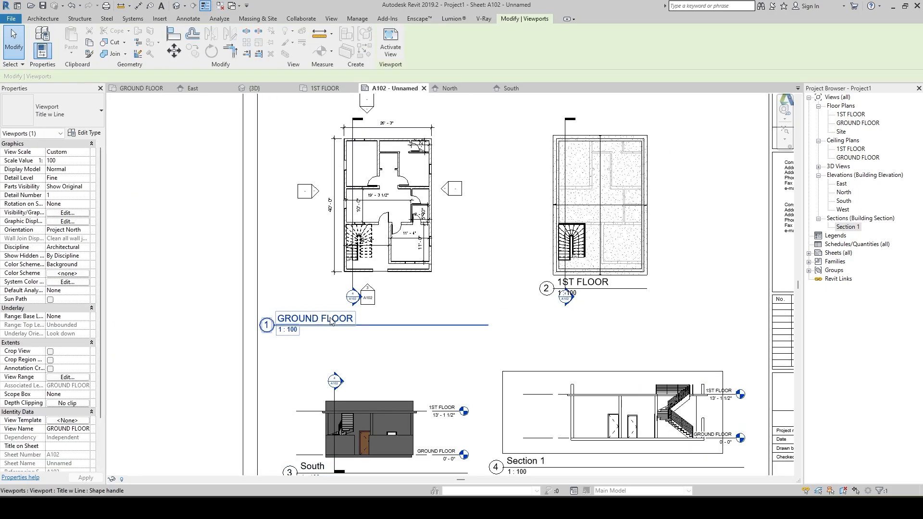
{"action": "left_click_drag", "start_coordinate": [349, 325], "coordinate": [379, 325]}
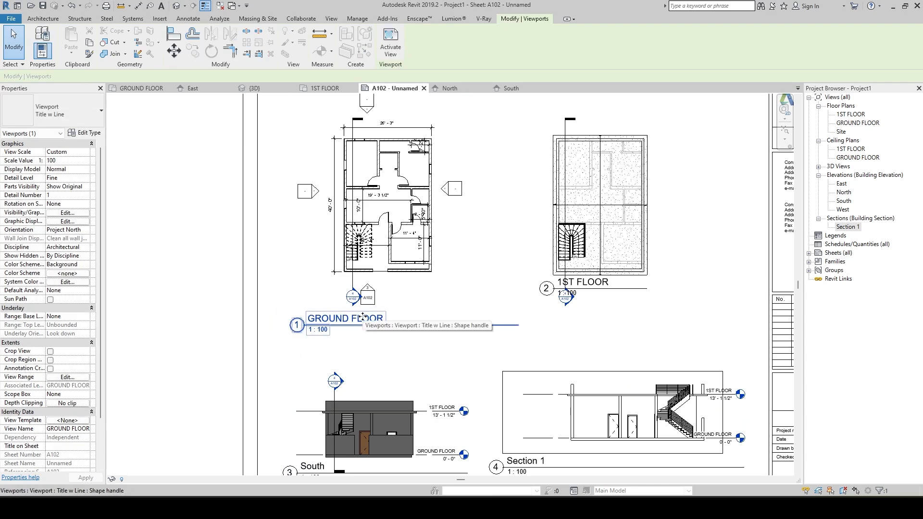
{"action": "left_click", "coordinate": [450, 367]}
Lower the 1ST FLOOR view title so it sits clear beneath its plan's section marker, level with the GROUND FLOOR title.
{"action": "scroll", "coordinate": [453, 375], "scroll_direction": "down", "scroll_amount": 2}
{"action": "left_click", "coordinate": [567, 337]}
{"action": "scroll", "coordinate": [566, 337], "scroll_direction": "up", "scroll_amount": 2}
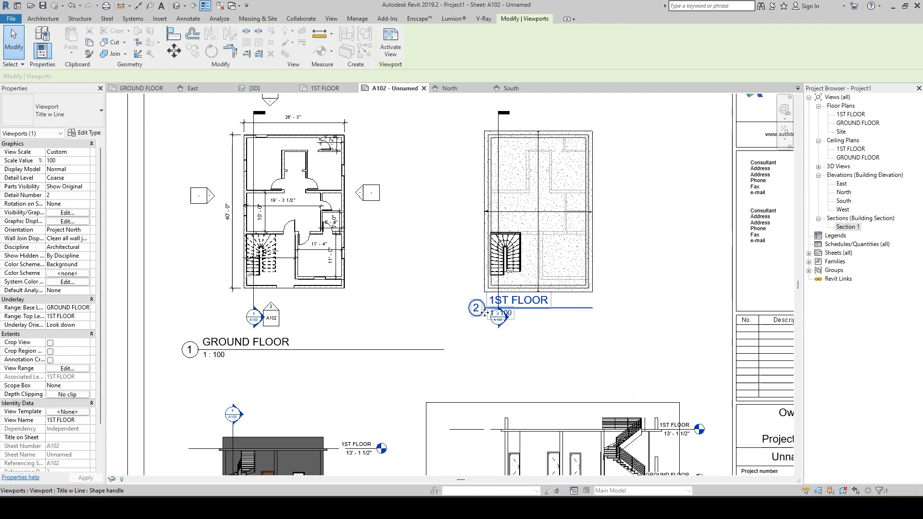
{"action": "left_click_drag", "start_coordinate": [486, 312], "coordinate": [473, 349]}
{"action": "scroll", "coordinate": [473, 349], "scroll_direction": "down", "scroll_amount": 2}
{"action": "scroll", "coordinate": [653, 377], "scroll_direction": "up", "scroll_amount": 2}
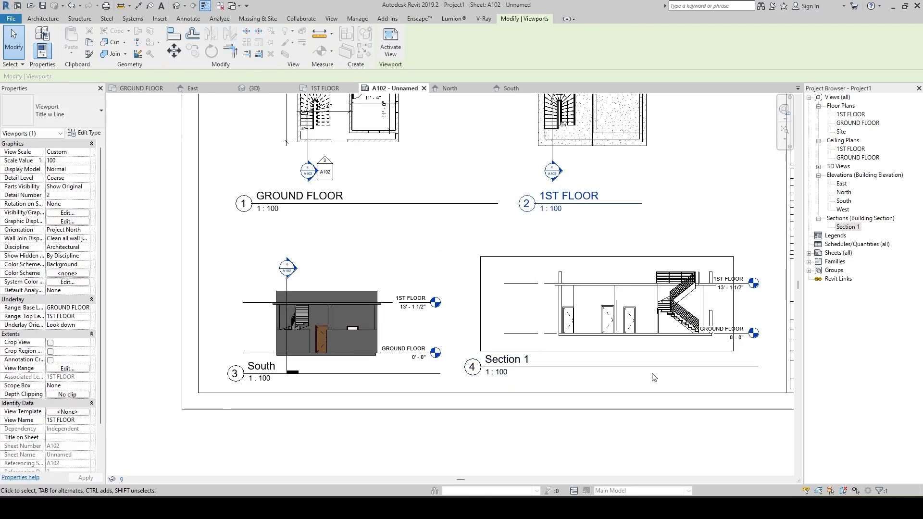
Activate the Section 1 view on the sheet, pull its crop region's left edge closer to the building, and deactivate the view.
{"action": "middle_click_drag", "start_coordinate": [557, 313], "coordinate": [473, 322]}
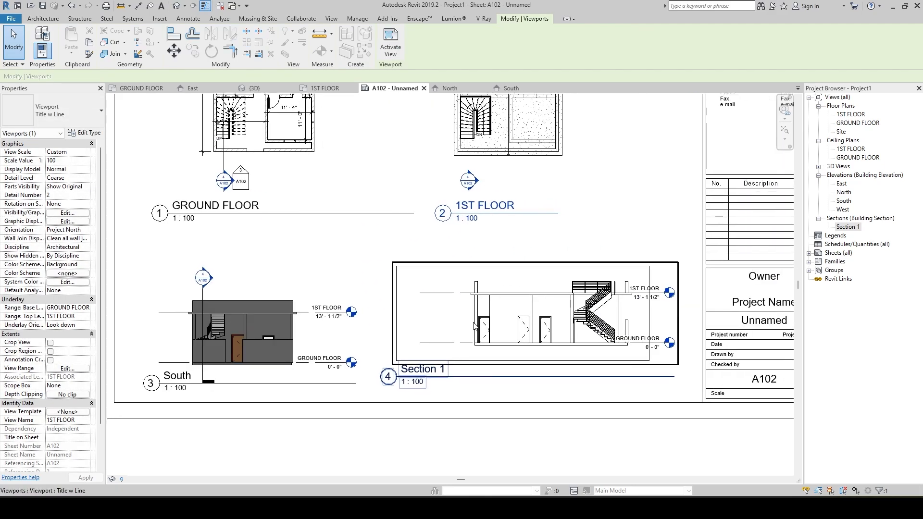
{"action": "double_click", "coordinate": [399, 304]}
{"action": "left_click", "coordinate": [416, 305]}
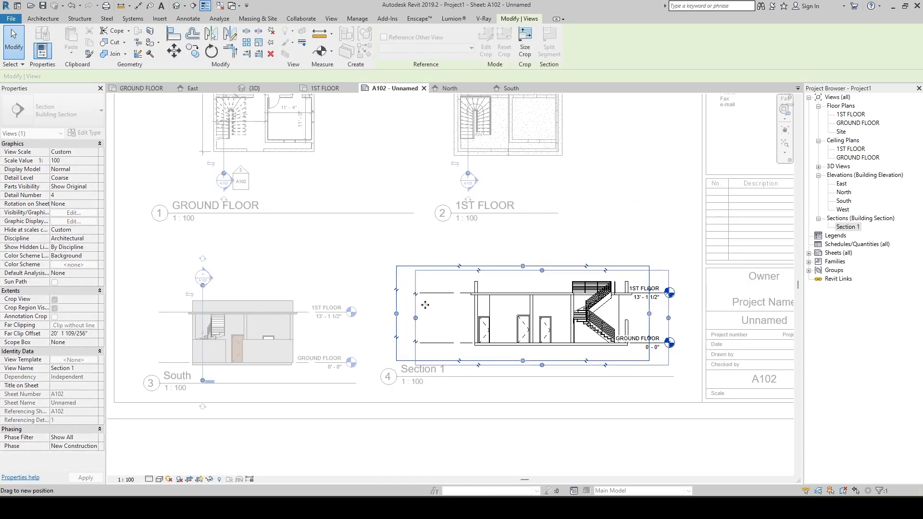
{"action": "left_click_drag", "start_coordinate": [425, 304], "coordinate": [408, 301]}
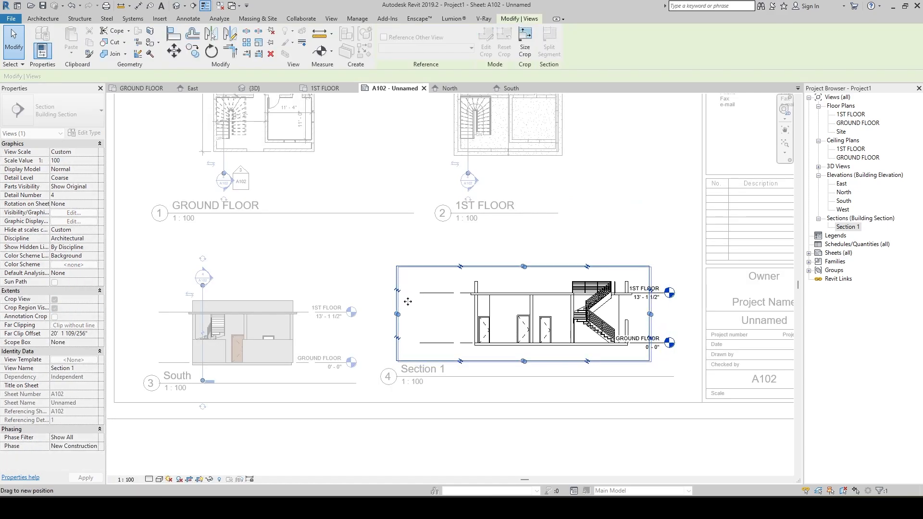
{"action": "left_click", "coordinate": [409, 306]}
{"action": "left_click", "coordinate": [399, 314]}
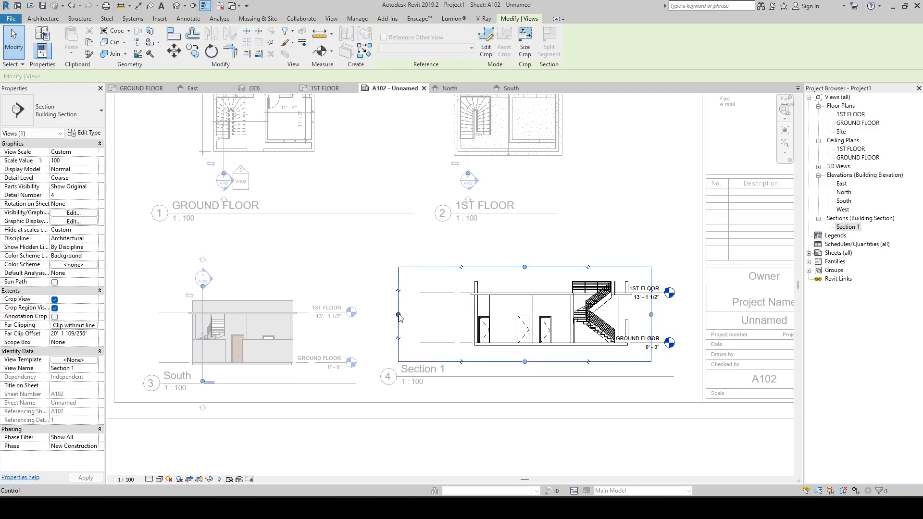
{"action": "left_click_drag", "start_coordinate": [427, 313], "coordinate": [457, 313]}
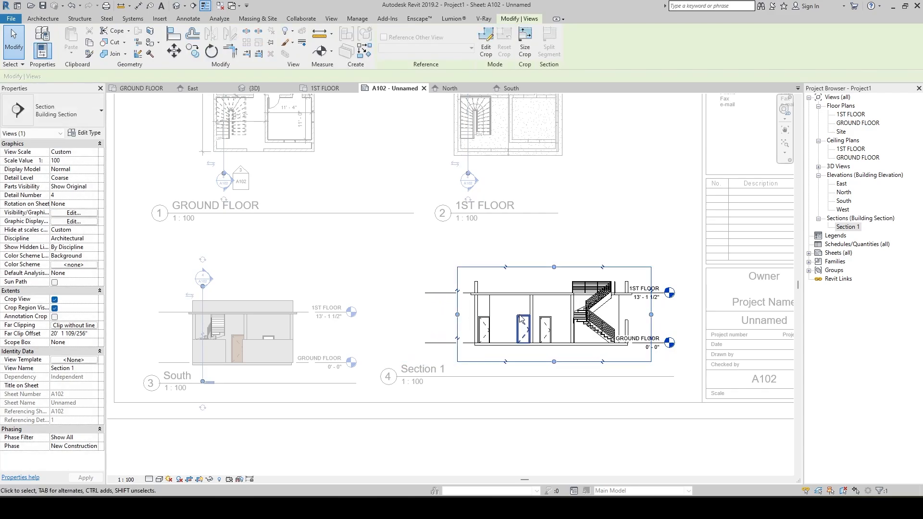
{"action": "scroll", "coordinate": [580, 308], "scroll_direction": "up", "scroll_amount": 2}
{"action": "left_click", "coordinate": [313, 285]}
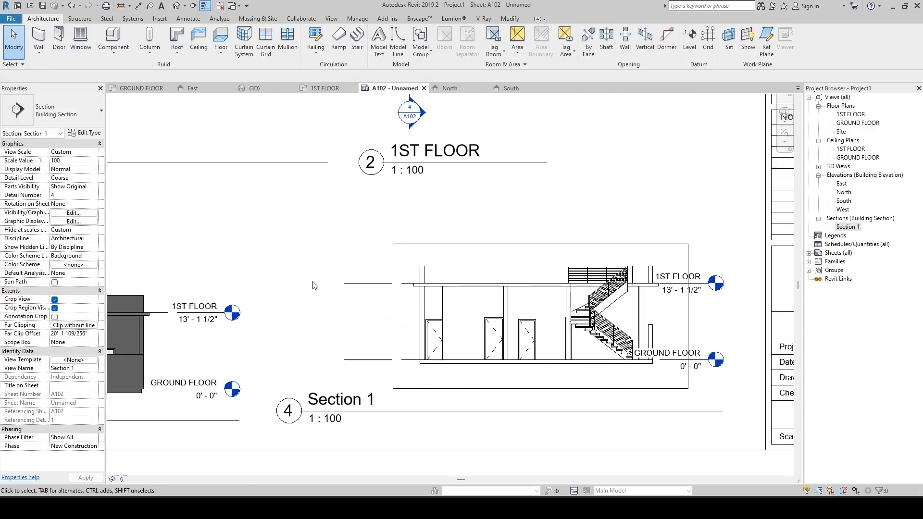
Open the Section 1 view and shorten the left ends of the 1ST FLOOR and GROUND FLOOR level lines toward the building.
{"action": "scroll", "coordinate": [313, 285], "scroll_direction": "down", "scroll_amount": 5}
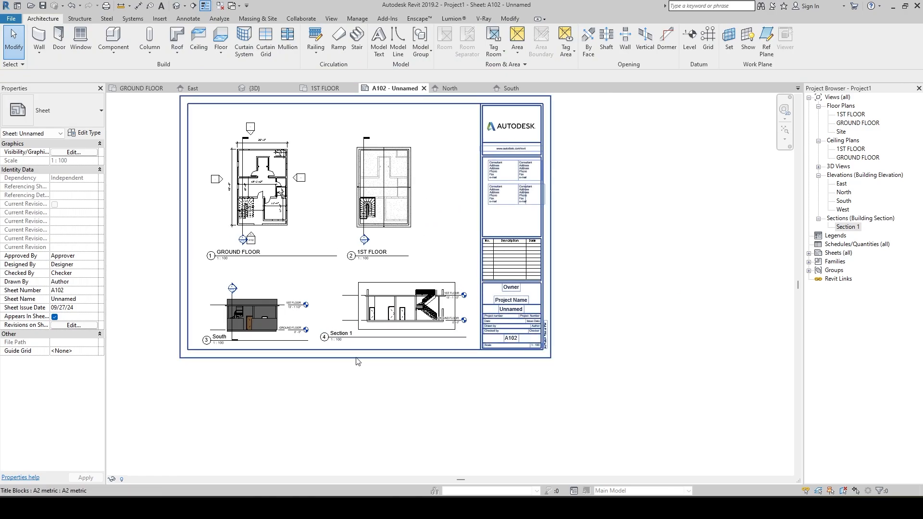
{"action": "scroll", "coordinate": [276, 238], "scroll_direction": "up", "scroll_amount": 2}
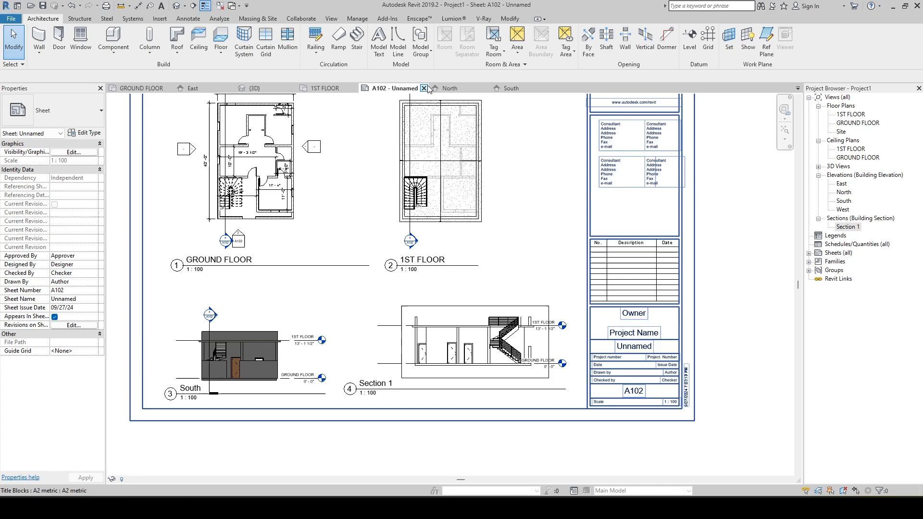
{"action": "double_click", "coordinate": [847, 227]}
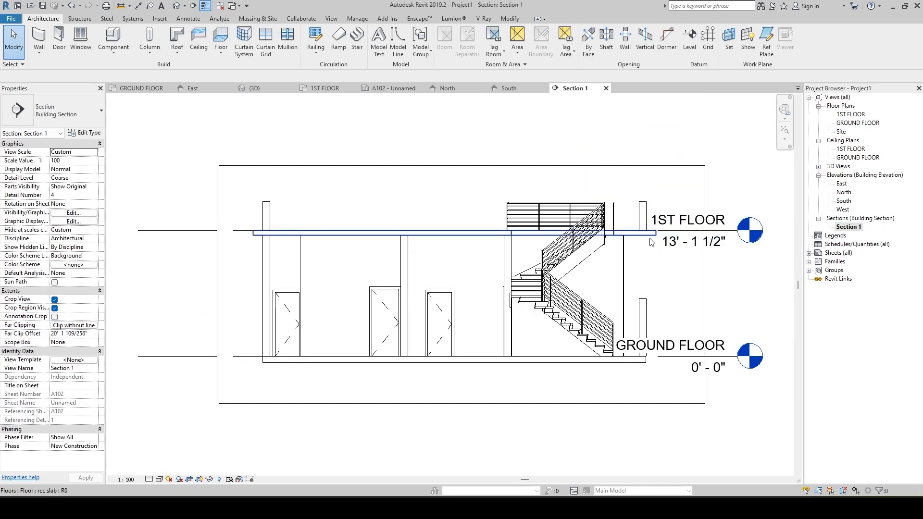
{"action": "scroll", "coordinate": [369, 250], "scroll_direction": "down", "scroll_amount": 2}
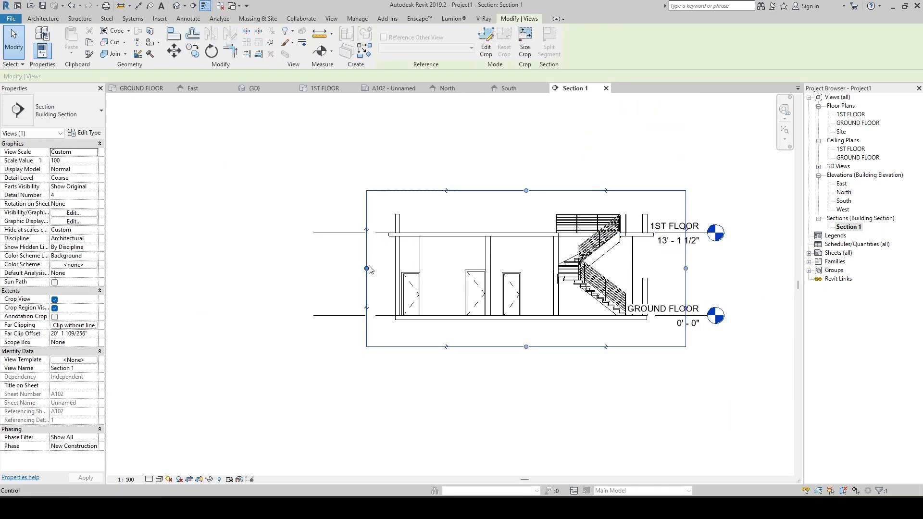
{"action": "left_click", "coordinate": [321, 235]}
{"action": "left_click_drag", "start_coordinate": [314, 233], "coordinate": [377, 234]}
{"action": "left_click", "coordinate": [297, 258]}
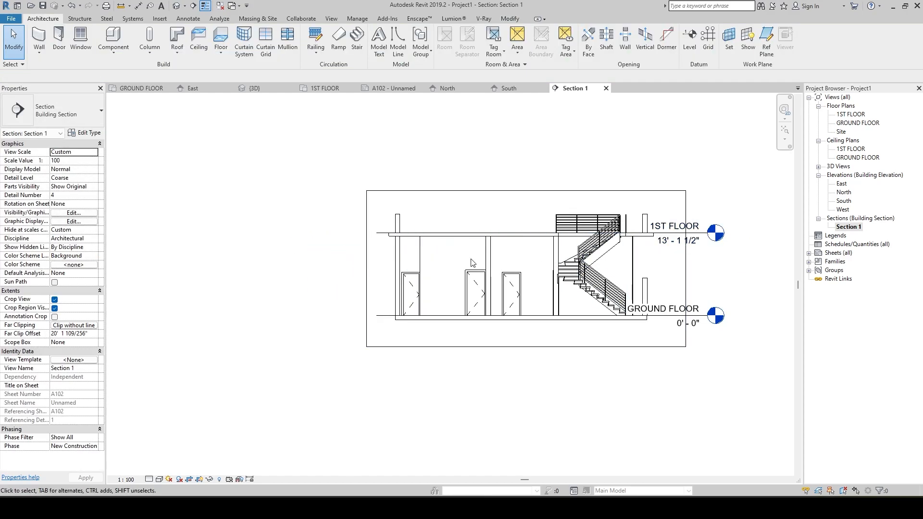
Set the Section 1 view's detail level to Fine and its visual style to Realistic.
{"action": "scroll", "coordinate": [483, 201], "scroll_direction": "up", "scroll_amount": 3}
{"action": "middle_click_drag", "start_coordinate": [457, 307], "coordinate": [442, 261]}
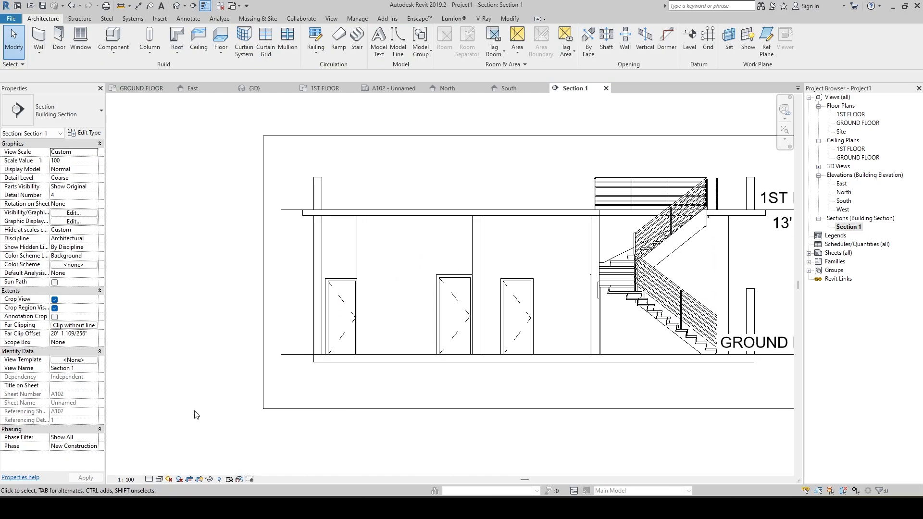
{"action": "left_click", "coordinate": [159, 479]}
{"action": "left_click", "coordinate": [159, 468]}
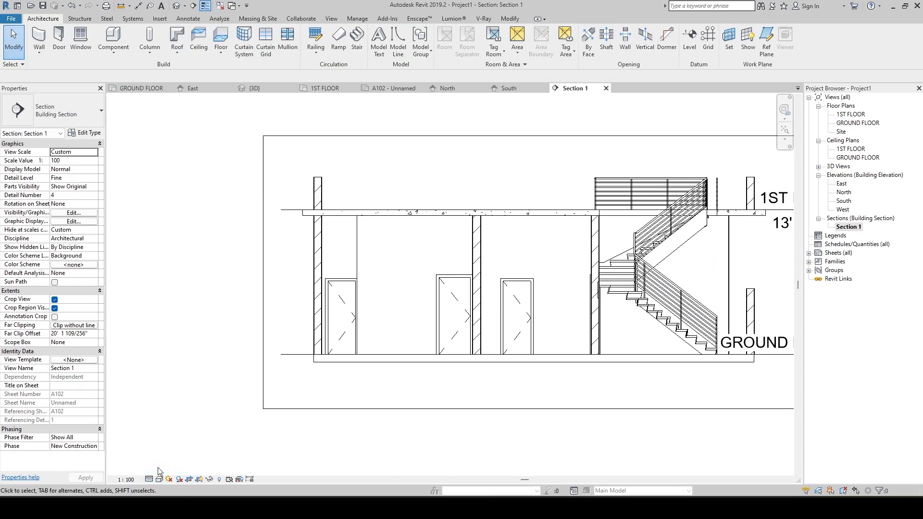
{"action": "left_click", "coordinate": [160, 479]}
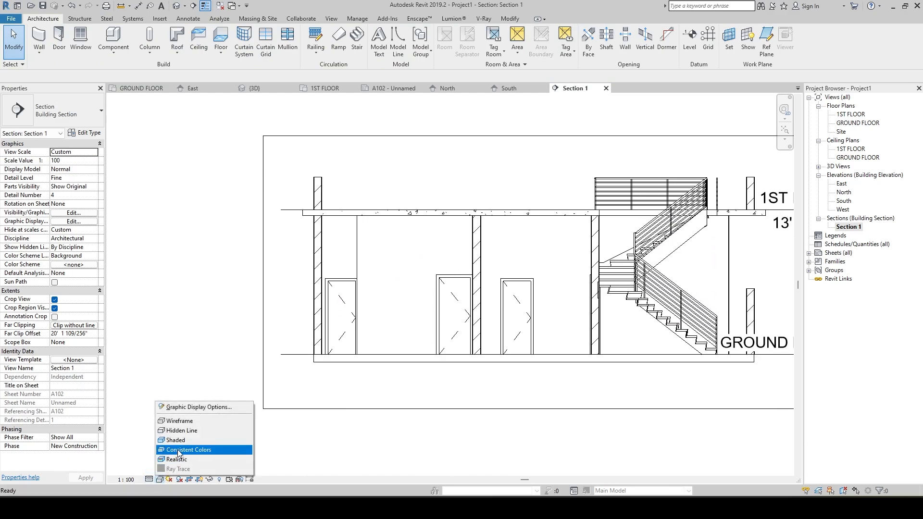
{"action": "left_click", "coordinate": [172, 460]}
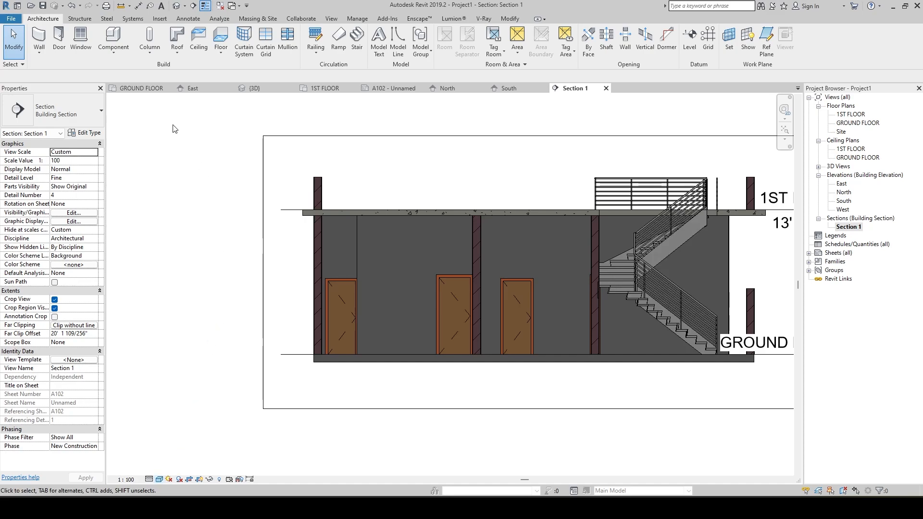
Return to sheet A102 and examine the coloured Section 1 view, its title and its placement beside the South elevation.
{"action": "left_click", "coordinate": [402, 90]}
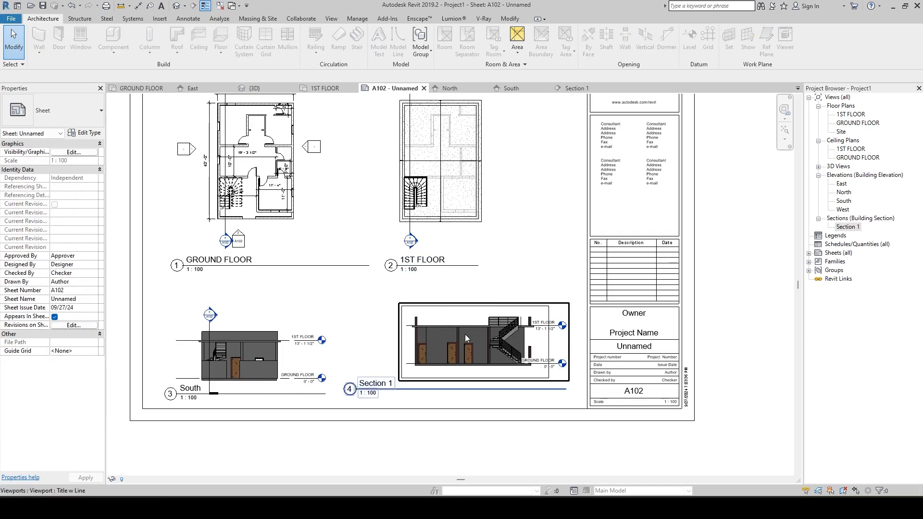
{"action": "scroll", "coordinate": [467, 338], "scroll_direction": "up", "scroll_amount": 4}
{"action": "middle_click_drag", "start_coordinate": [494, 387], "coordinate": [507, 407]}
{"action": "scroll", "coordinate": [514, 256], "scroll_direction": "down", "scroll_amount": 3}
{"action": "middle_click_drag", "start_coordinate": [558, 284], "coordinate": [598, 326]}
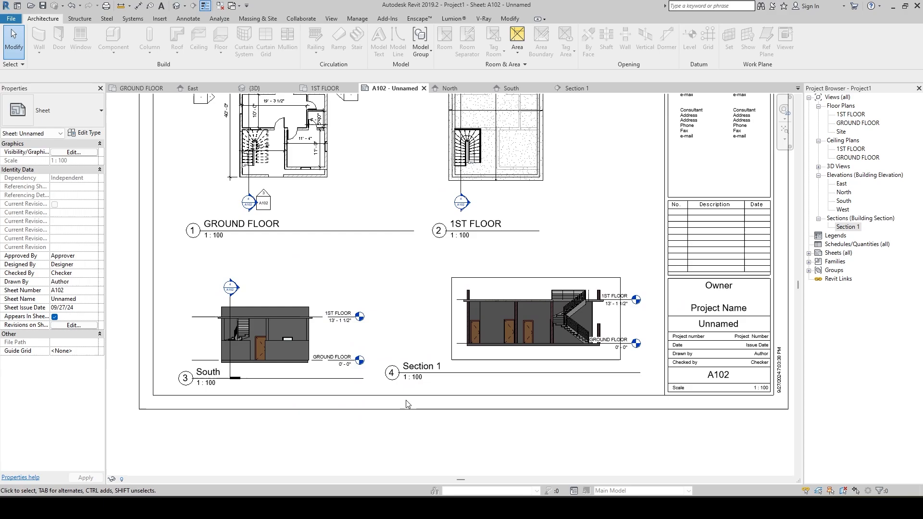
{"action": "scroll", "coordinate": [390, 376], "scroll_direction": "up", "scroll_amount": 3}
{"action": "scroll", "coordinate": [390, 376], "scroll_direction": "up", "scroll_amount": 1}
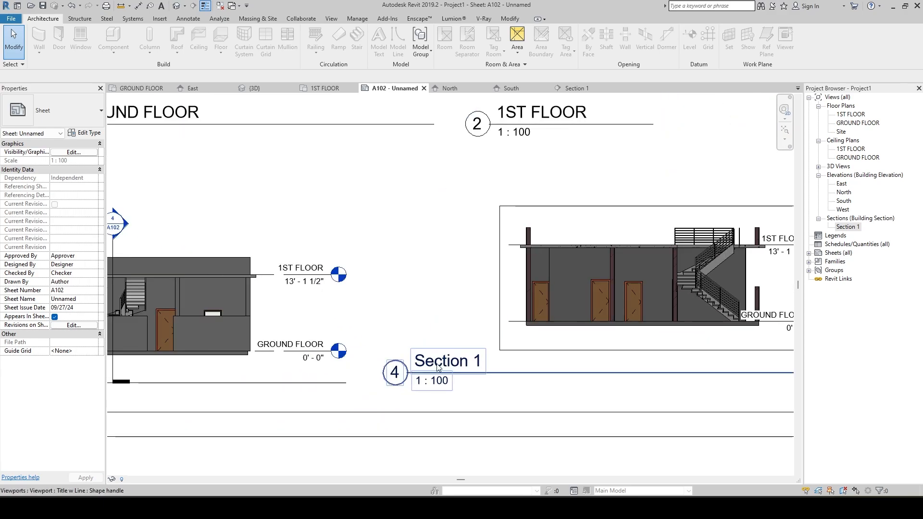
{"action": "scroll", "coordinate": [443, 359], "scroll_direction": "down", "scroll_amount": 3}
{"action": "scroll", "coordinate": [465, 328], "scroll_direction": "down", "scroll_amount": 1}
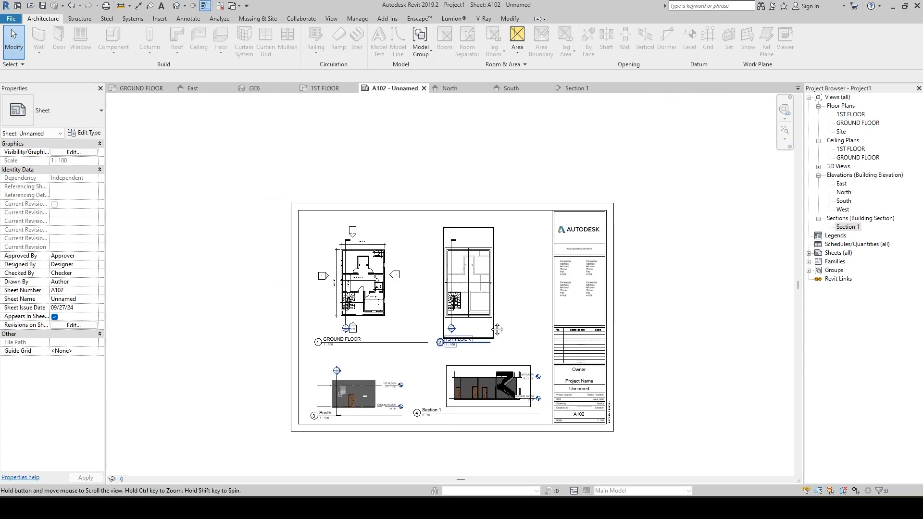
{"action": "scroll", "coordinate": [505, 360], "scroll_direction": "up", "scroll_amount": 3}
{"action": "scroll", "coordinate": [419, 333], "scroll_direction": "down", "scroll_amount": 3}
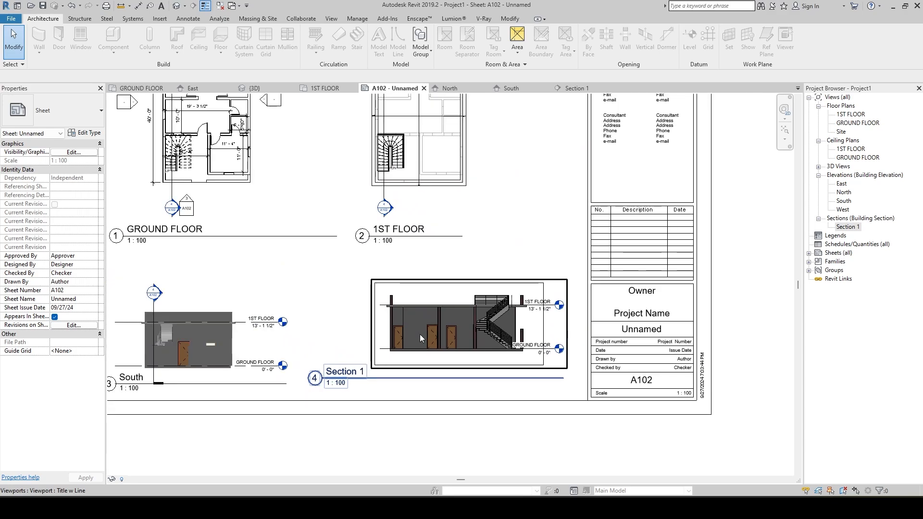
{"action": "middle_click_drag", "start_coordinate": [552, 299], "coordinate": [558, 342]}
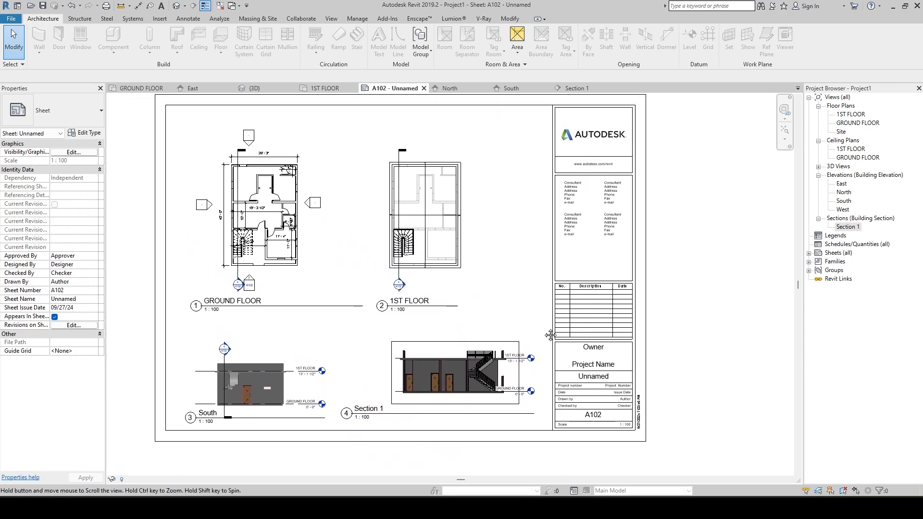
{"action": "scroll", "coordinate": [528, 343], "scroll_direction": "down", "scroll_amount": 1}
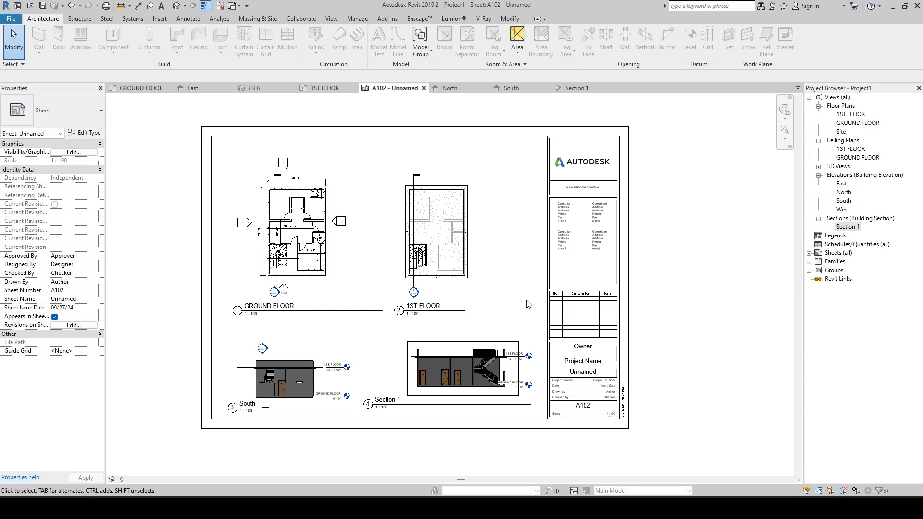
Examine the GROUND FLOOR plan's dimensions up close, and review the arrangement of all four views on sheet A102.
{"action": "scroll", "coordinate": [348, 329], "scroll_direction": "up", "scroll_amount": 7}
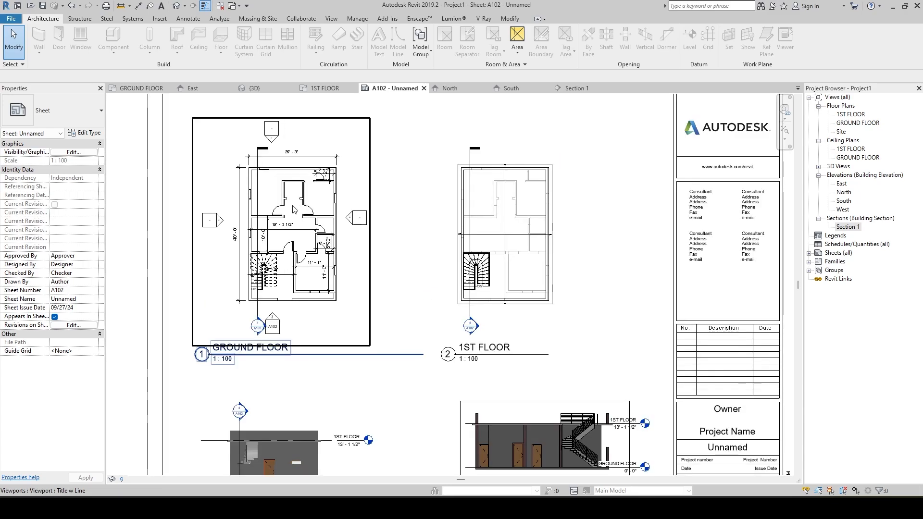
{"action": "middle_click_drag", "start_coordinate": [371, 339], "coordinate": [374, 260]}
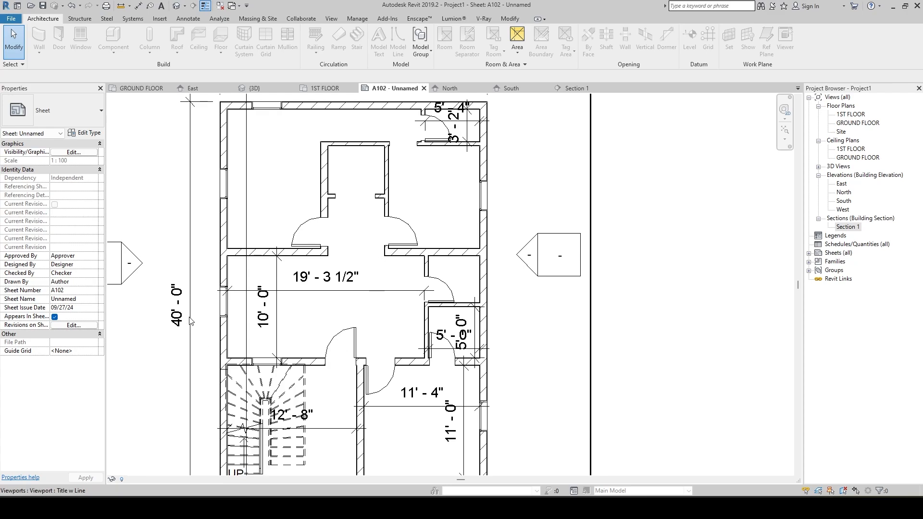
{"action": "scroll", "coordinate": [285, 335], "scroll_direction": "down", "scroll_amount": 3}
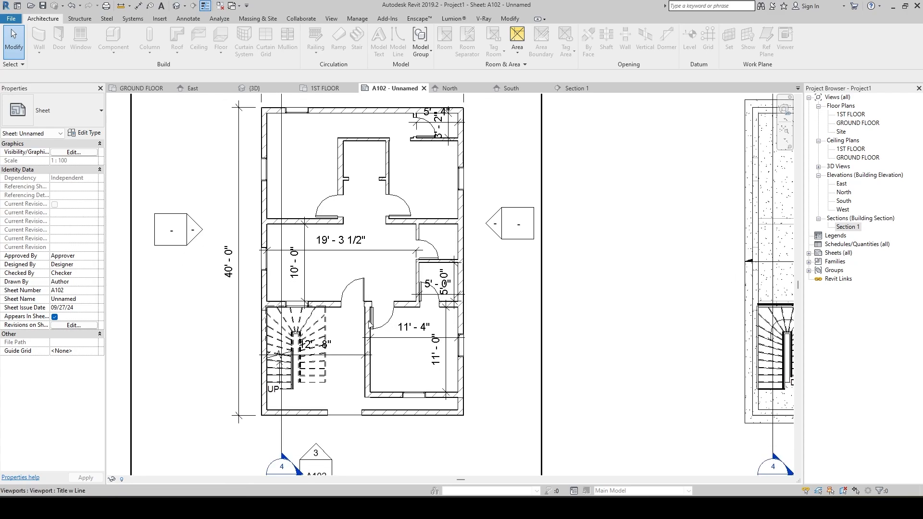
{"action": "middle_click_drag", "start_coordinate": [394, 347], "coordinate": [406, 421]}
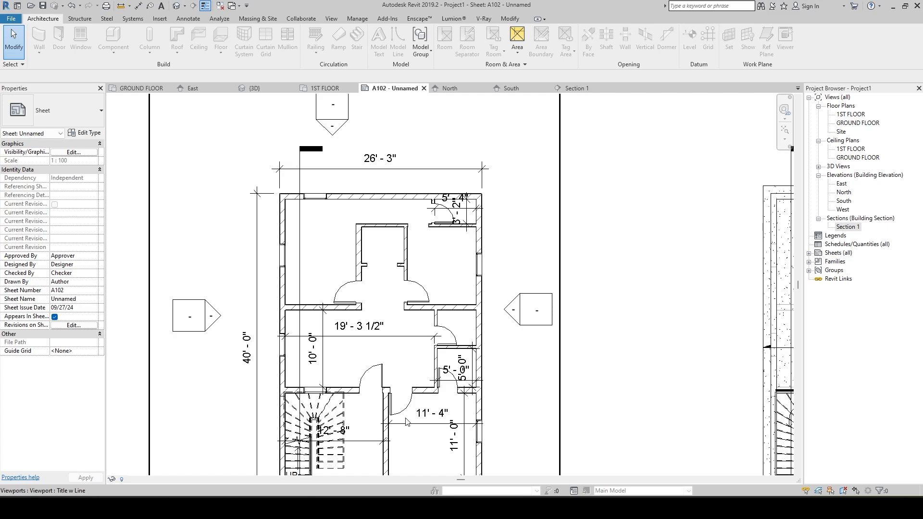
{"action": "scroll", "coordinate": [406, 421], "scroll_direction": "down", "scroll_amount": 4}
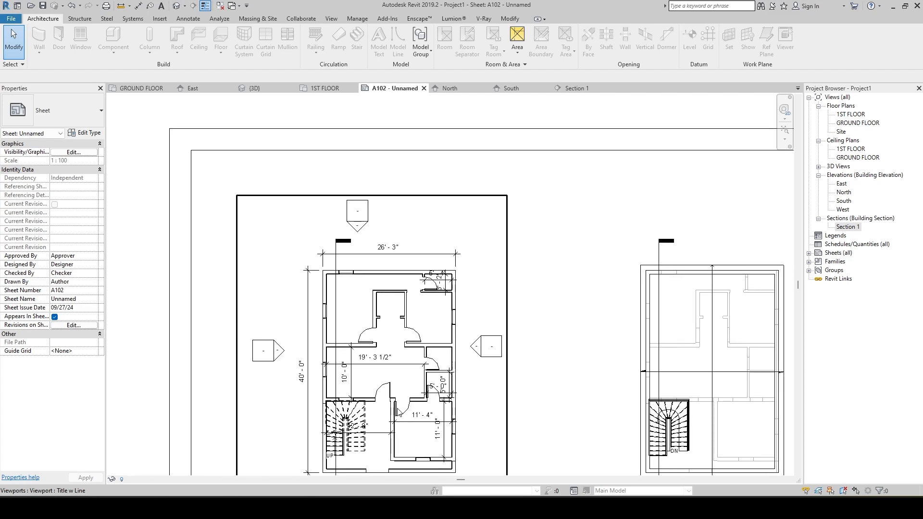
{"action": "scroll", "coordinate": [482, 306], "scroll_direction": "up", "scroll_amount": 1}
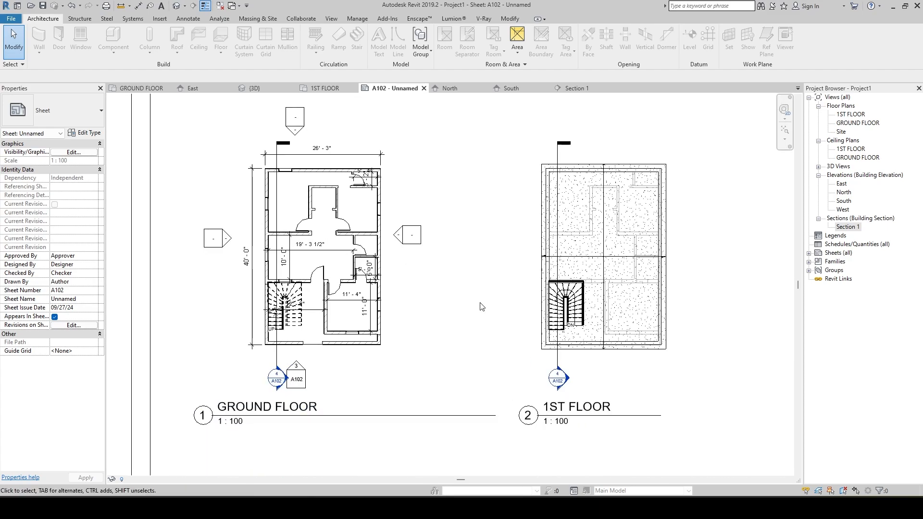
{"action": "scroll", "coordinate": [482, 306], "scroll_direction": "down", "scroll_amount": 2}
{"action": "middle_click_drag", "start_coordinate": [477, 297], "coordinate": [447, 208]}
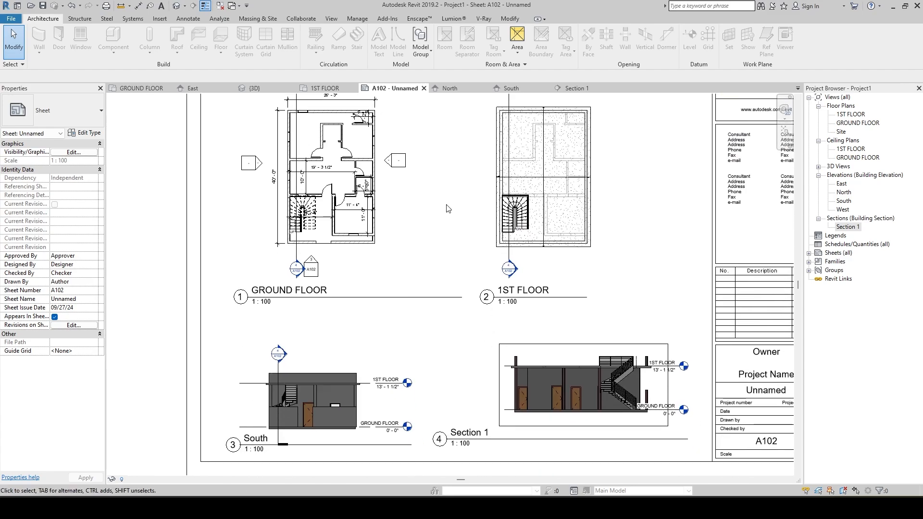
{"action": "scroll", "coordinate": [438, 224], "scroll_direction": "down", "scroll_amount": 3}
{"action": "middle_click_drag", "start_coordinate": [440, 244], "coordinate": [412, 287]}
{"action": "scroll", "coordinate": [416, 285], "scroll_direction": "up", "scroll_amount": 1}
{"action": "scroll", "coordinate": [416, 285], "scroll_direction": "up", "scroll_amount": 1}
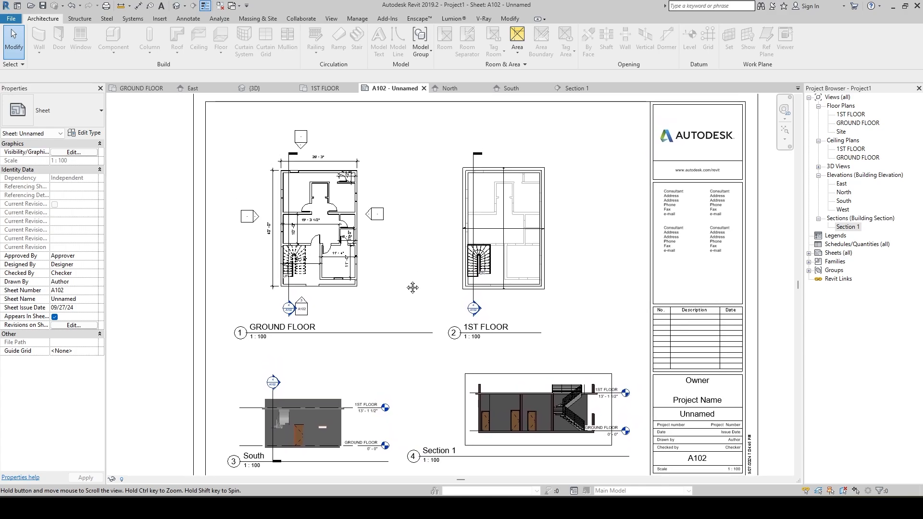